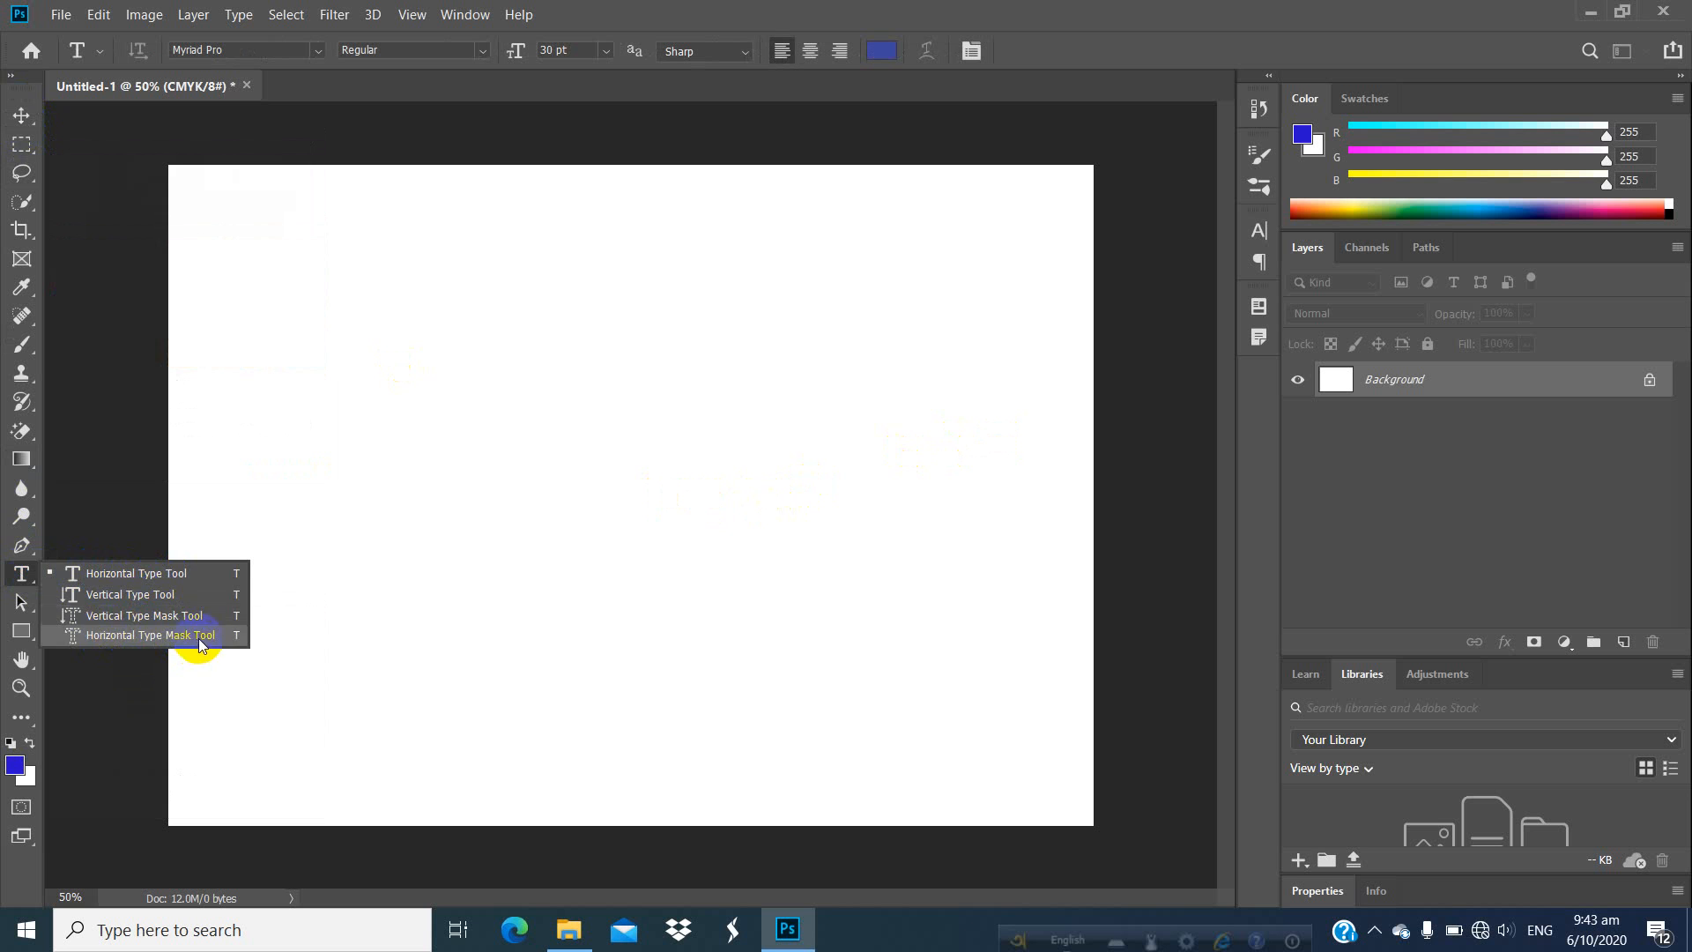
# Set up the Horizontal Type tool with a 50 pt font size, Regular style and Sharp anti-aliasing.
pyautogui.click(163, 577)
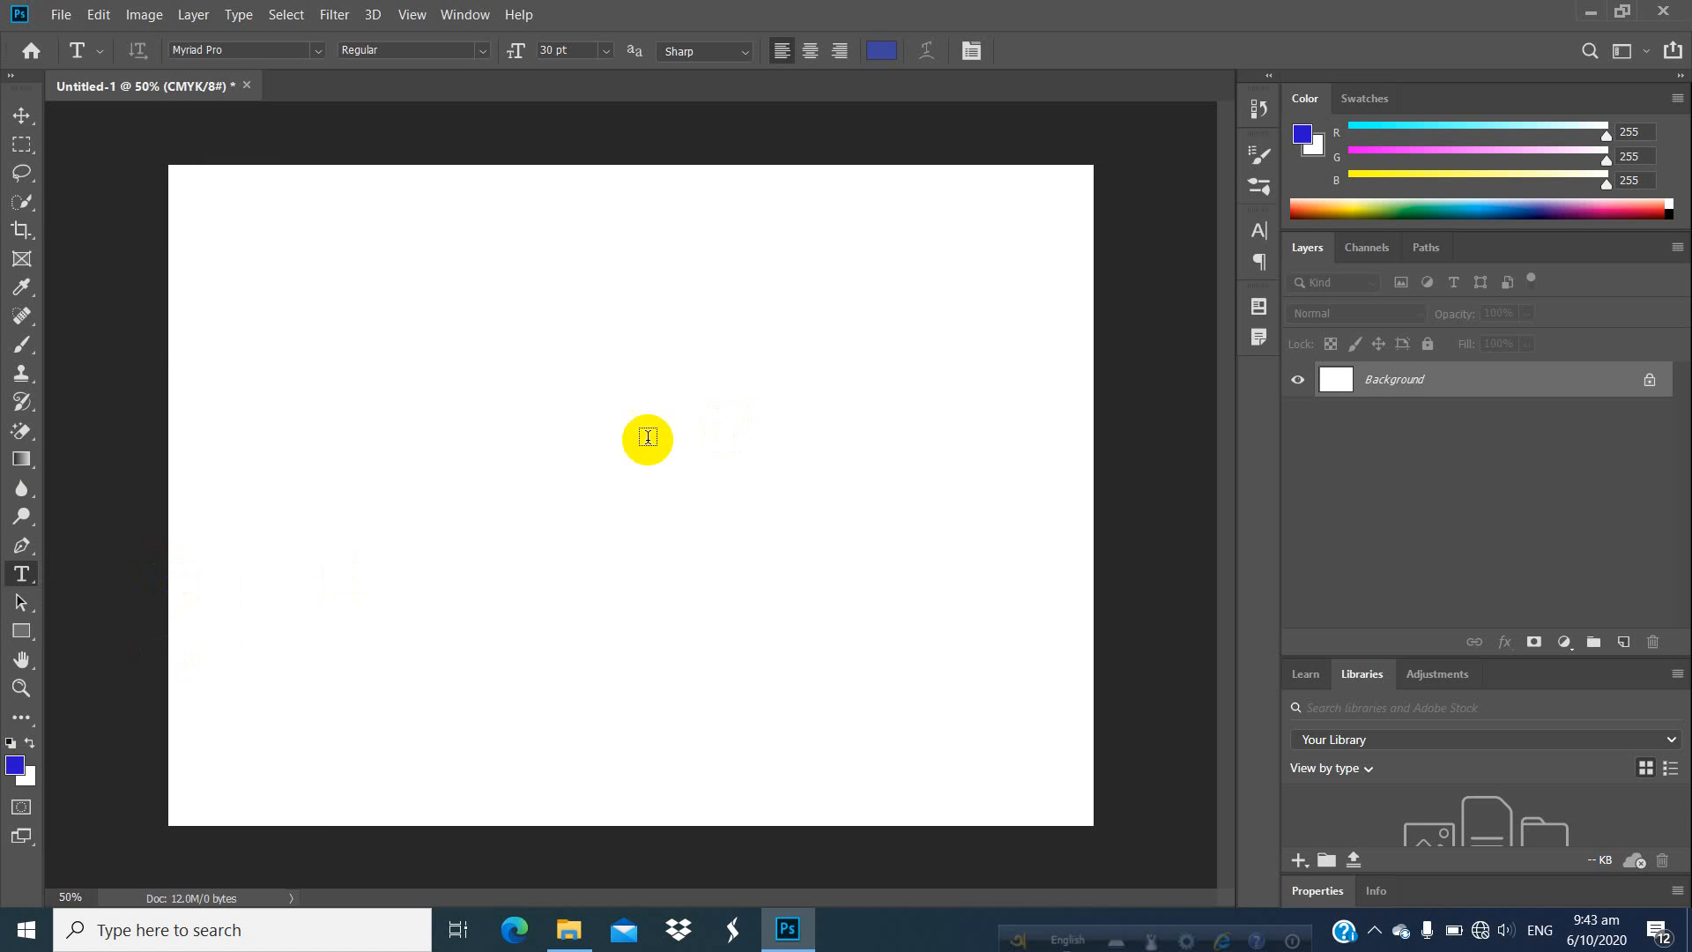
pyautogui.moveTo(529, 53); pyautogui.dragTo(566, 49)
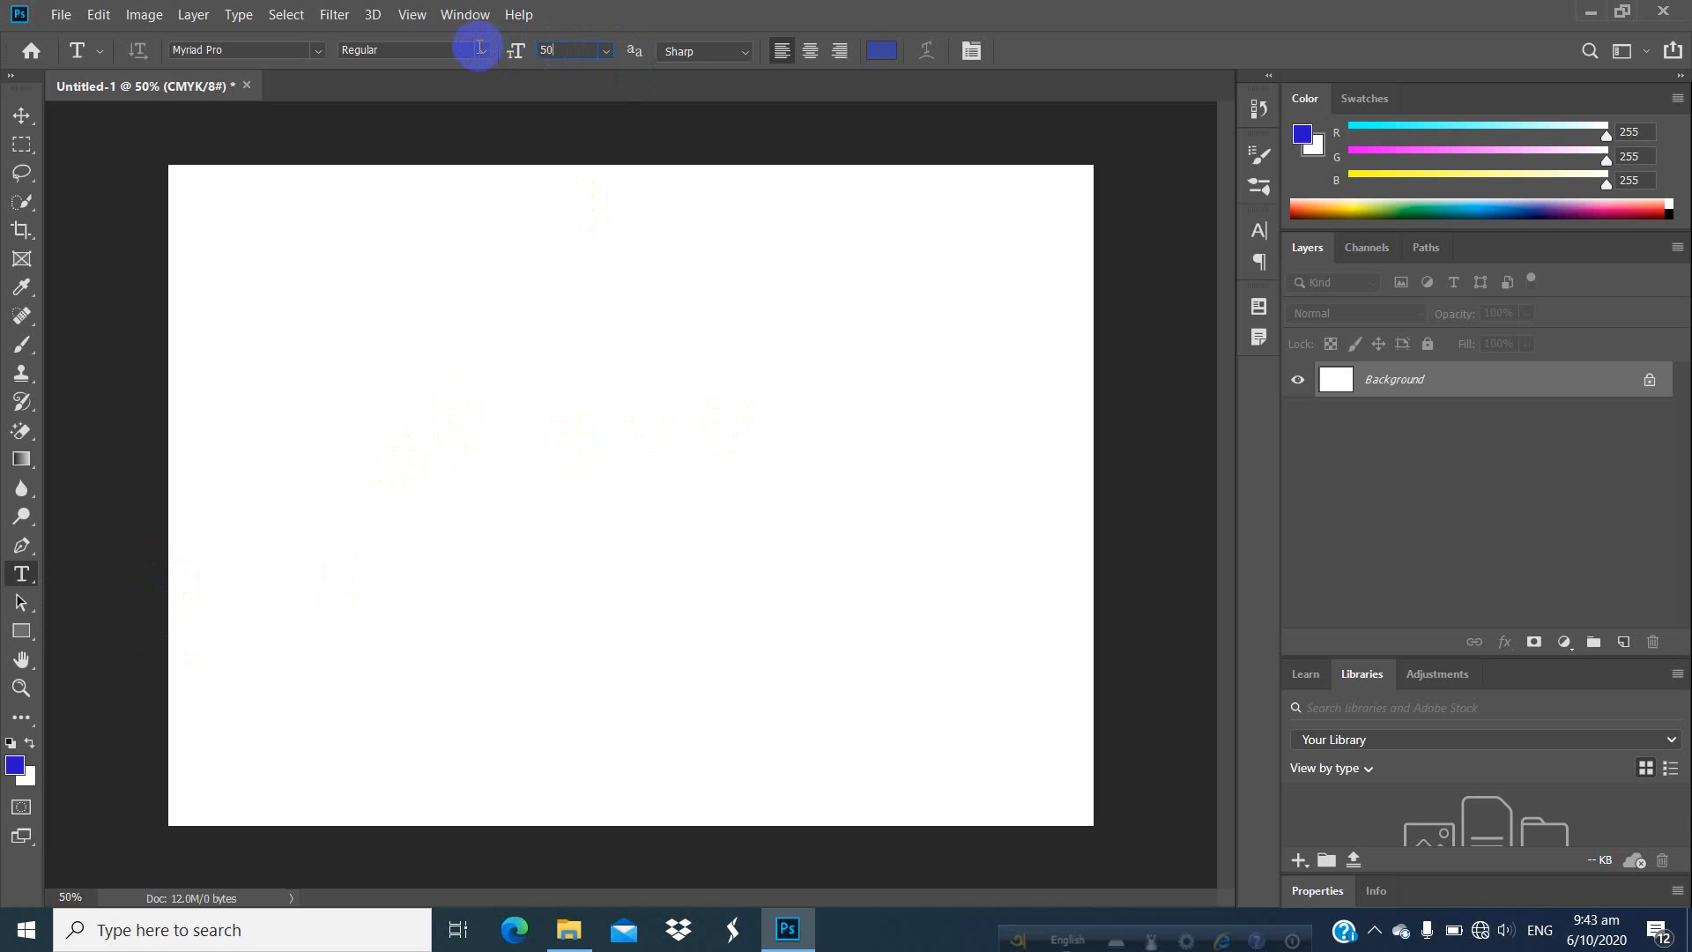
pyautogui.click(476, 55)
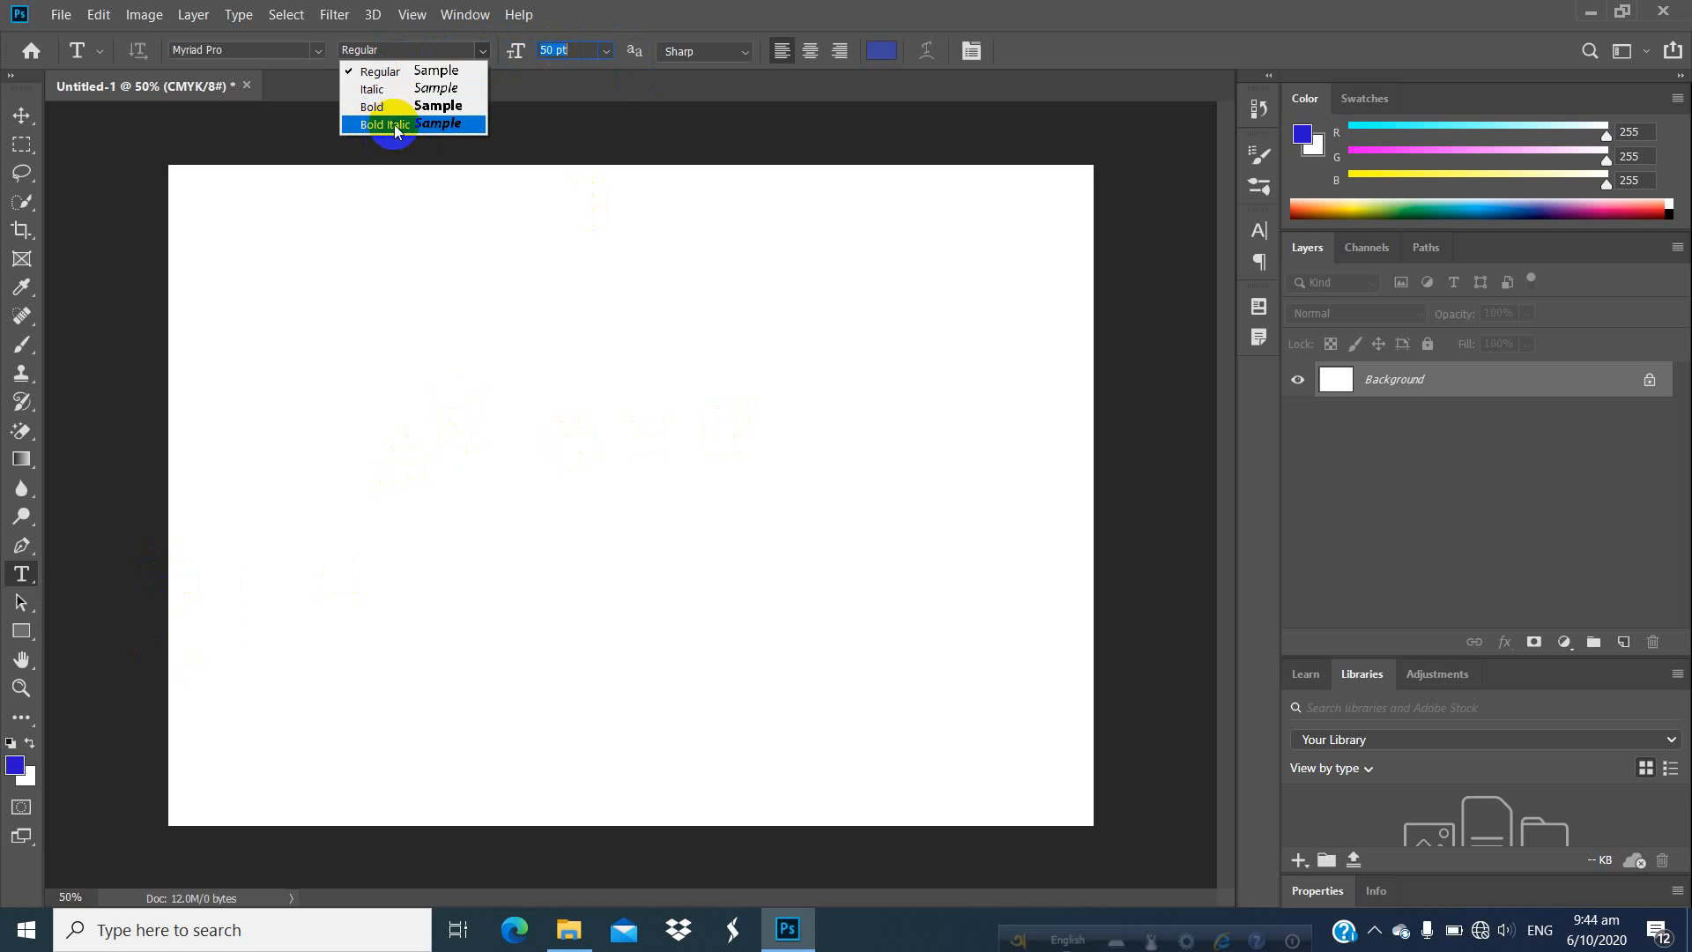
pyautogui.click(427, 70)
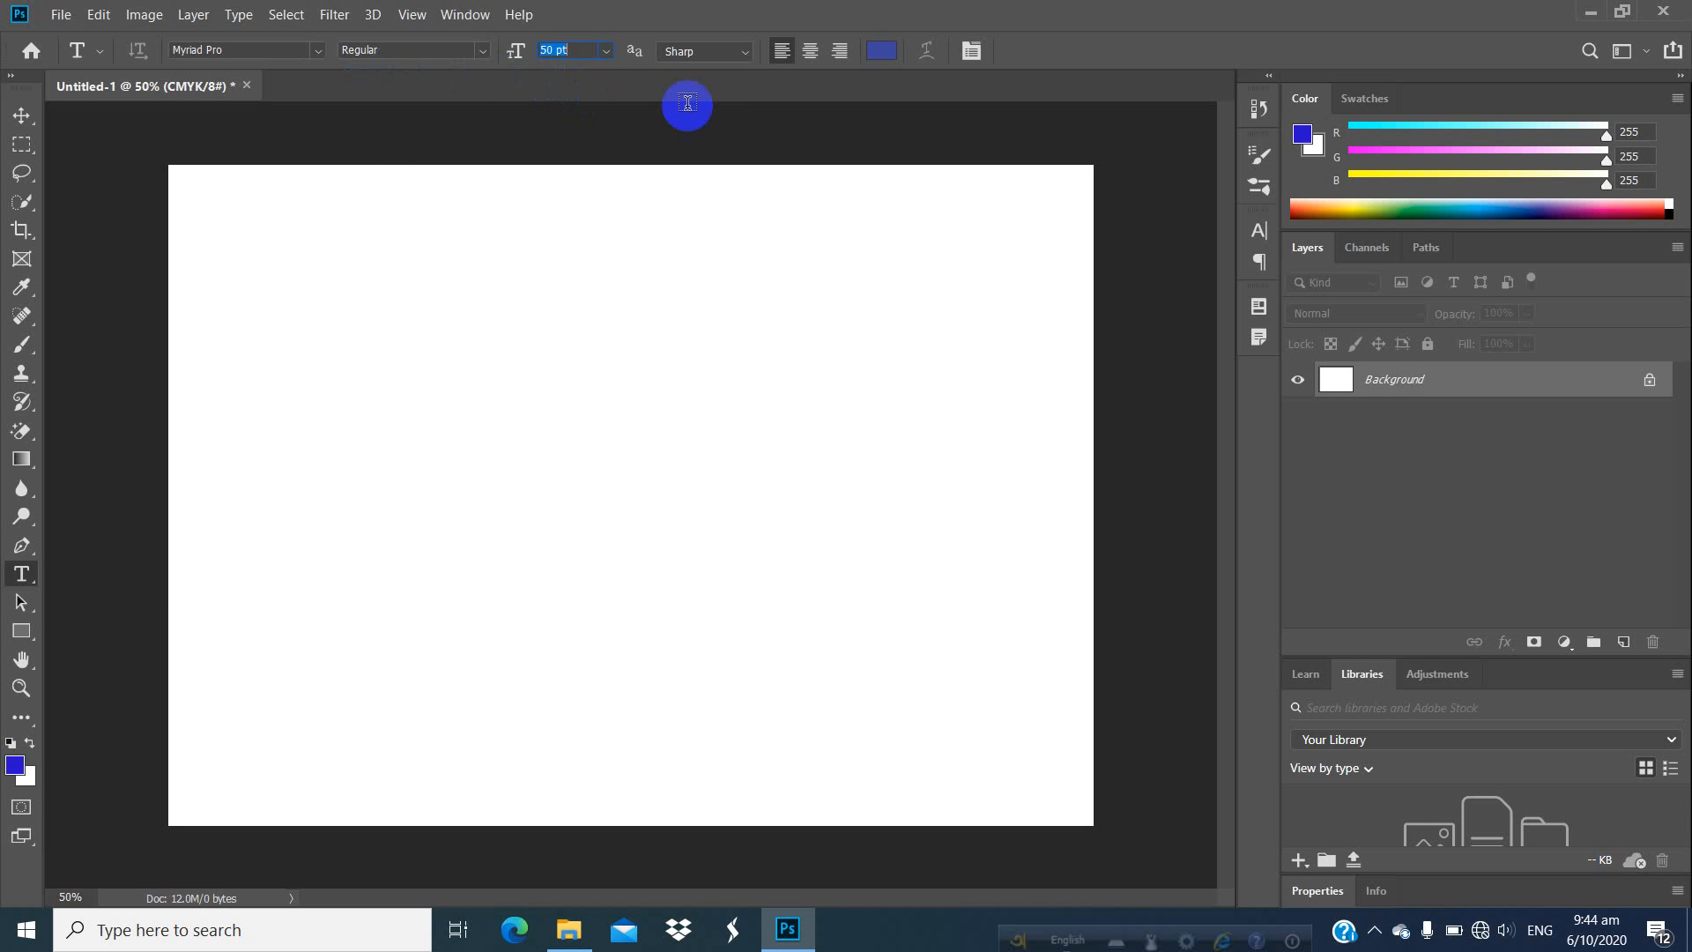
pyautogui.click(746, 51)
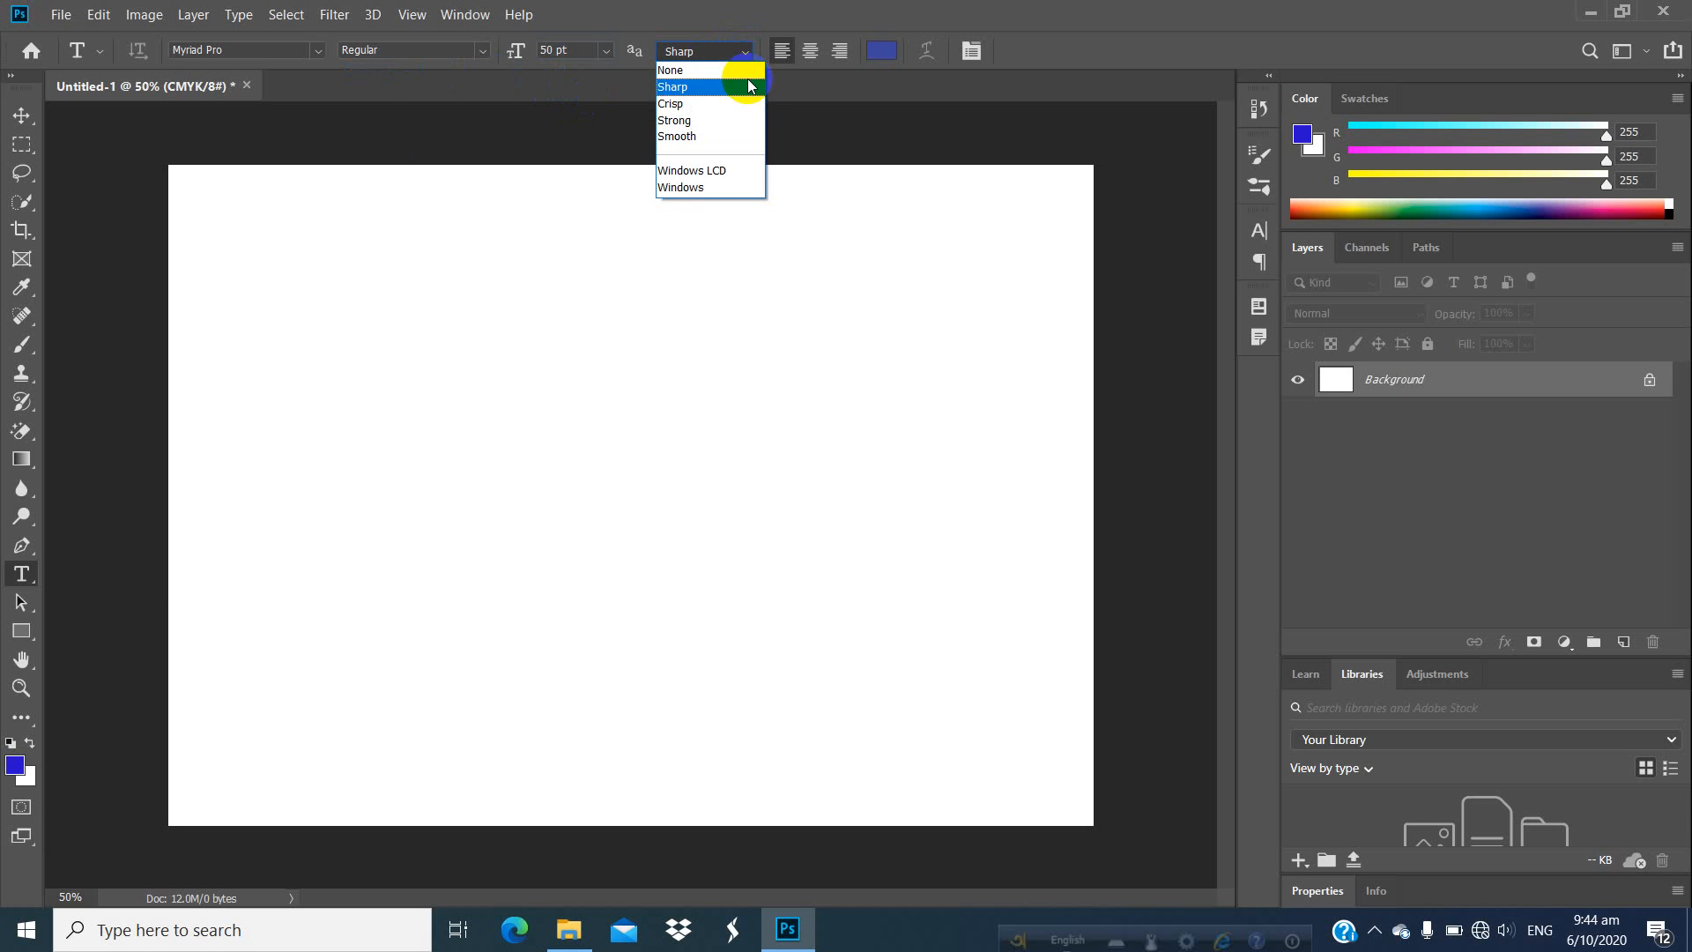
pyautogui.click(689, 88)
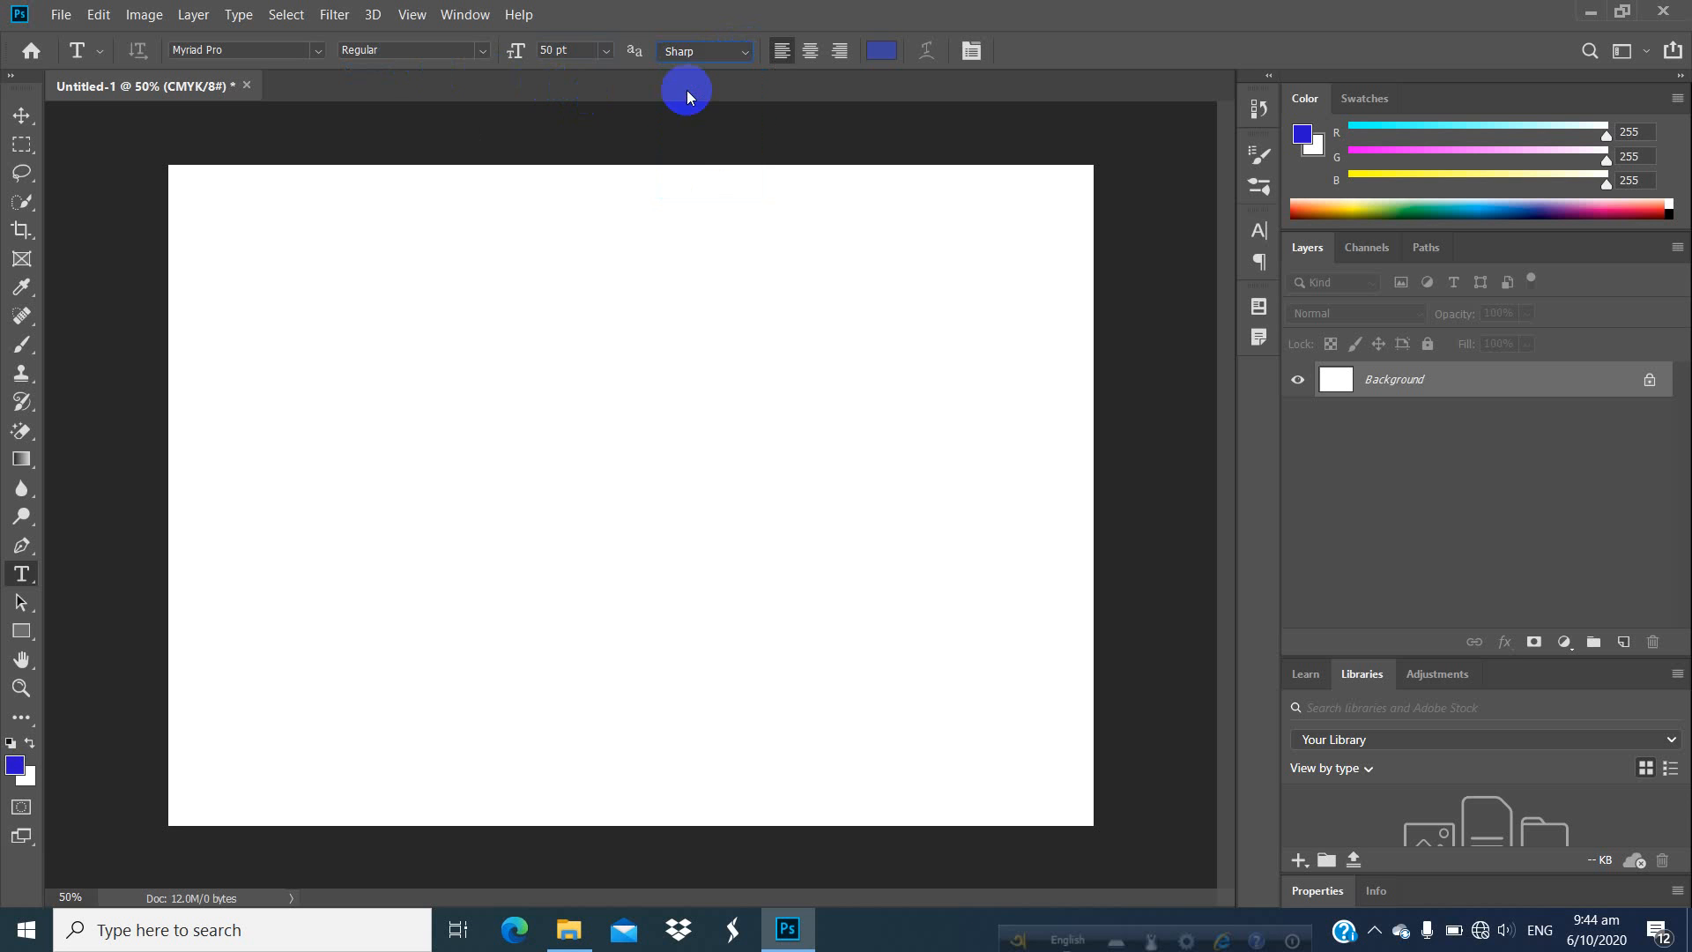
pyautogui.click(316, 53)
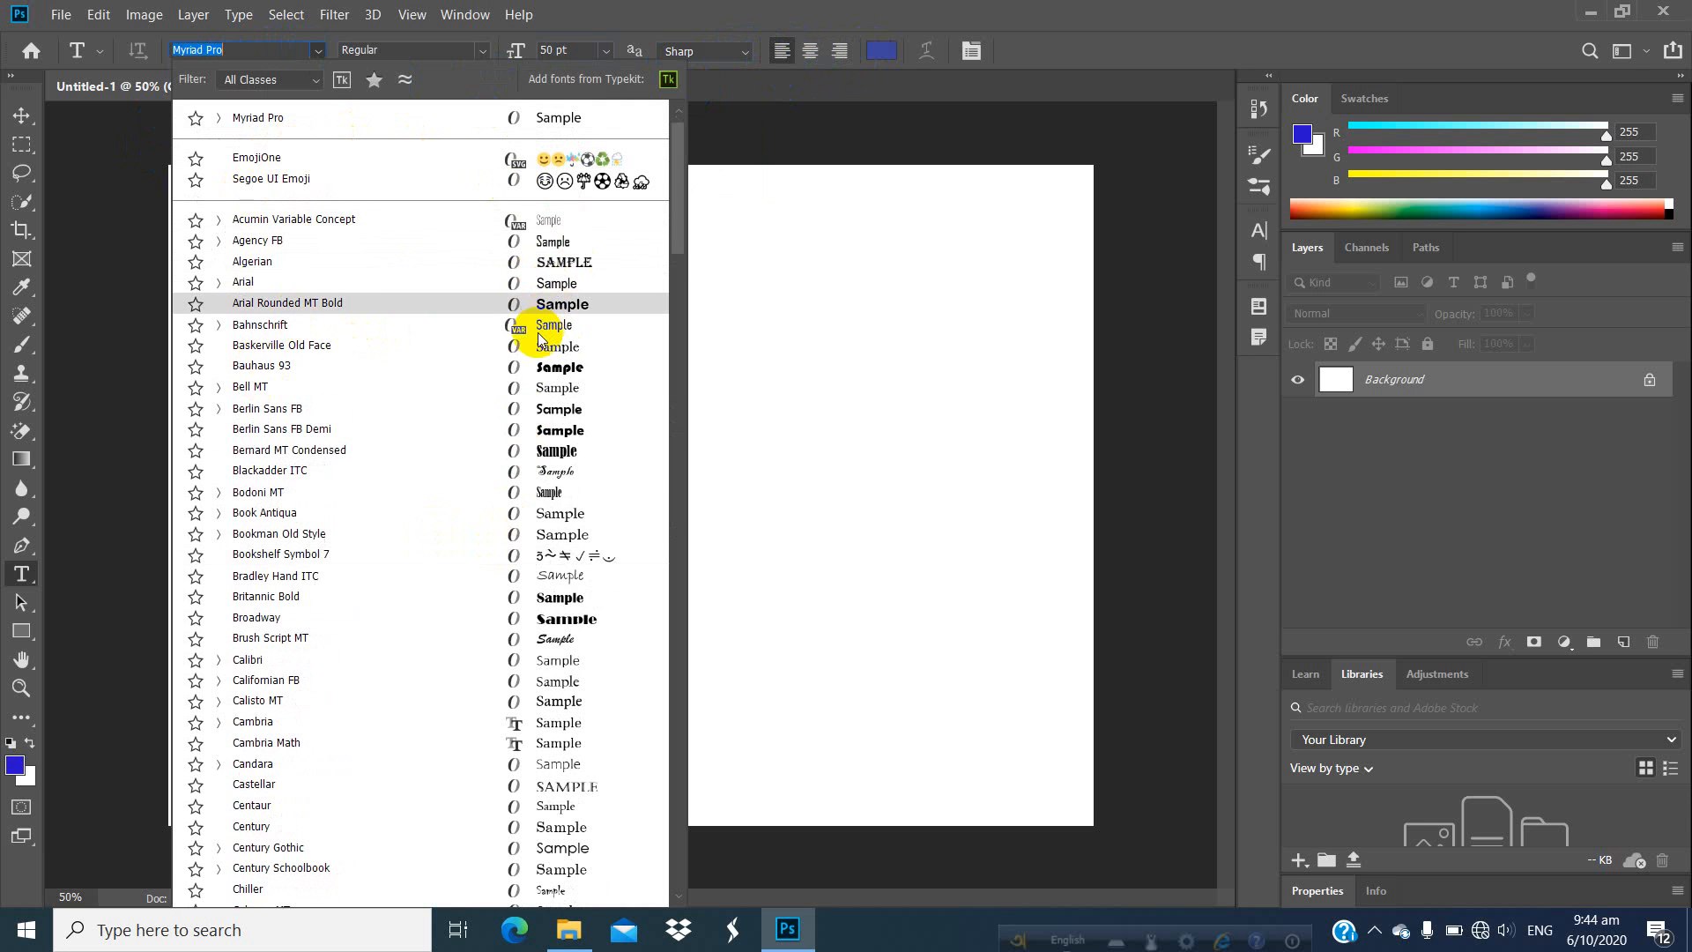
pyautogui.scroll(-2, 513, 349)
pyautogui.scroll(-4, 513, 348)
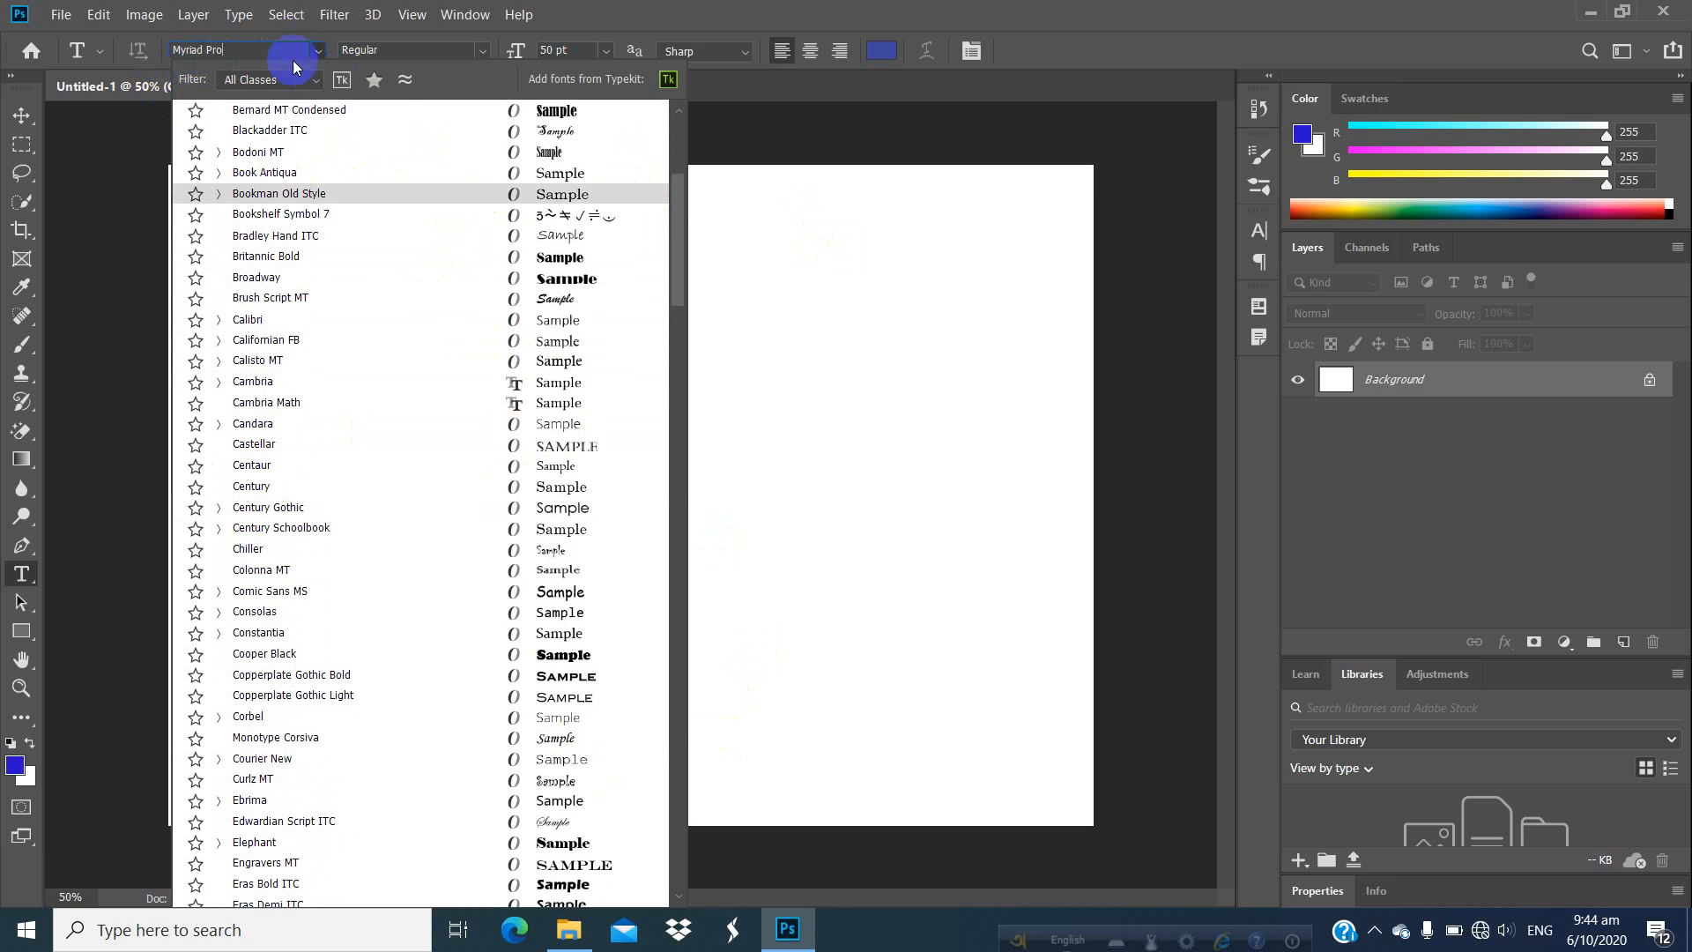
pyautogui.click(779, 235)
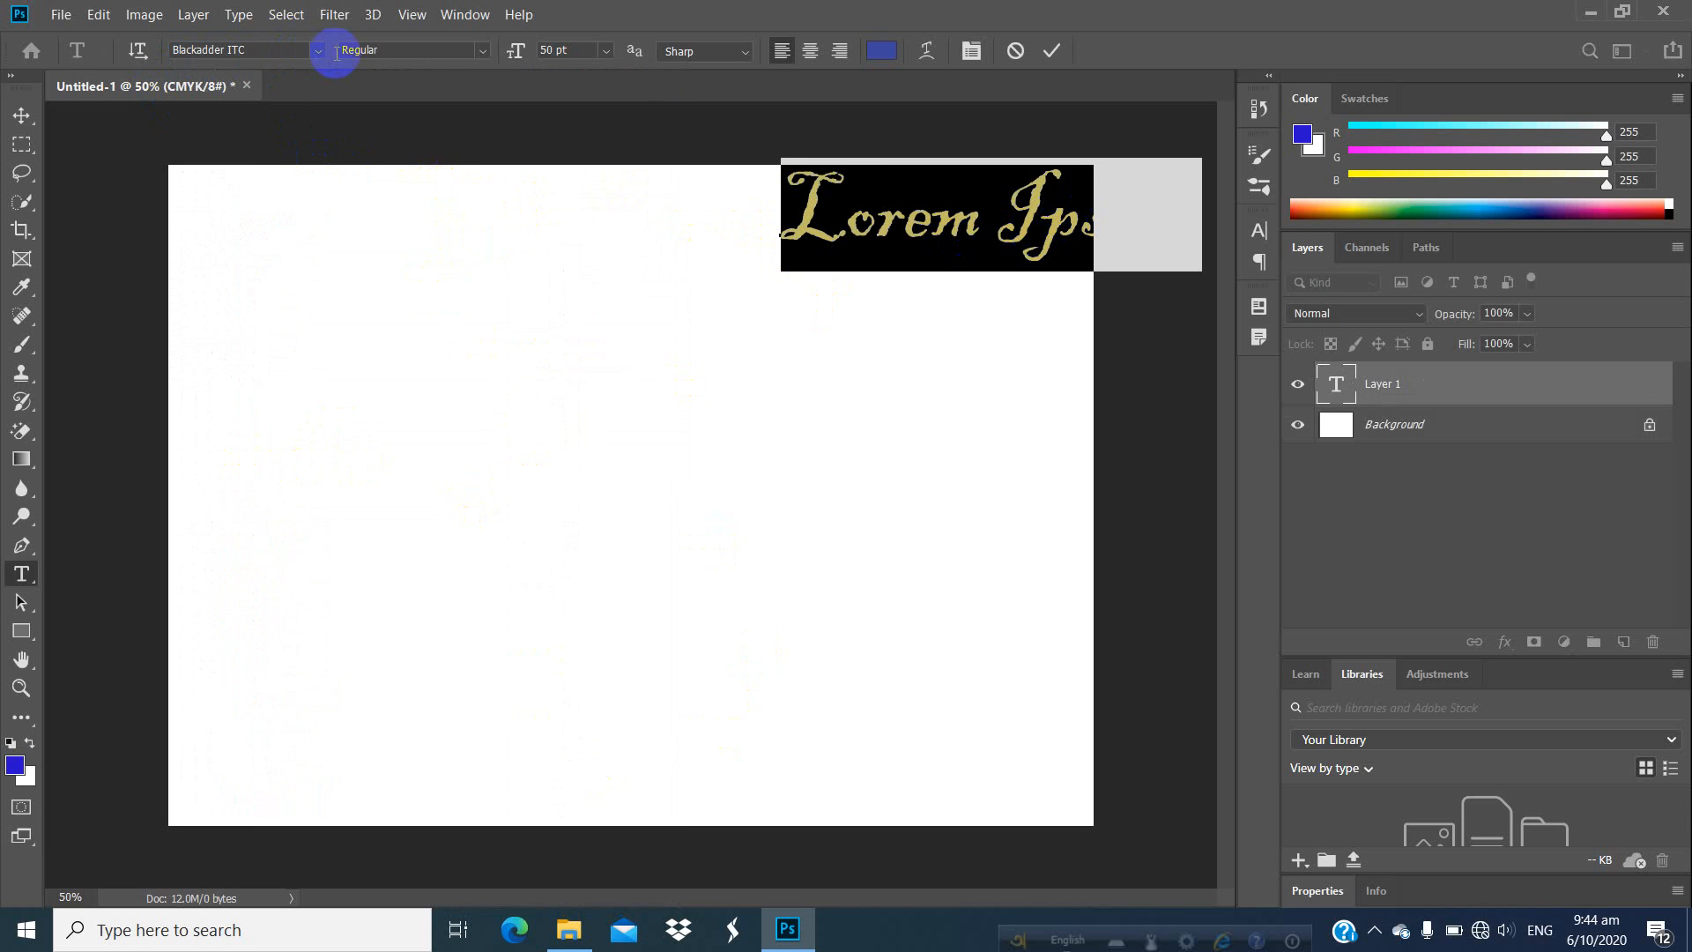
pyautogui.click(1430, 388)
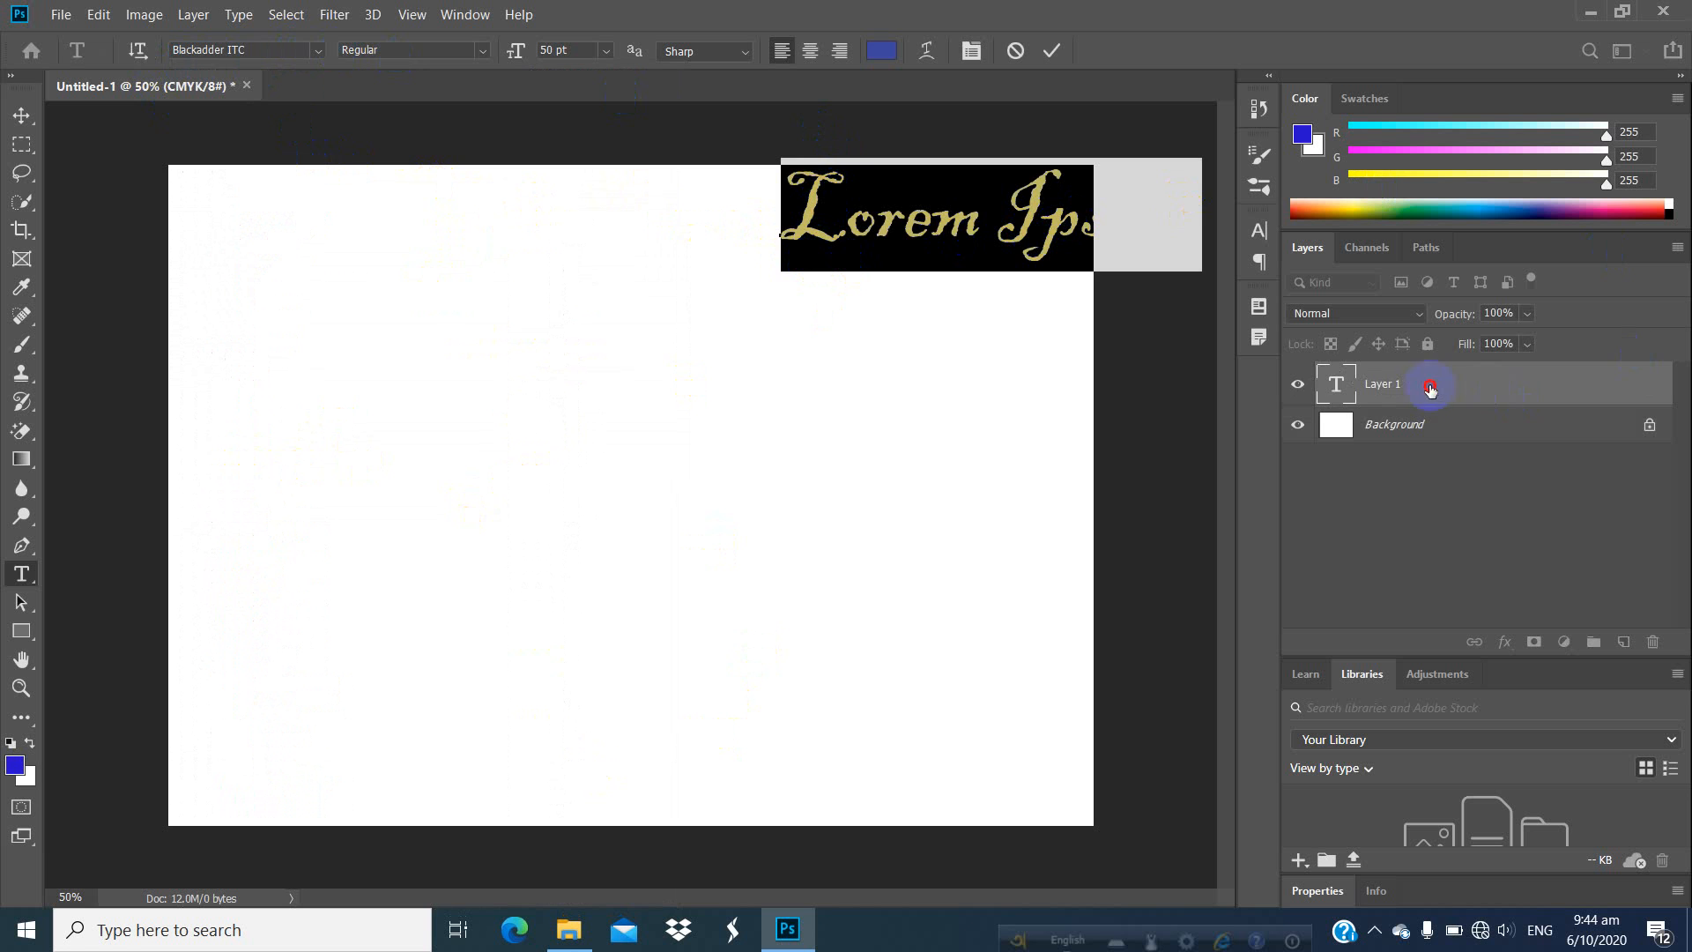
pyautogui.moveTo(1430, 389); pyautogui.dragTo(1657, 643)
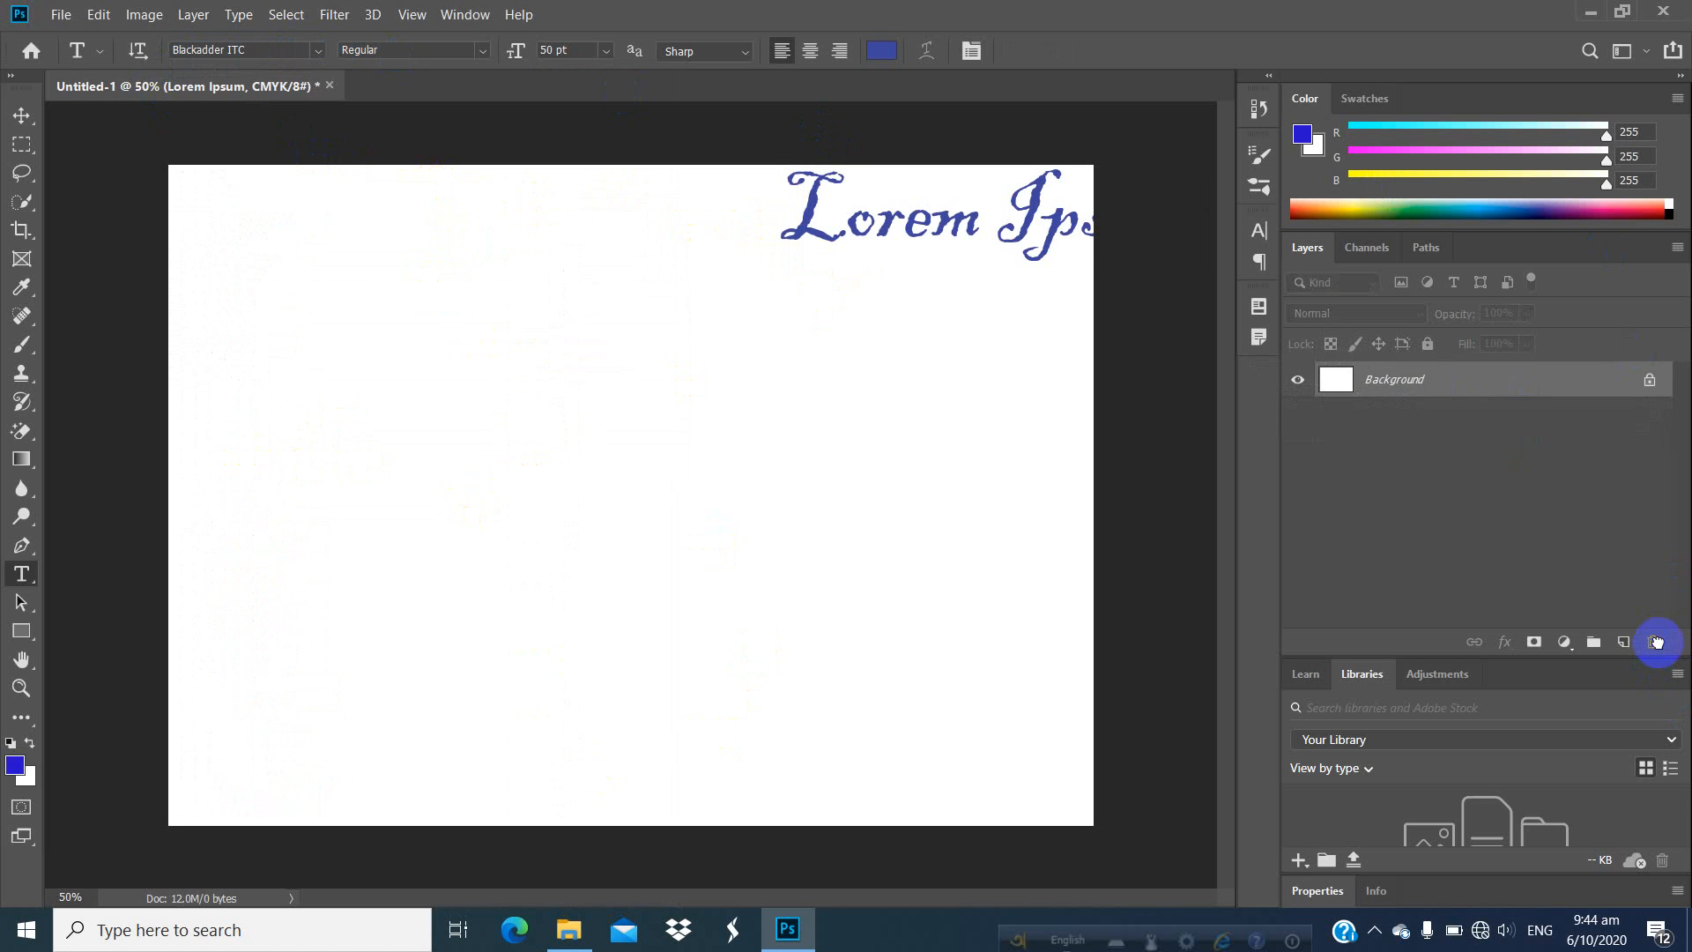
# Search the fonts for "my" and set the type font to Myriad Pro Regular.
pyautogui.click(315, 50)
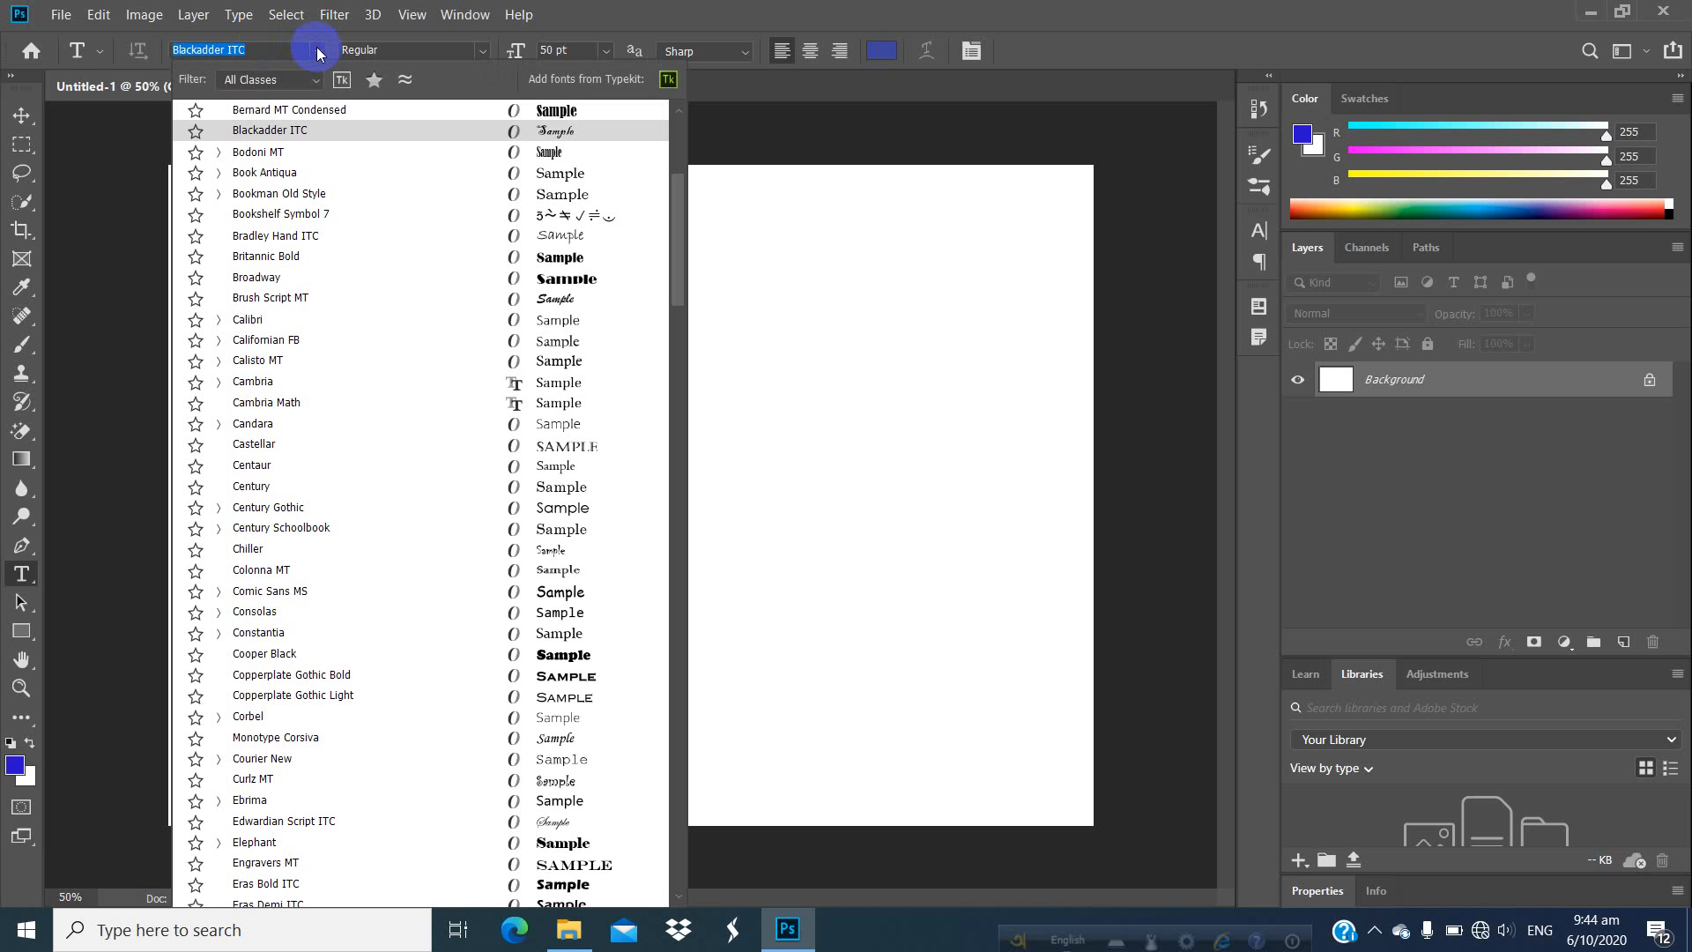
pyautogui.write('my')
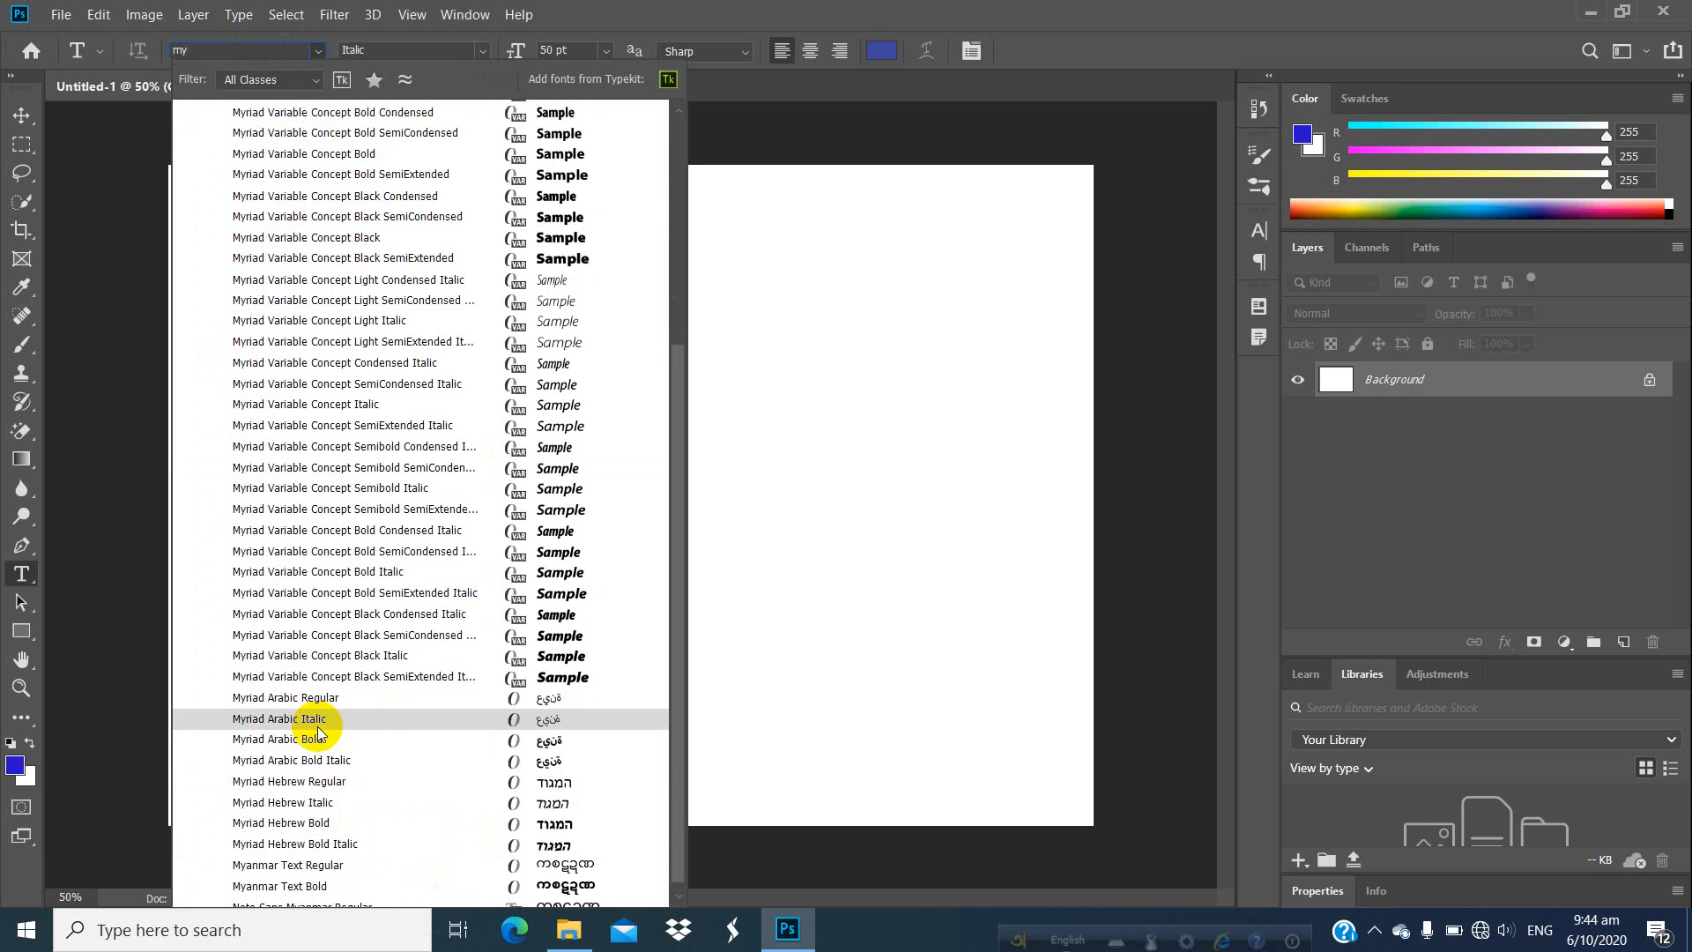
pyautogui.write('r')
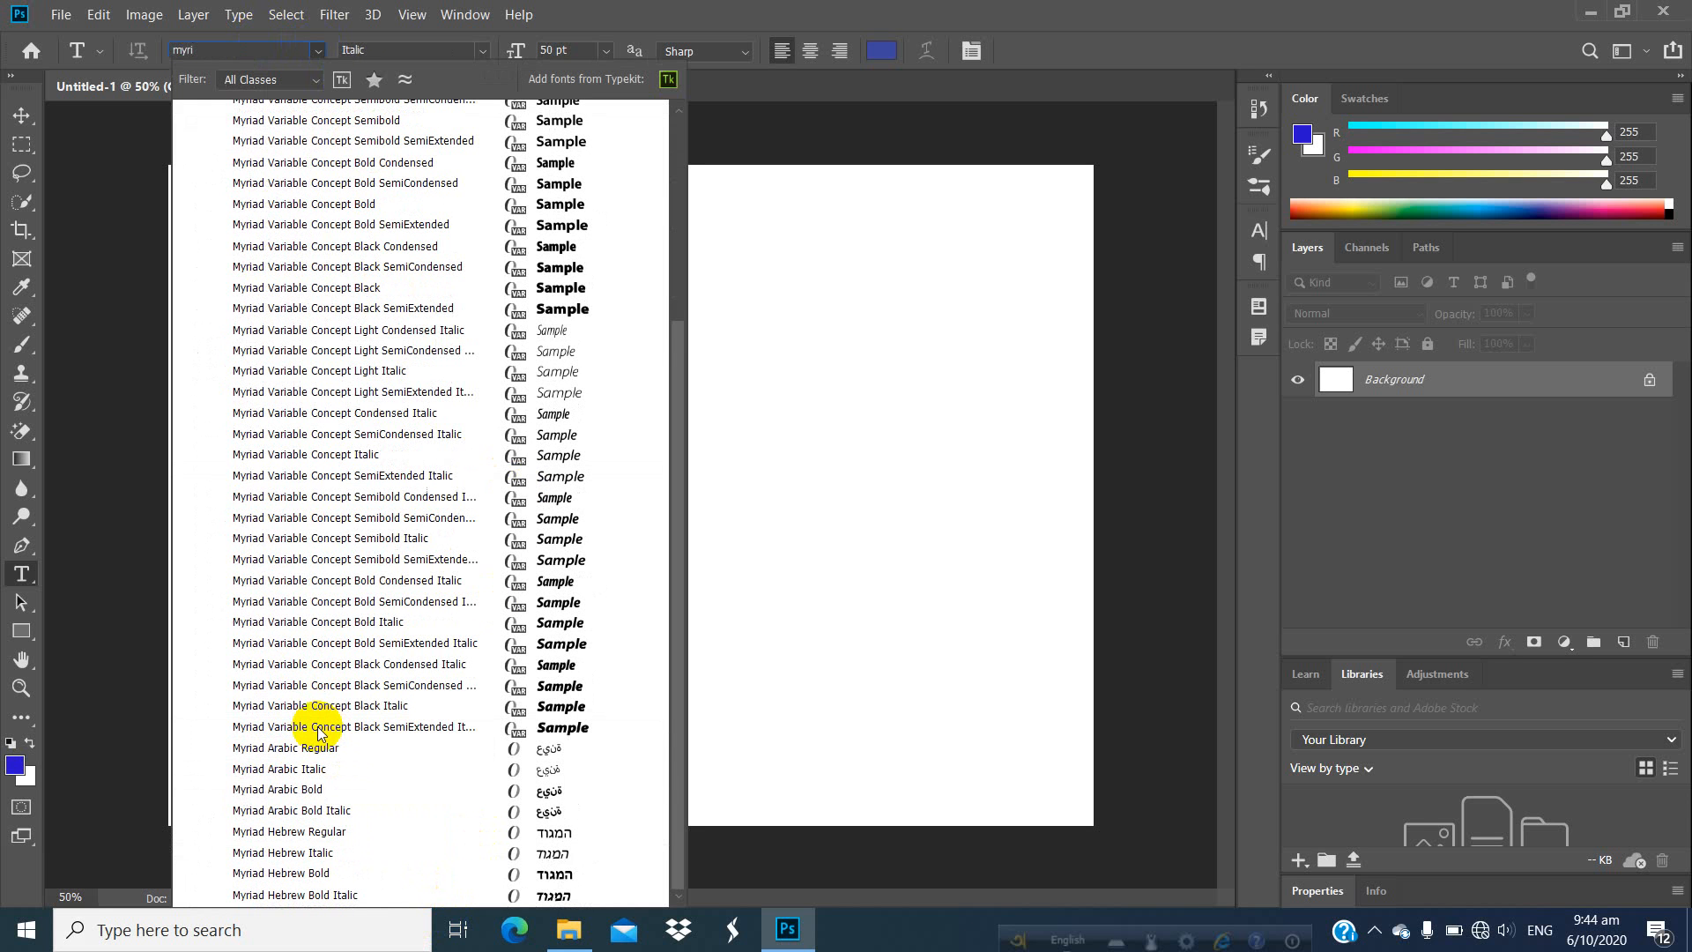
pyautogui.click(249, 536)
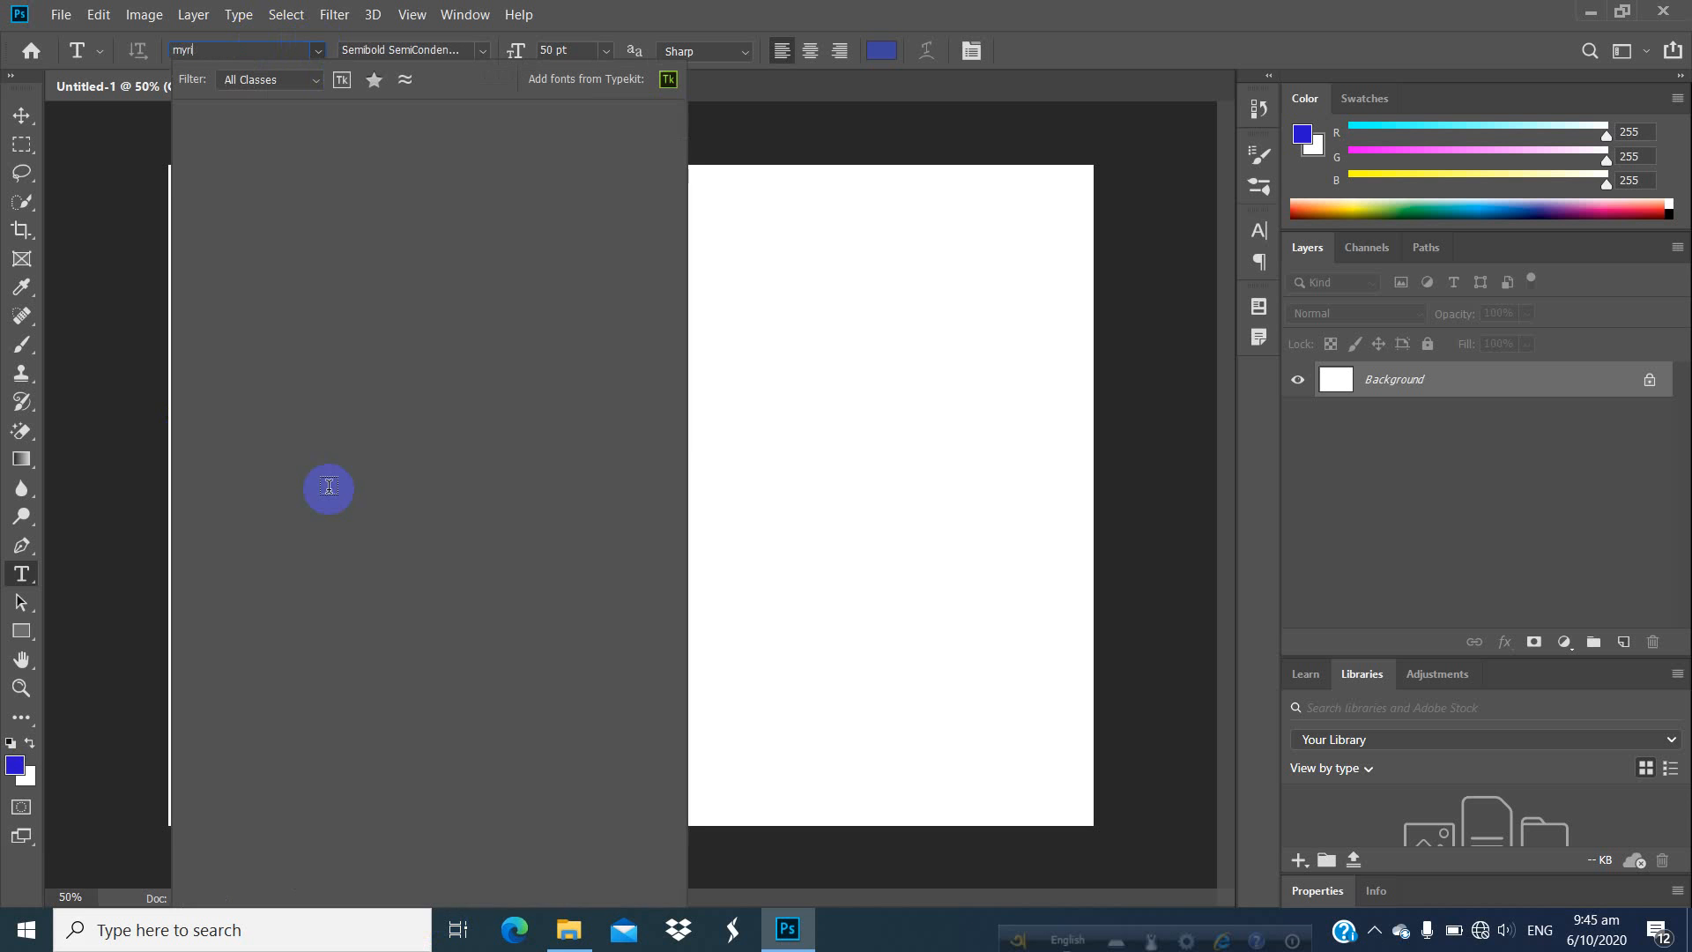
pyautogui.press('BackSpace')
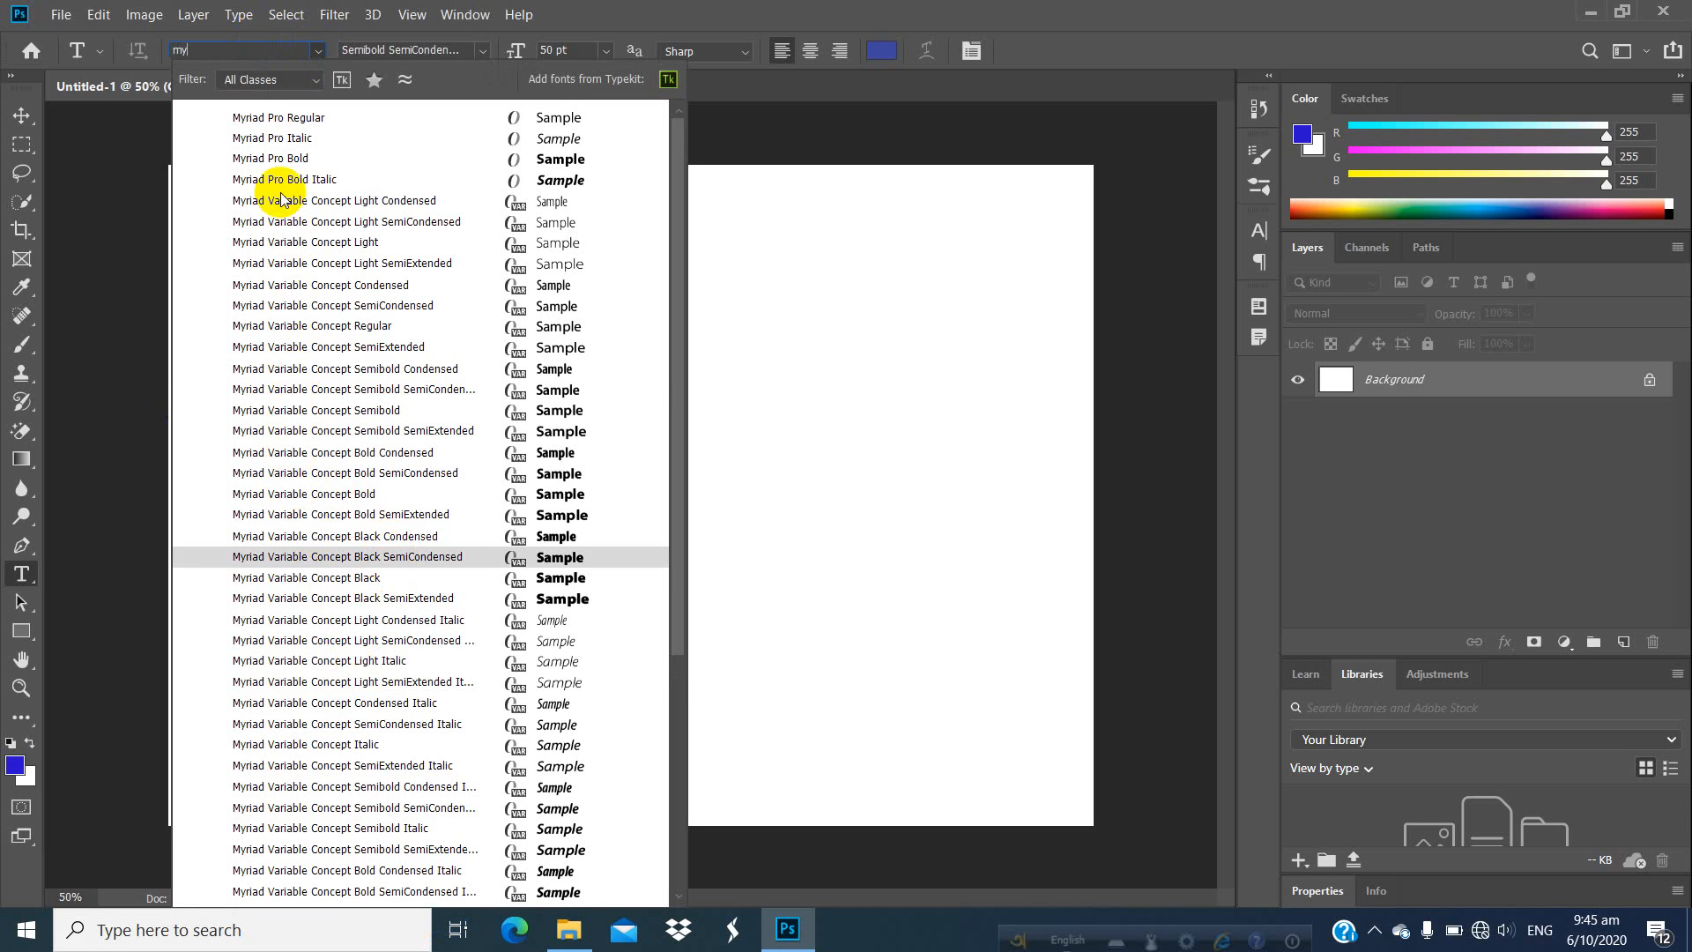
pyautogui.click(285, 120)
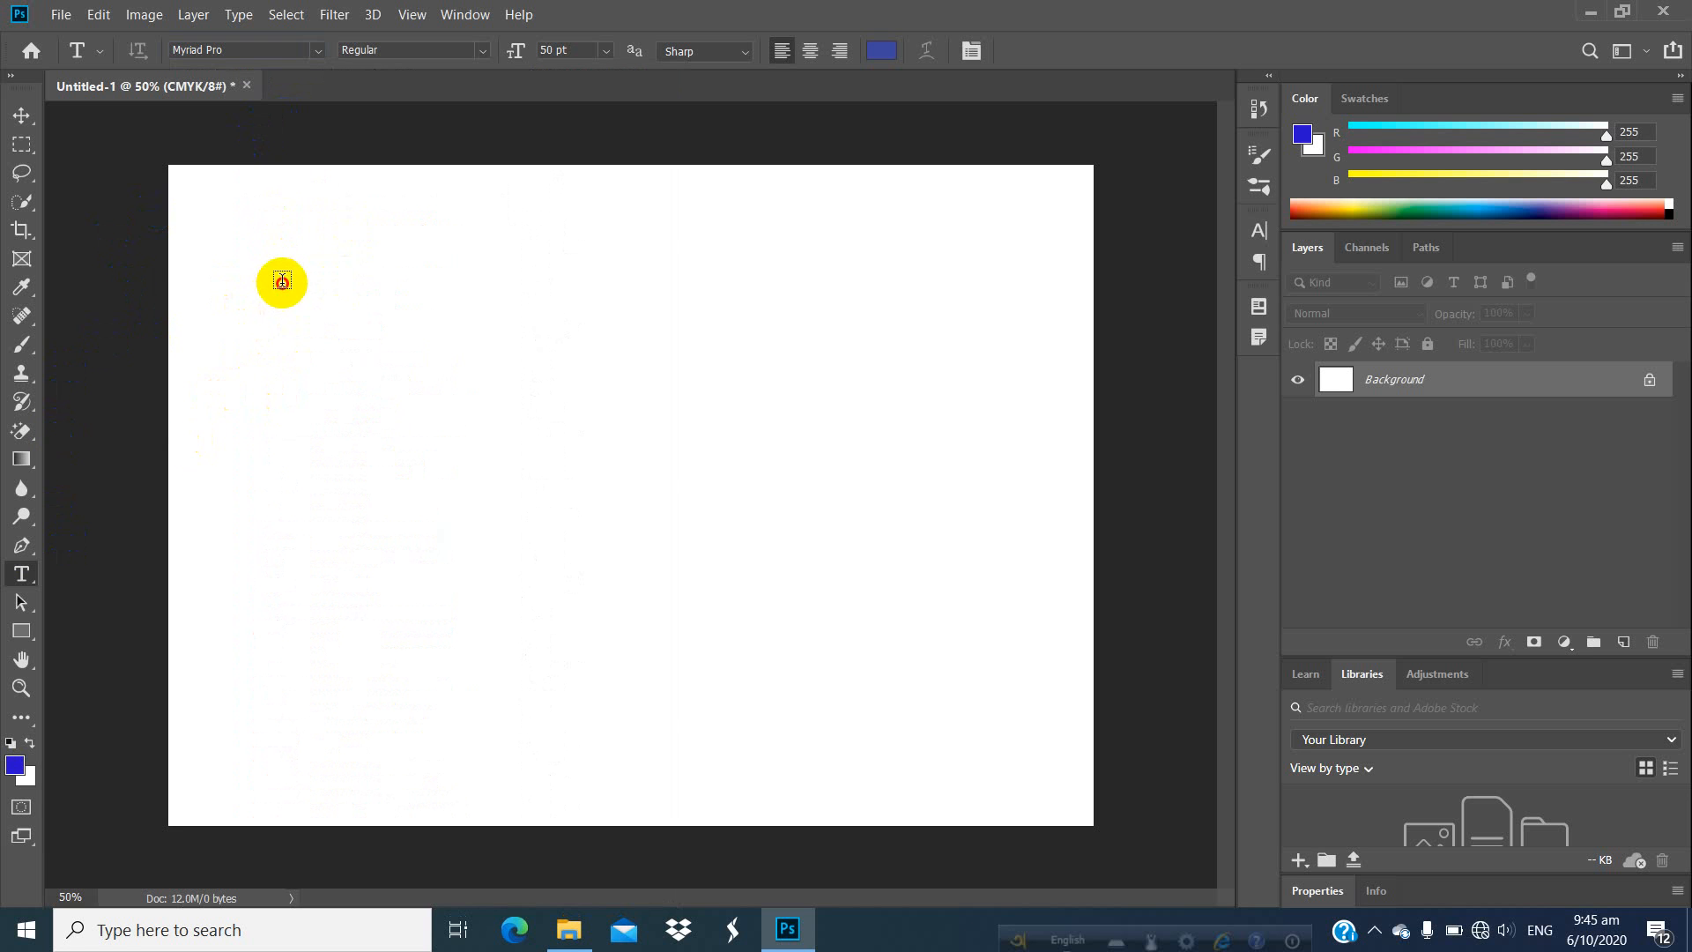
# Add the text BANGLADESH across the upper part of the canvas and shift it slightly down and to the right.
pyautogui.click(283, 282)
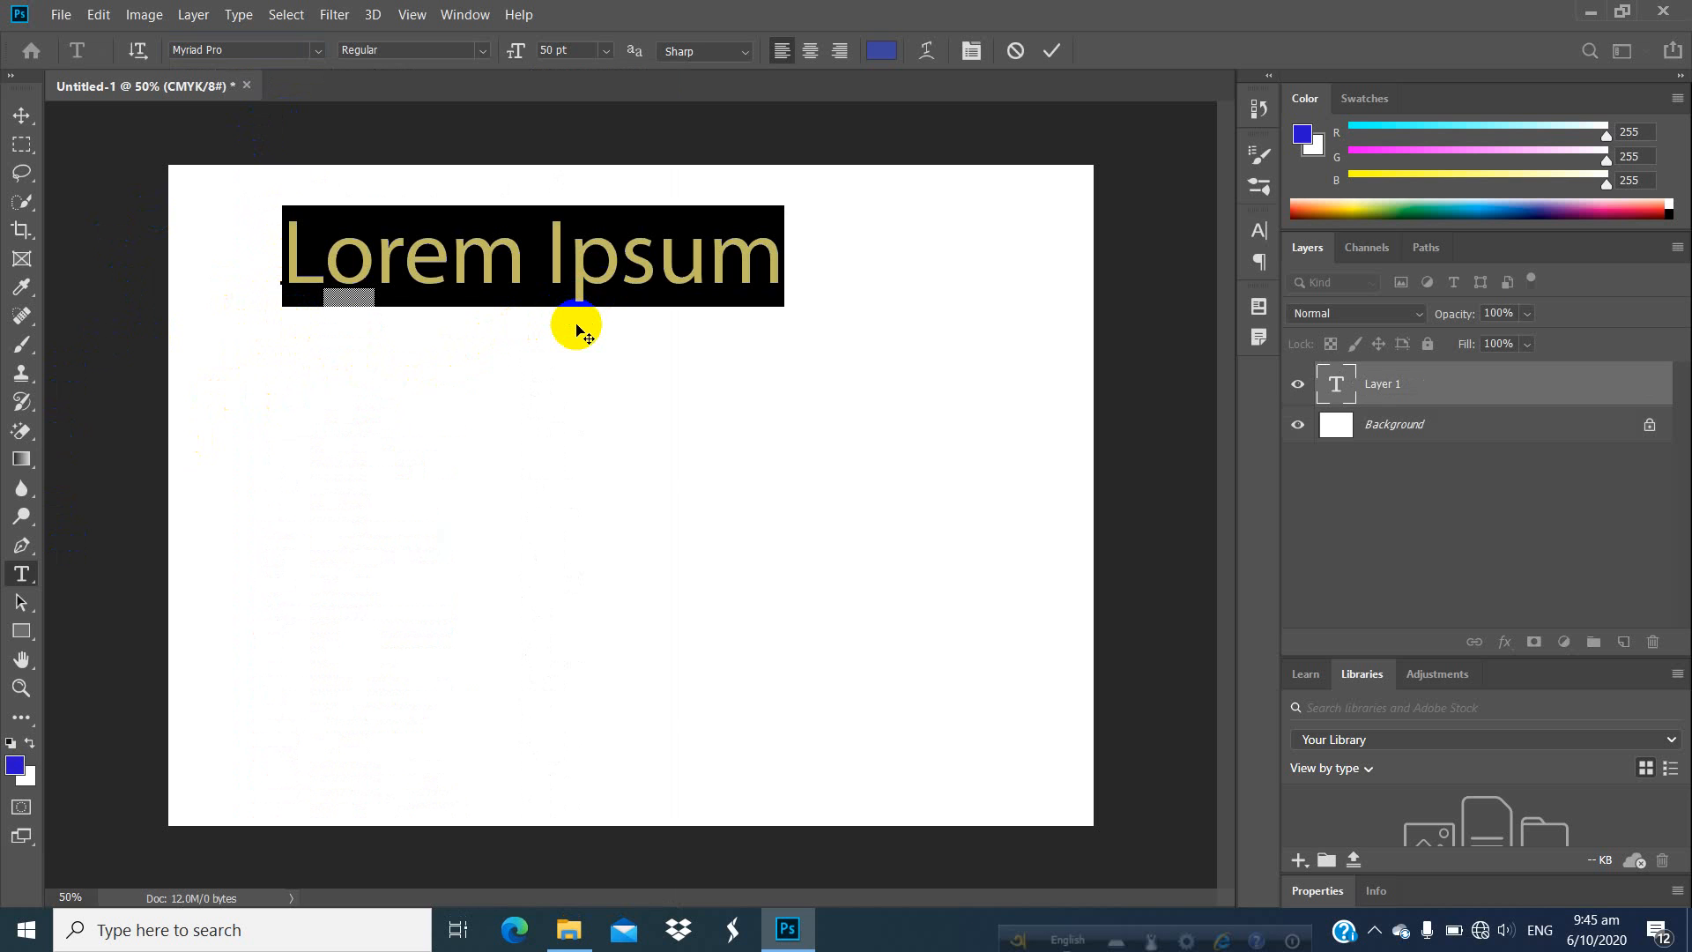
pyautogui.write('ofdj')
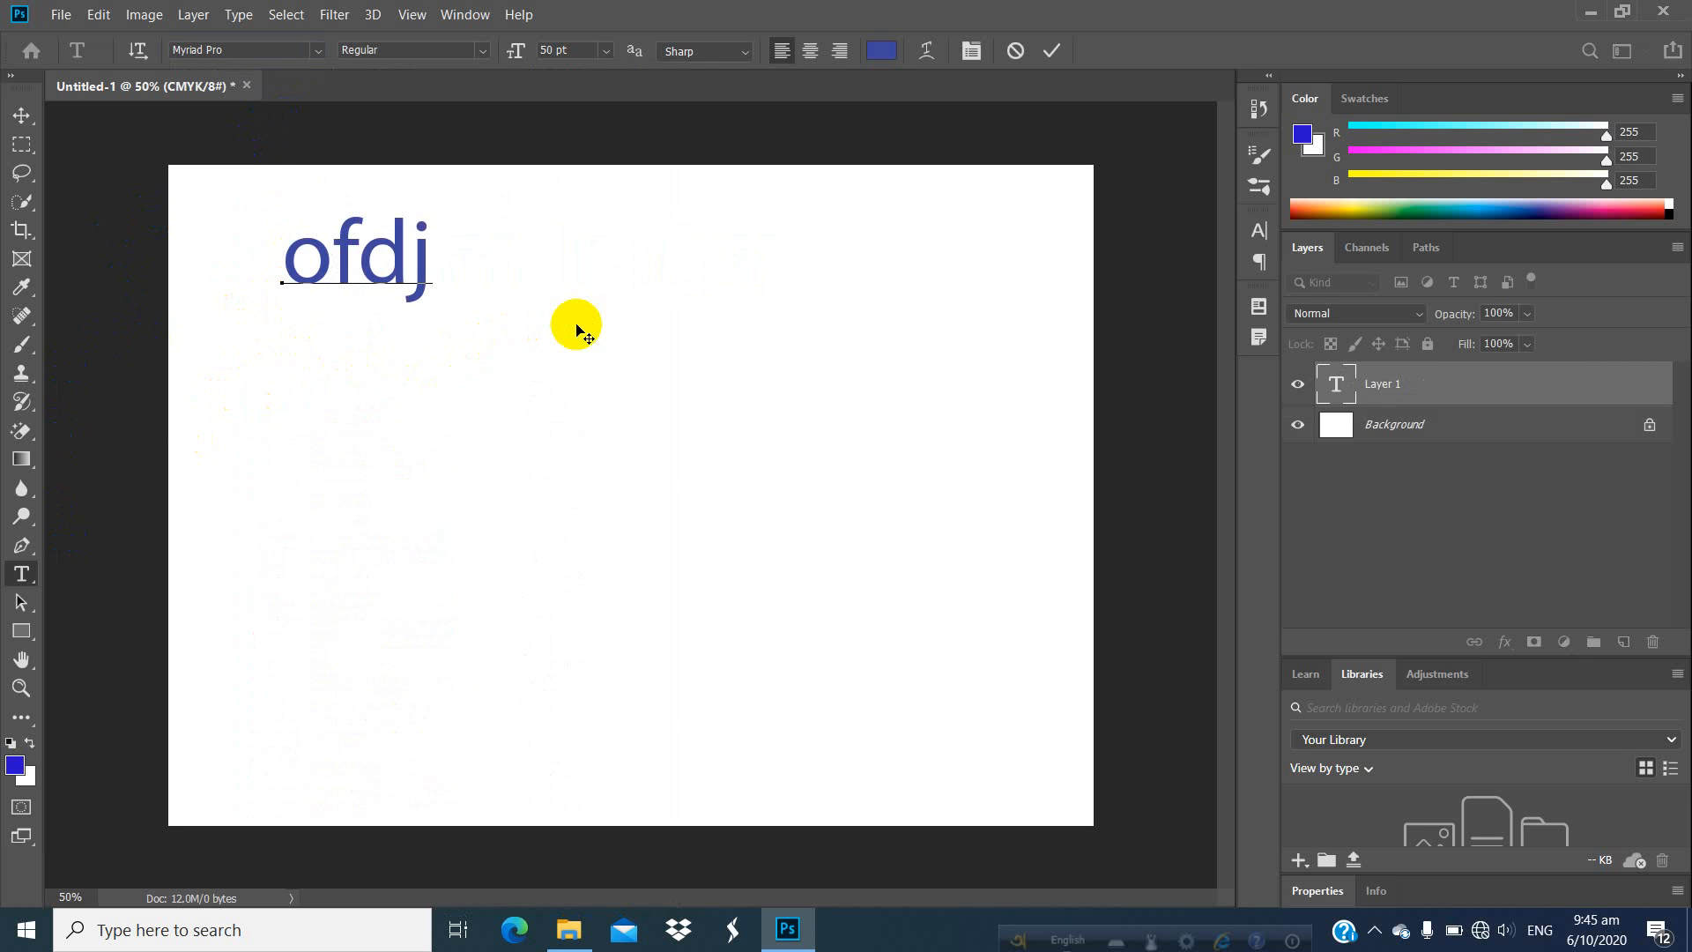
pyautogui.press('BackSpace')
pyautogui.press('BackSpace')
pyautogui.press('BackSpace')
pyautogui.press('BackSpace')
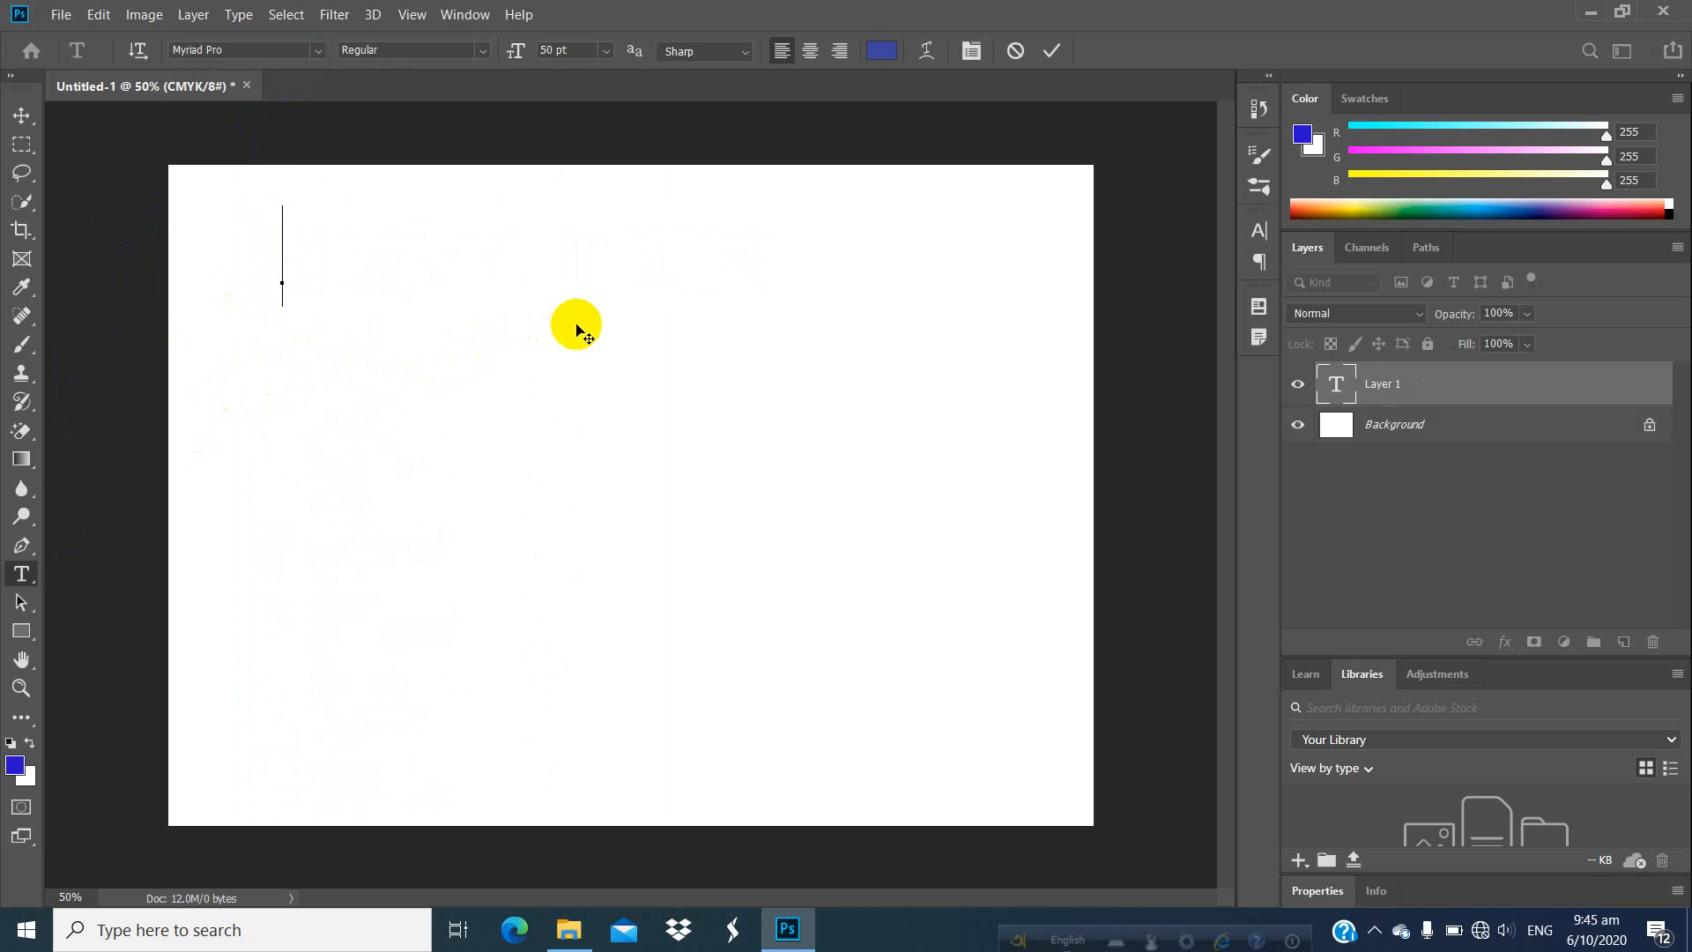
pyautogui.write('BANGL')
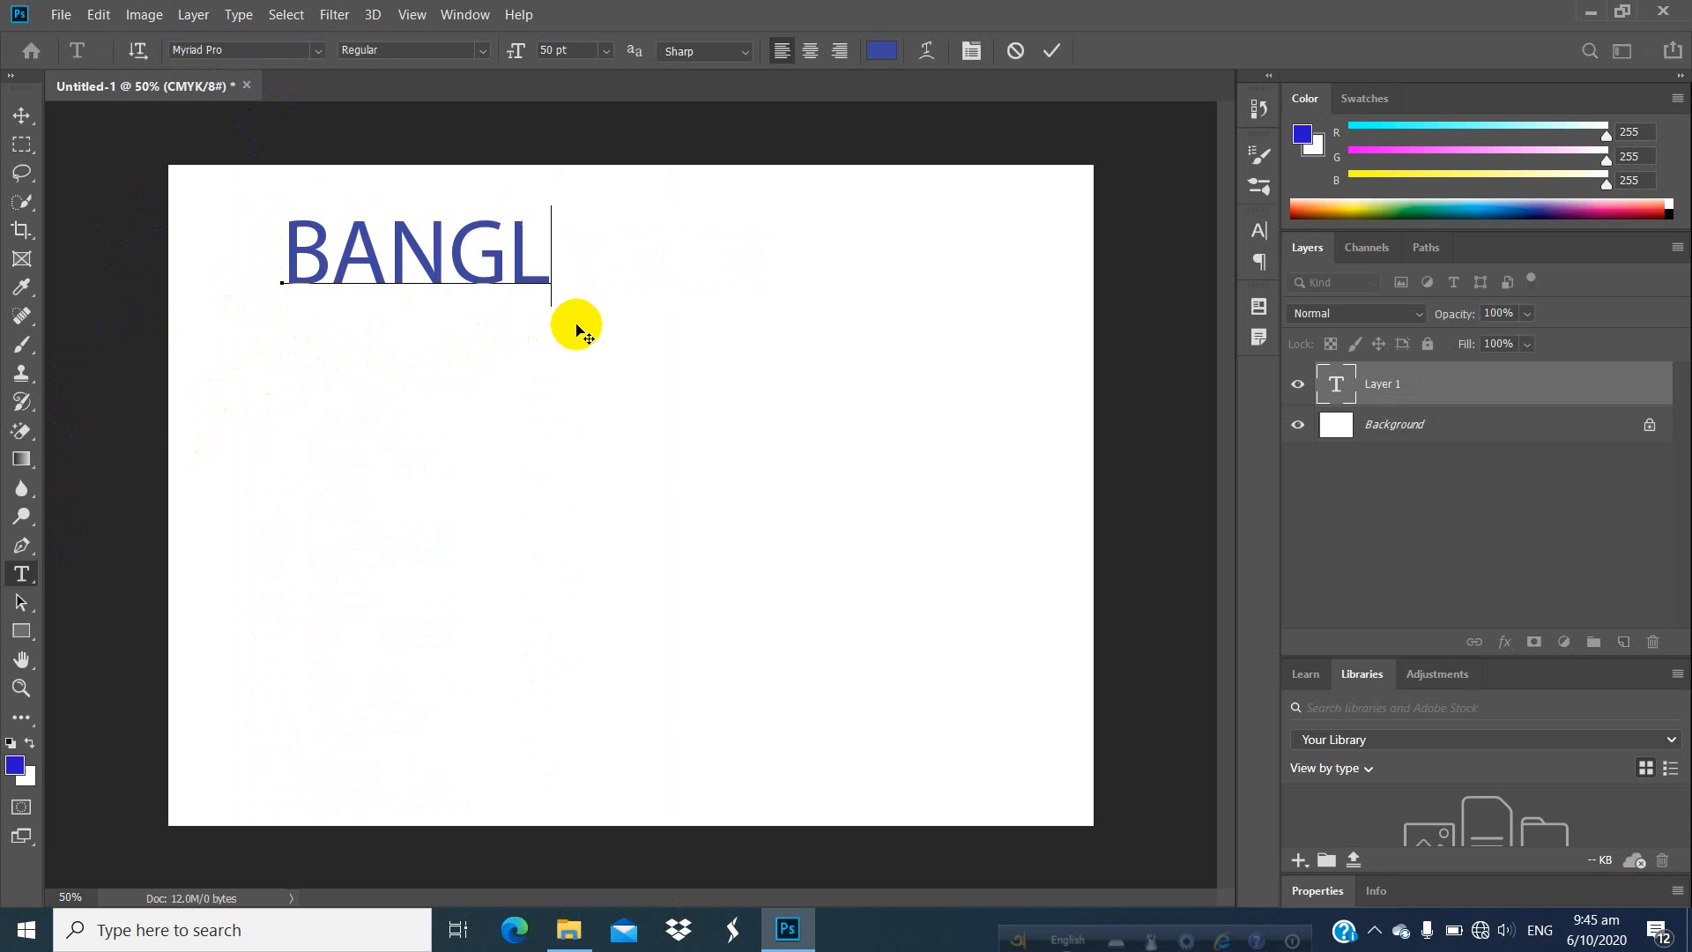
pyautogui.write('AD')
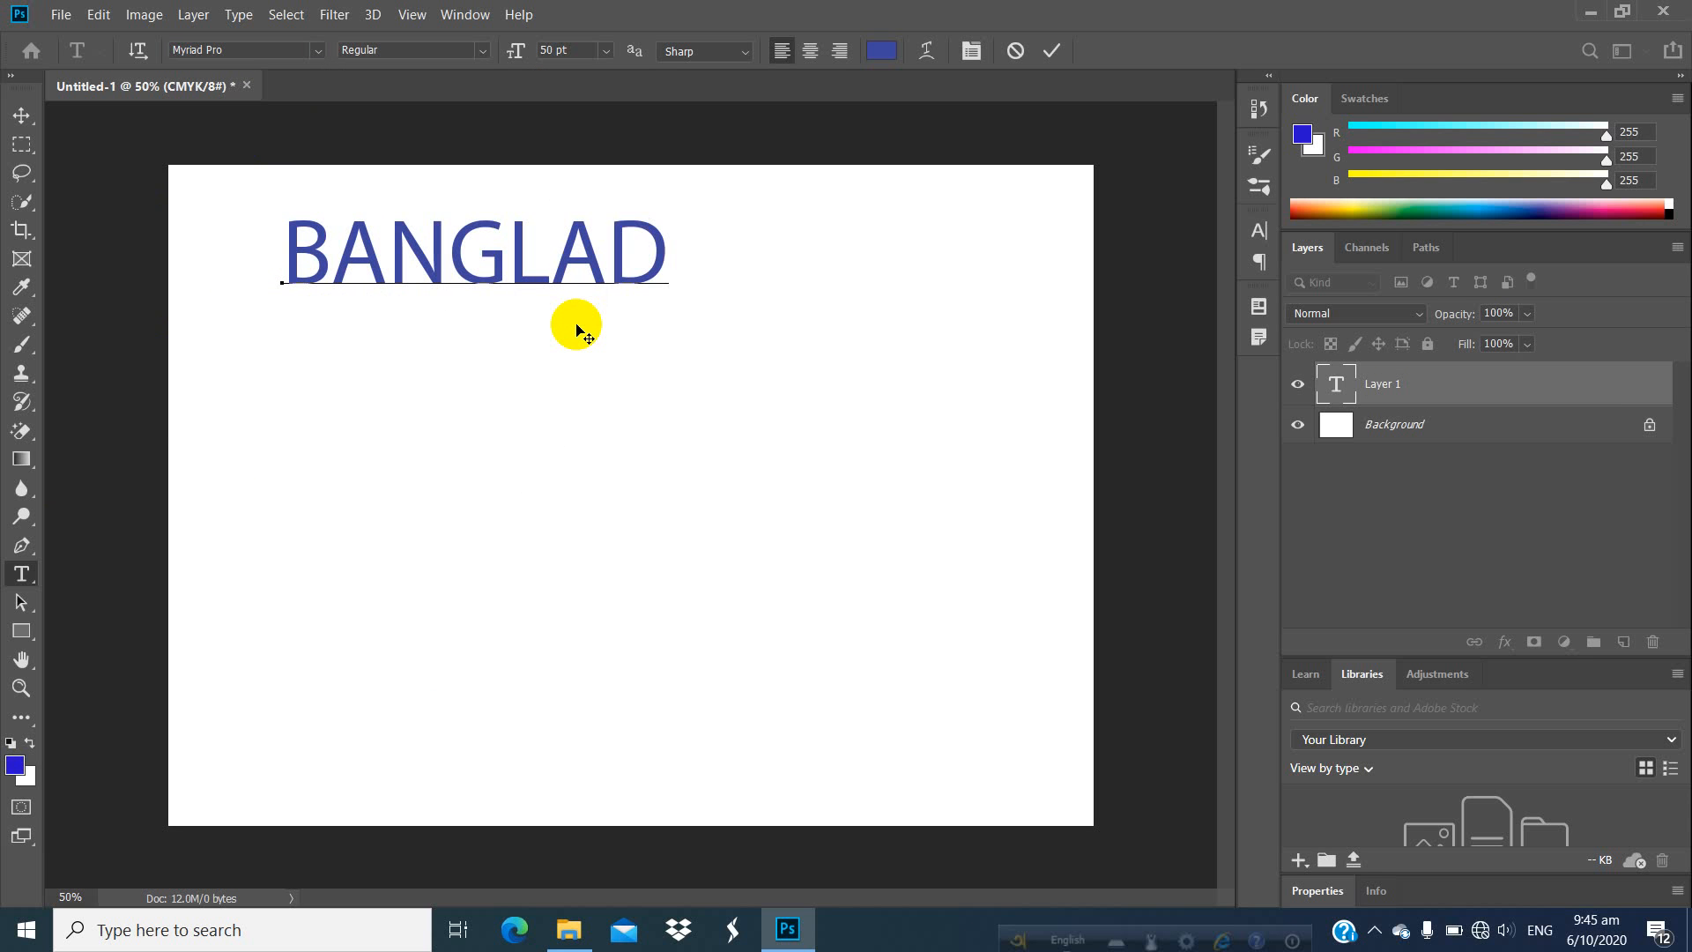
pyautogui.write('ESH')
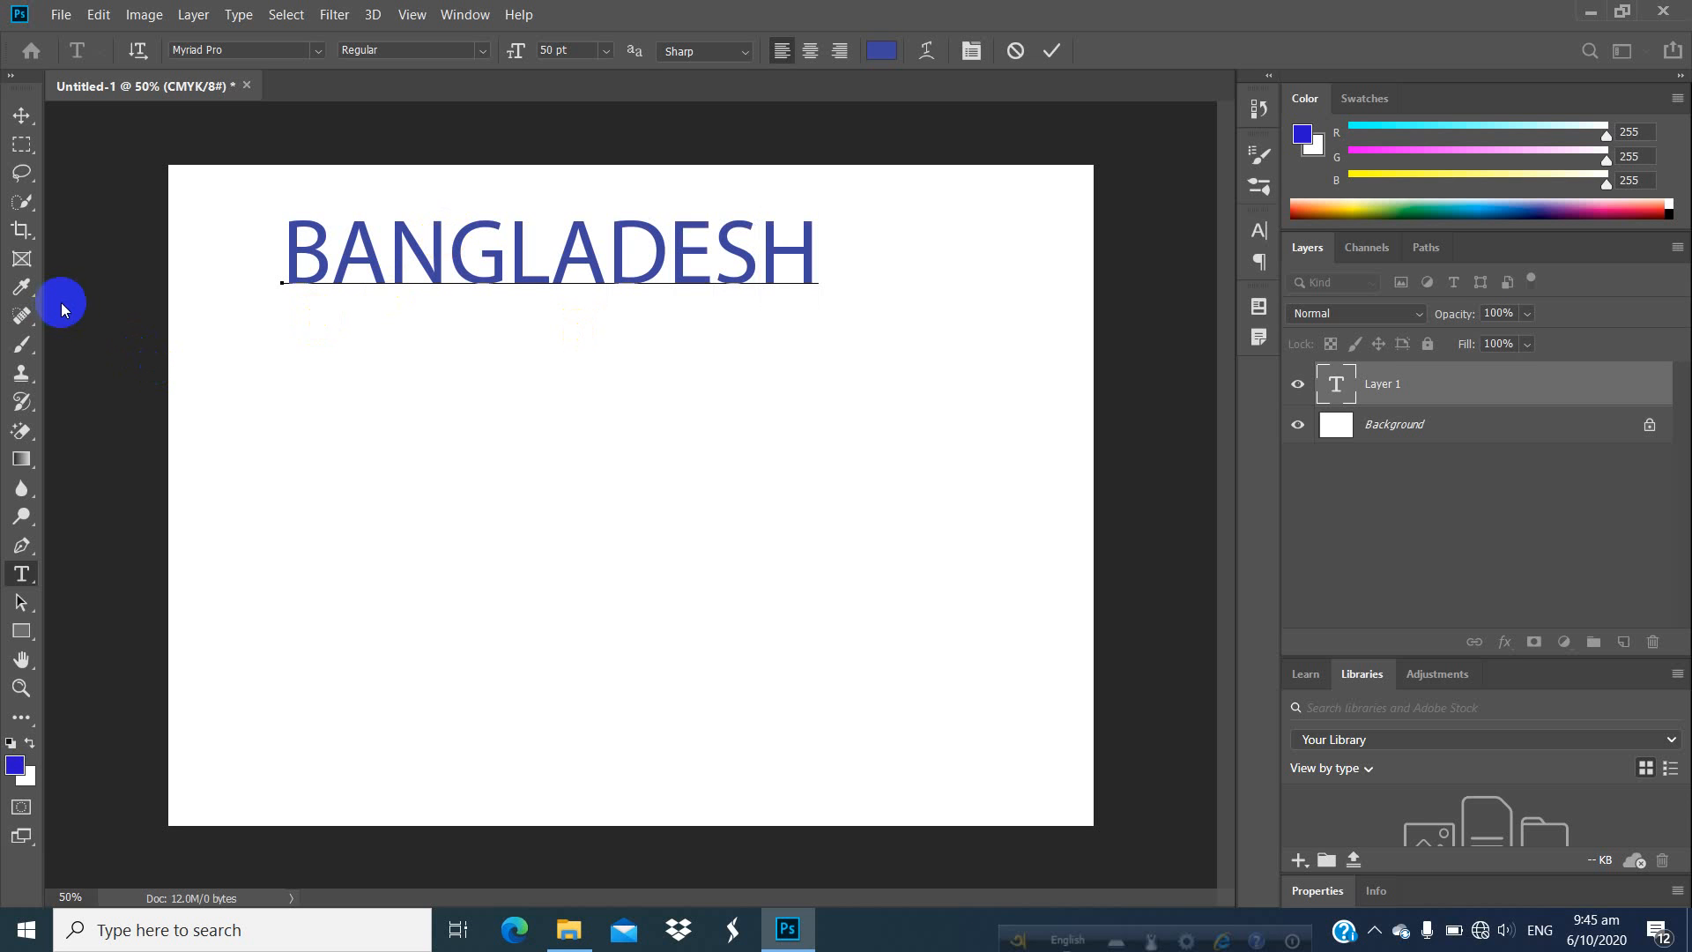
pyautogui.moveTo(831, 248); pyautogui.dragTo(862, 264)
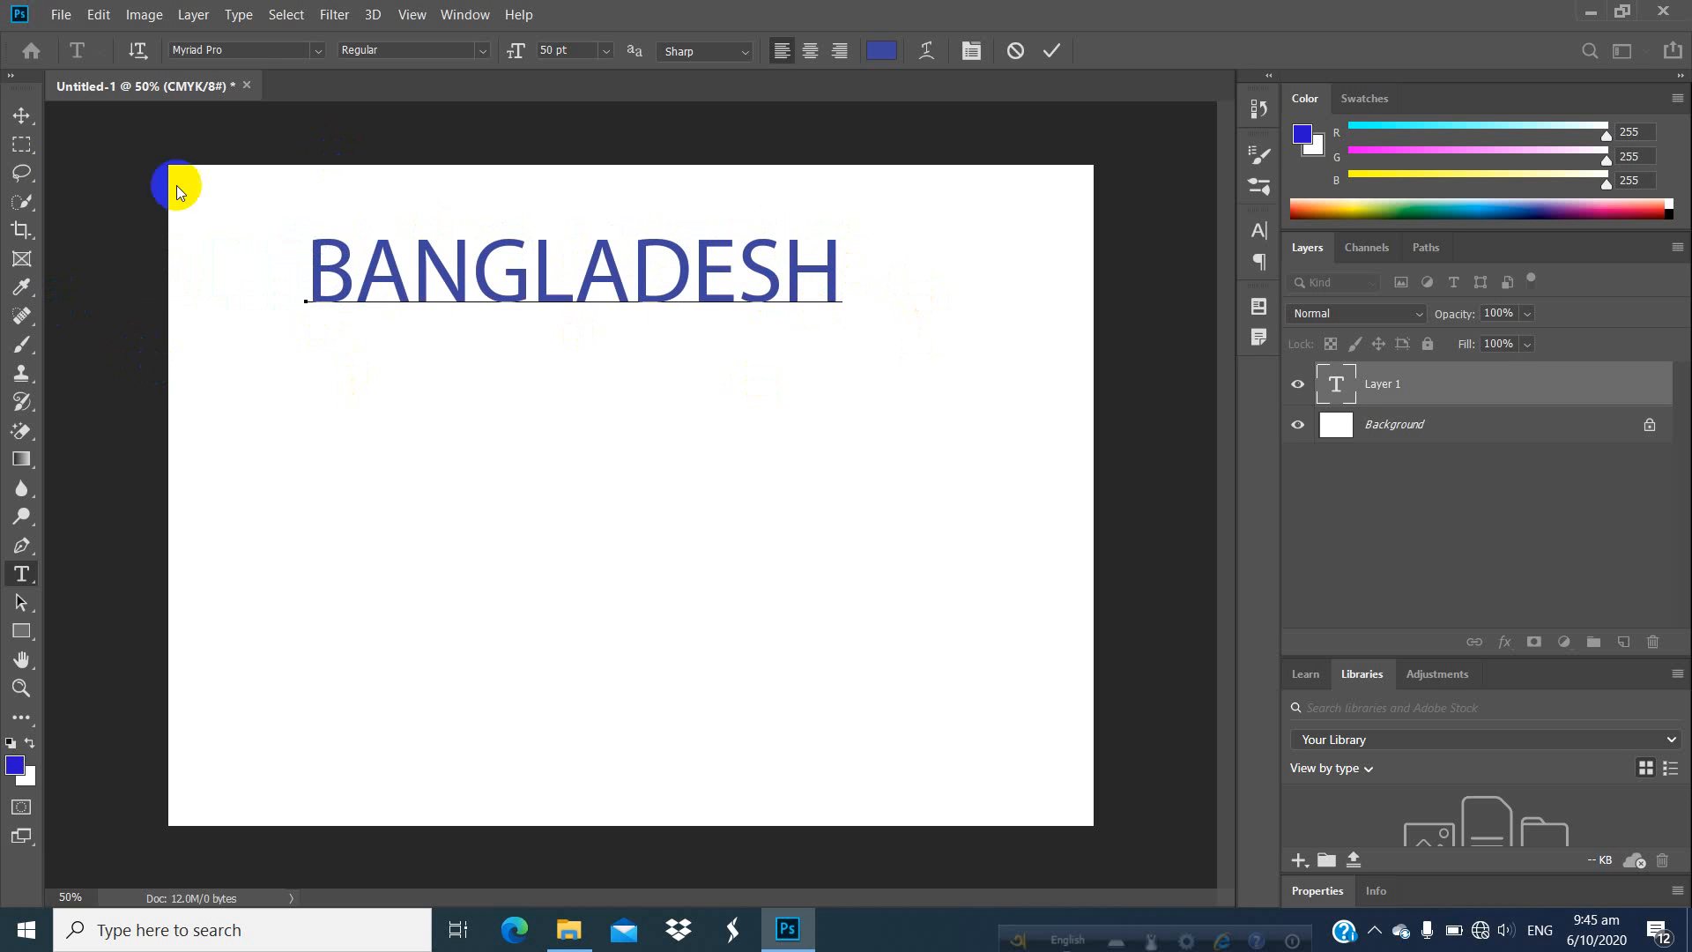
pyautogui.click(21, 115)
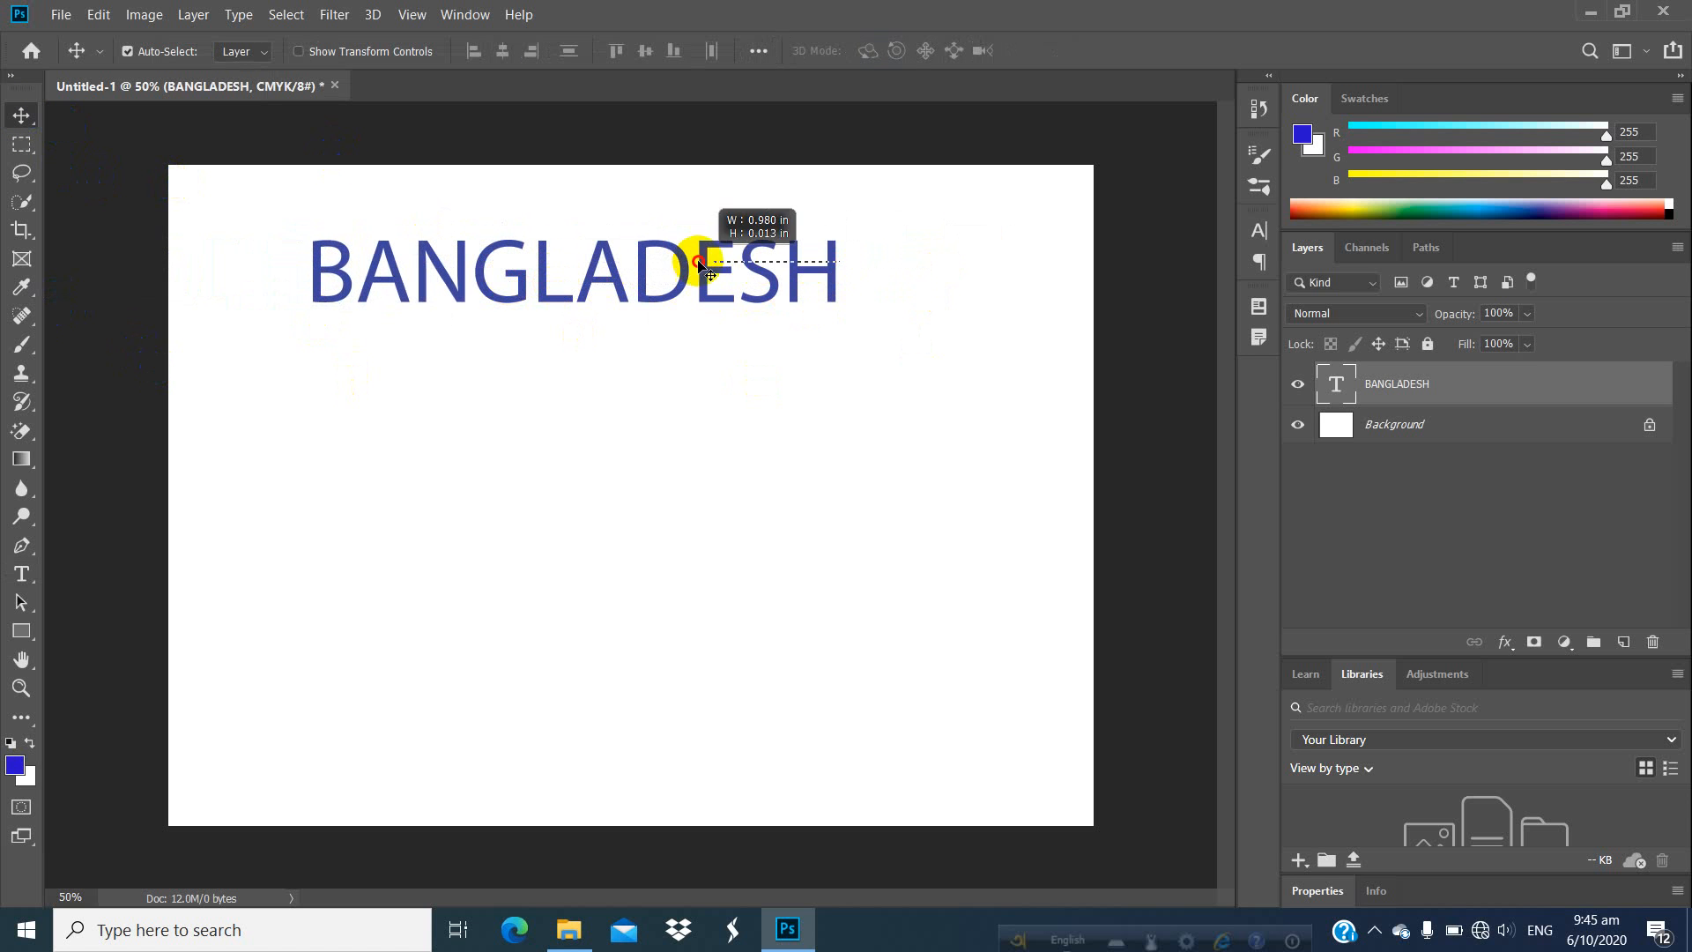
# Select all the BANGLADESH text for editing and display the Character formatting settings.
pyautogui.doubleClick(529, 265)
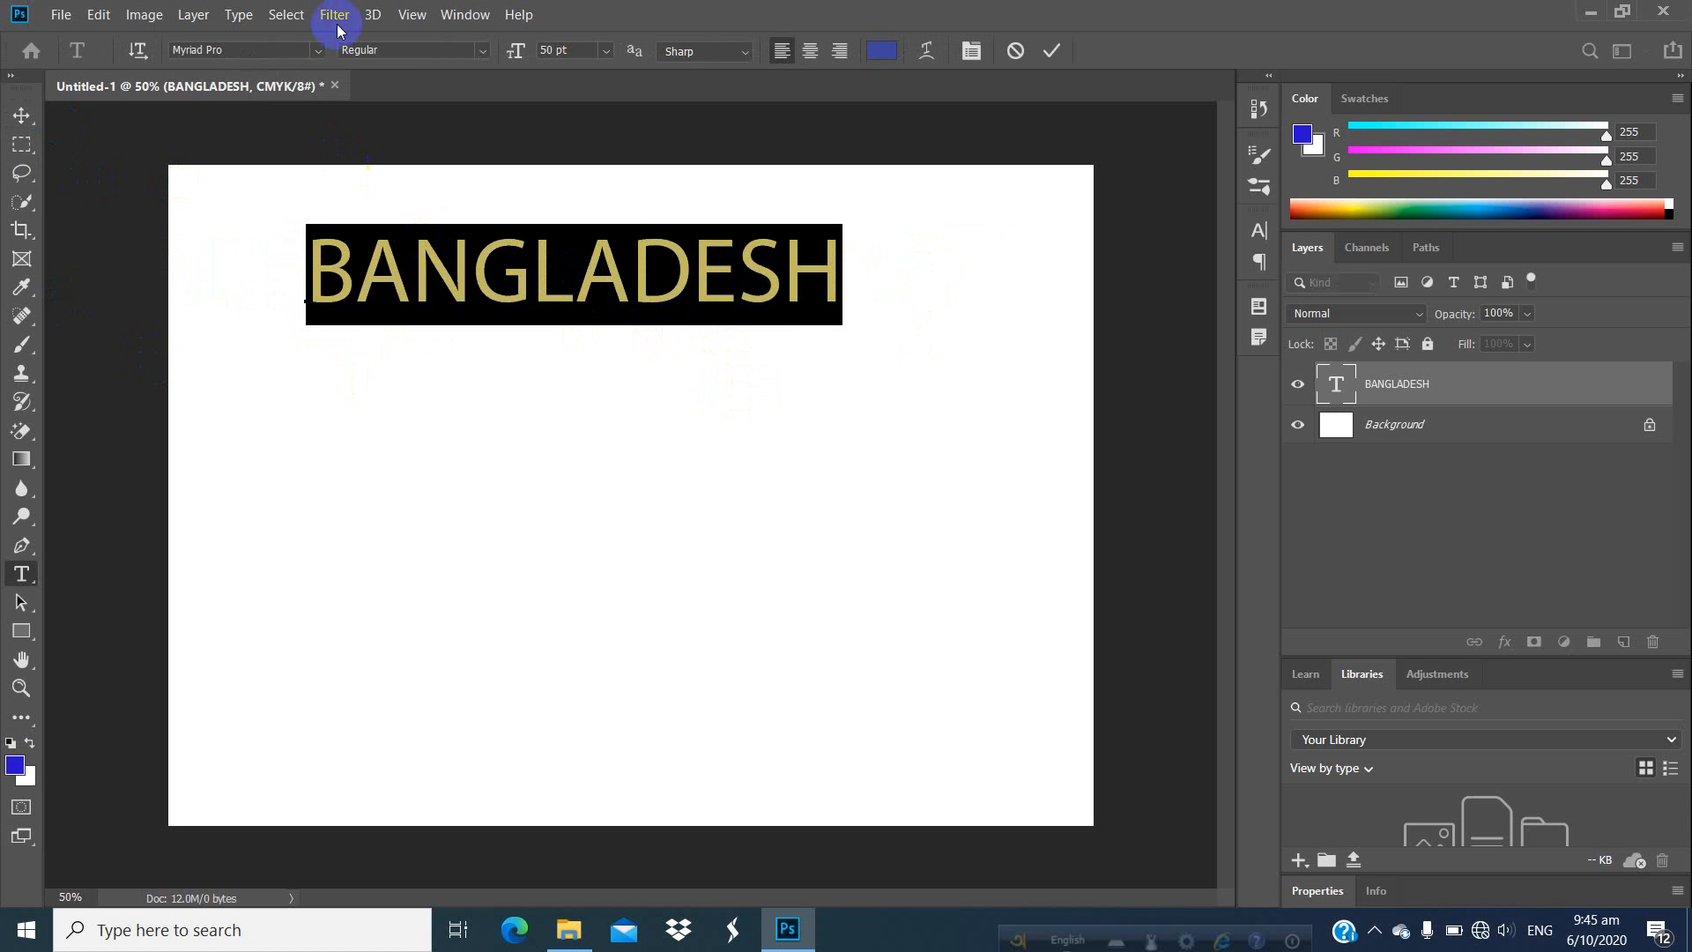
pyautogui.click(475, 11)
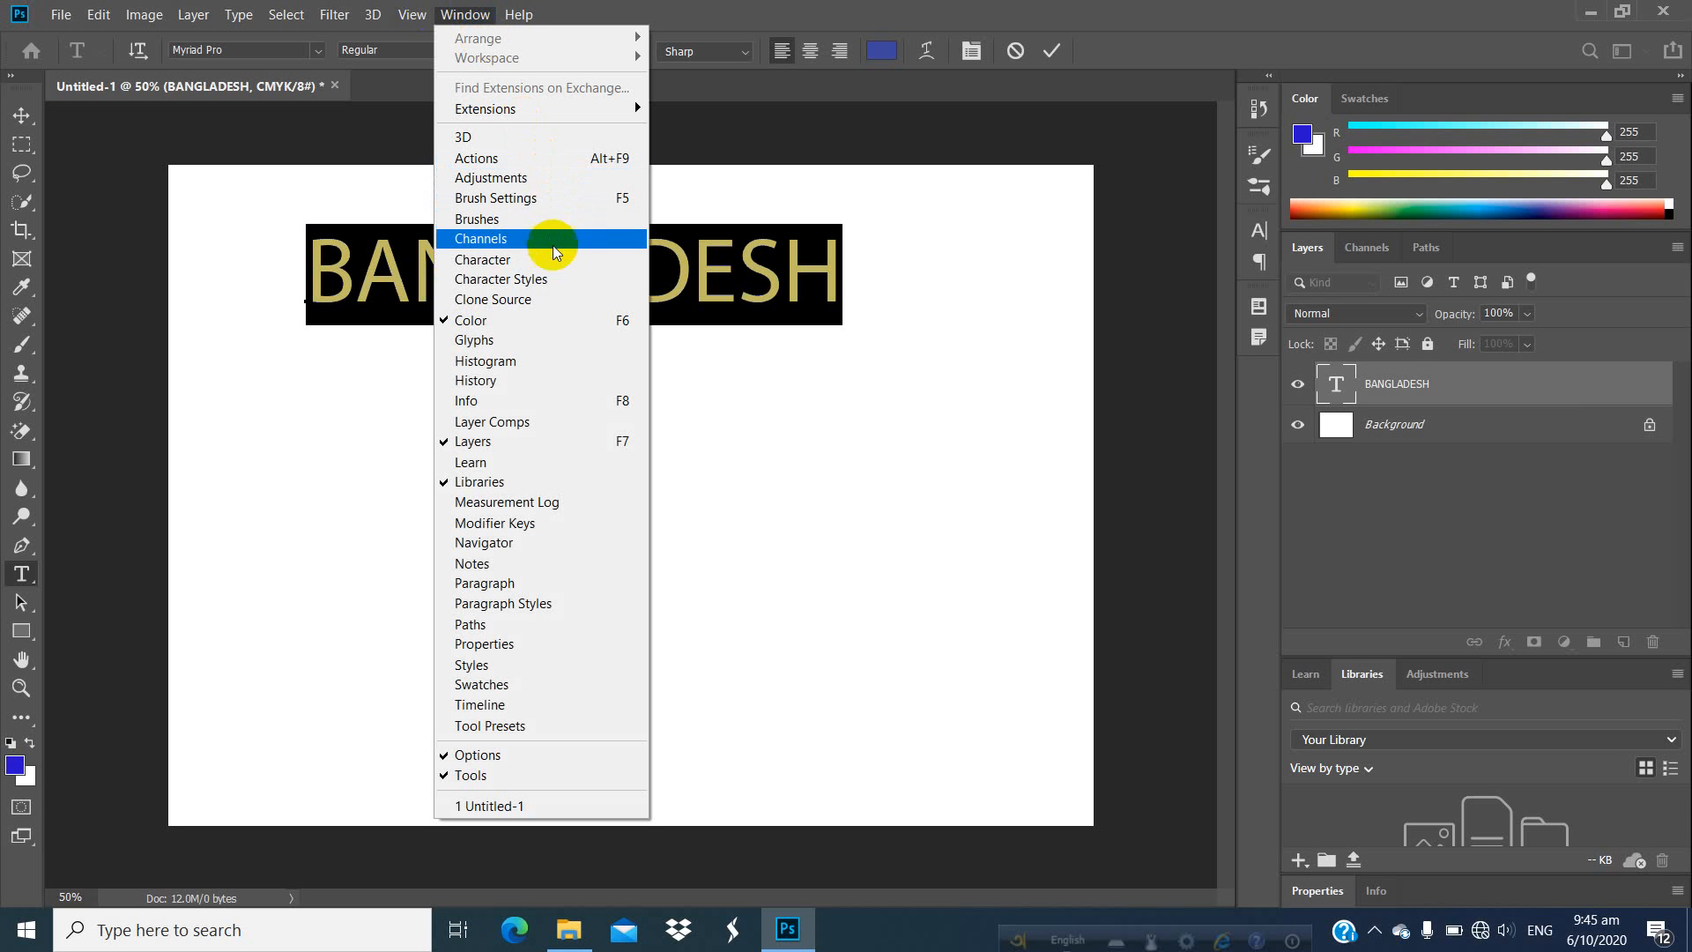
pyautogui.click(515, 261)
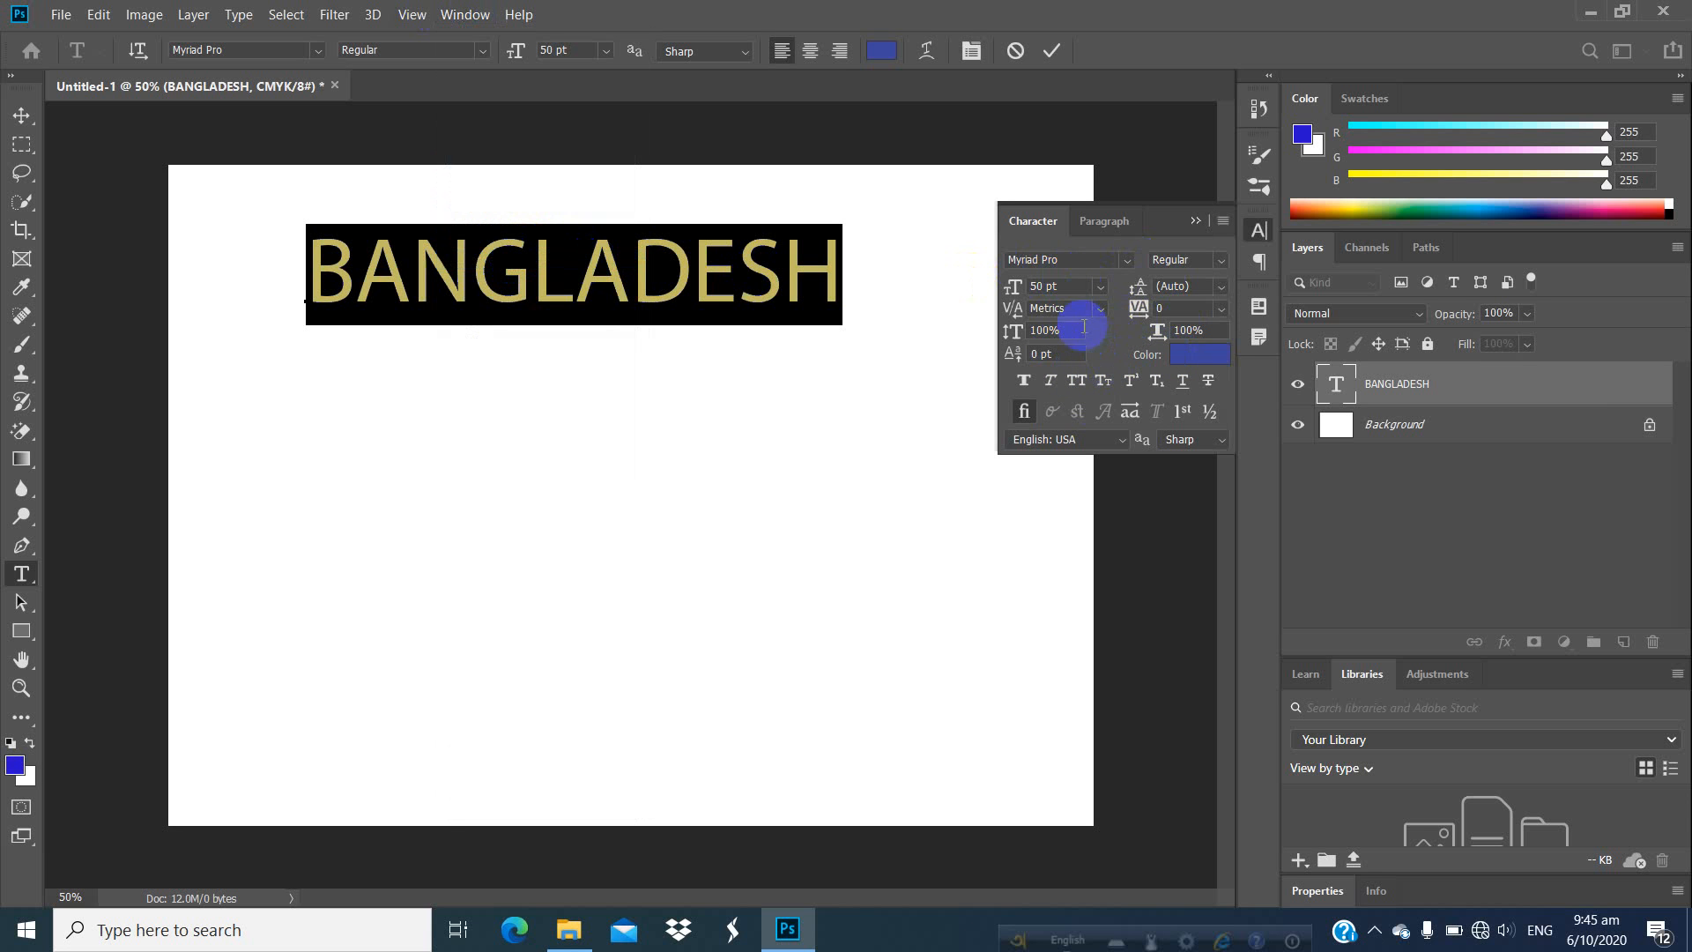
pyautogui.click(1046, 261)
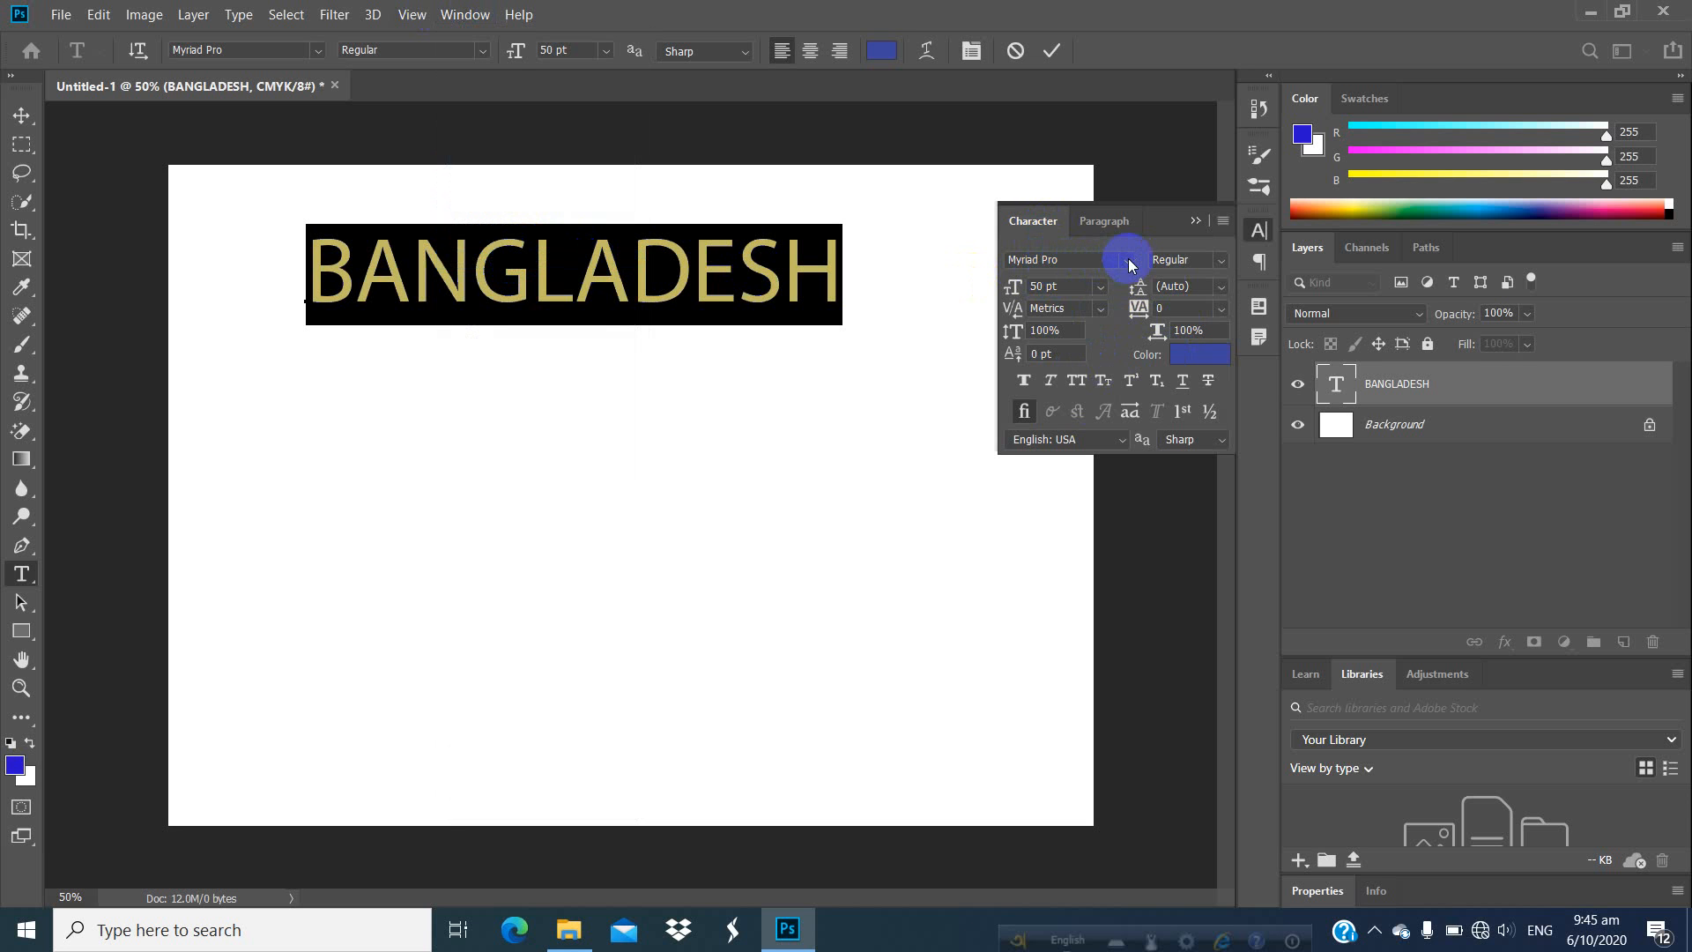
# Try the Italic and Bold Italic styles on the BANGLADESH text, then restore it to Regular.
pyautogui.click(1221, 260)
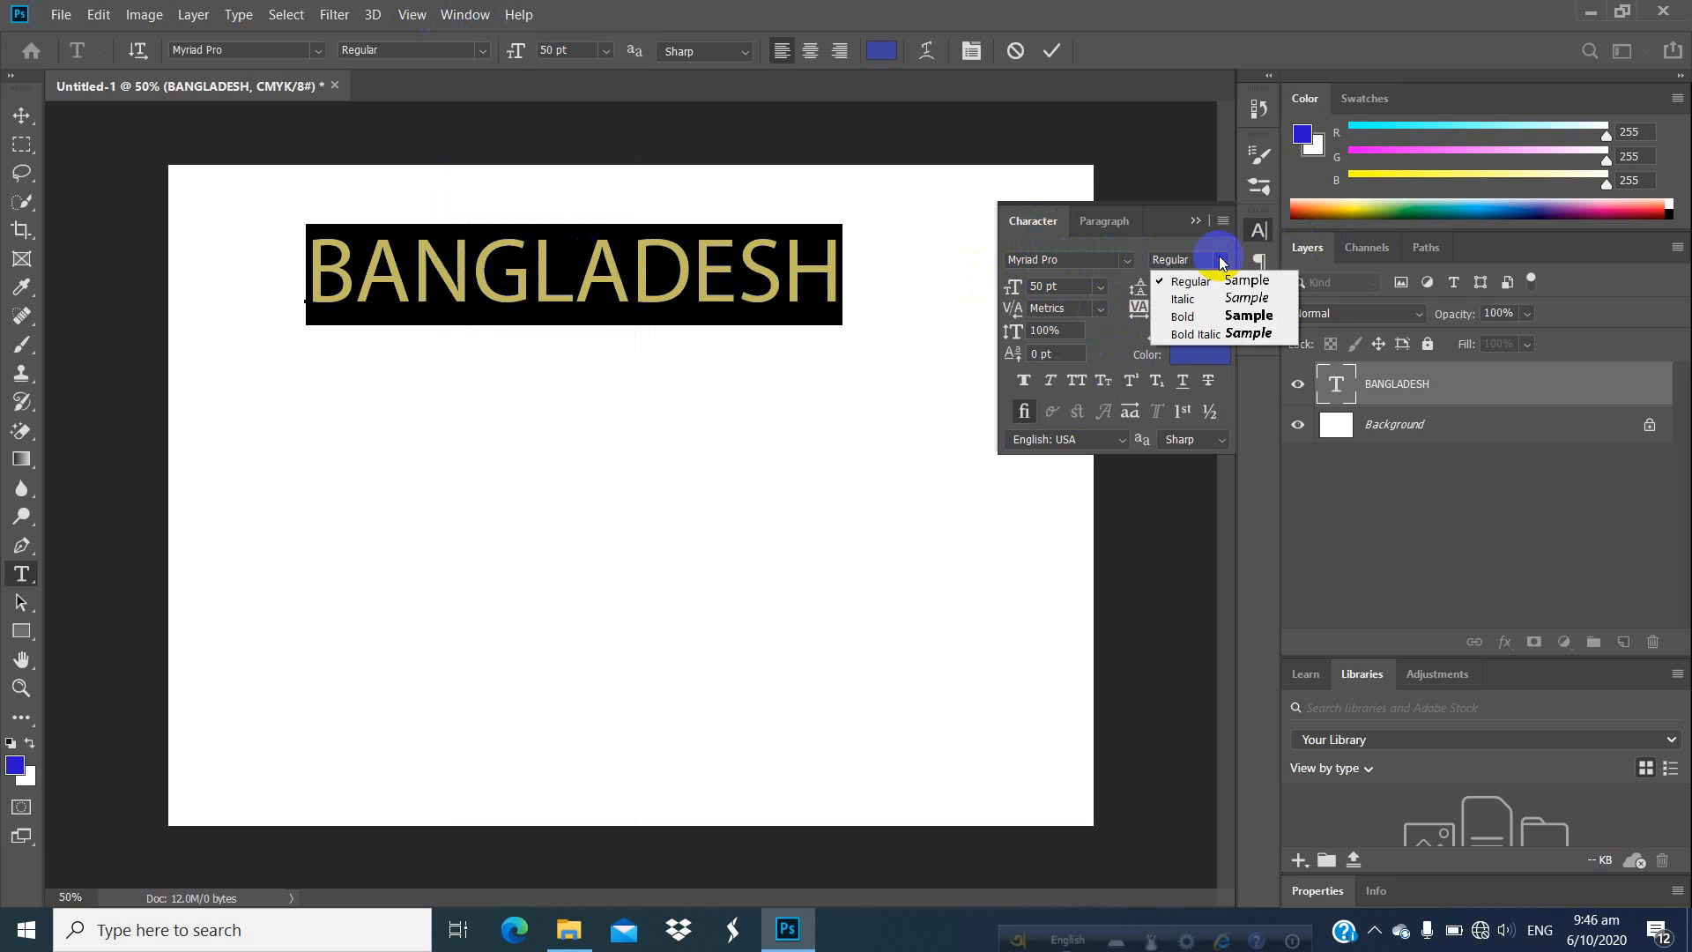
pyautogui.click(1224, 300)
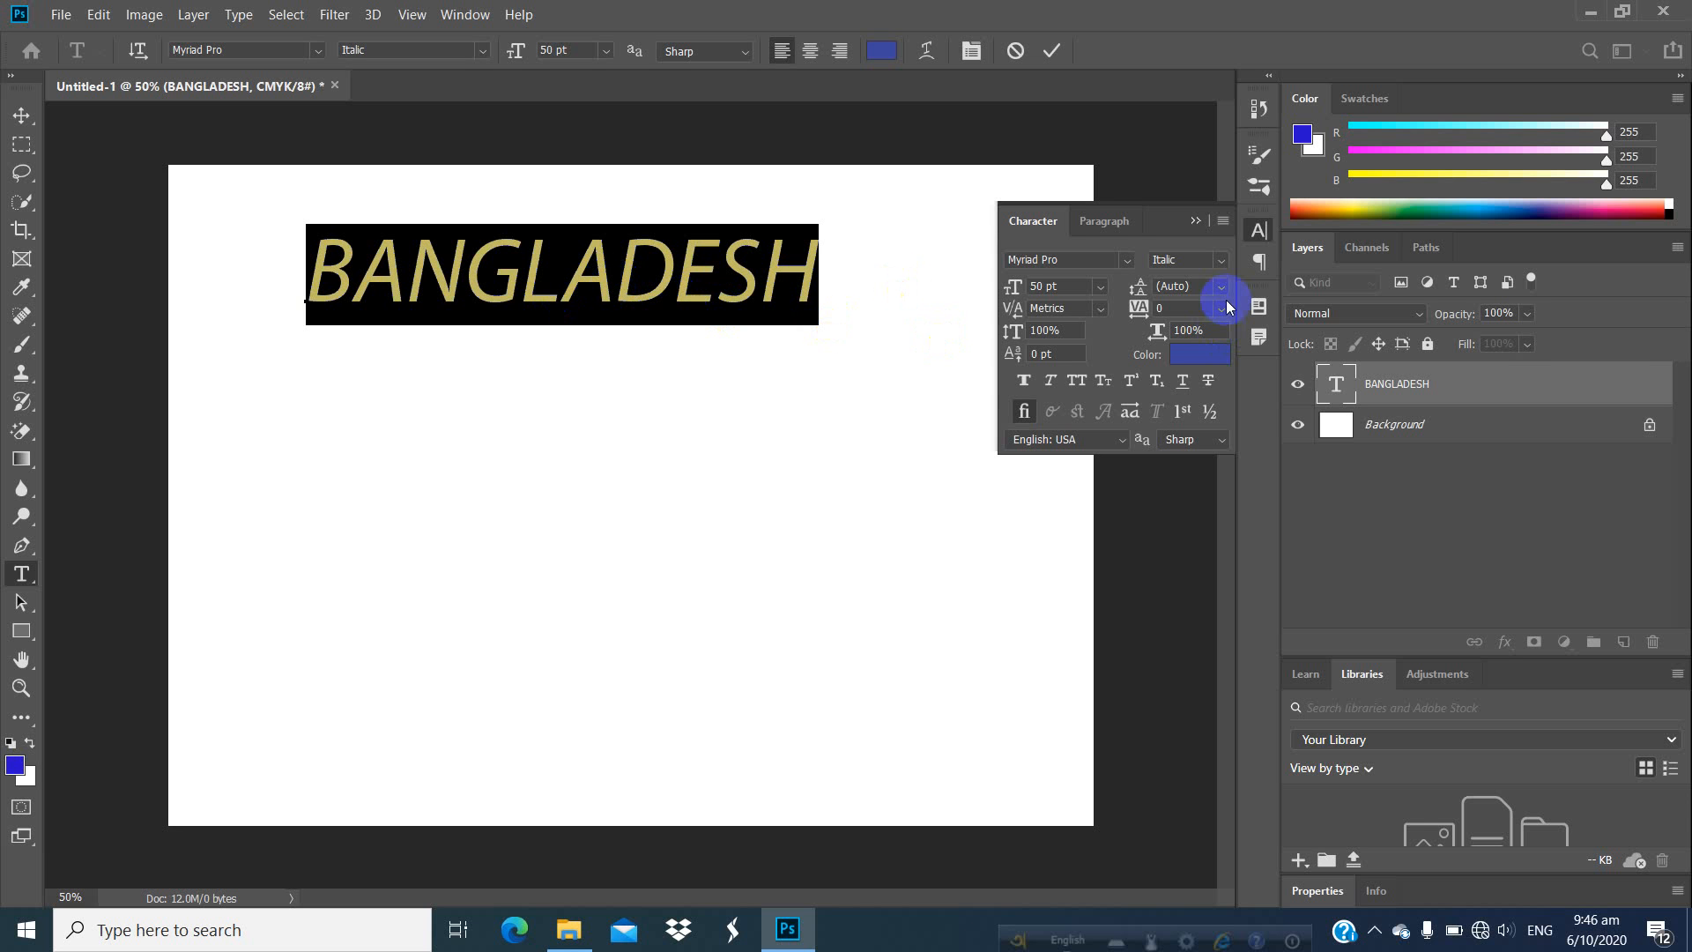
pyautogui.click(1220, 264)
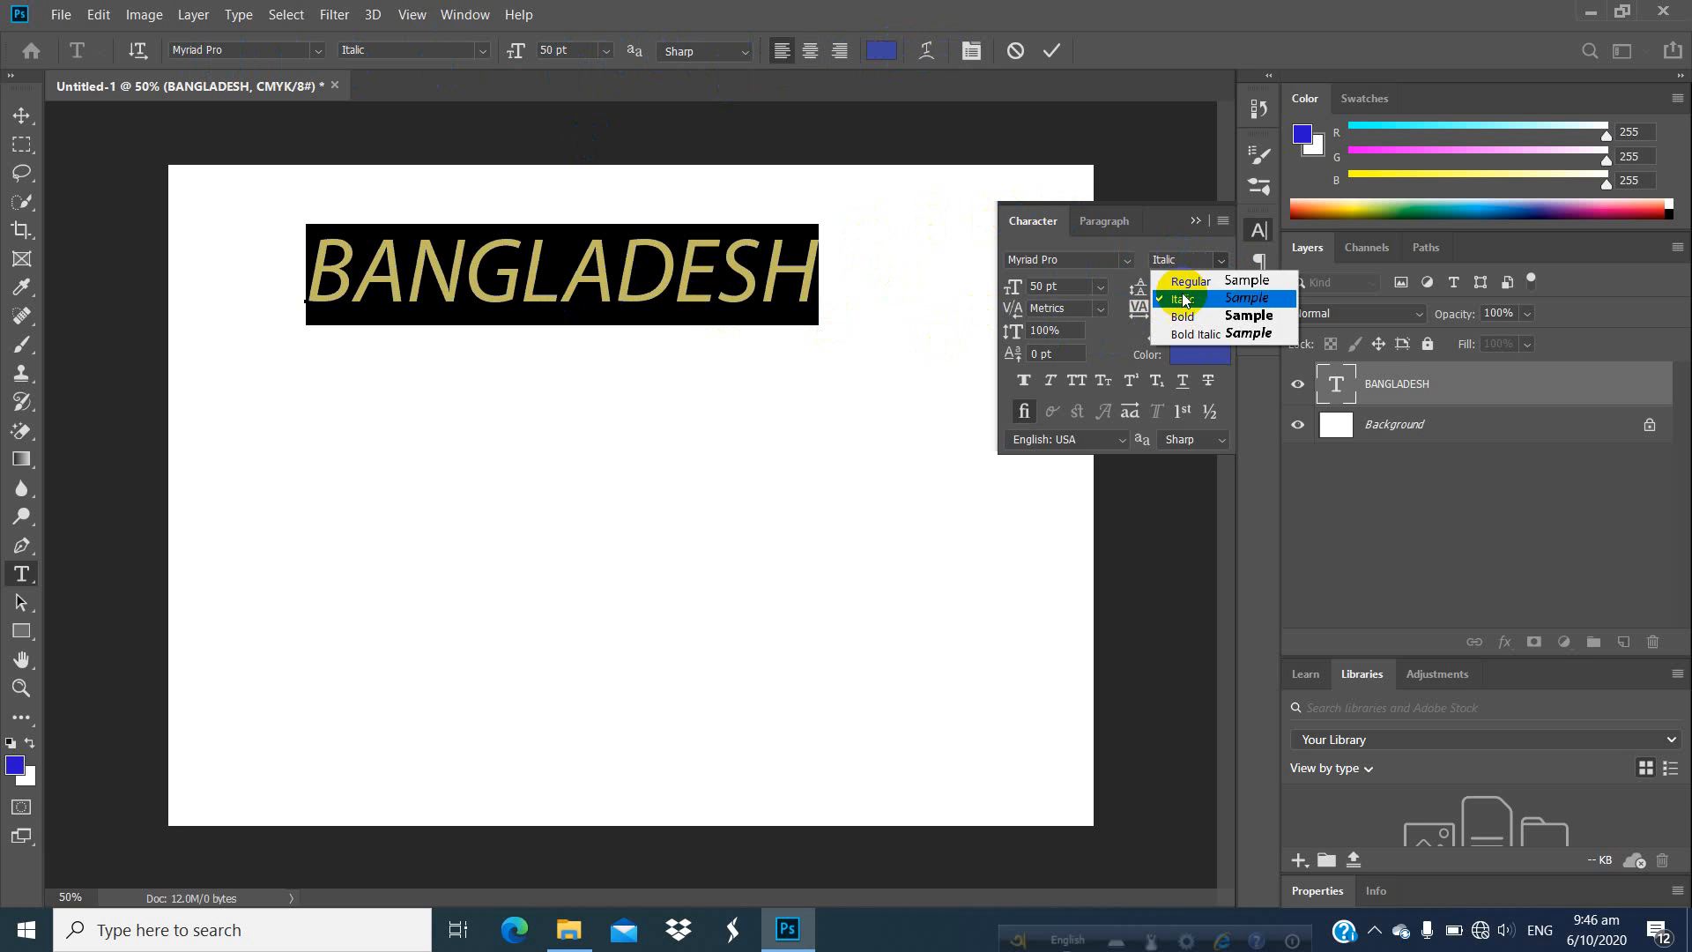
pyautogui.click(1234, 333)
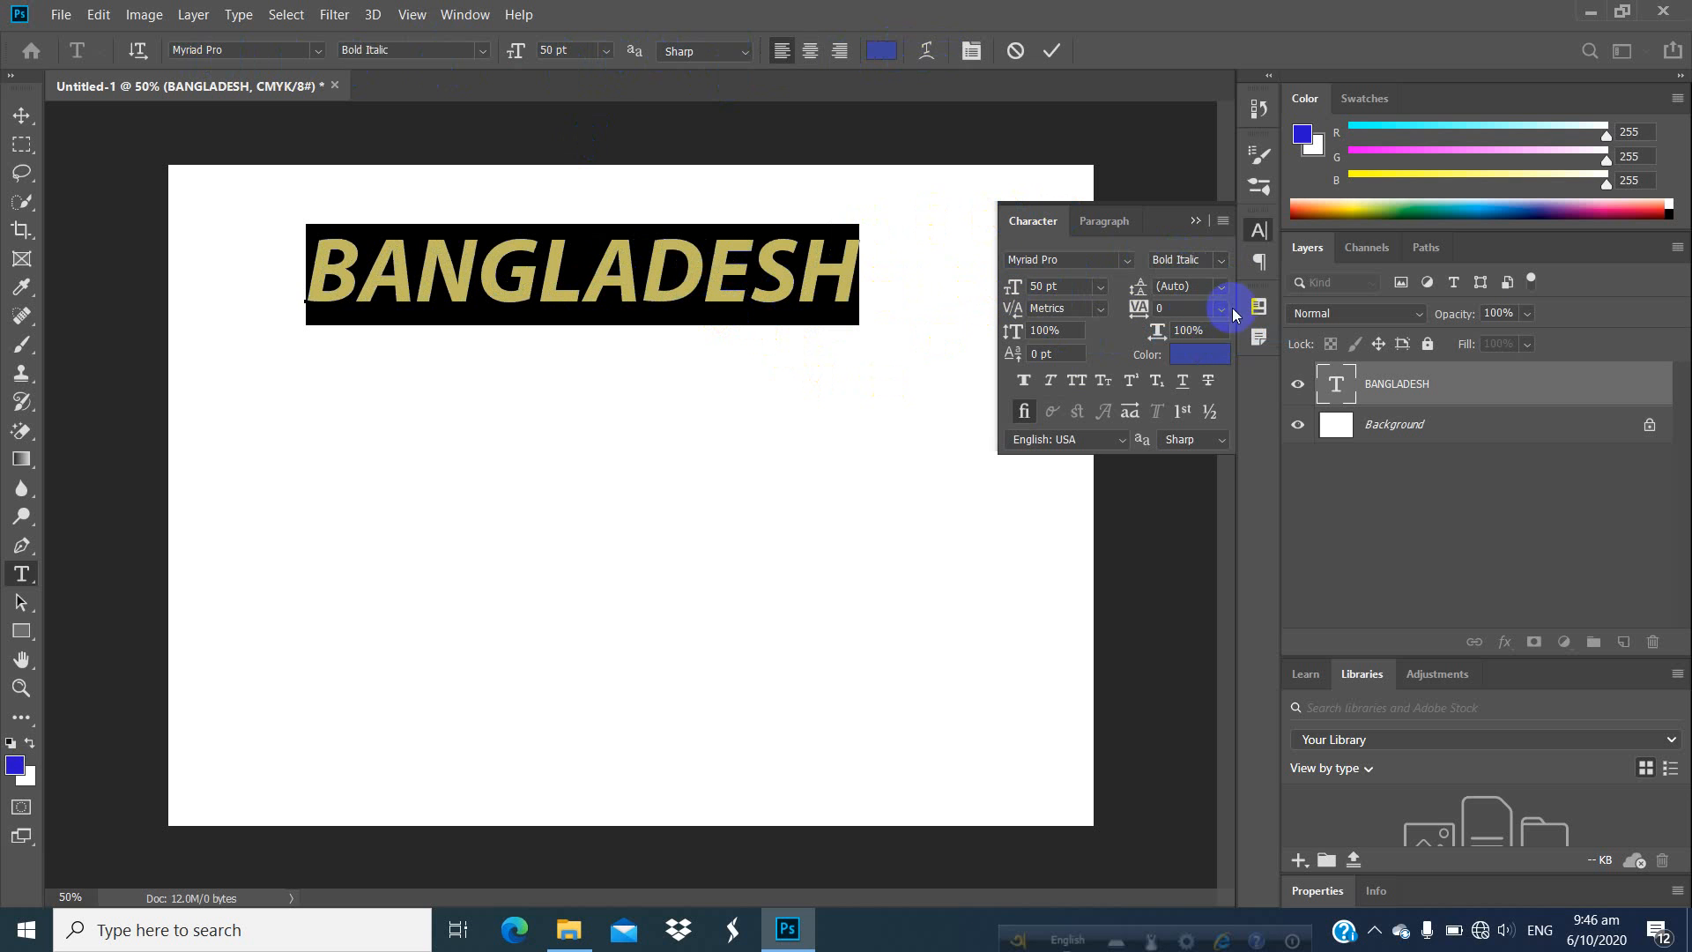
pyautogui.click(1222, 263)
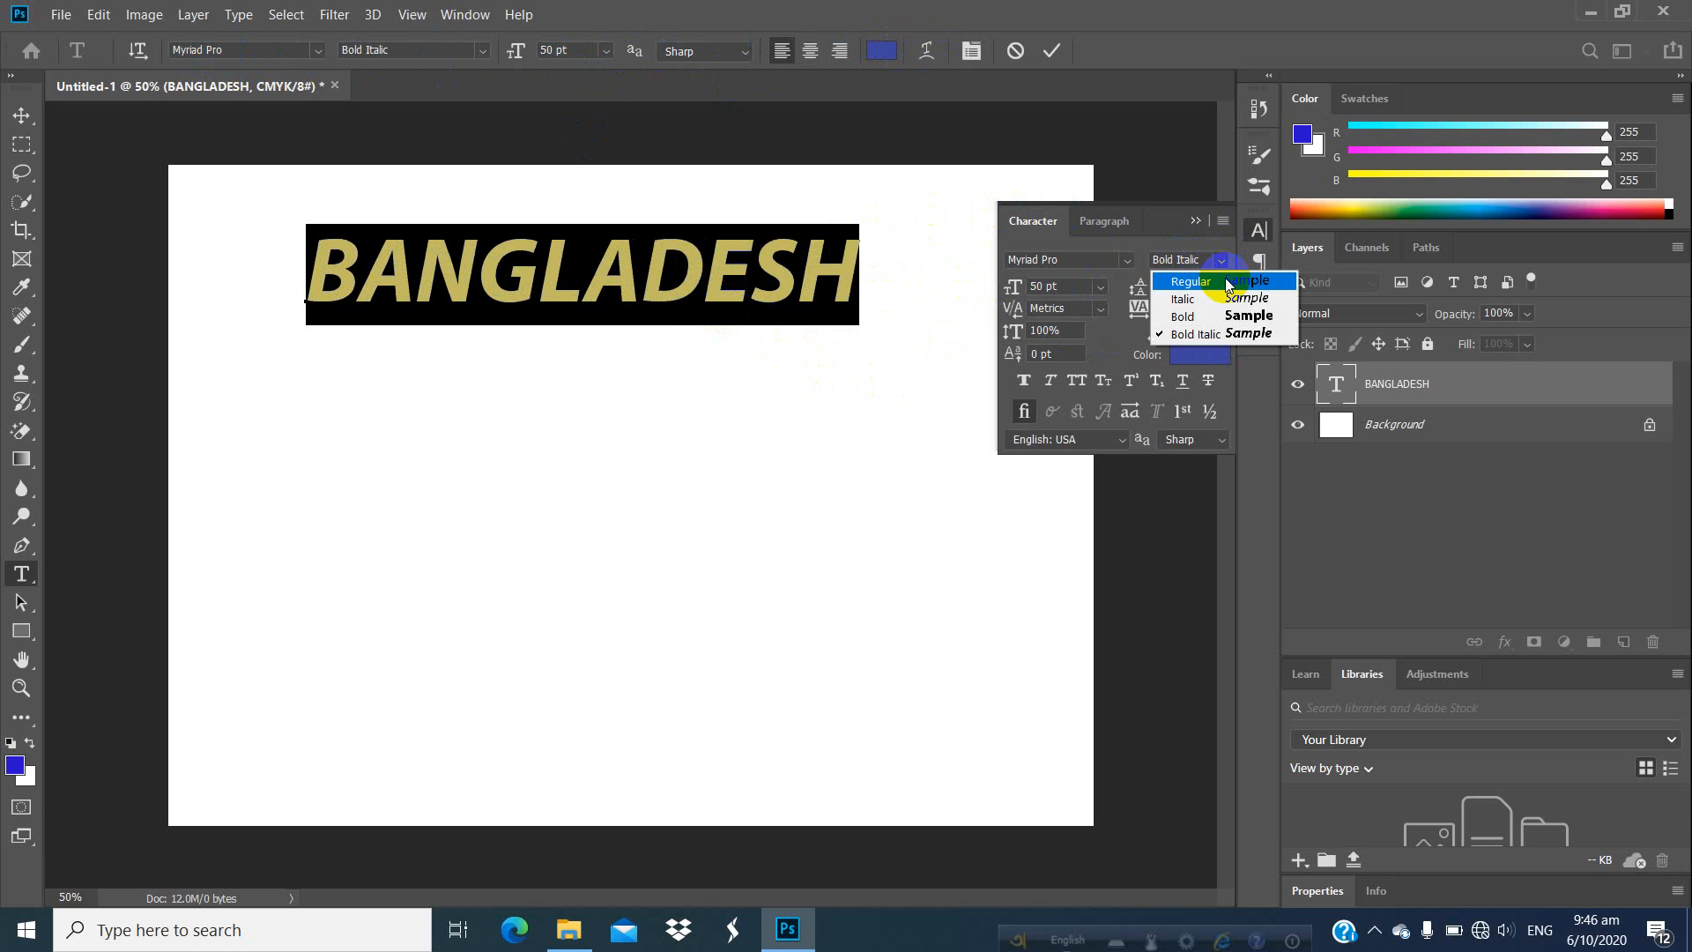
pyautogui.click(1227, 281)
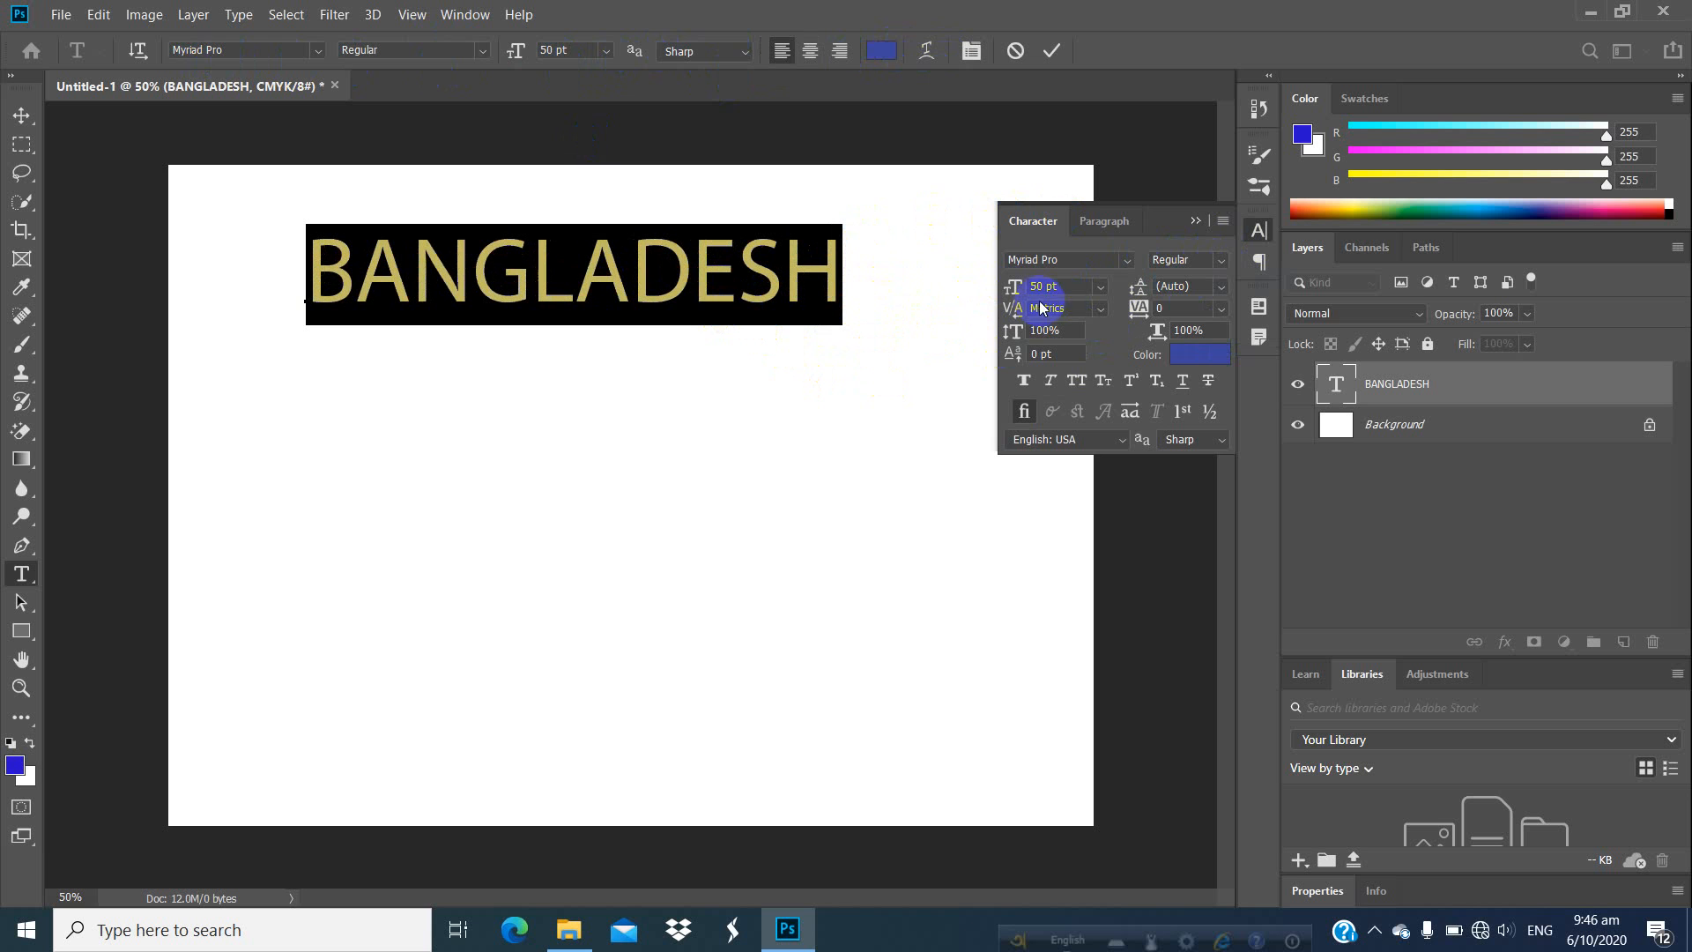
# Try font sizes of 70 pt and 20 pt on the BANGLADESH text, then restore it to 50 pt.
pyautogui.click(1057, 286)
pyautogui.write('70')
pyautogui.click(1053, 295)
pyautogui.click(1002, 289)
pyautogui.write('20')
pyautogui.press('Return')
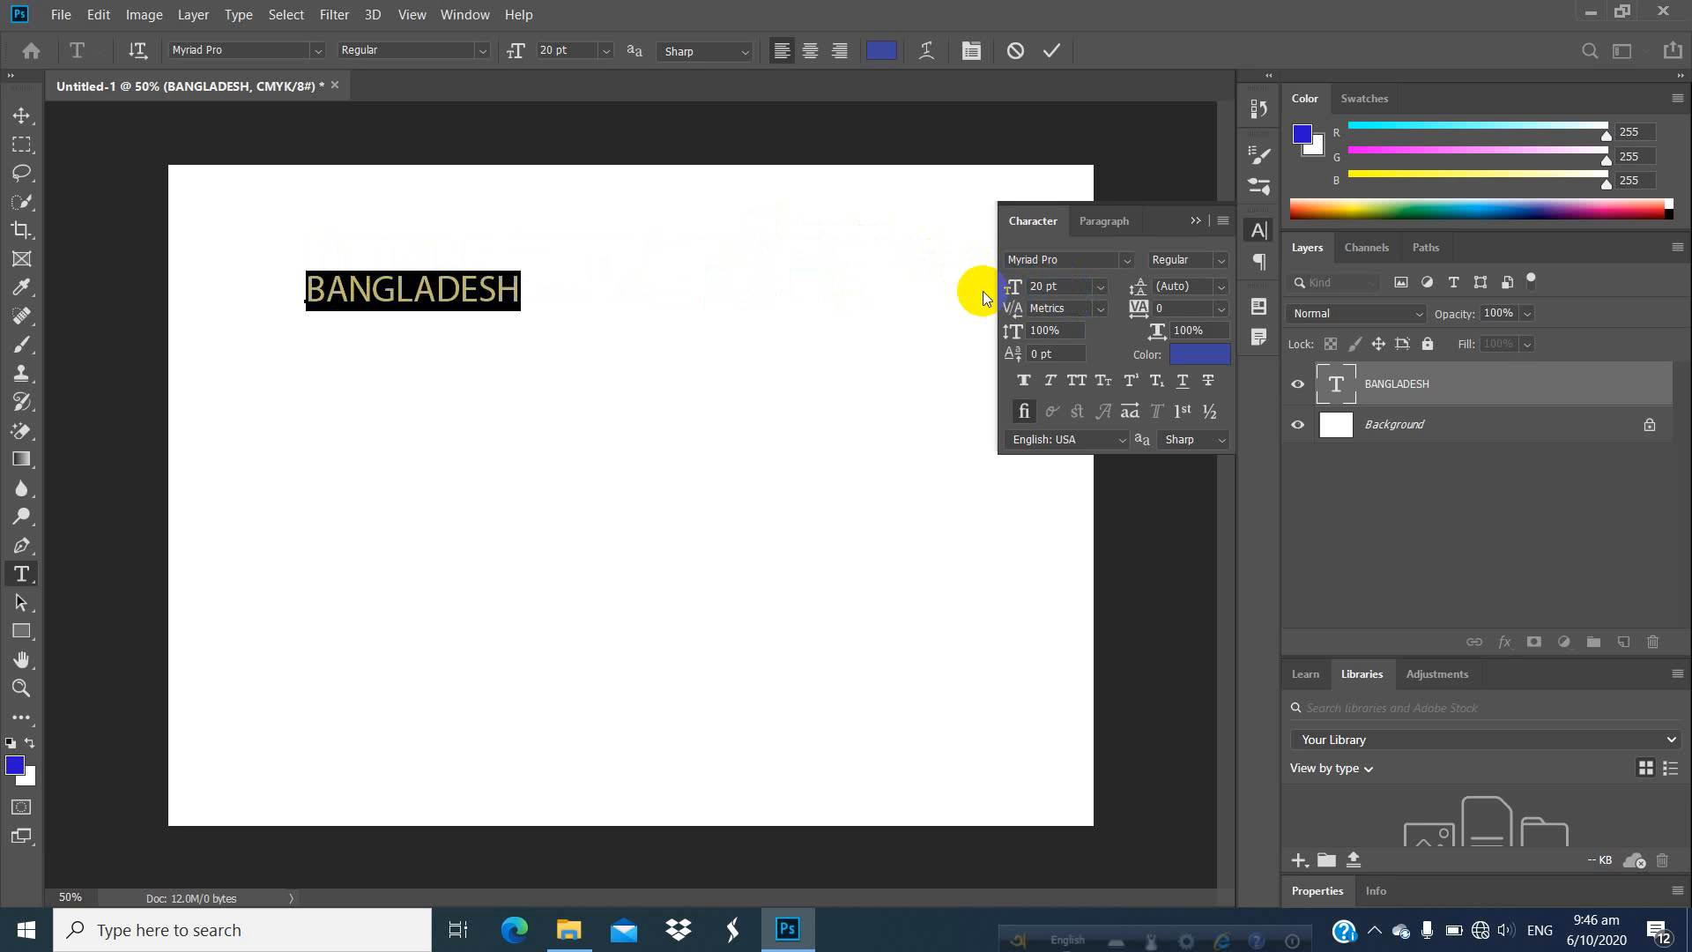
pyautogui.moveTo(1069, 287); pyautogui.dragTo(1015, 287)
pyautogui.write('70')
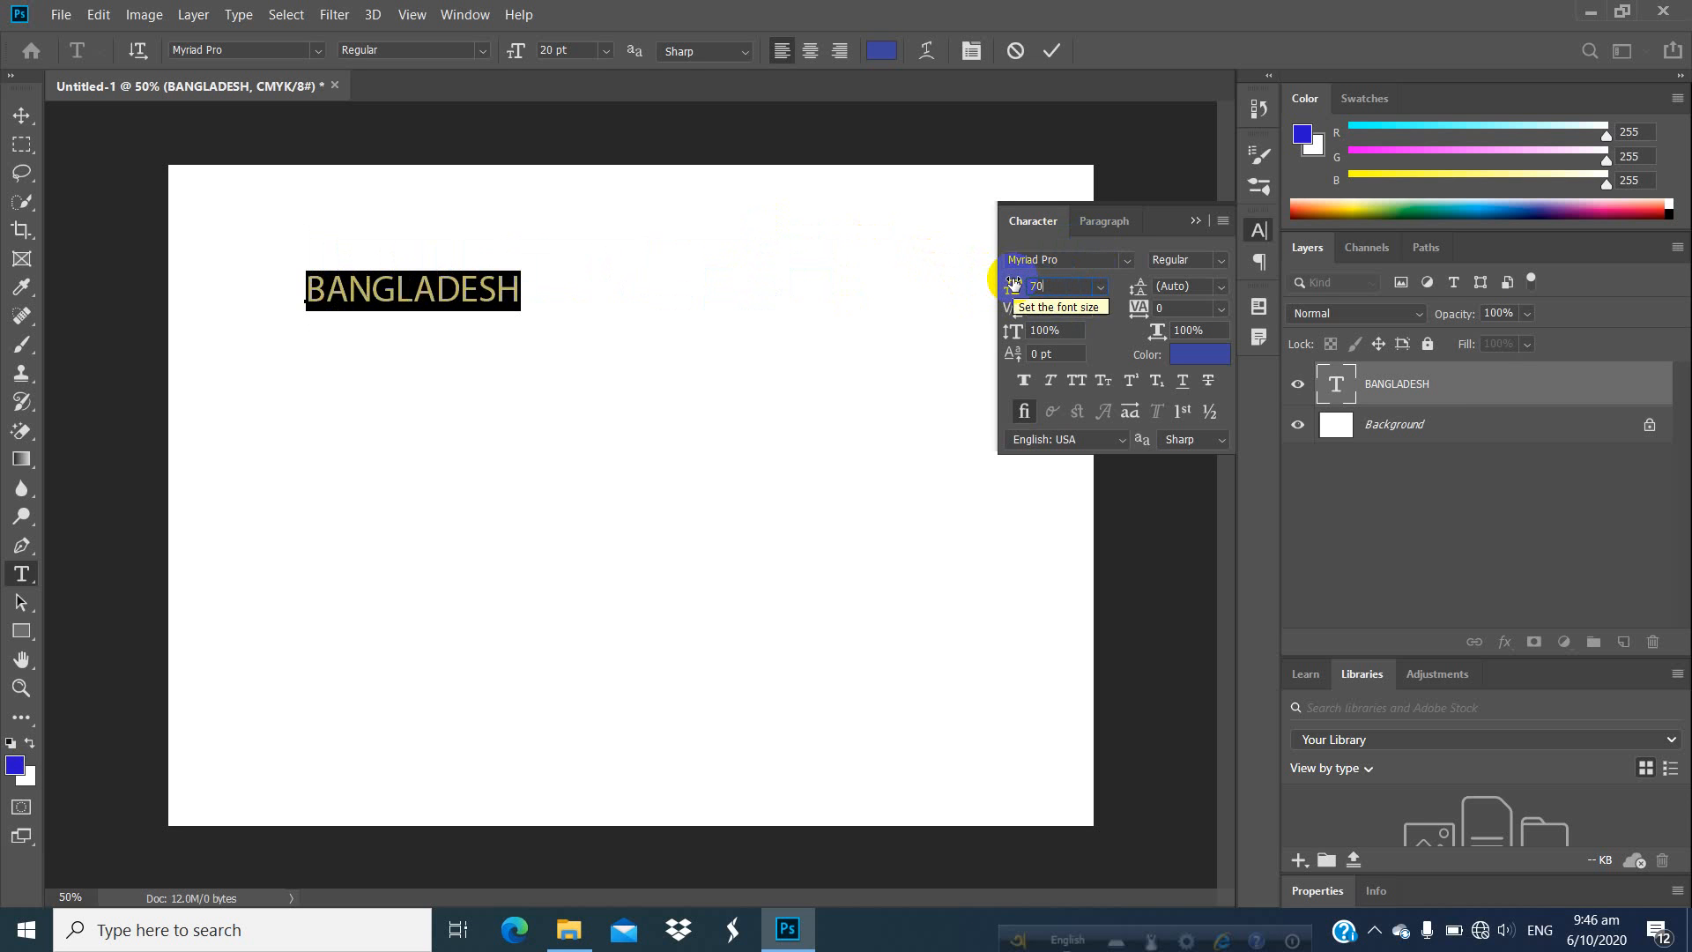
pyautogui.press('Return')
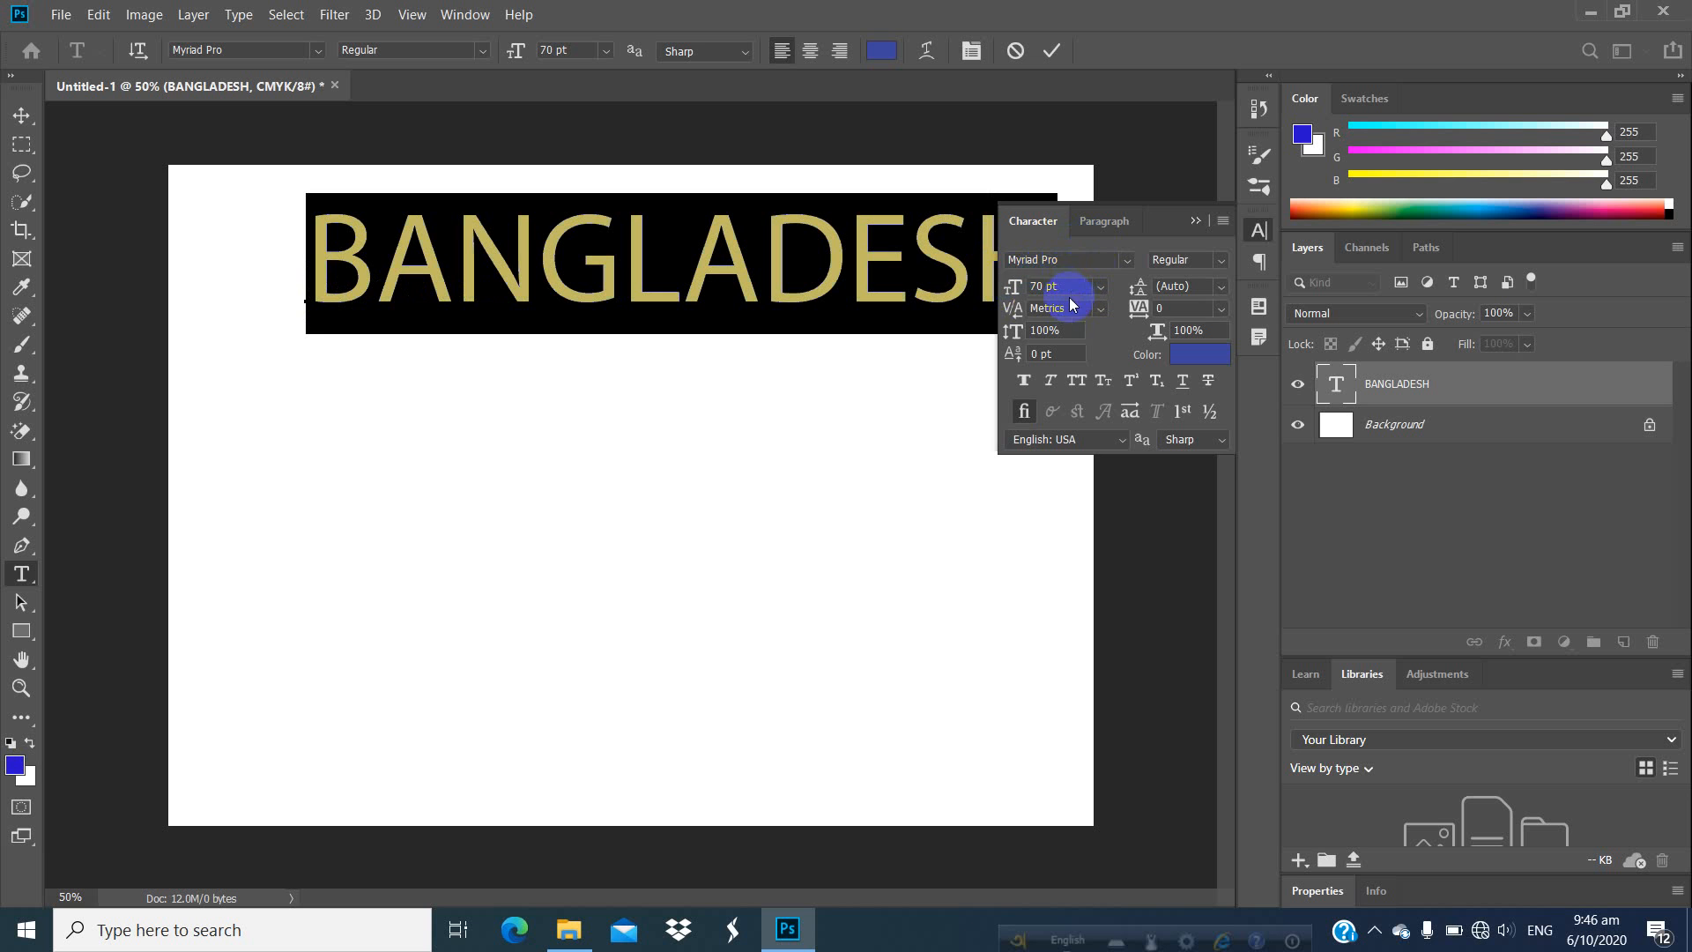
pyautogui.moveTo(1063, 288); pyautogui.dragTo(998, 286)
pyautogui.write('50')
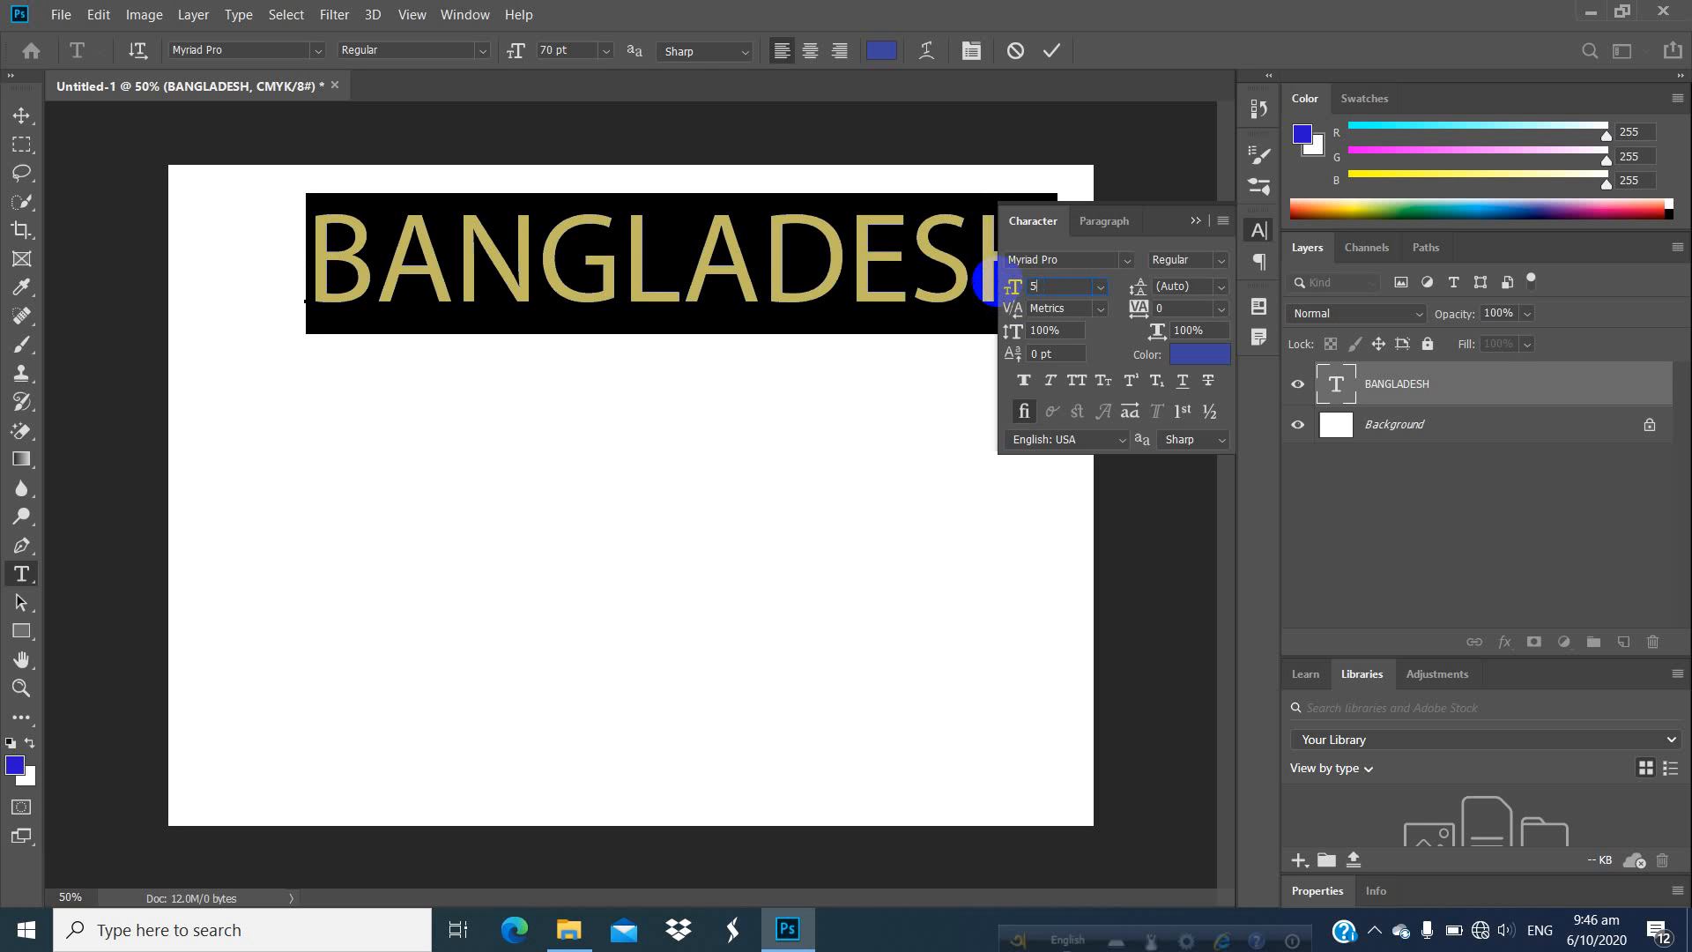
pyautogui.press('Return')
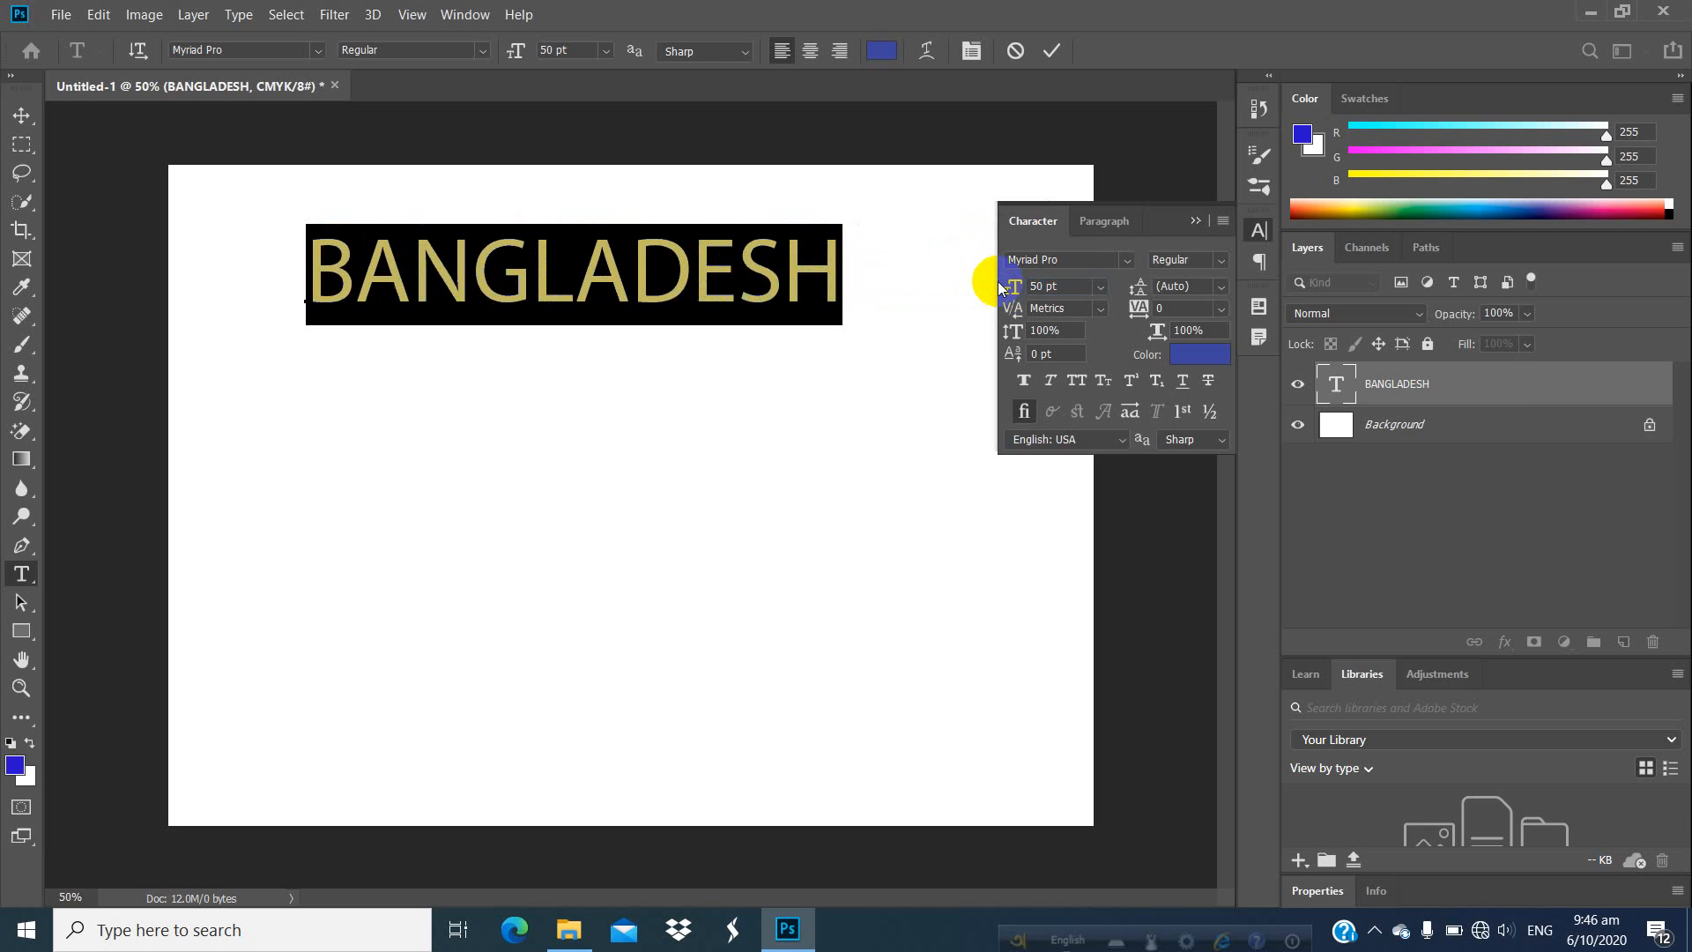
# View the available leading values without changing them, then commit the BANGLADESH text and activate the Move tool.
pyautogui.click(1222, 288)
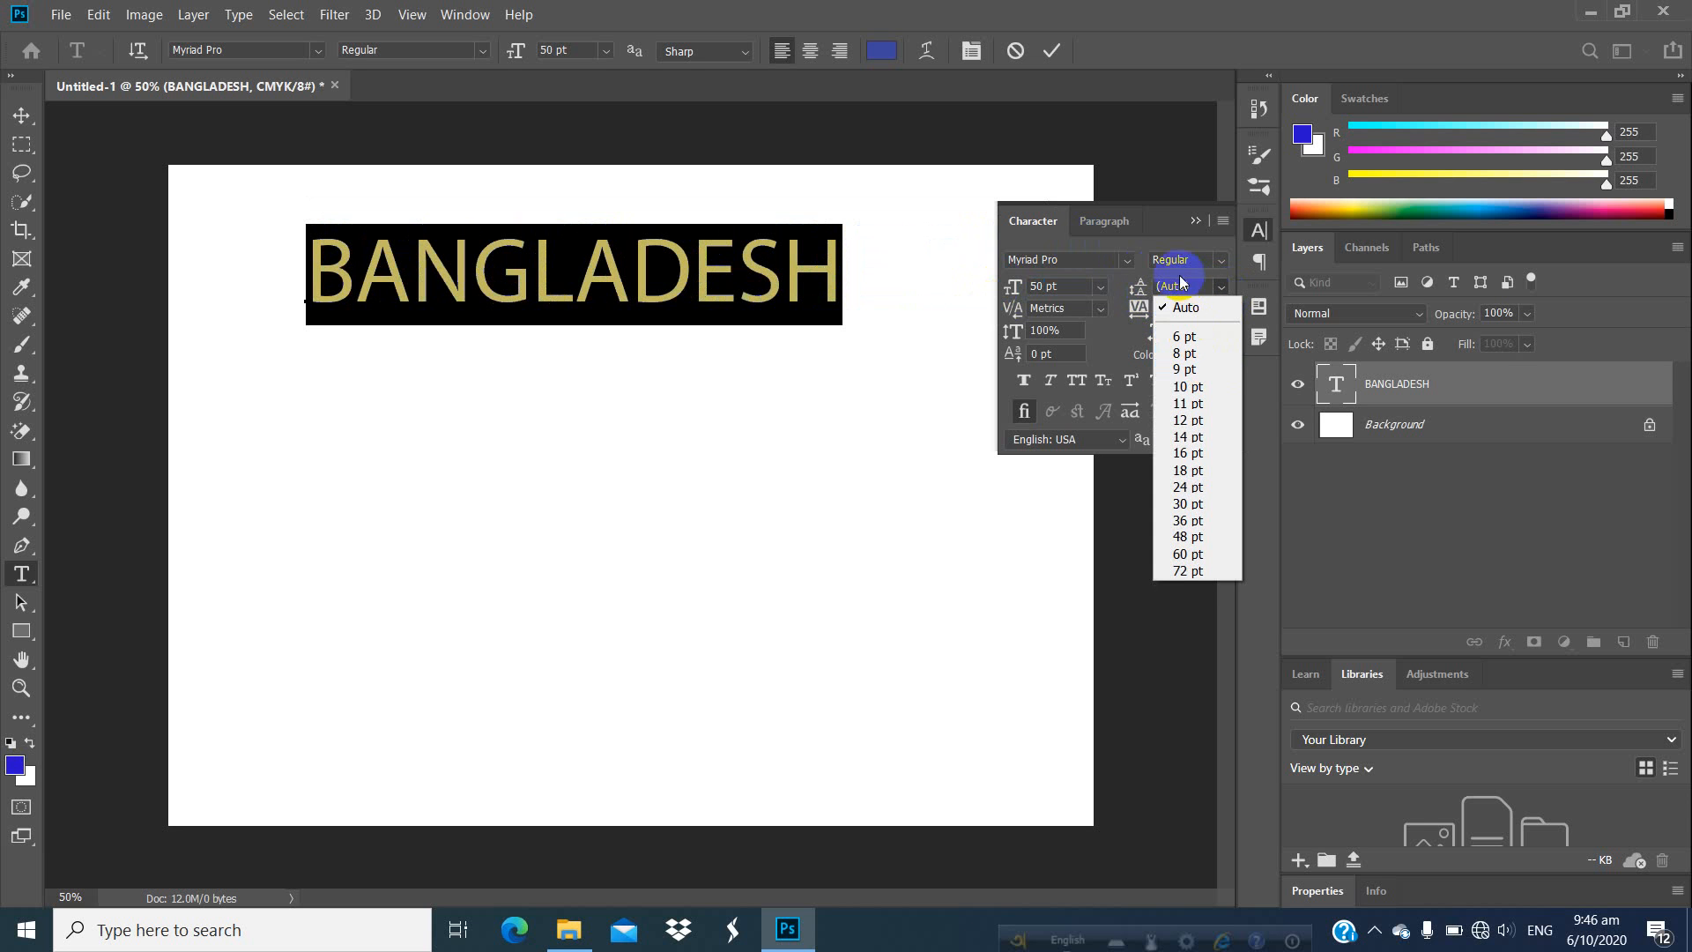
pyautogui.click(855, 264)
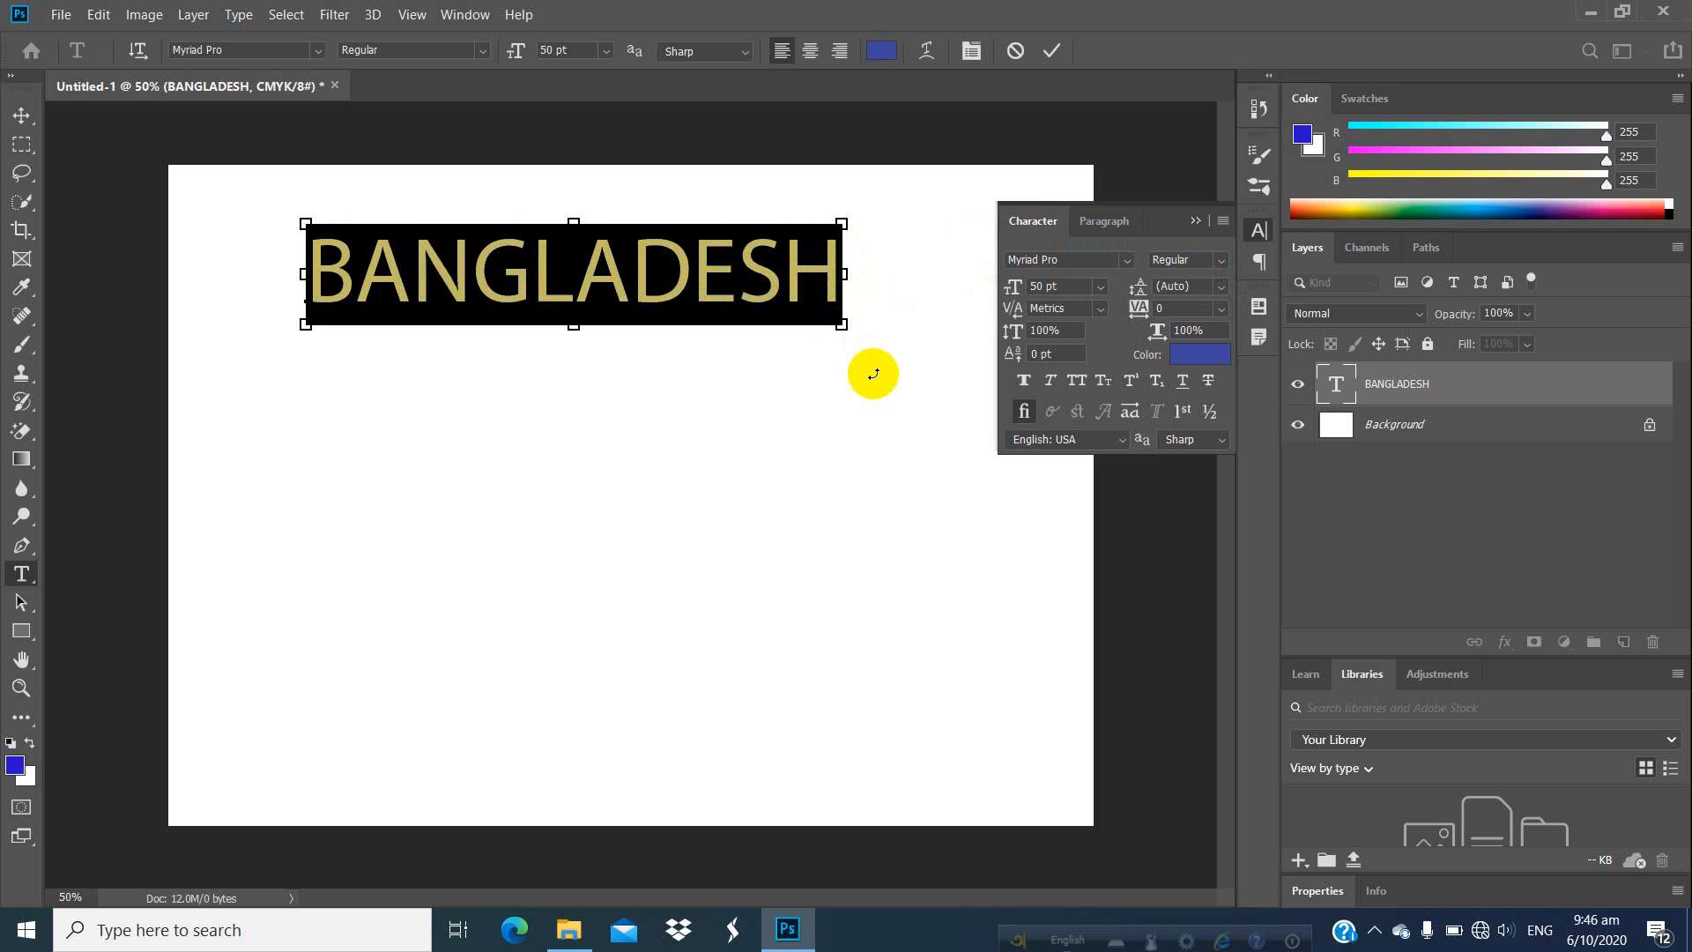
pyautogui.click(894, 353)
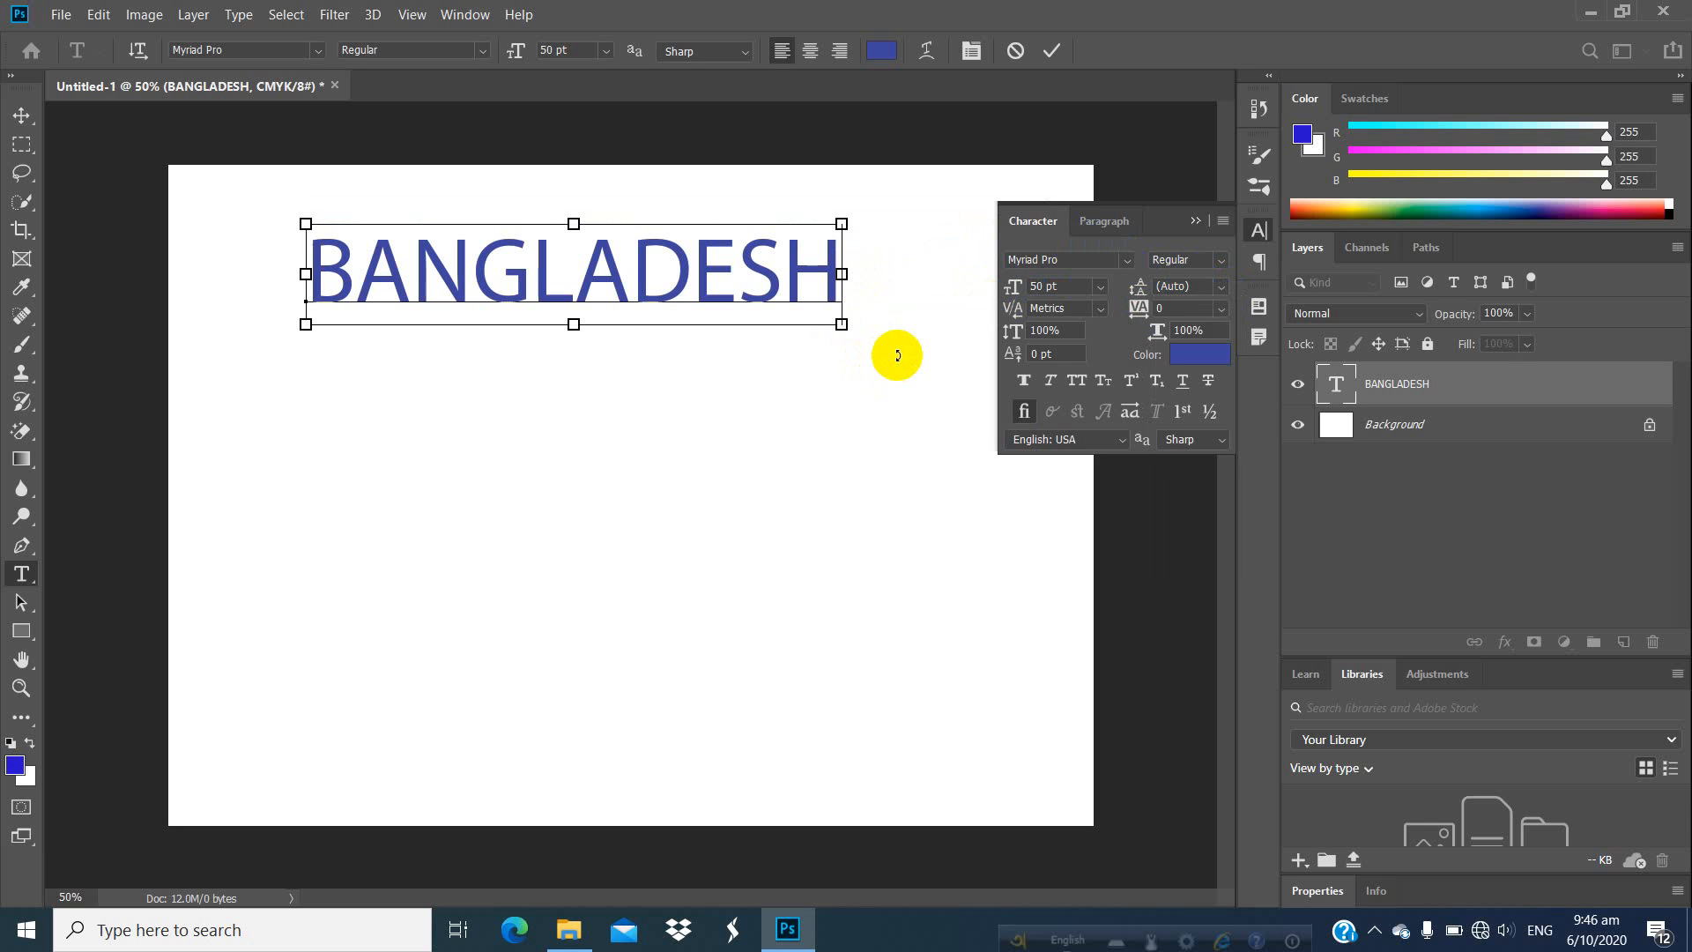
pyautogui.click(831, 297)
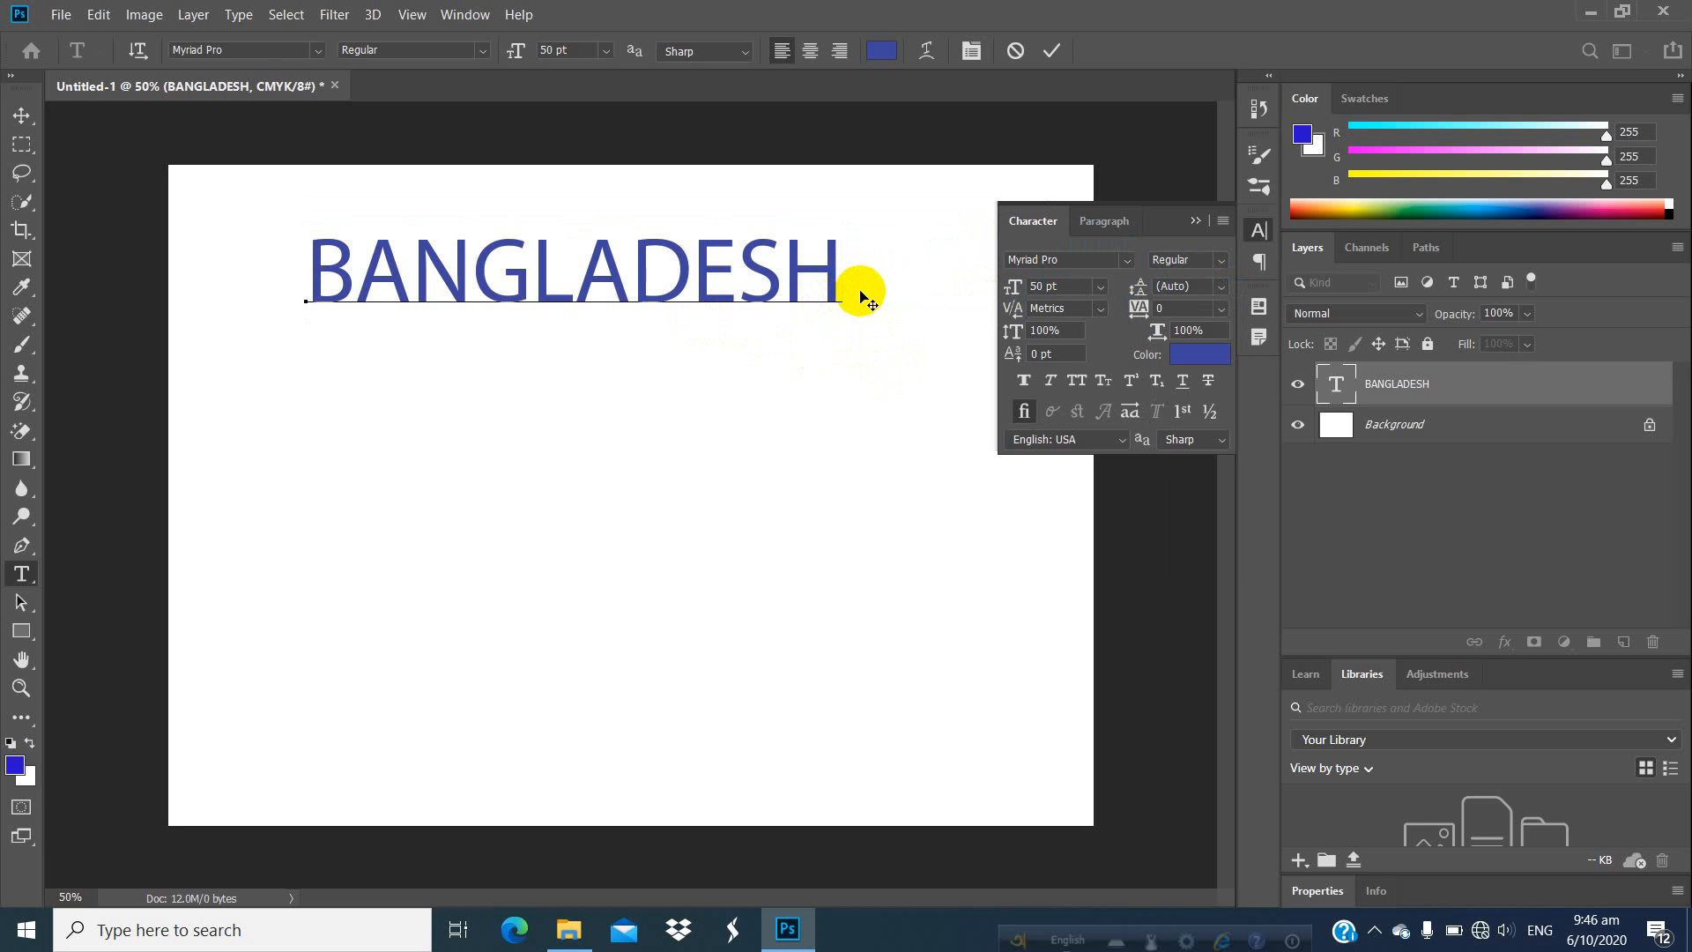
pyautogui.hotkey('ctrl', 'Return')
pyautogui.press('v')
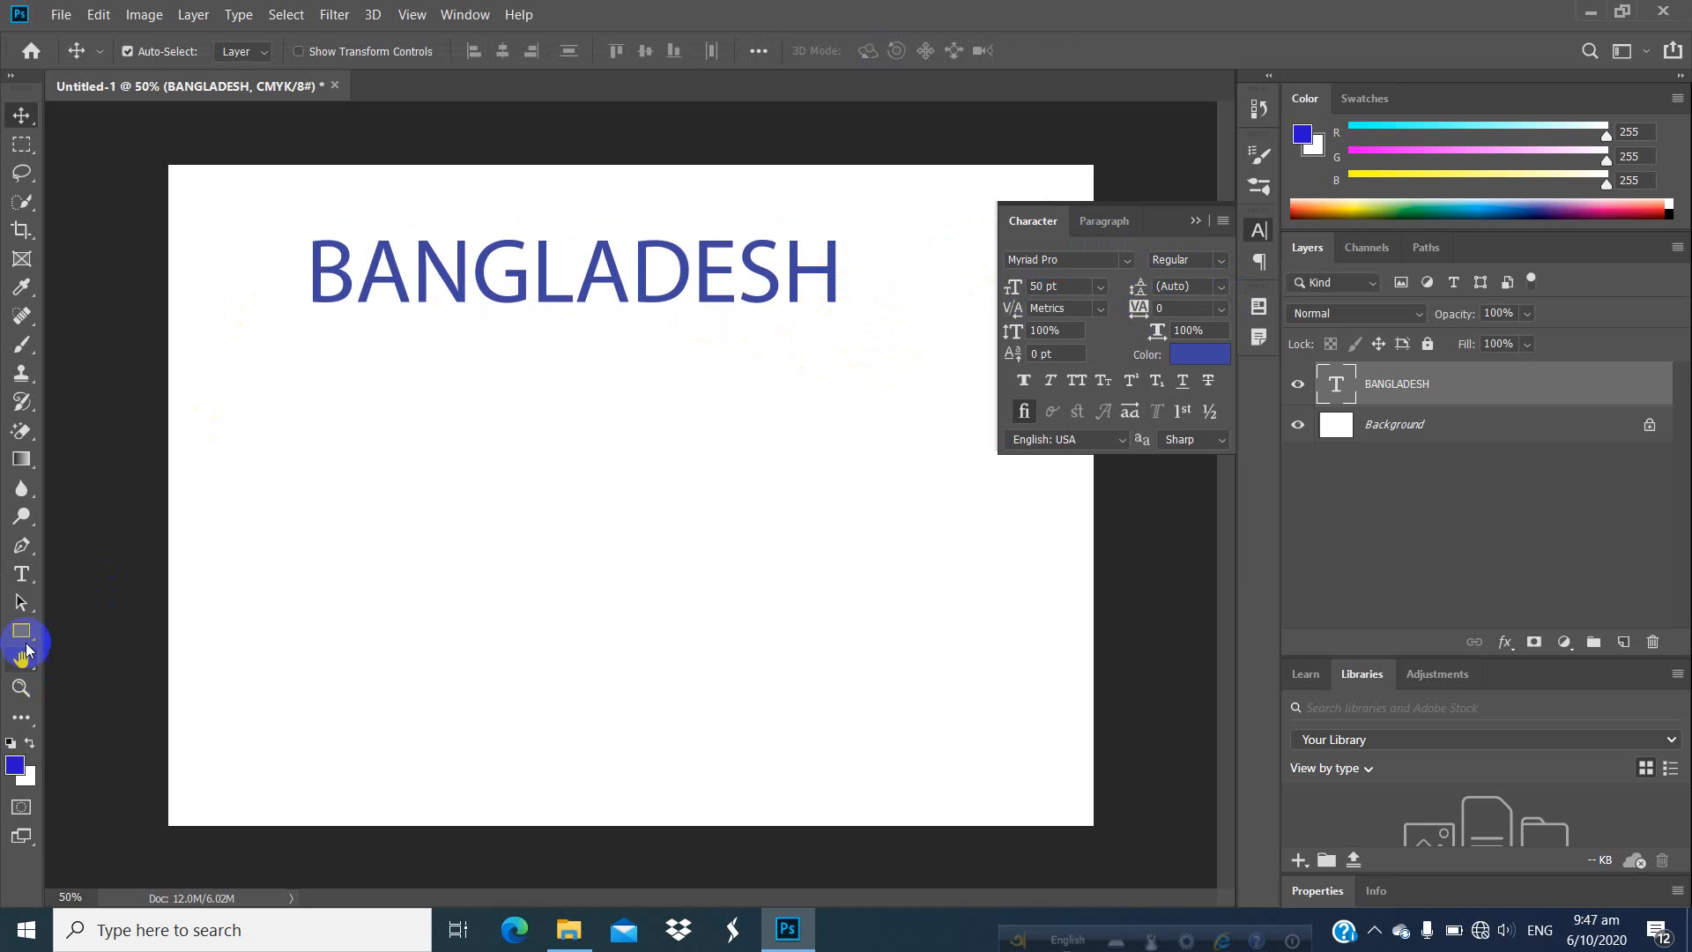
# Add a second BANGLADESH text line directly below the first, then draw a thin paragraph text box across its base.
pyautogui.click(21, 573)
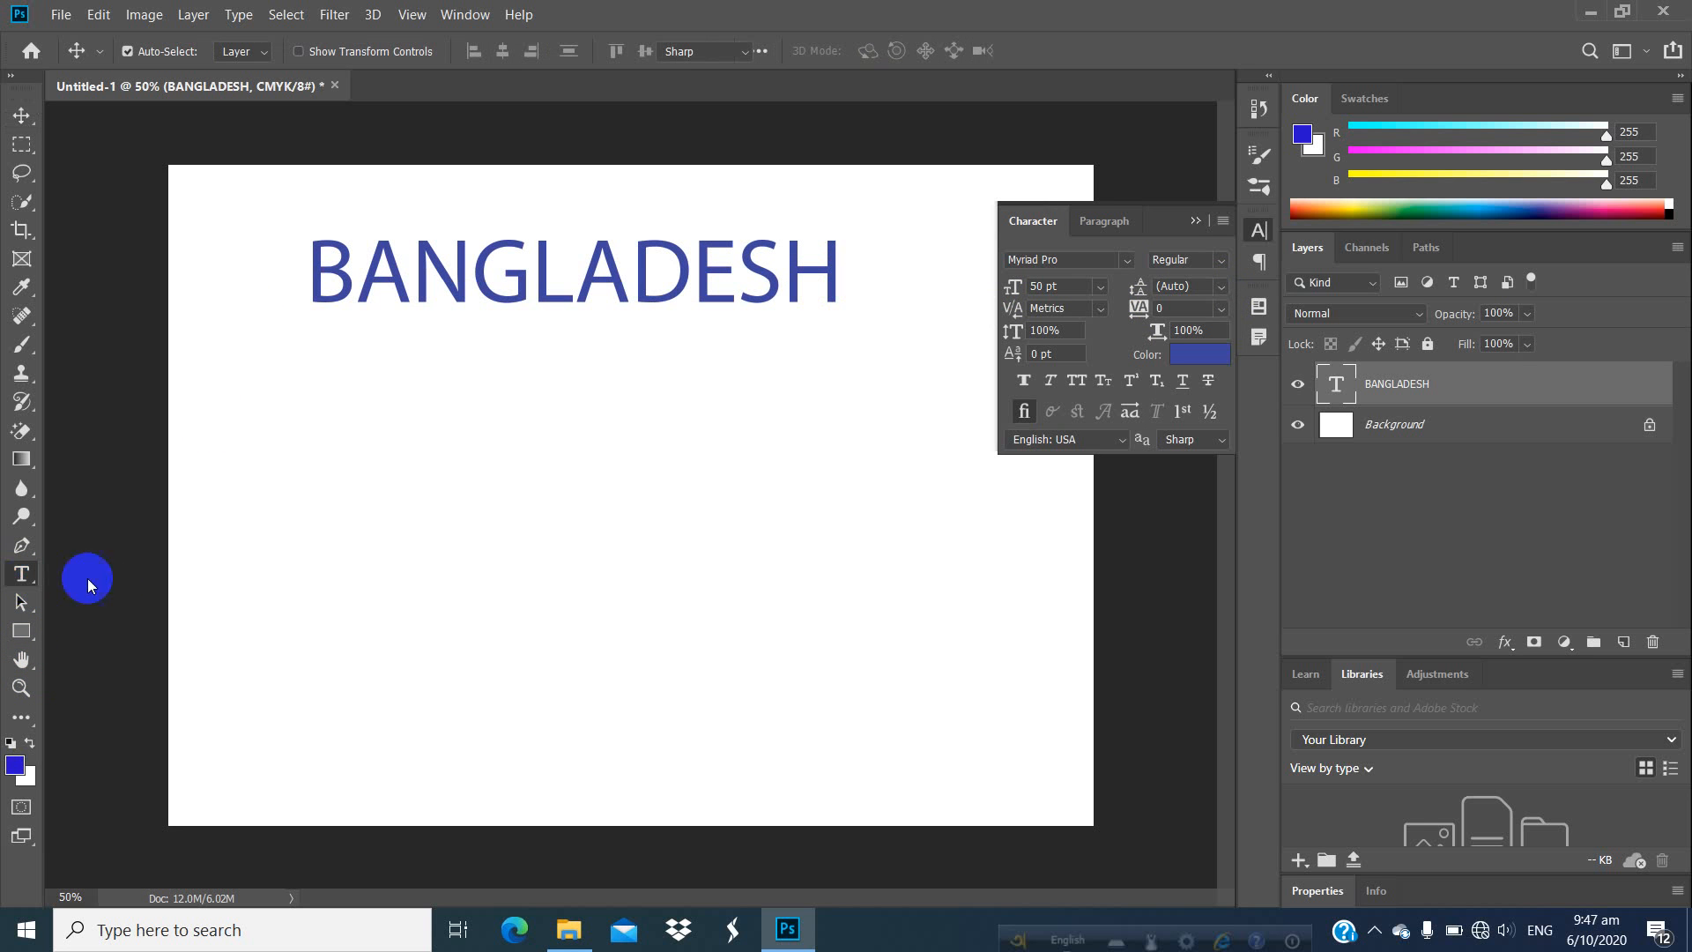
pyautogui.click(839, 279)
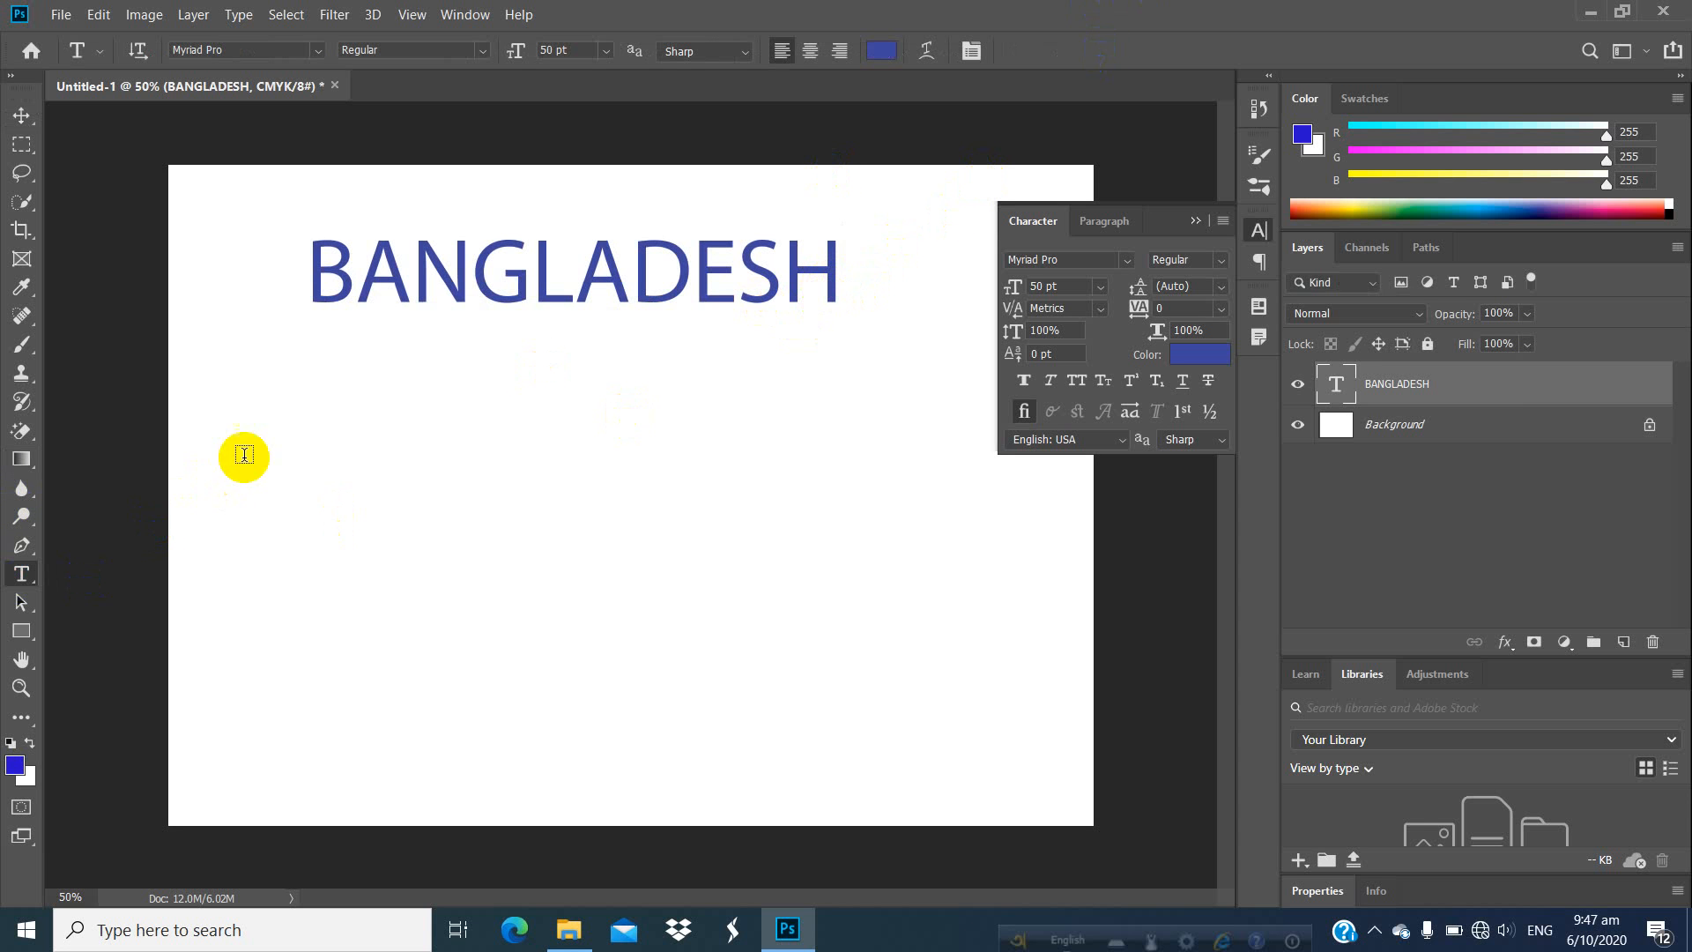
pyautogui.click(319, 394)
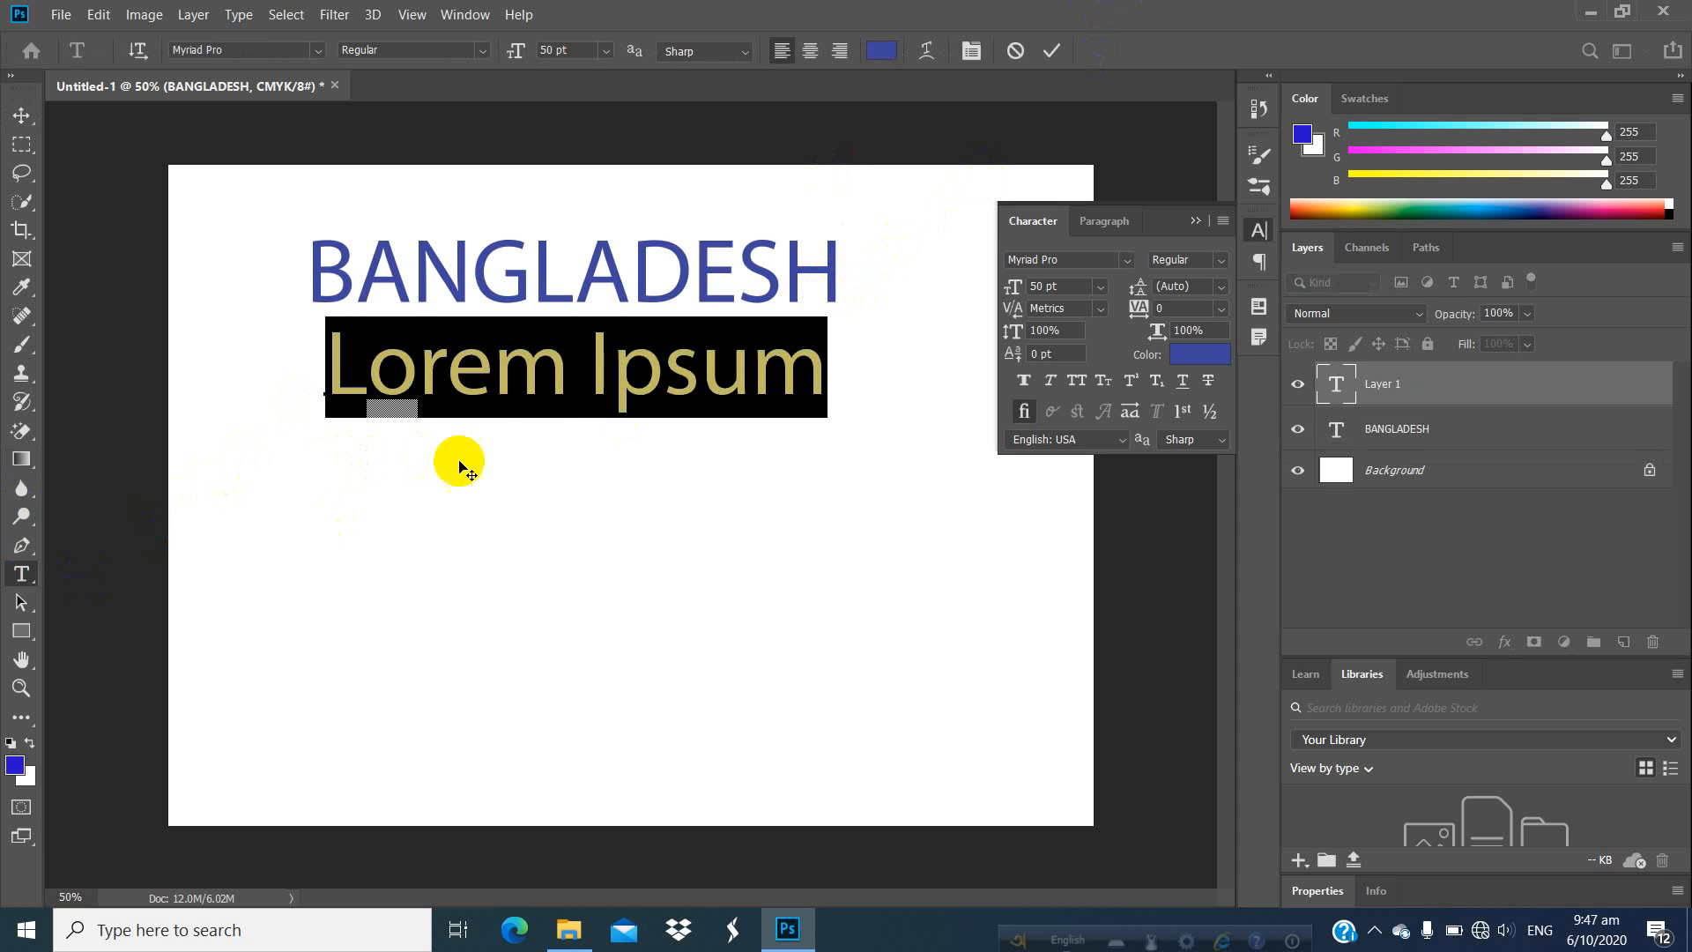
pyautogui.write('BANGLADESH')
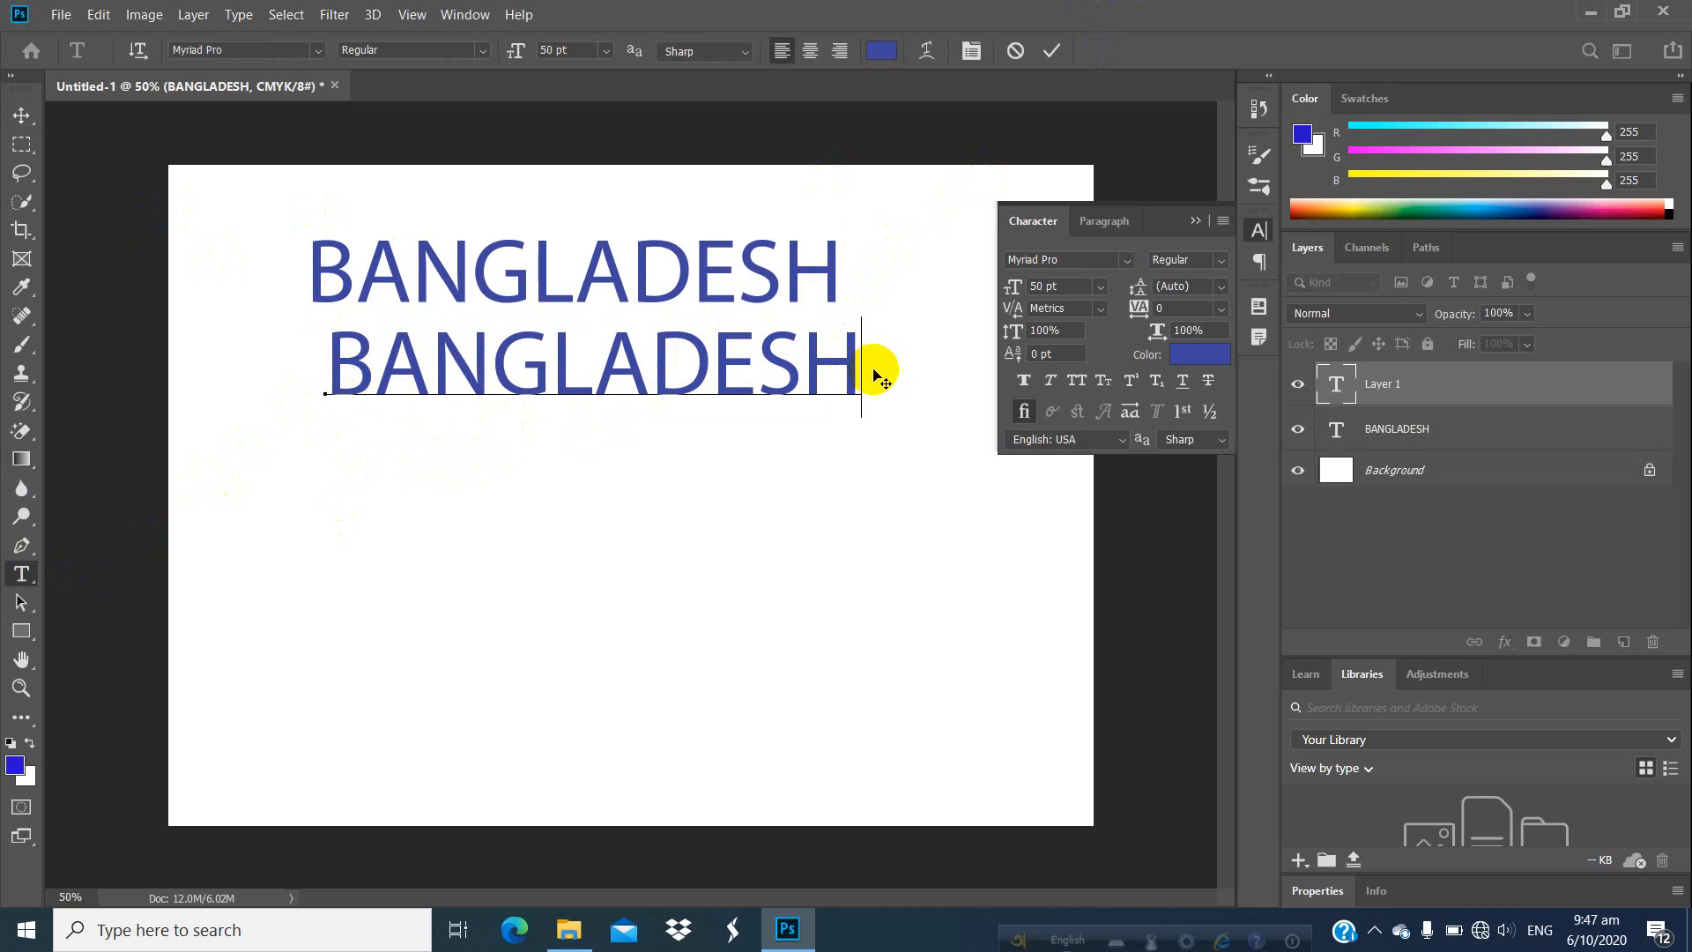
pyautogui.moveTo(862, 370); pyautogui.dragTo(314, 144)
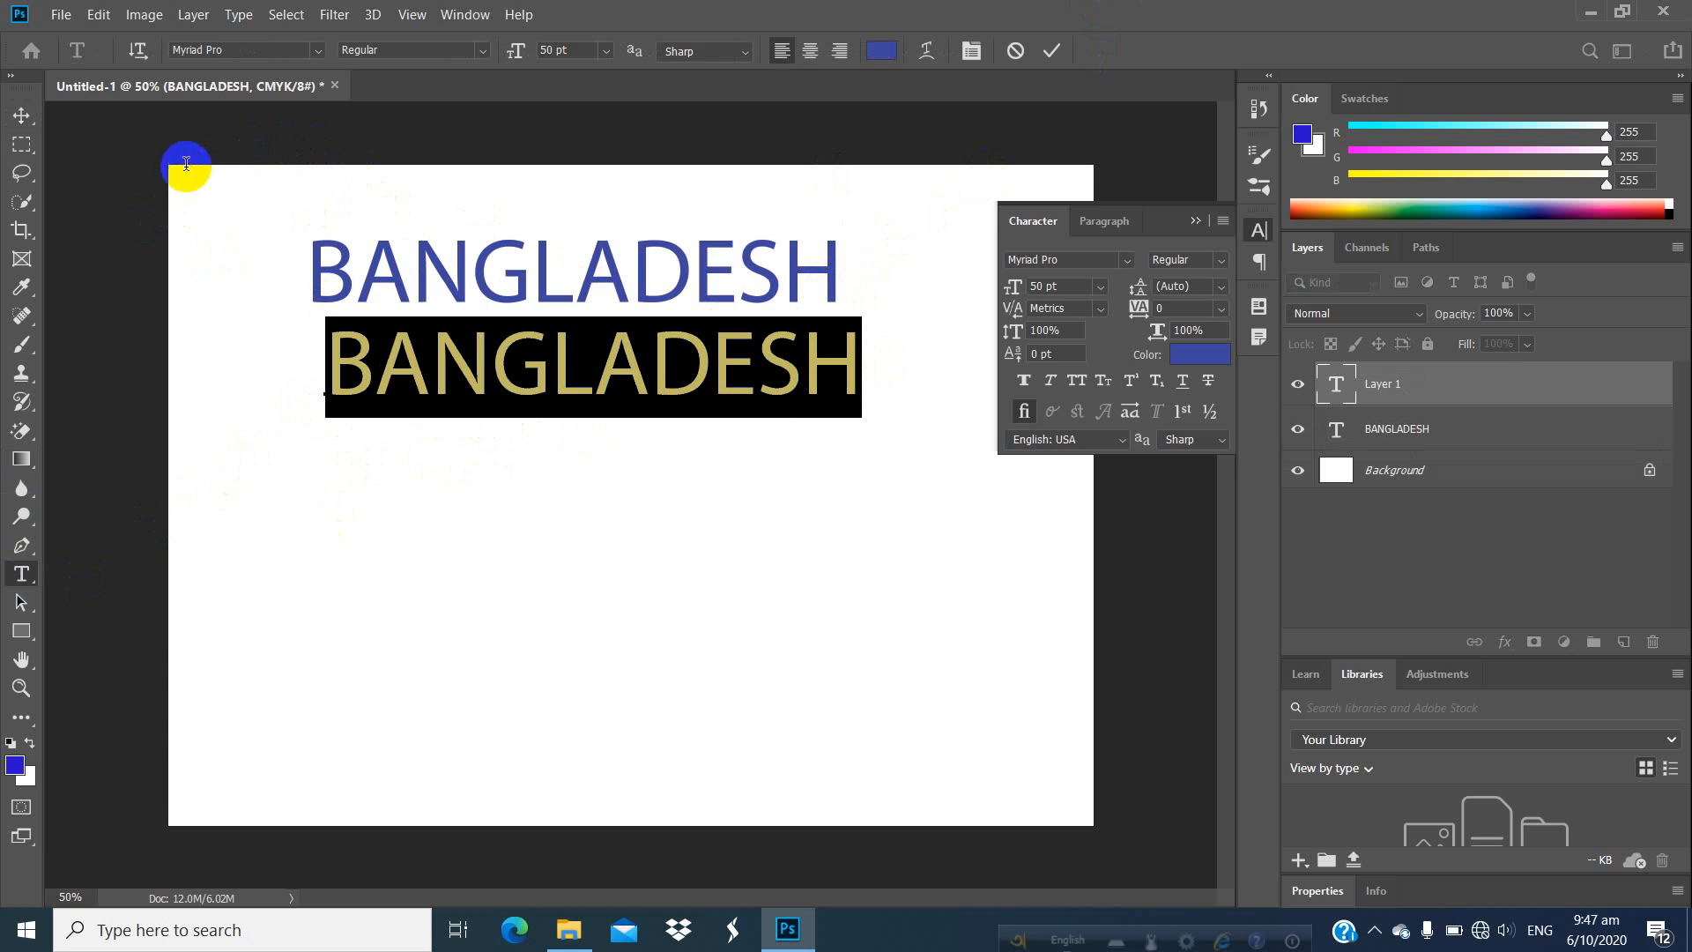
pyautogui.click(860, 379)
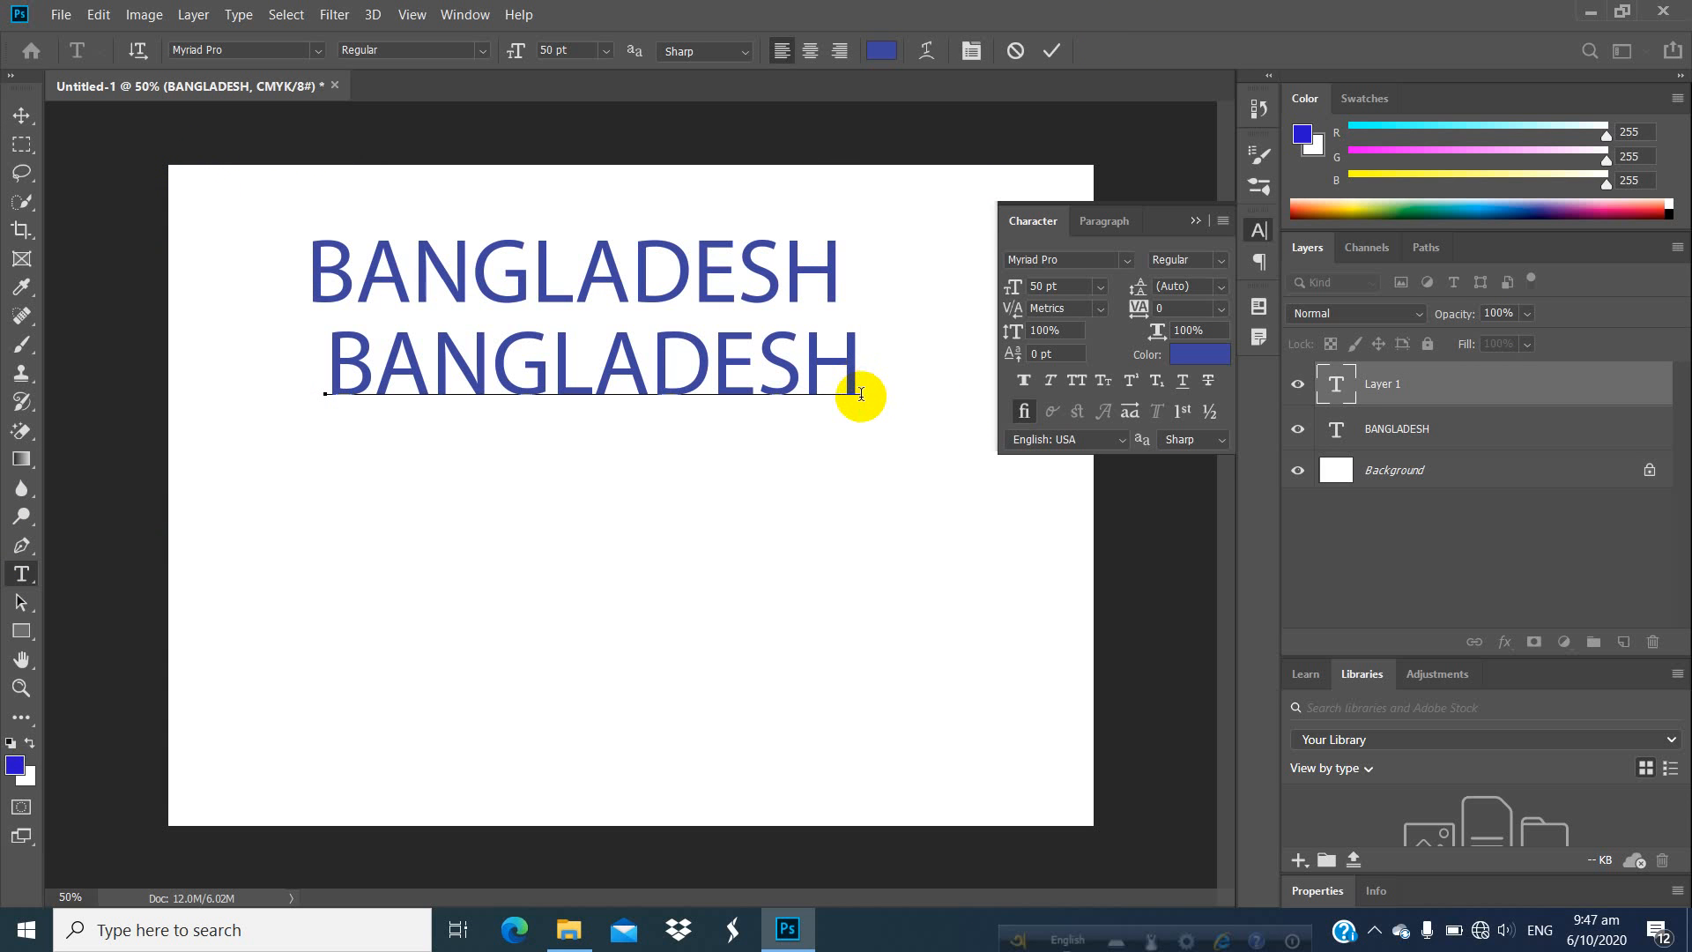
pyautogui.hotkey('ctrl', 'Return')
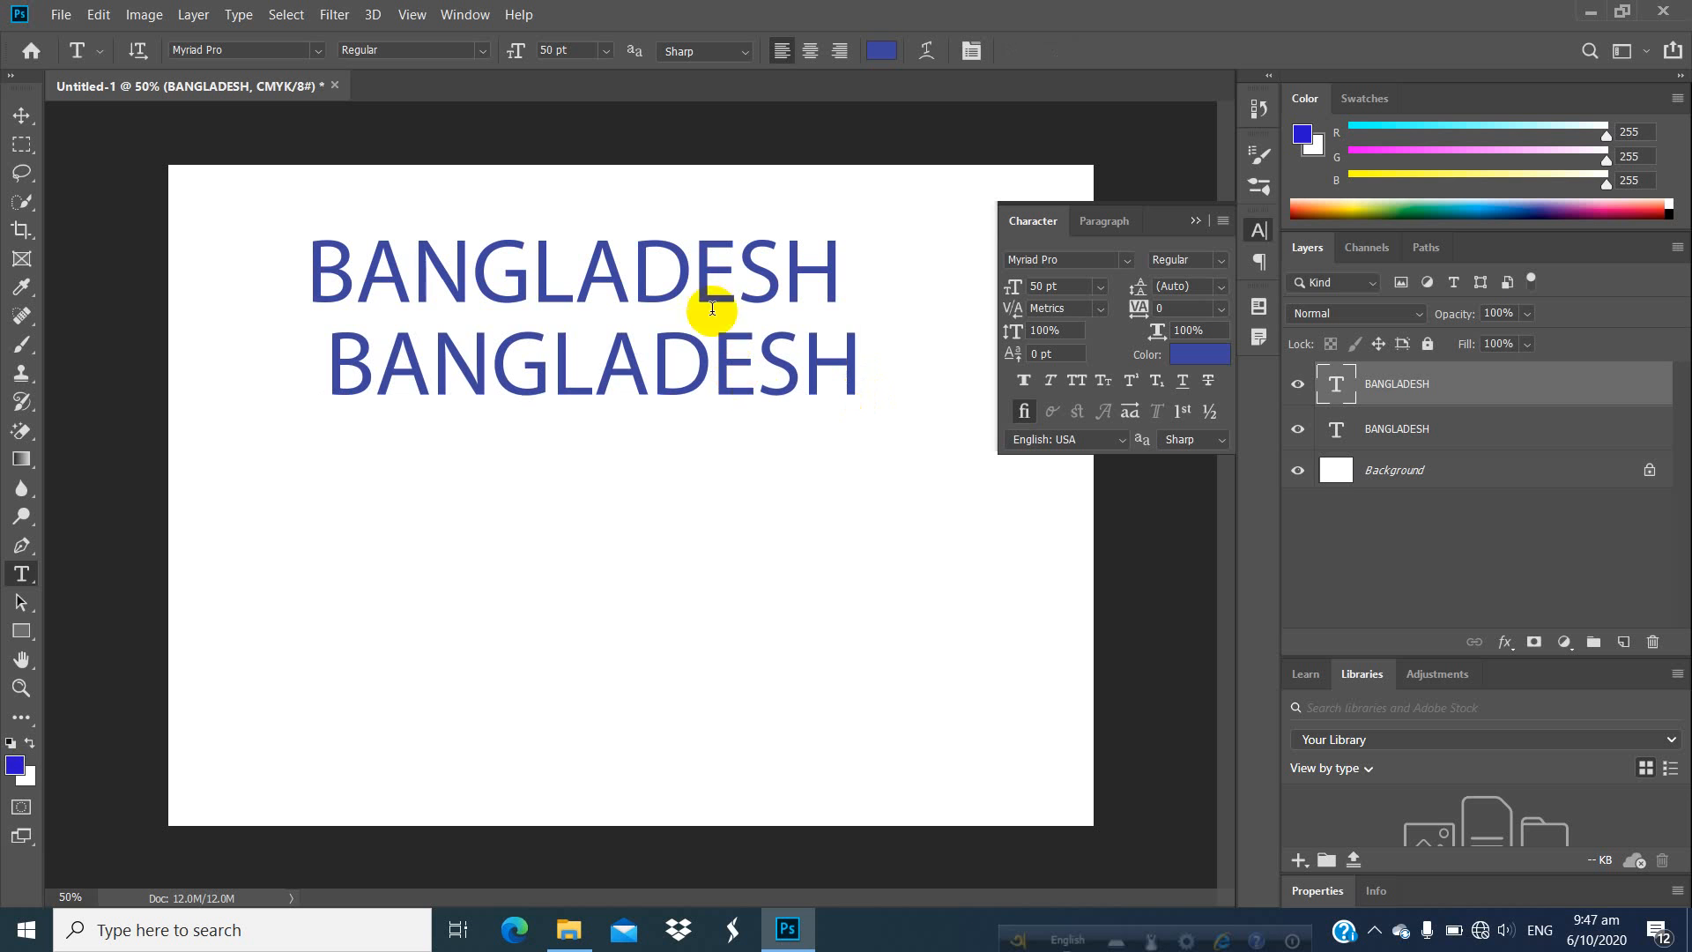
pyautogui.moveTo(861, 377); pyautogui.dragTo(406, 394)
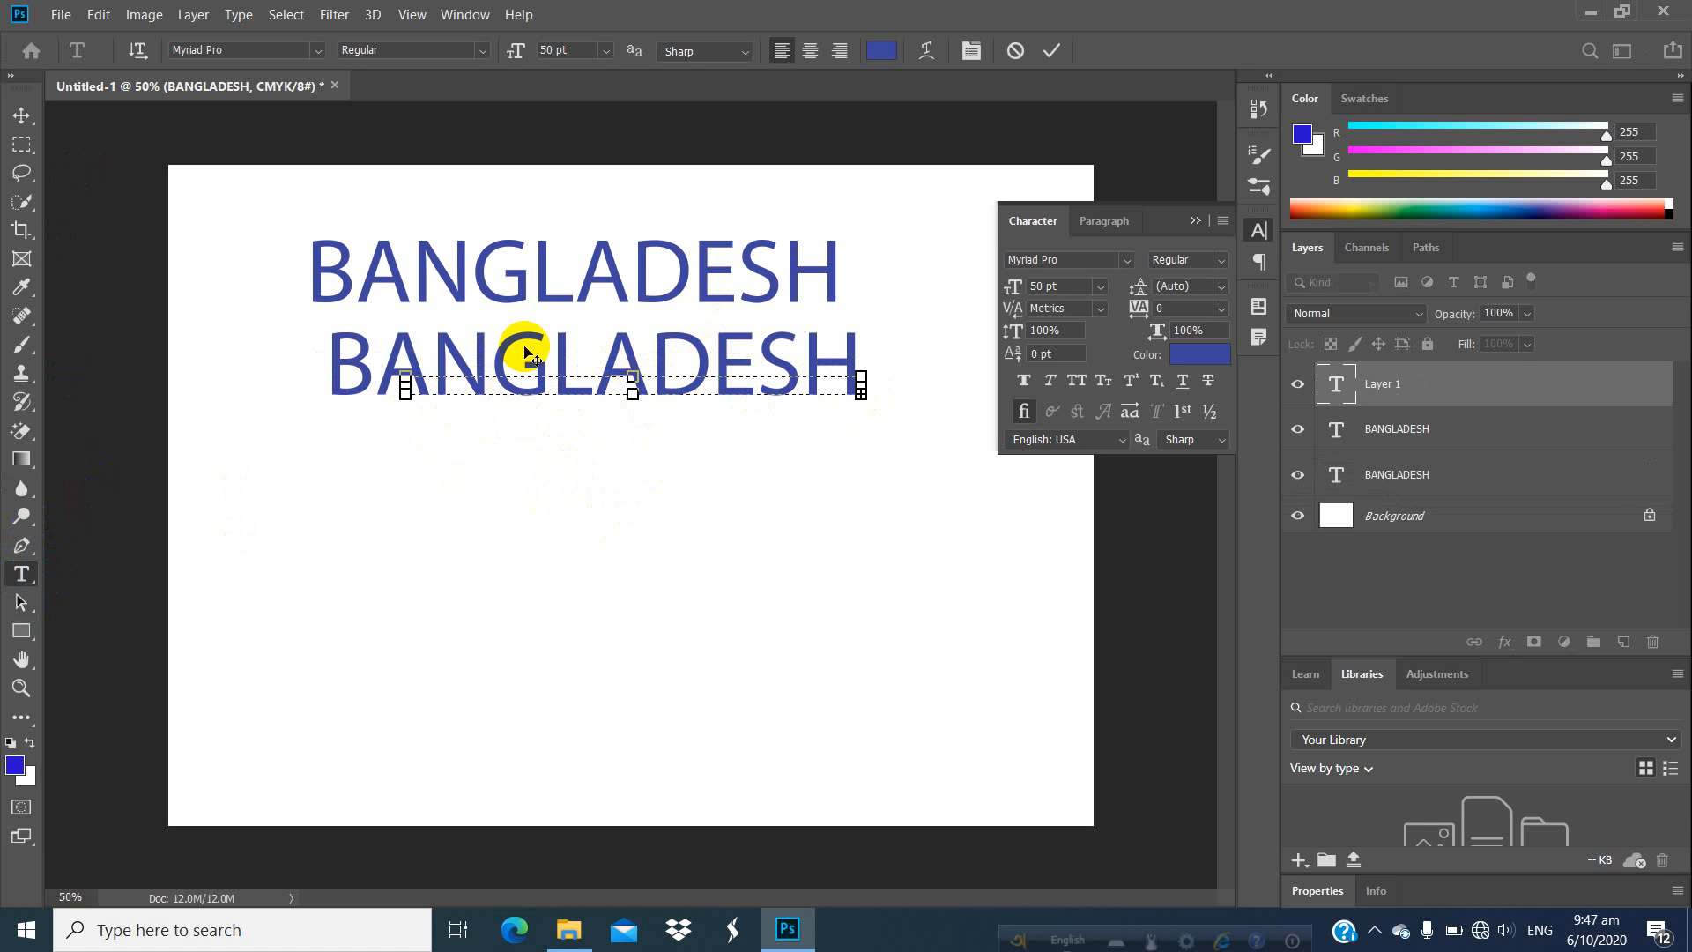
pyautogui.click(21, 115)
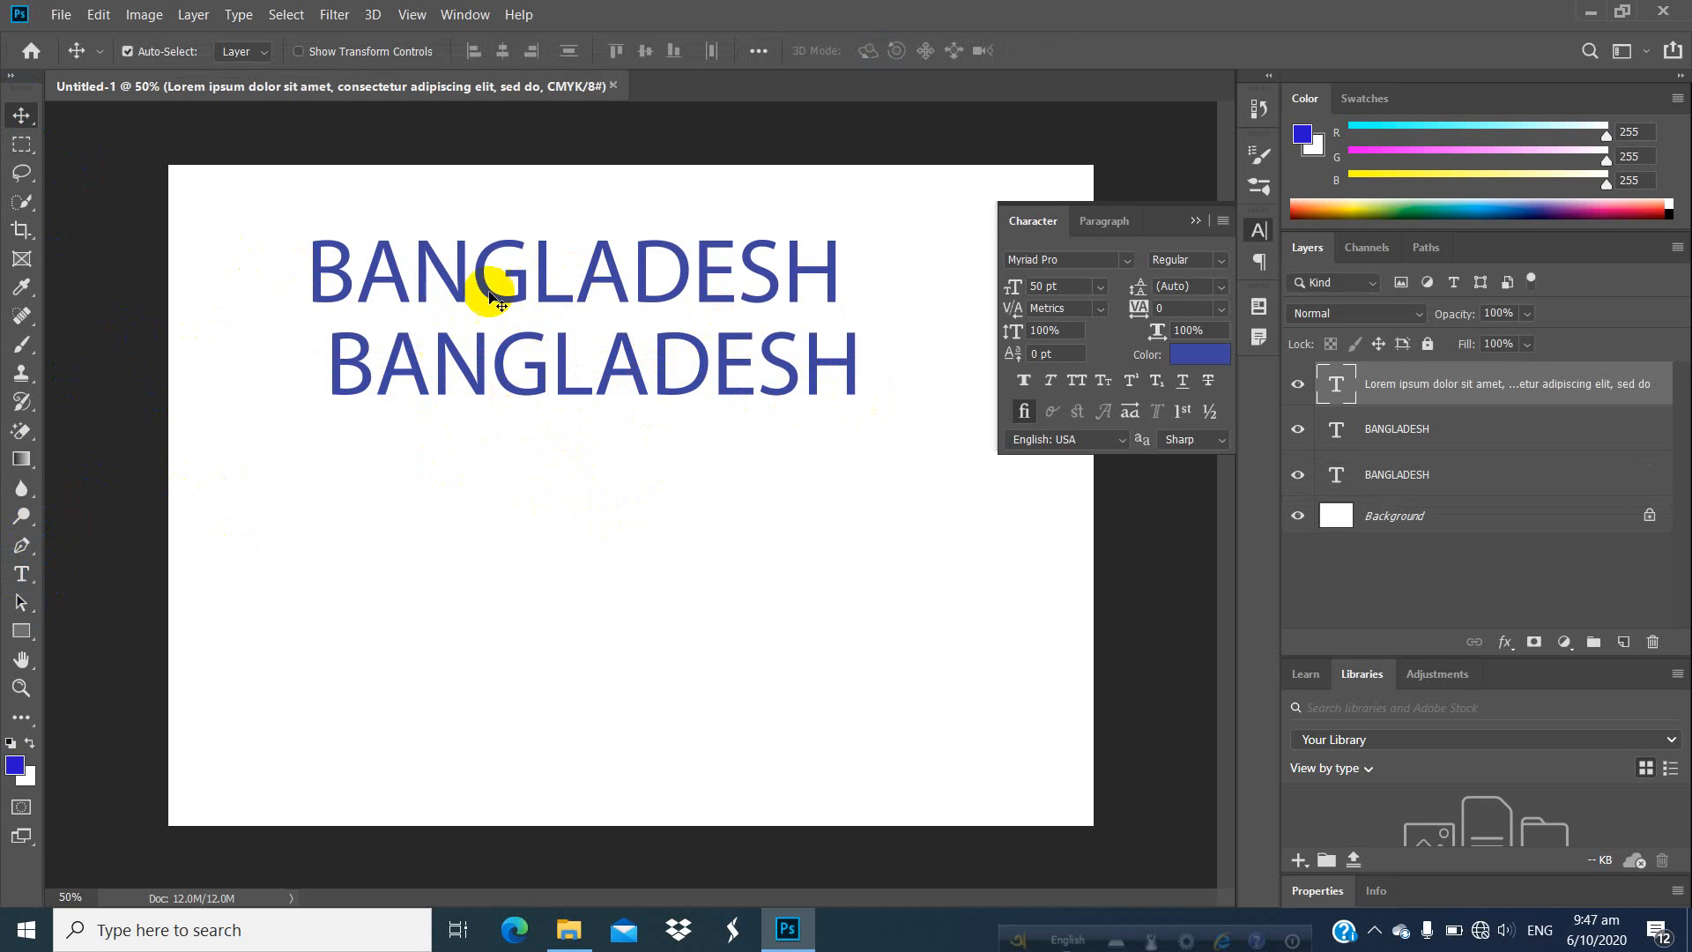
# Try tracking values of 20, 80 and 200 on the upper BANGLADESH text, then set its tracking to 50.
pyautogui.doubleClick(530, 264)
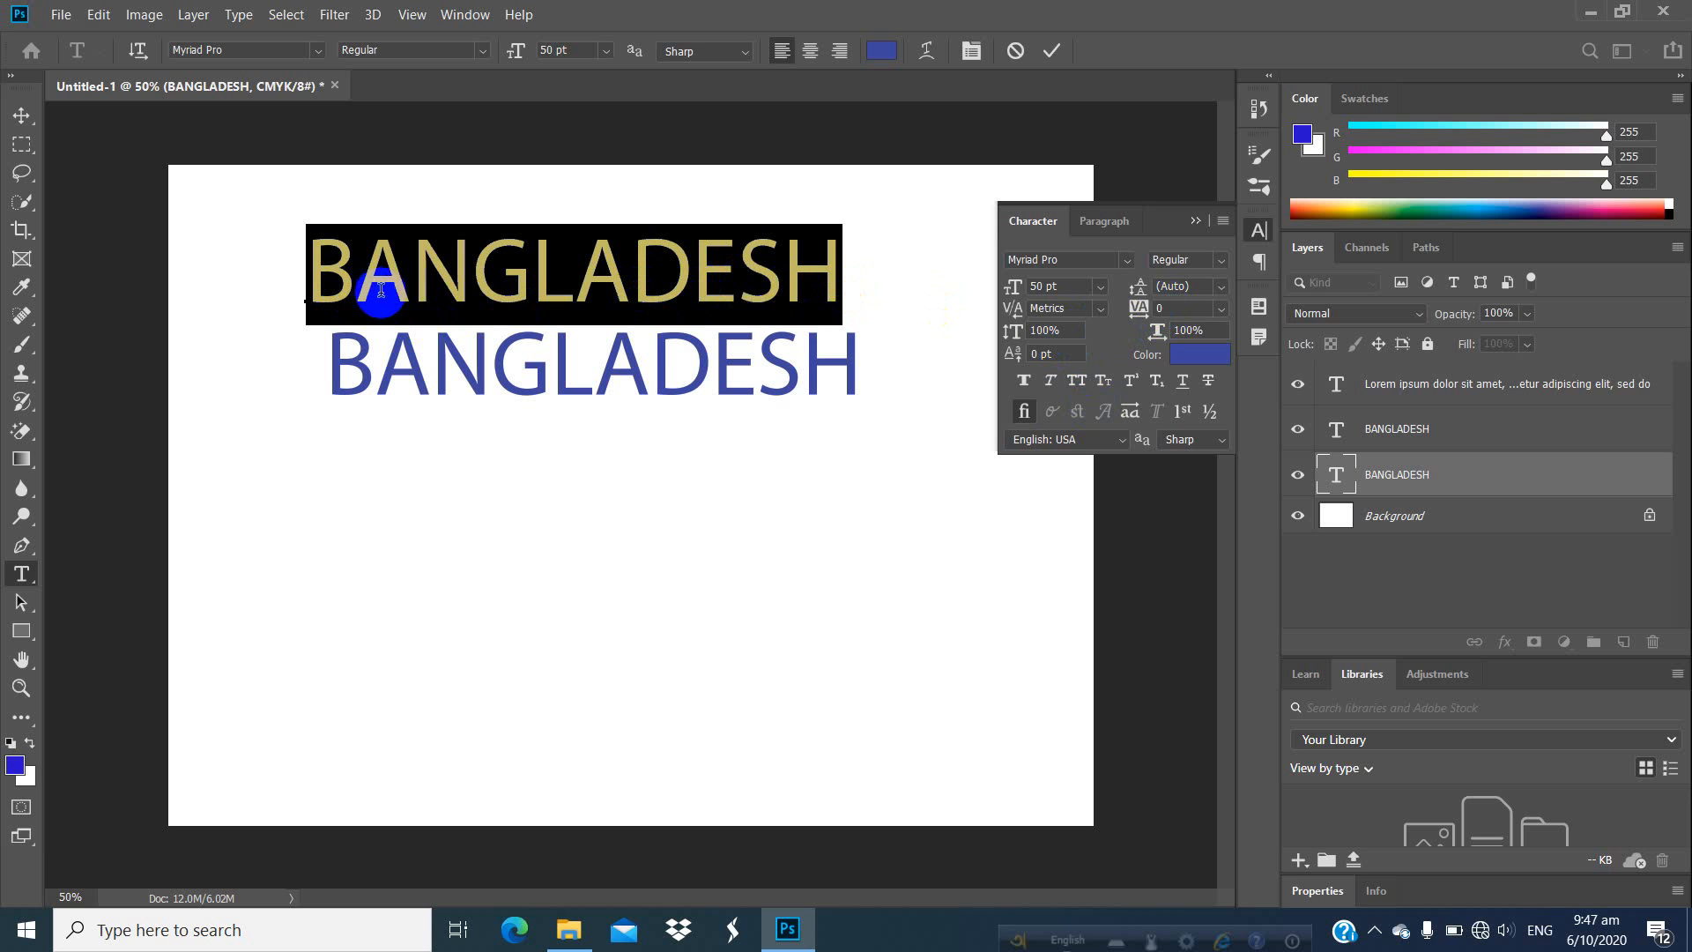
pyautogui.click(1190, 311)
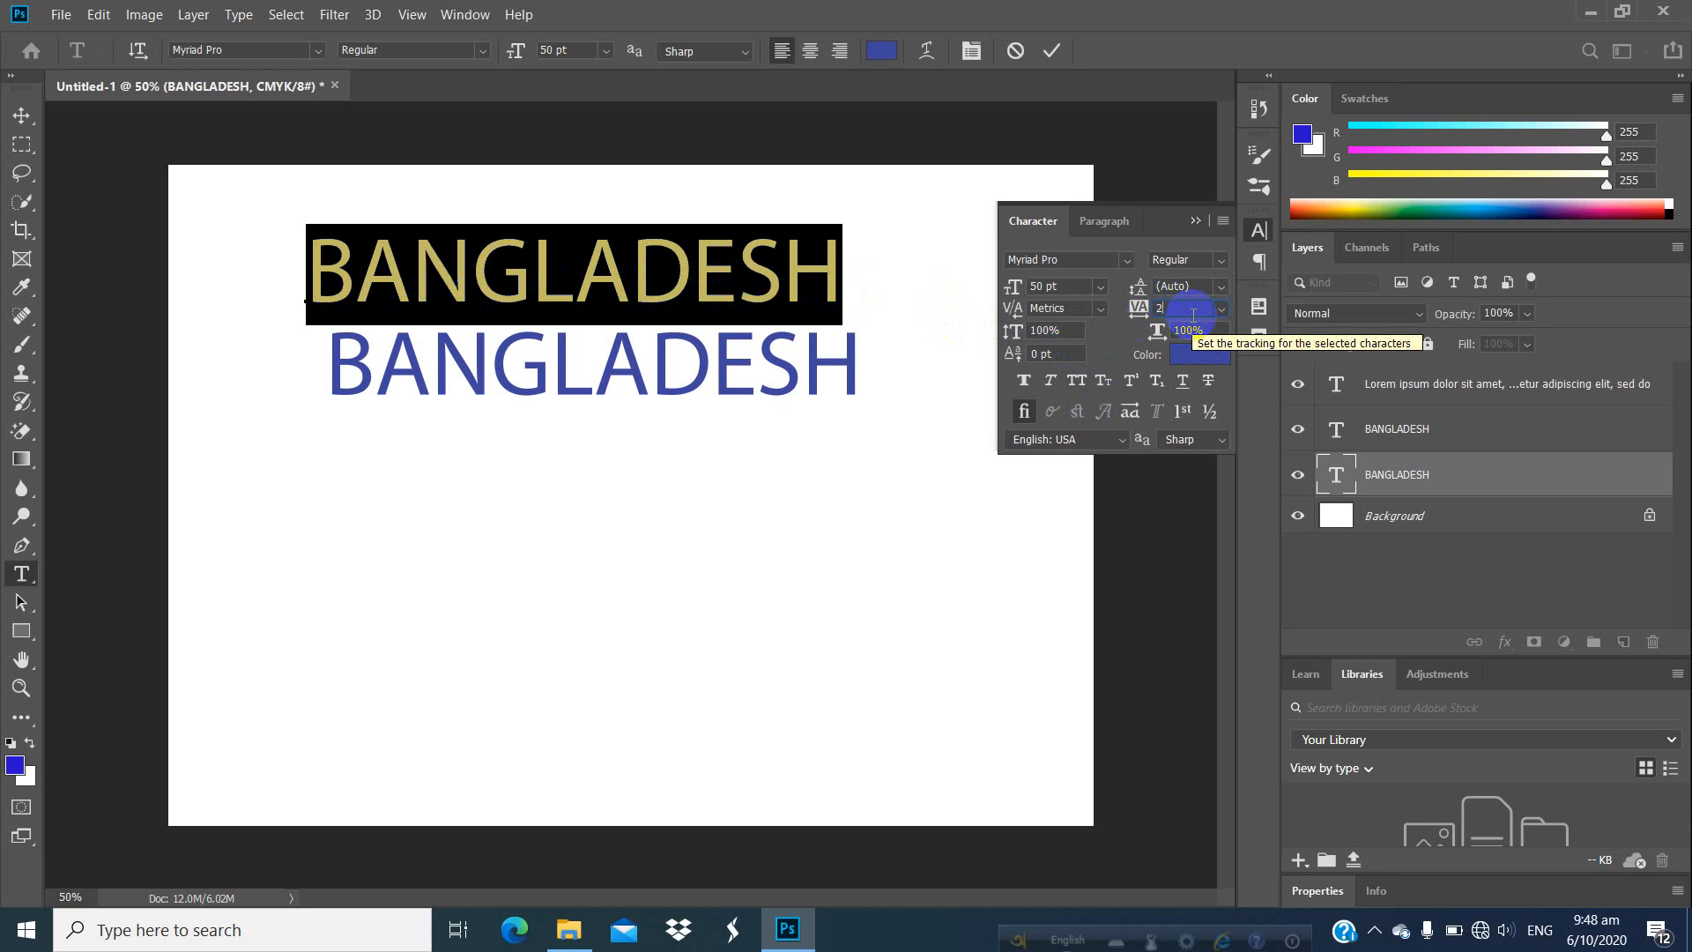
pyautogui.write('20')
pyautogui.press('Return')
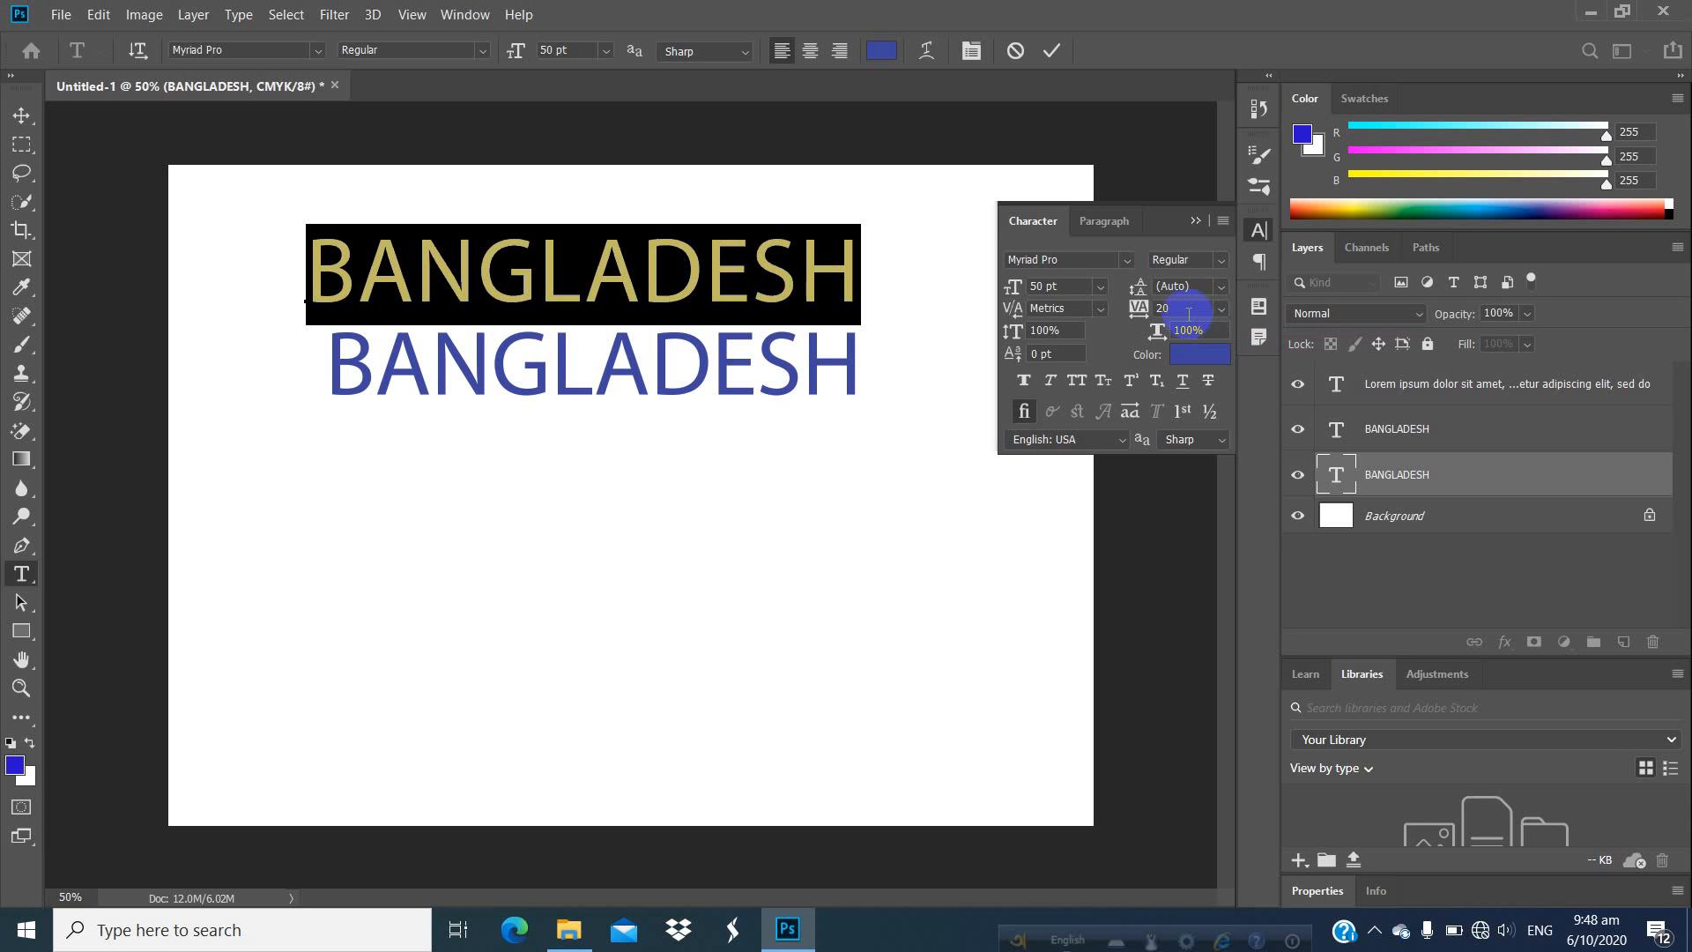
pyautogui.click(1188, 314)
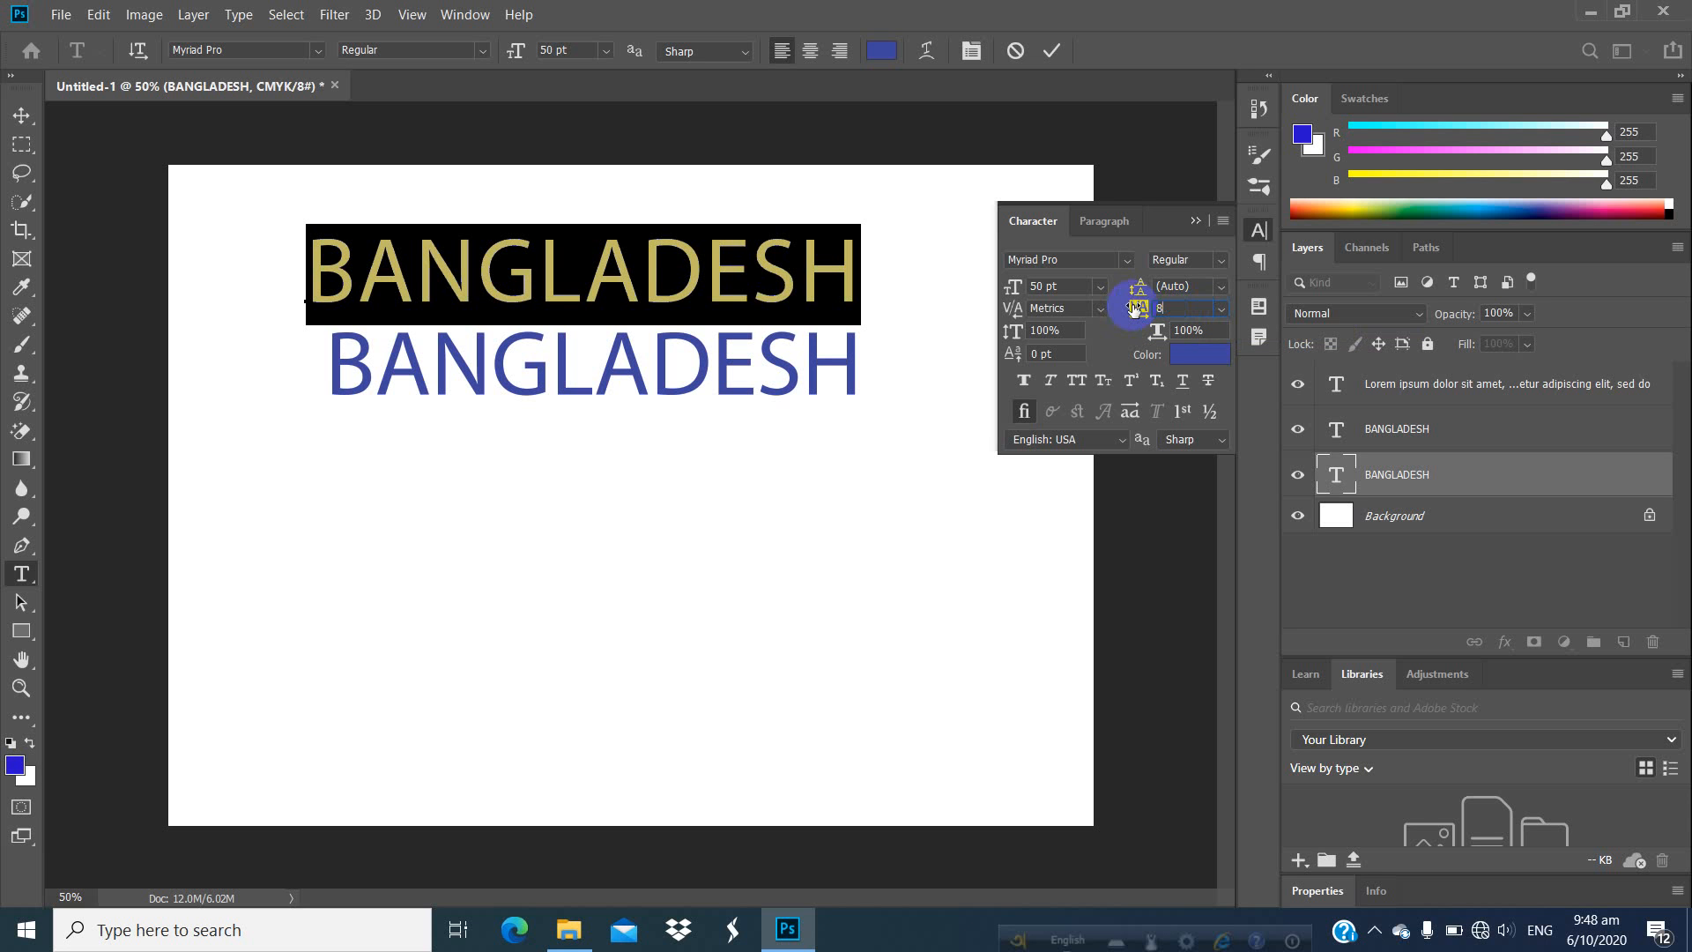
pyautogui.press('Return')
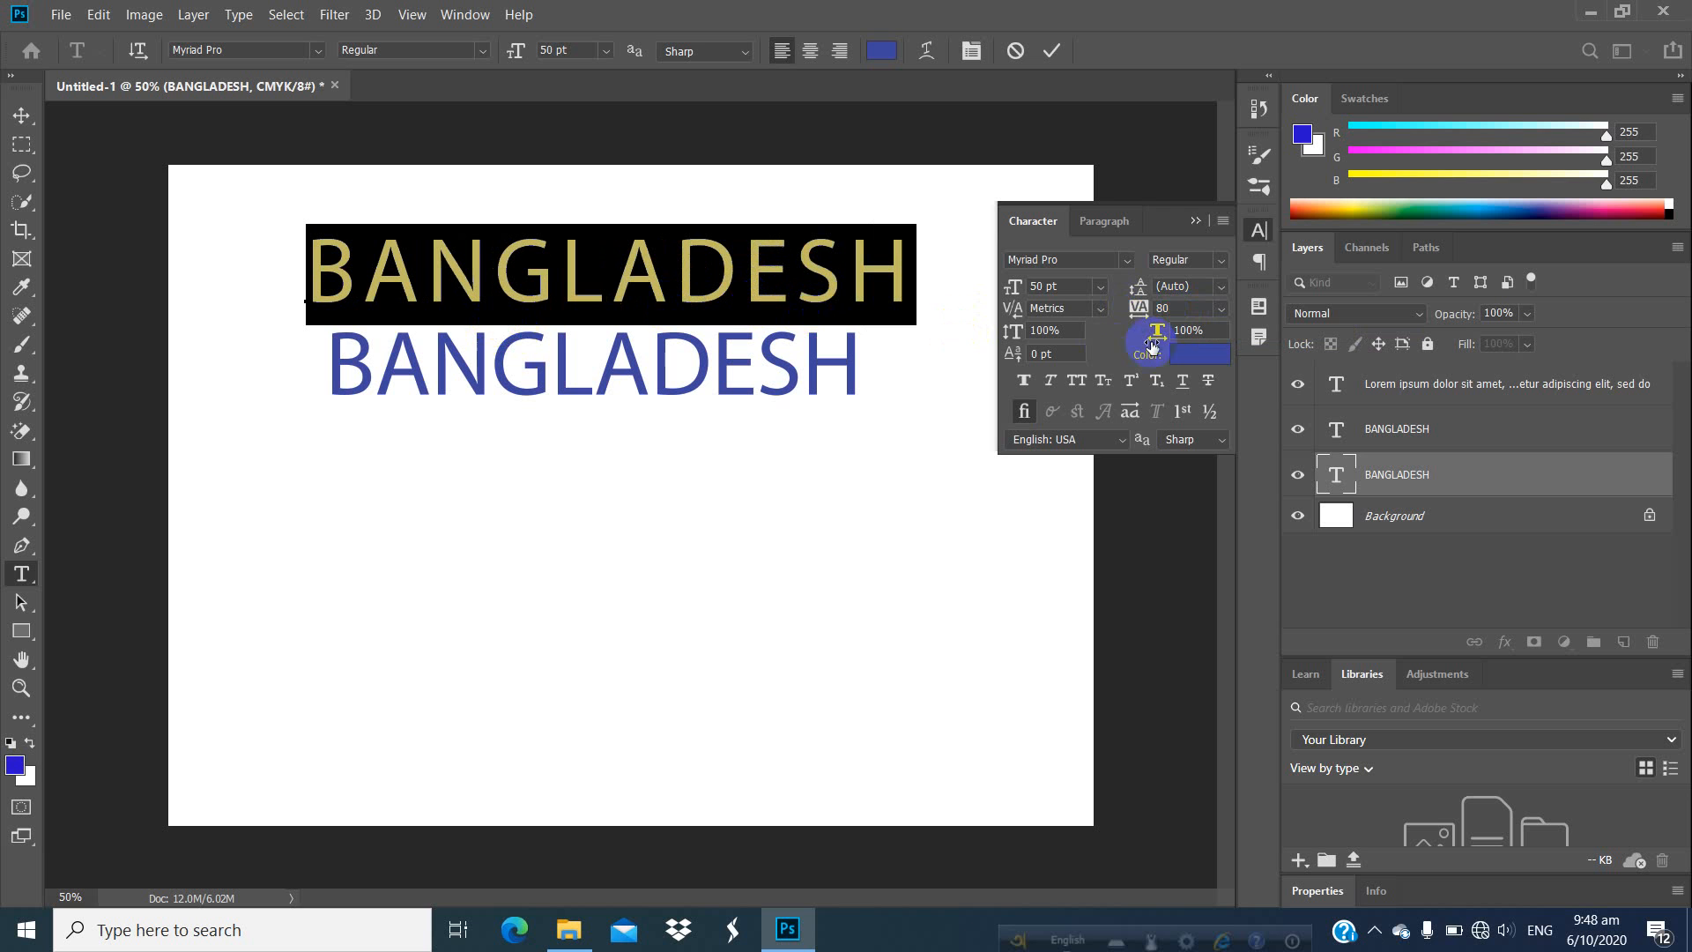
pyautogui.click(1161, 308)
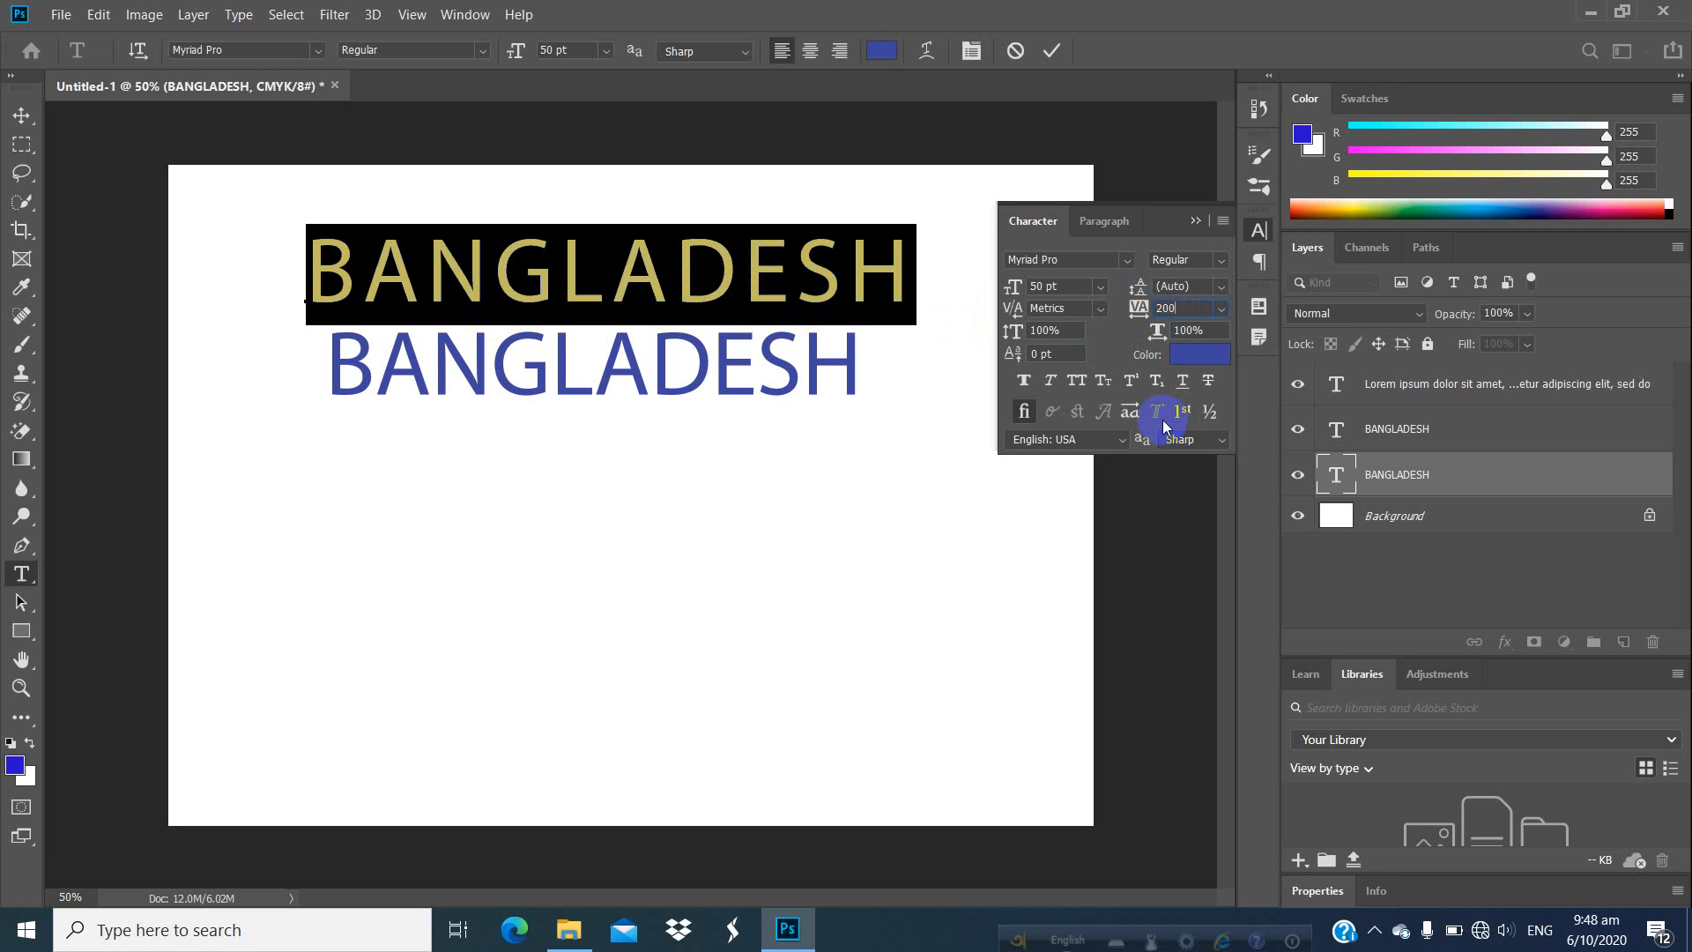
pyautogui.press('Return')
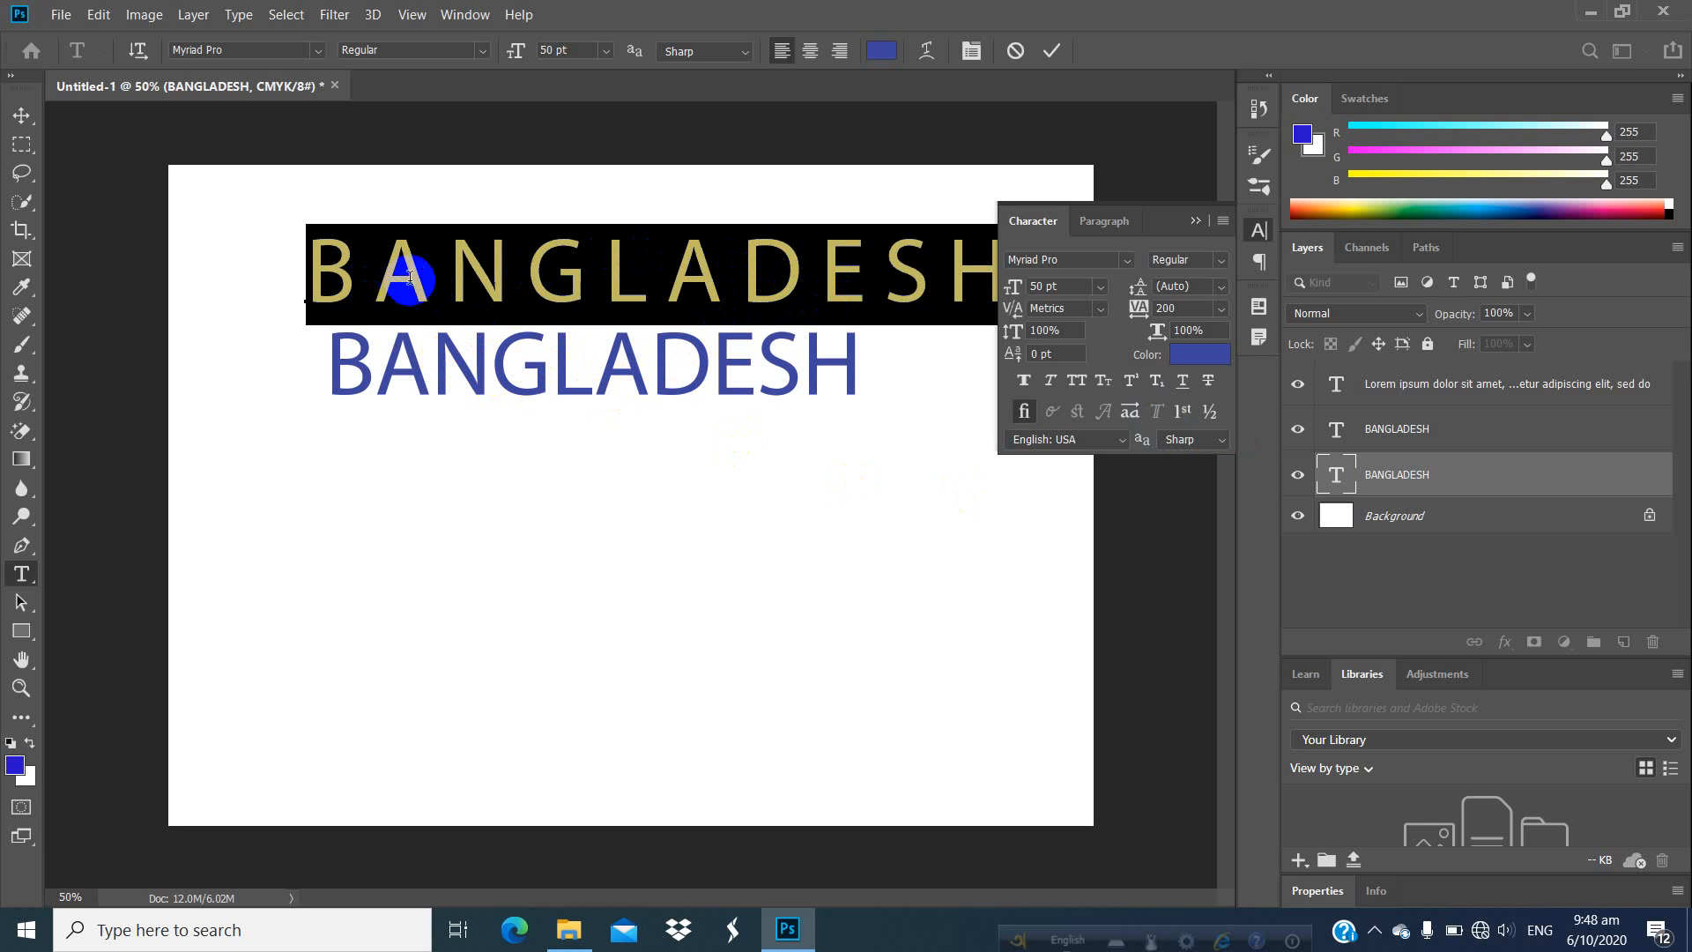
pyautogui.click(1182, 309)
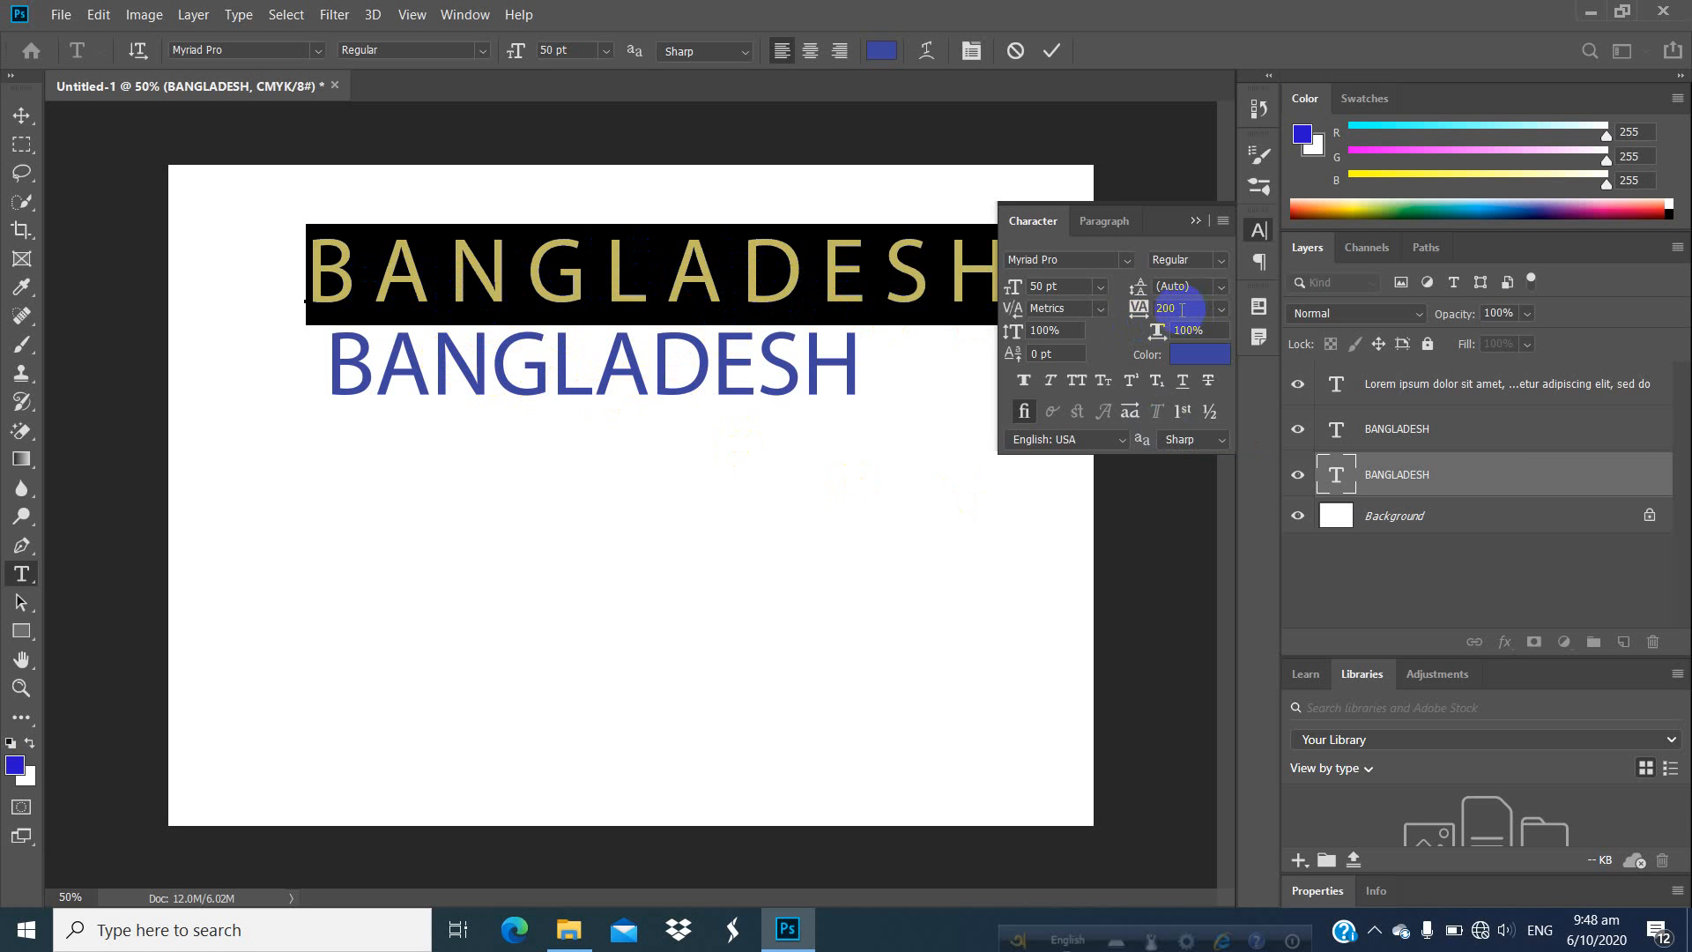
pyautogui.moveTo(1173, 309); pyautogui.dragTo(1107, 314)
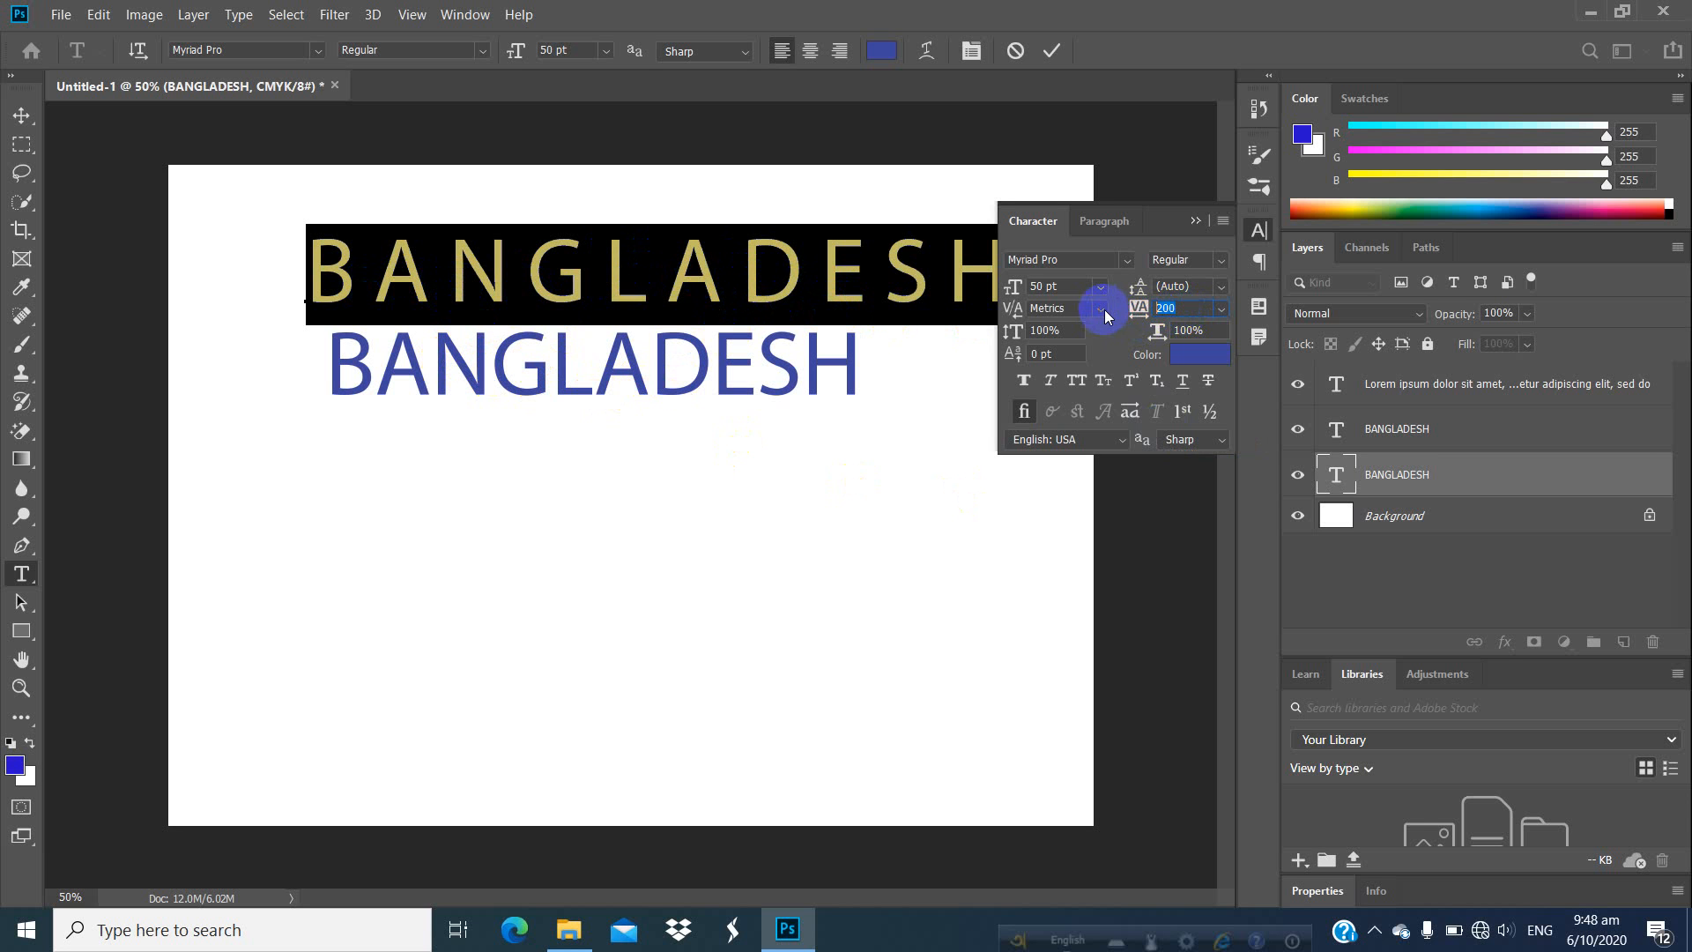
pyautogui.write('50')
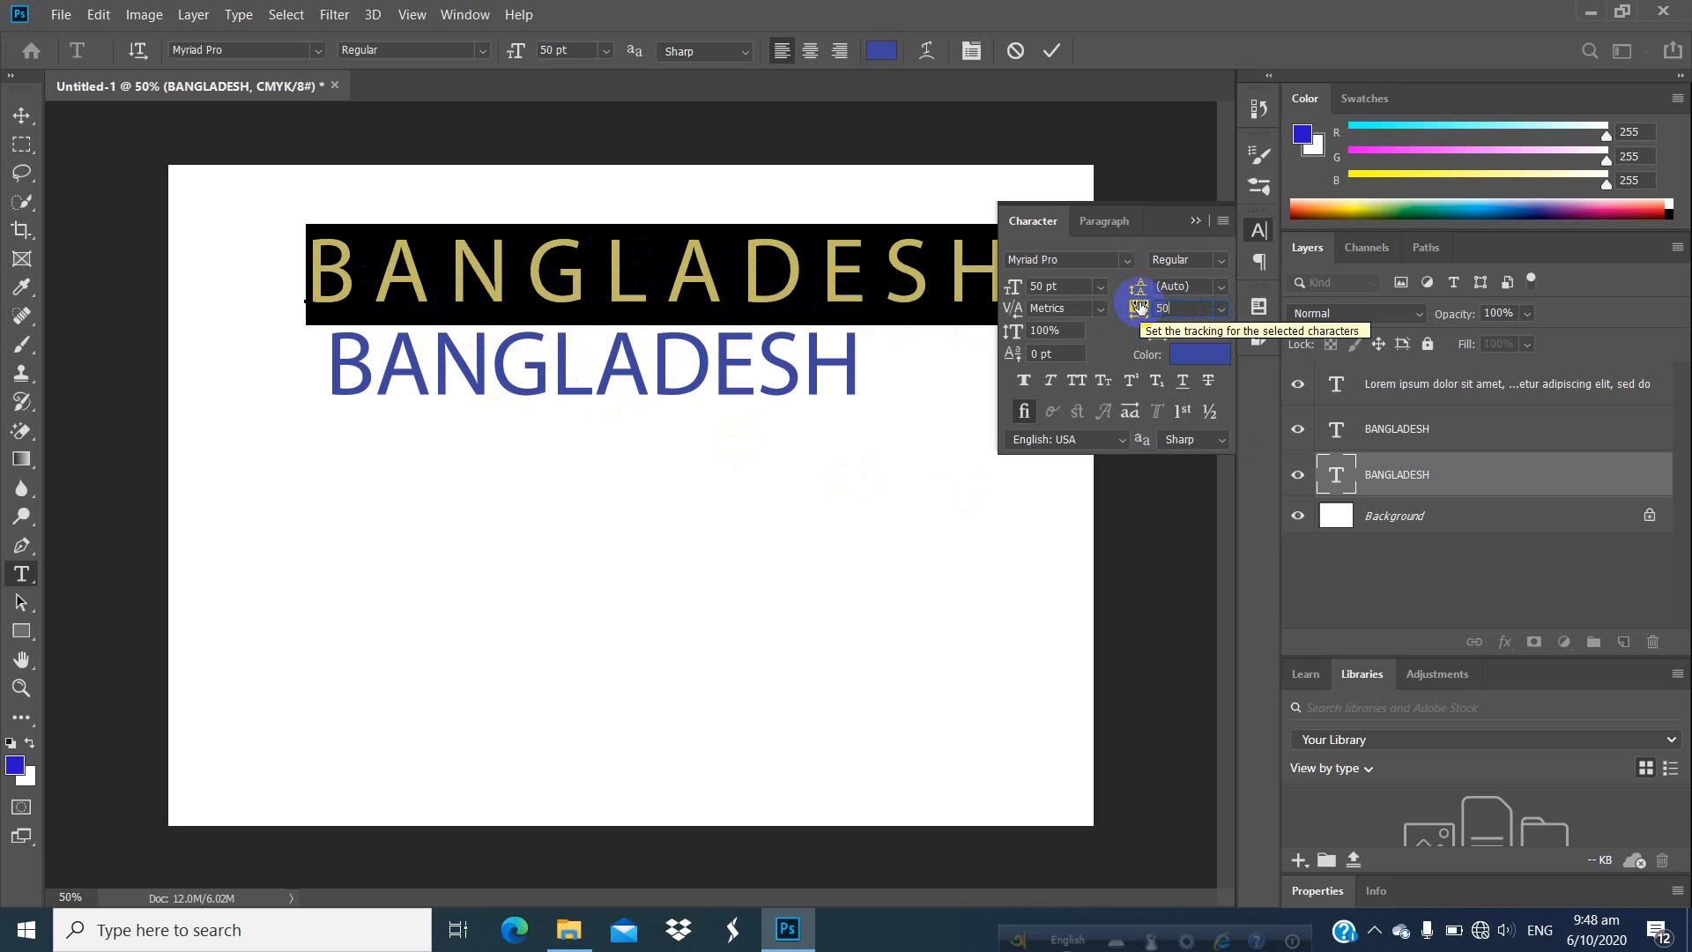
pyautogui.press('Return')
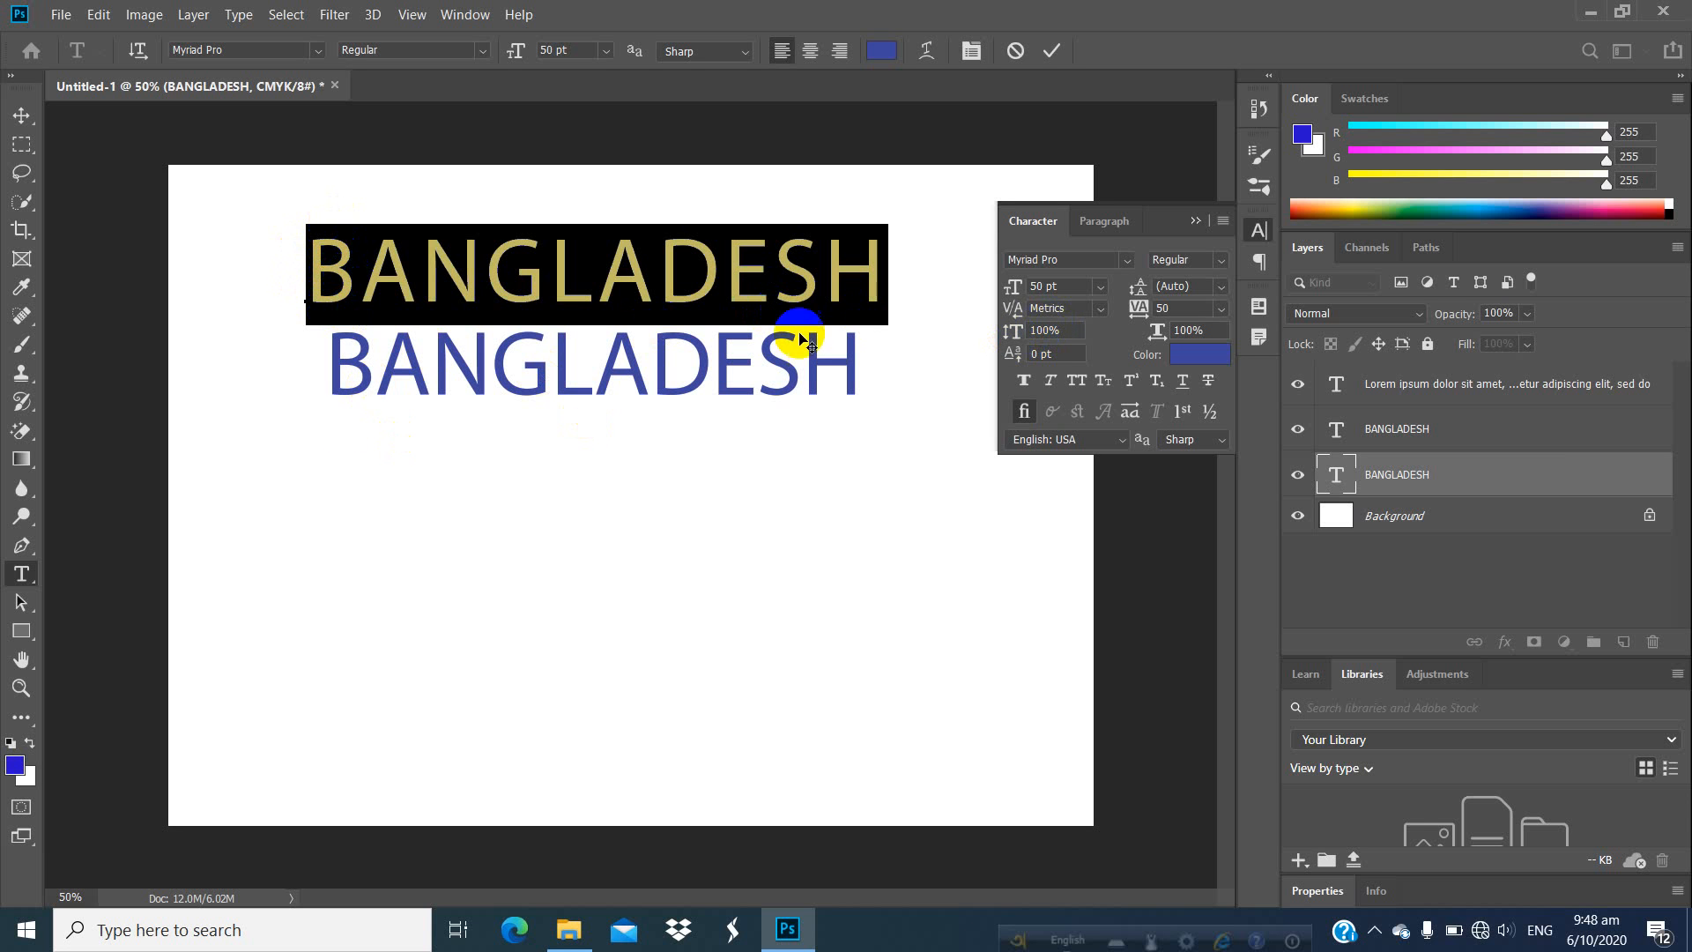
# Try a vertical scale of 200% on the upper BANGLADESH text, then return it to 100%.
pyautogui.click(1011, 332)
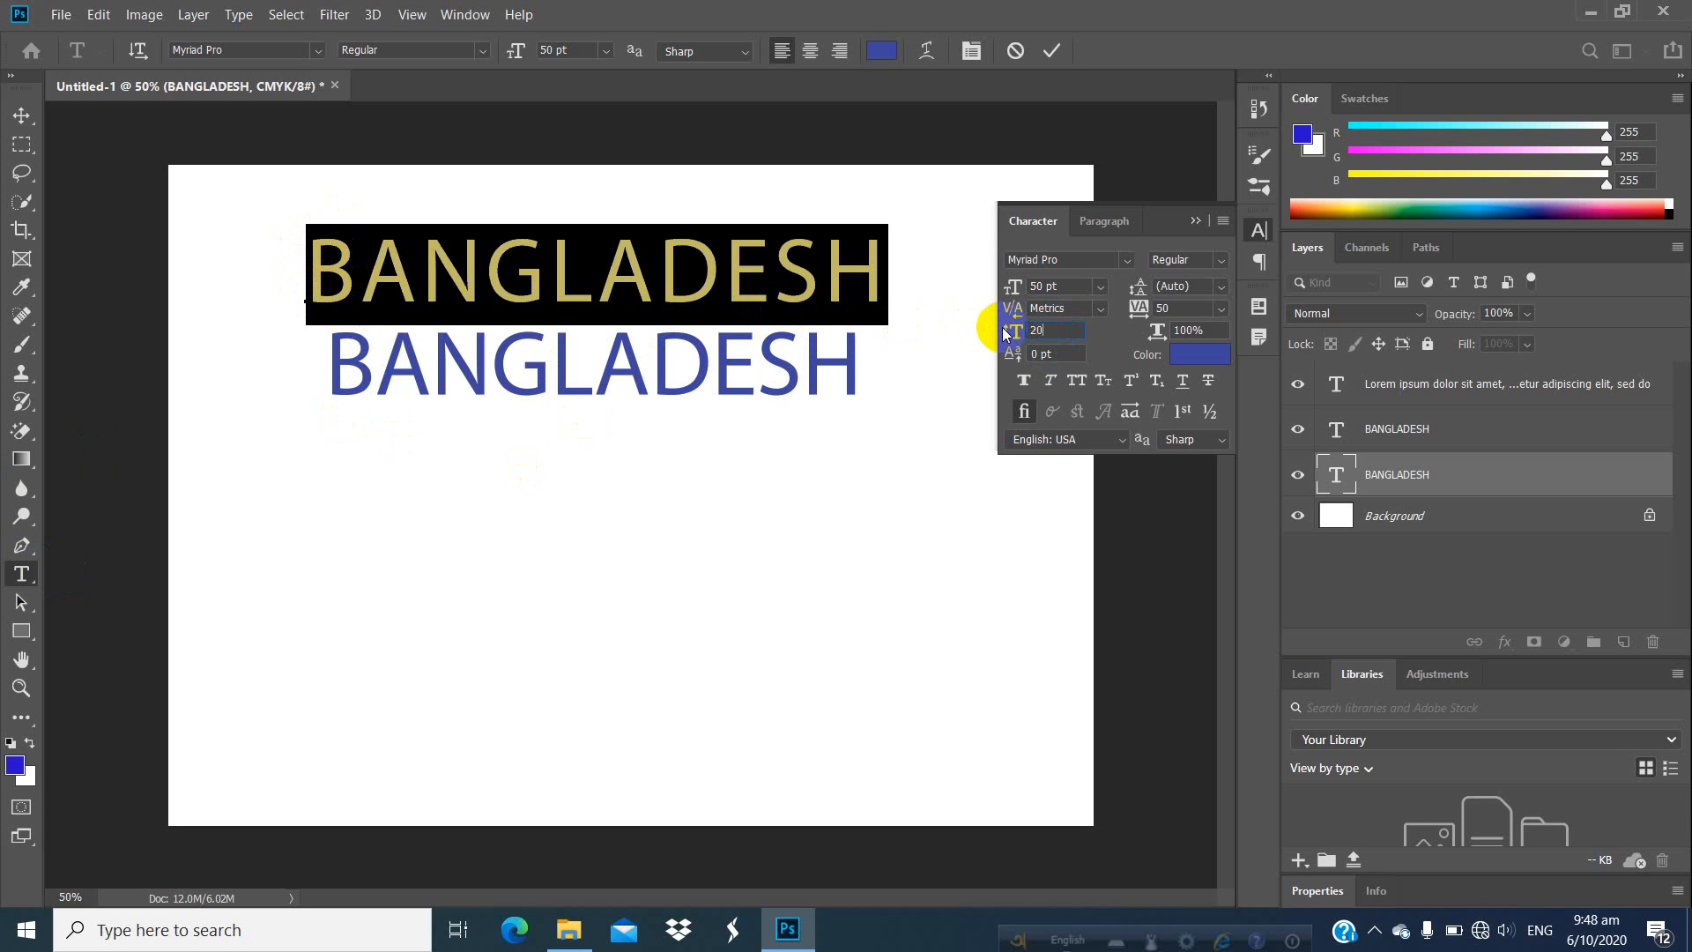
pyautogui.press('Return')
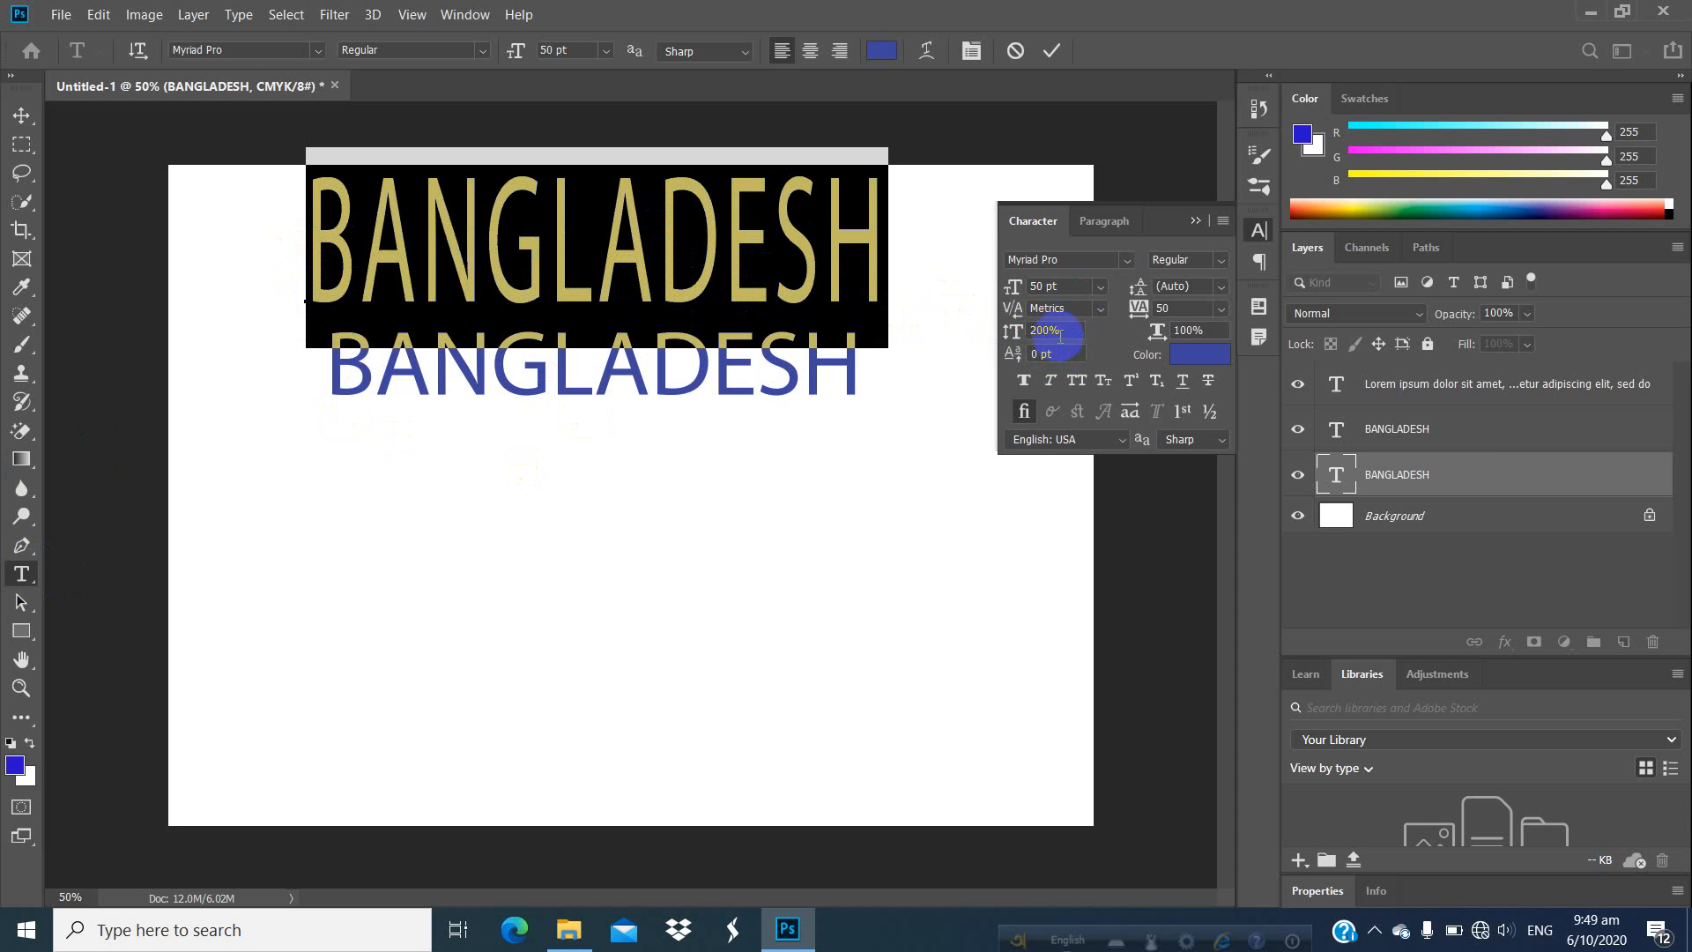
pyautogui.click(1204, 333)
pyautogui.click(1014, 331)
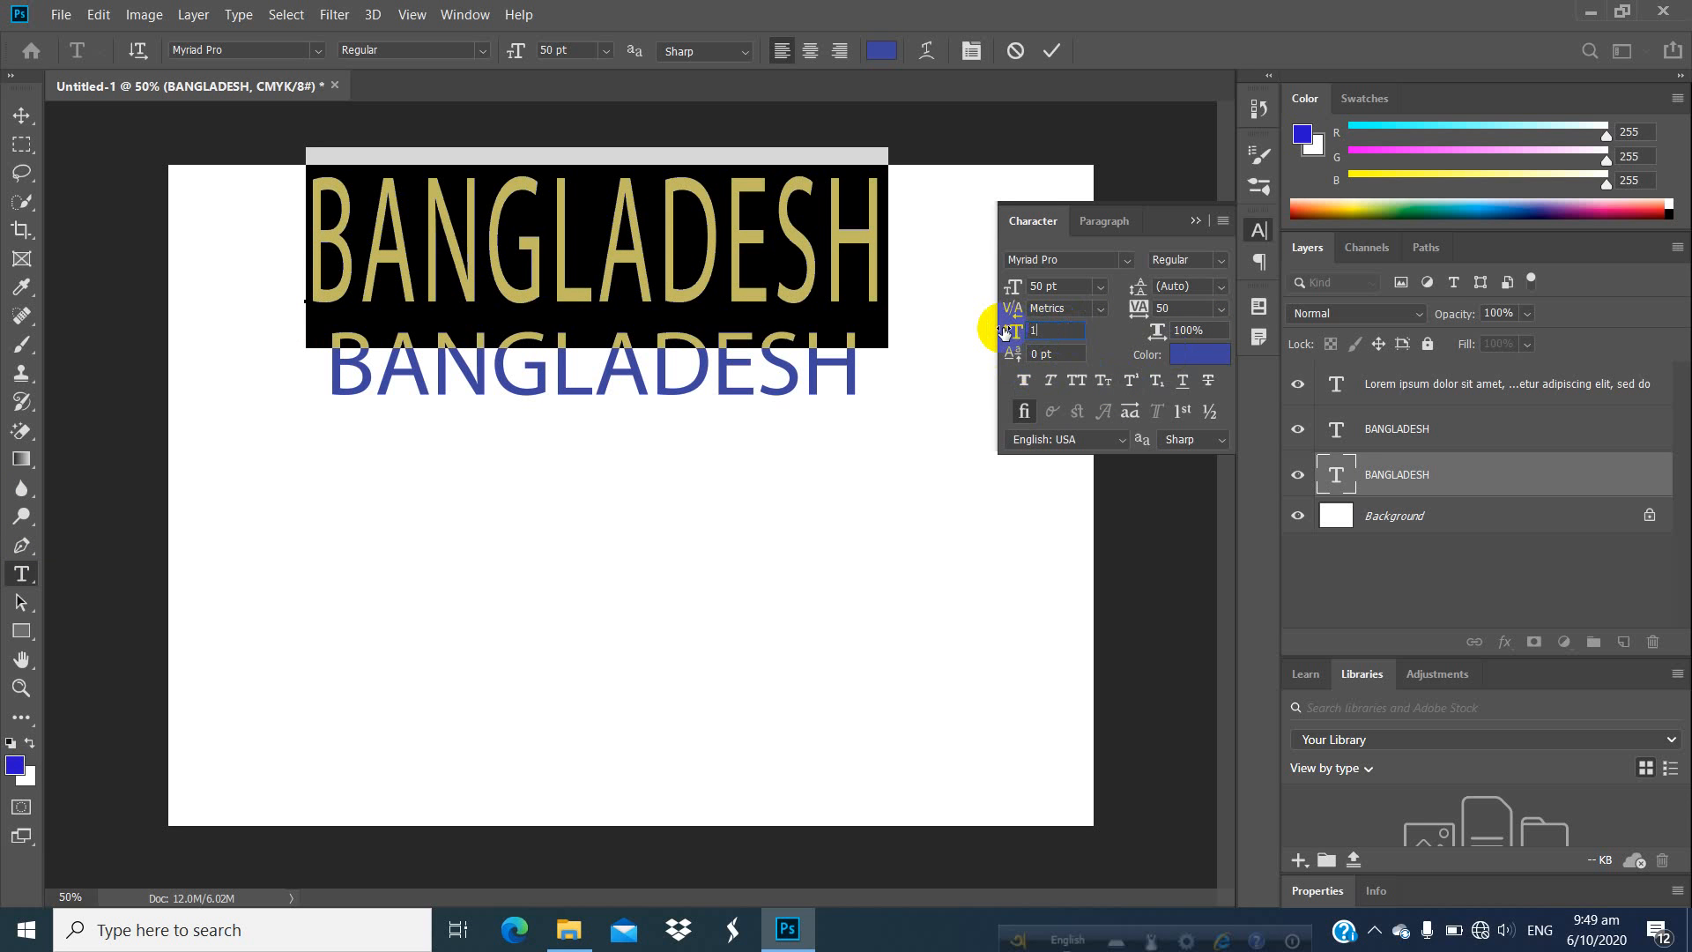
pyautogui.write('100')
pyautogui.press('Return')
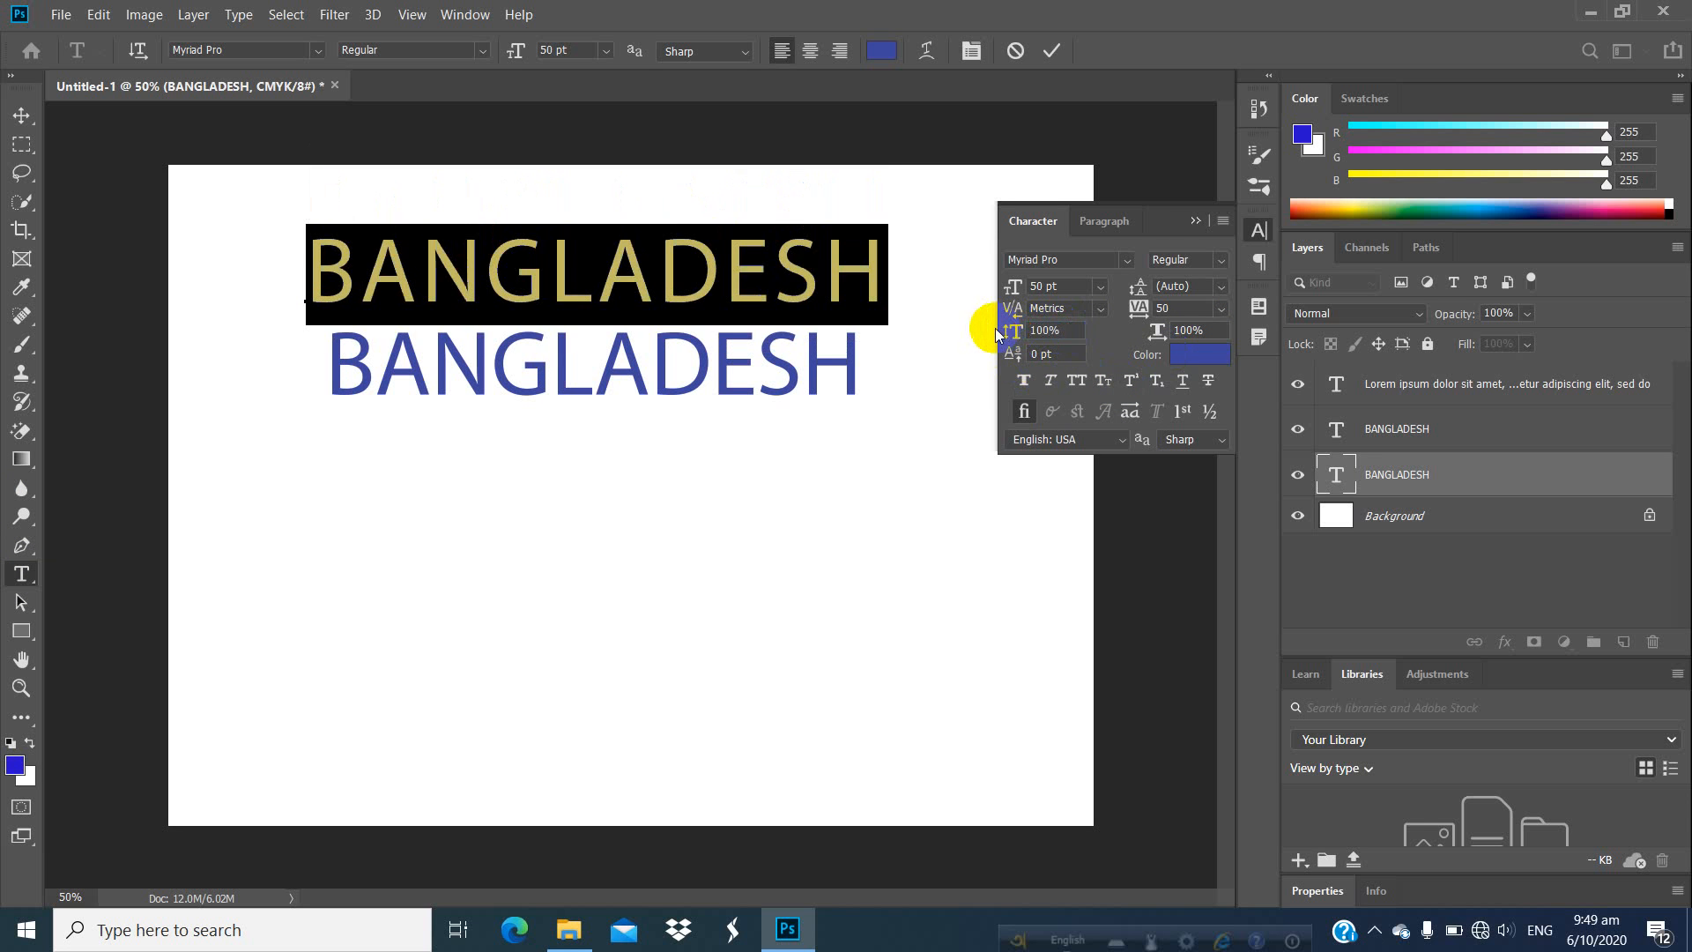
# Try a horizontal scale of 200% on the upper BANGLADESH text, then return it to 100%.
pyautogui.click(1185, 329)
pyautogui.click(1160, 331)
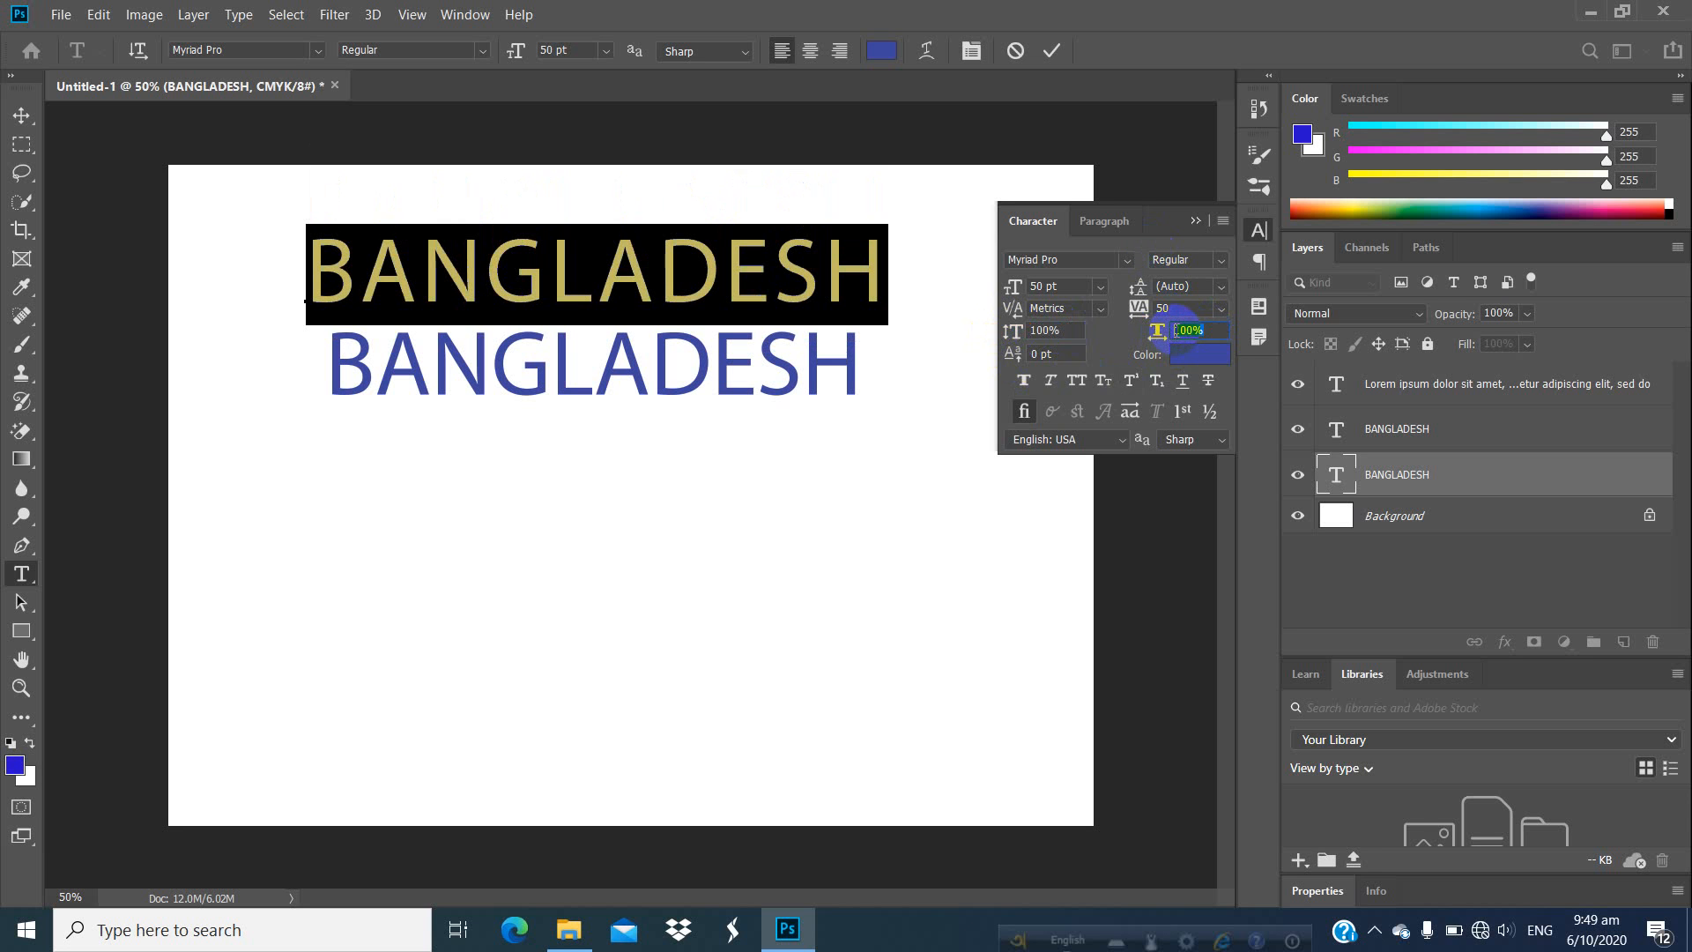
pyautogui.write('20')
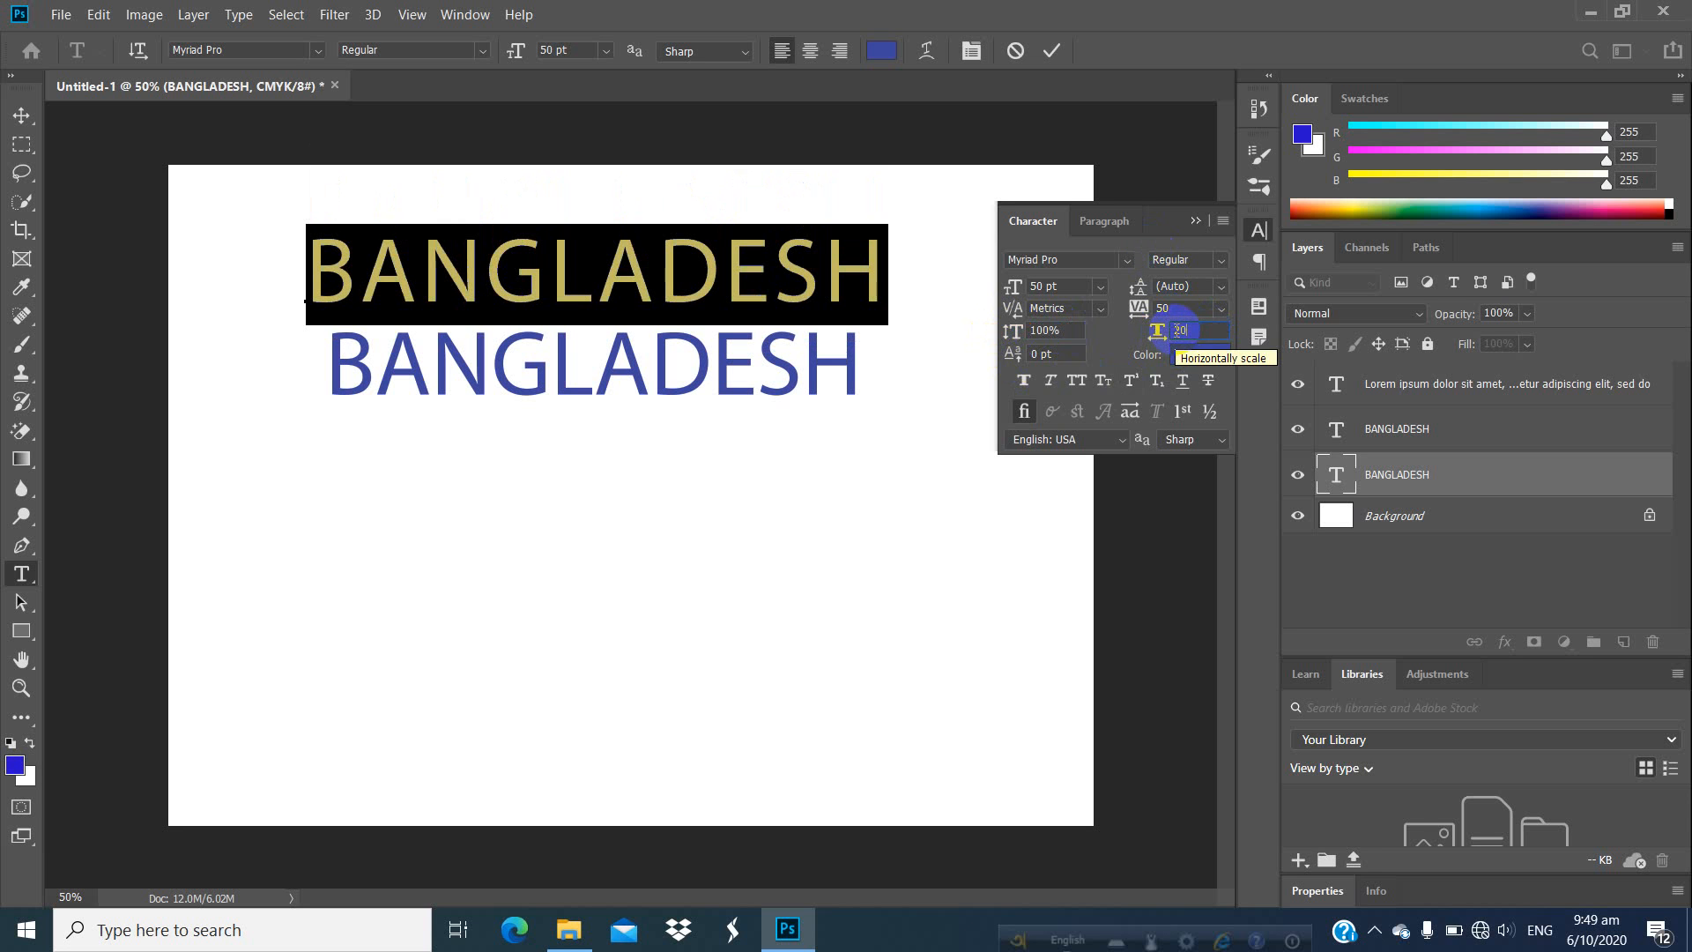
pyautogui.write('0')
pyautogui.press('Return')
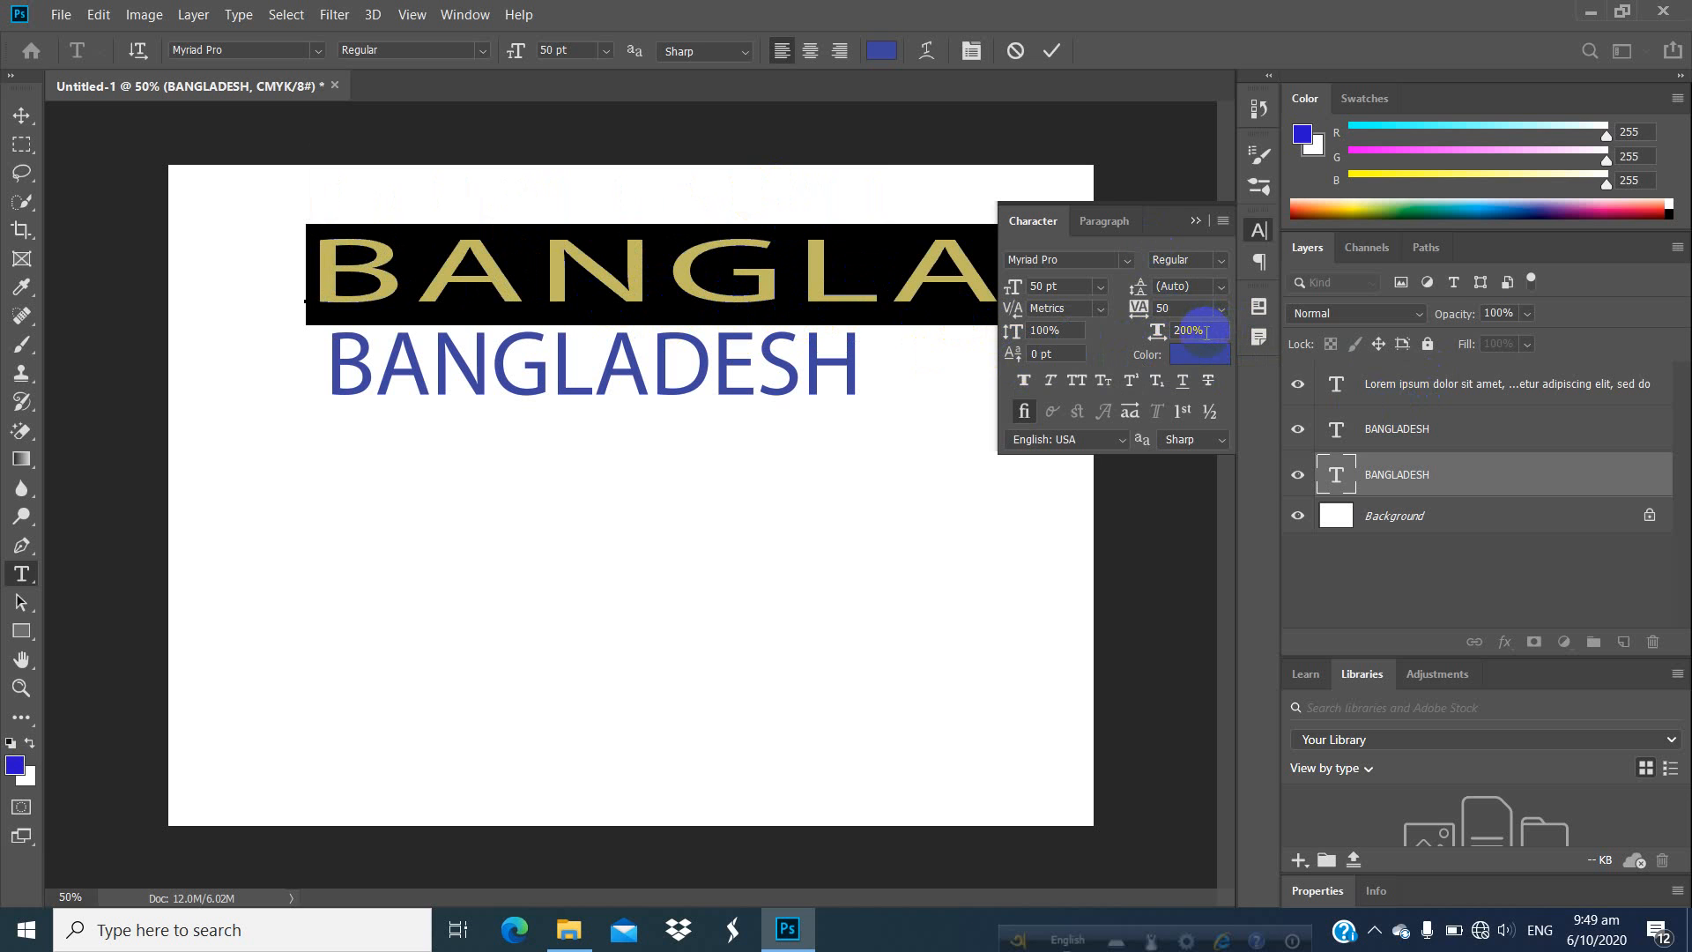
pyautogui.click(1156, 332)
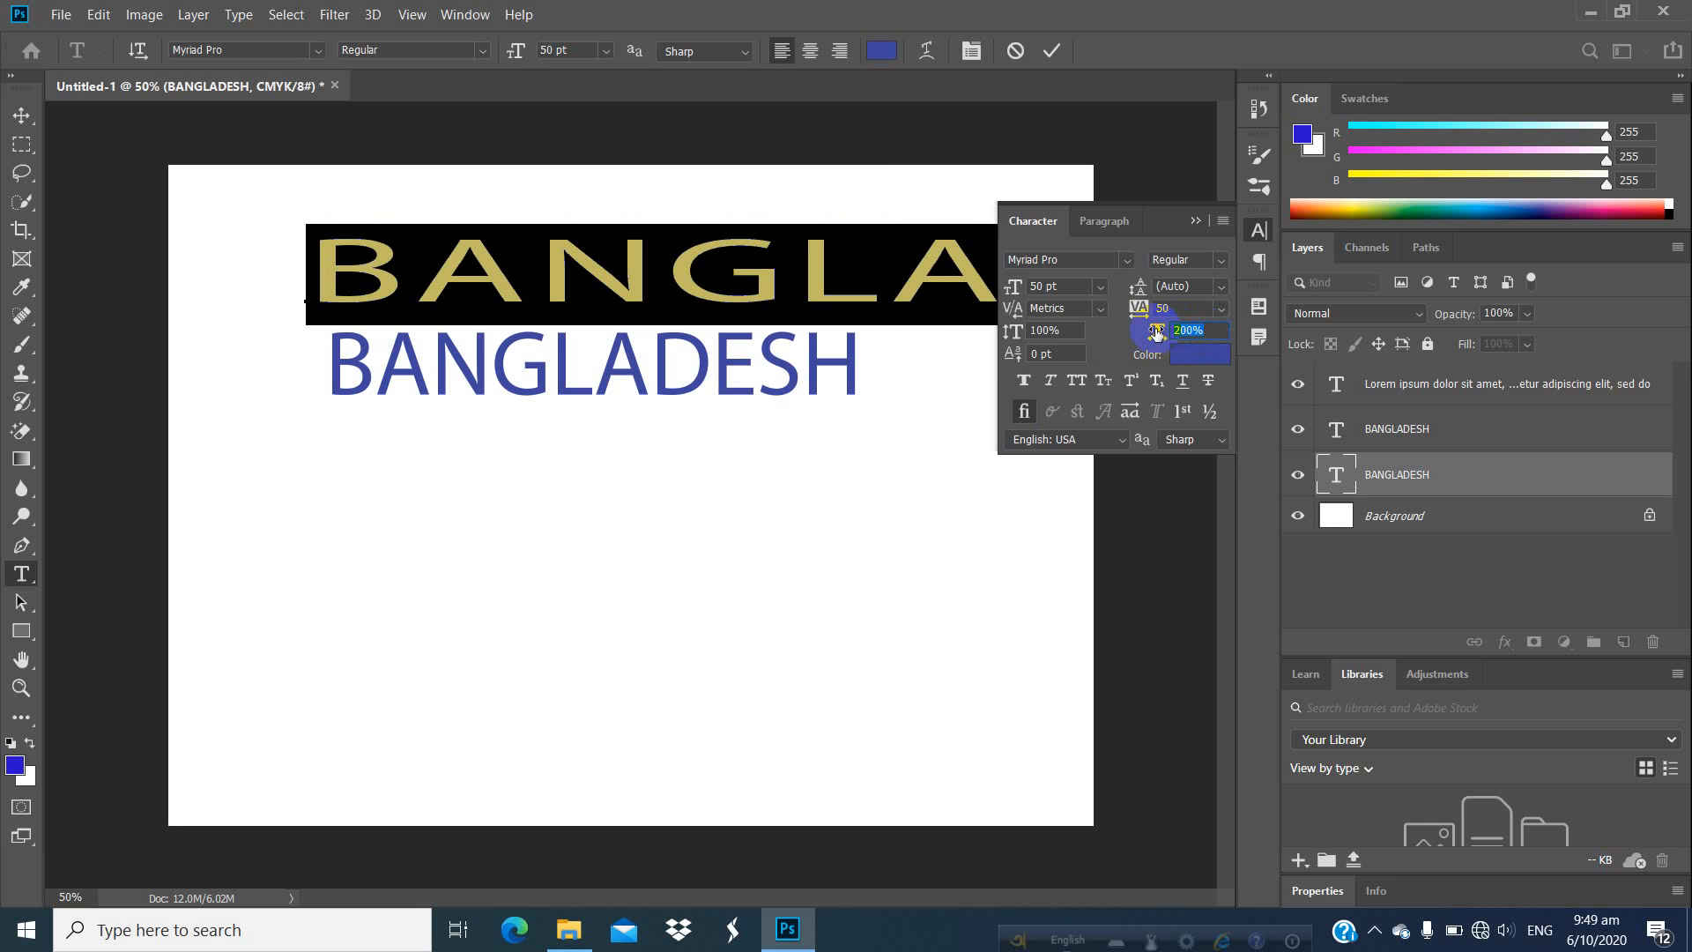
pyautogui.write('10')
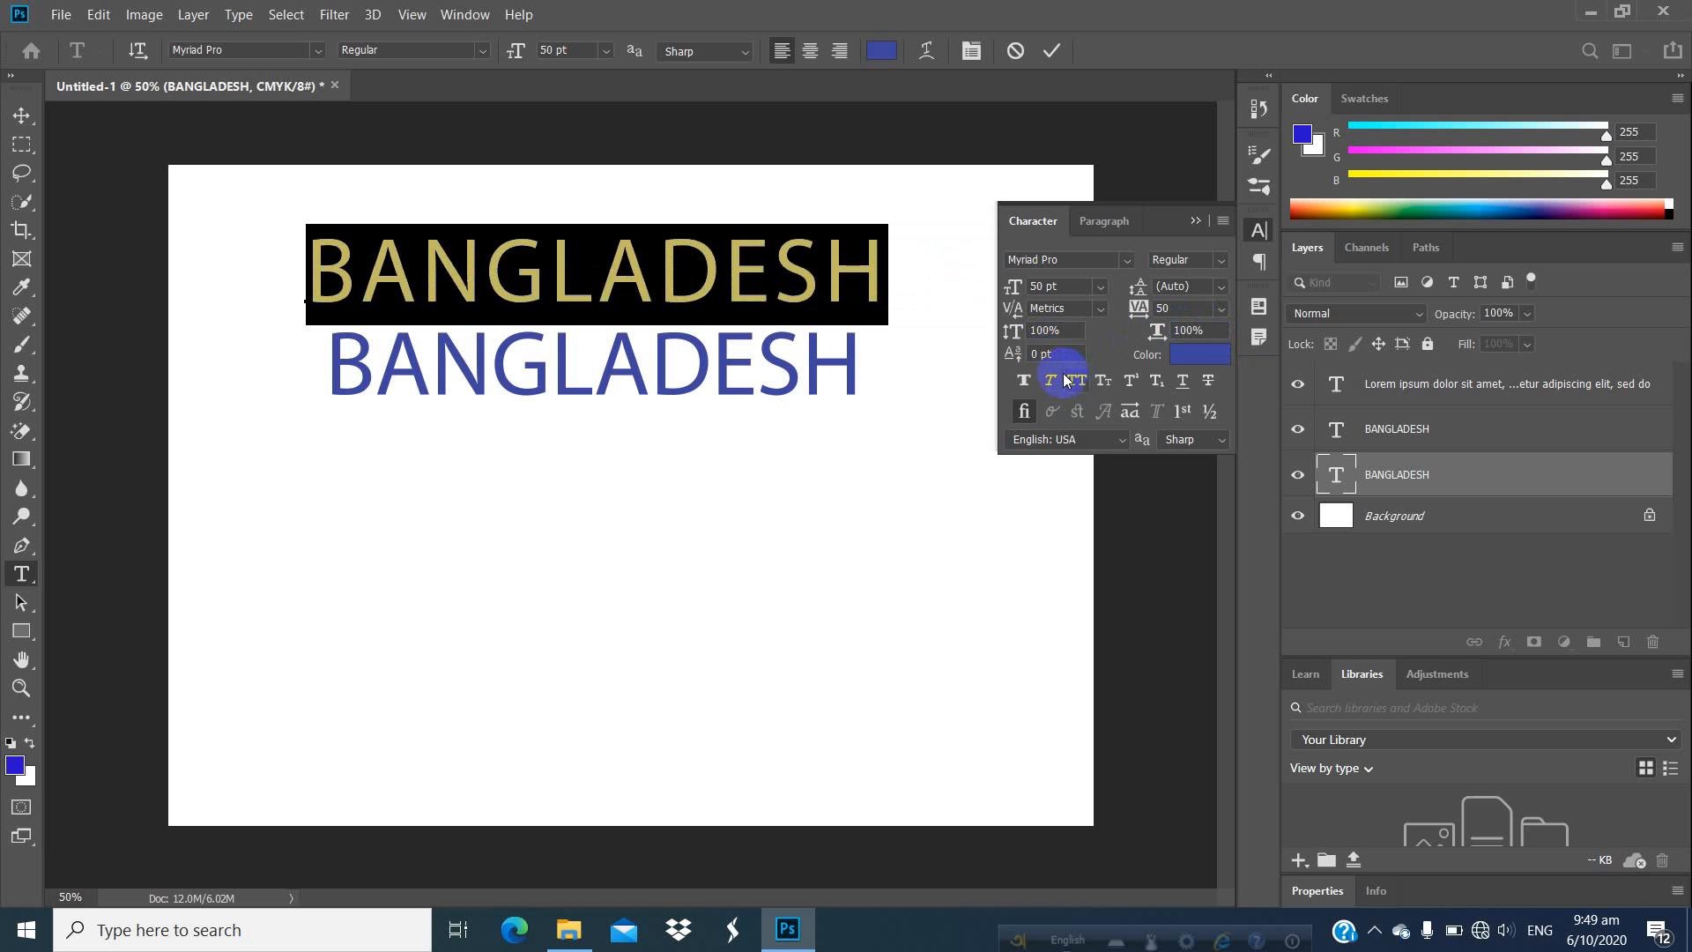
# Try baseline shifts of 100 pt and 20 pt on the upper BANGLADESH text, then reset the shift to 0 pt.
pyautogui.click(1010, 355)
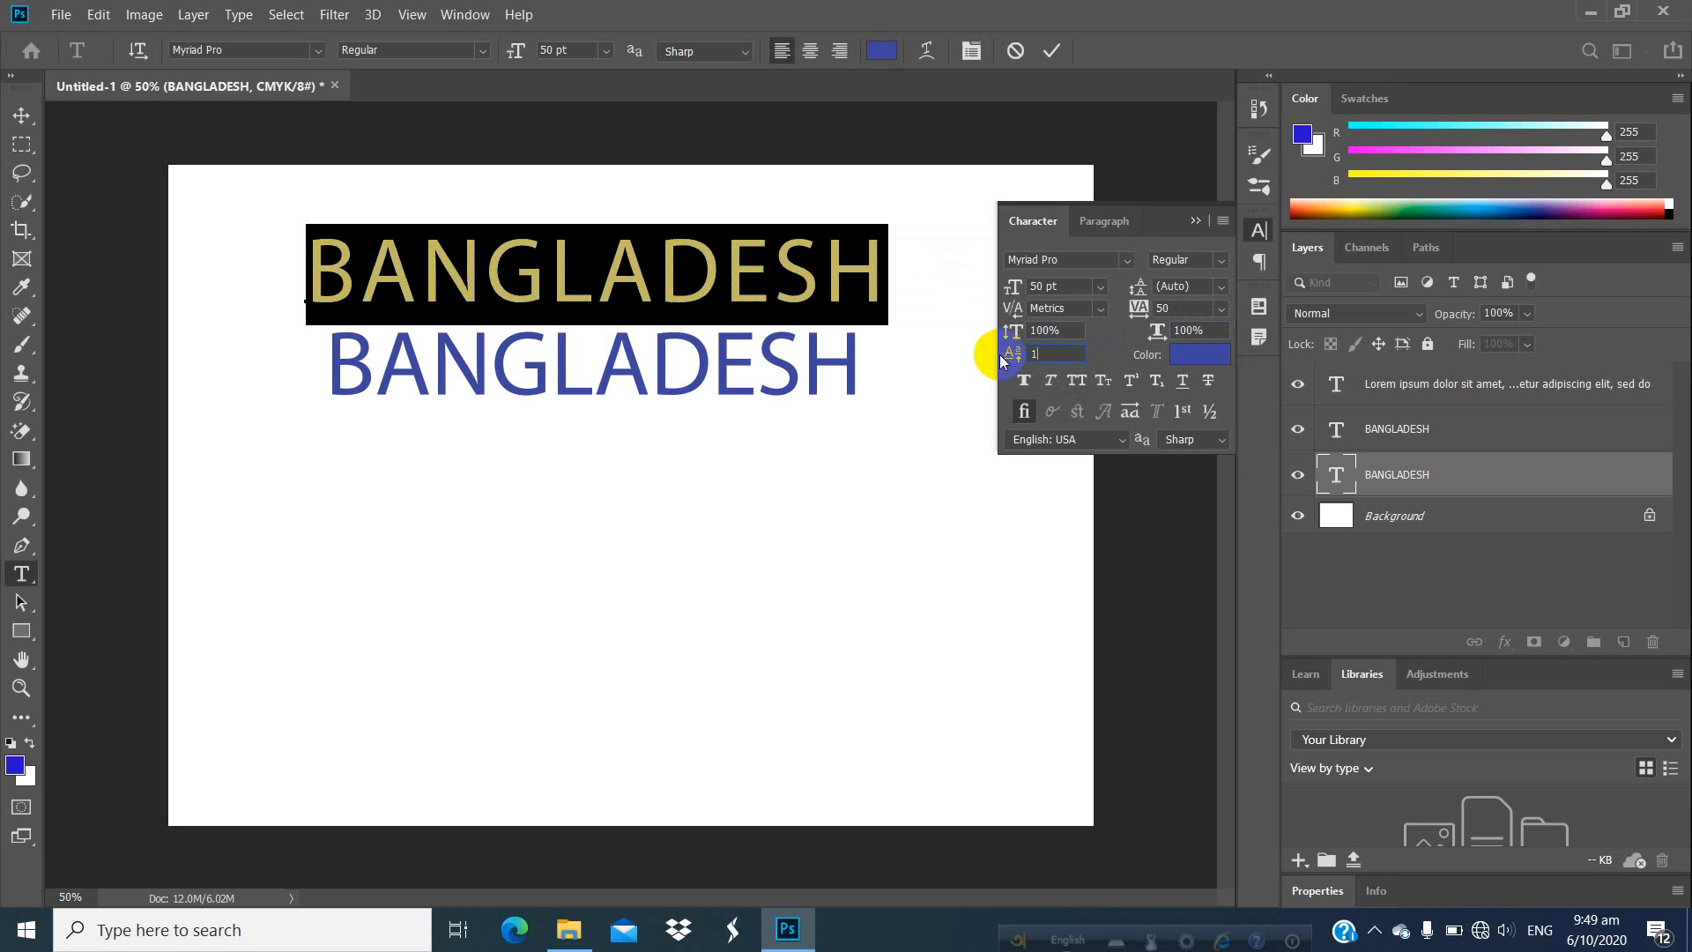
pyautogui.press('Return')
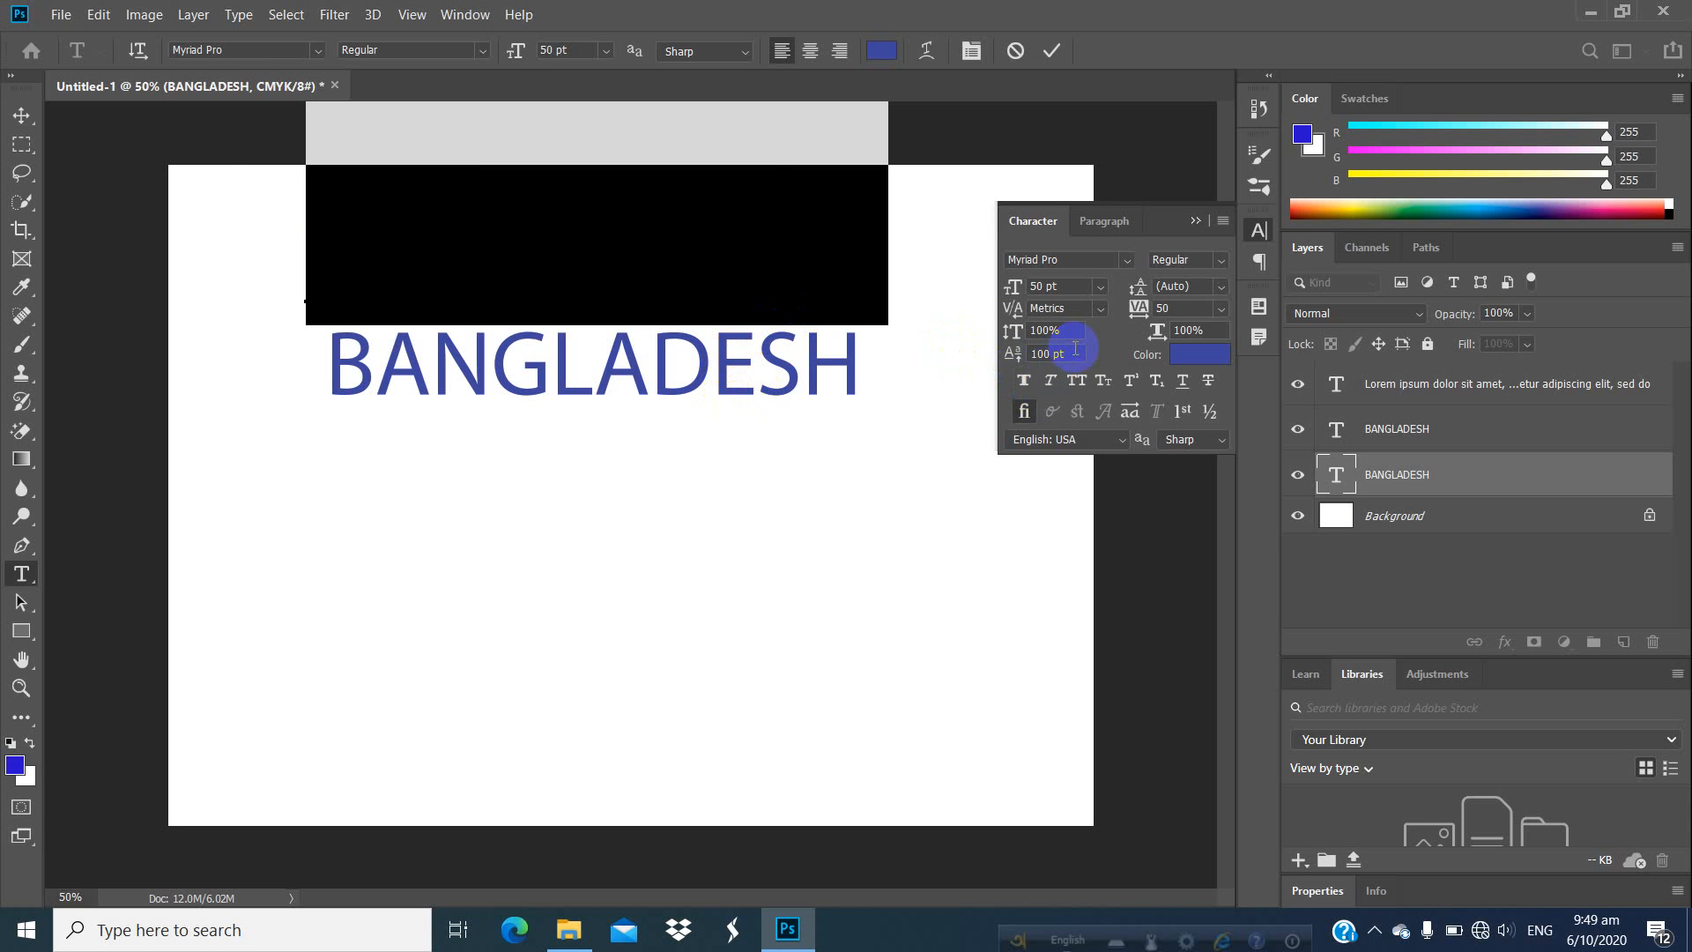
pyautogui.click(1029, 354)
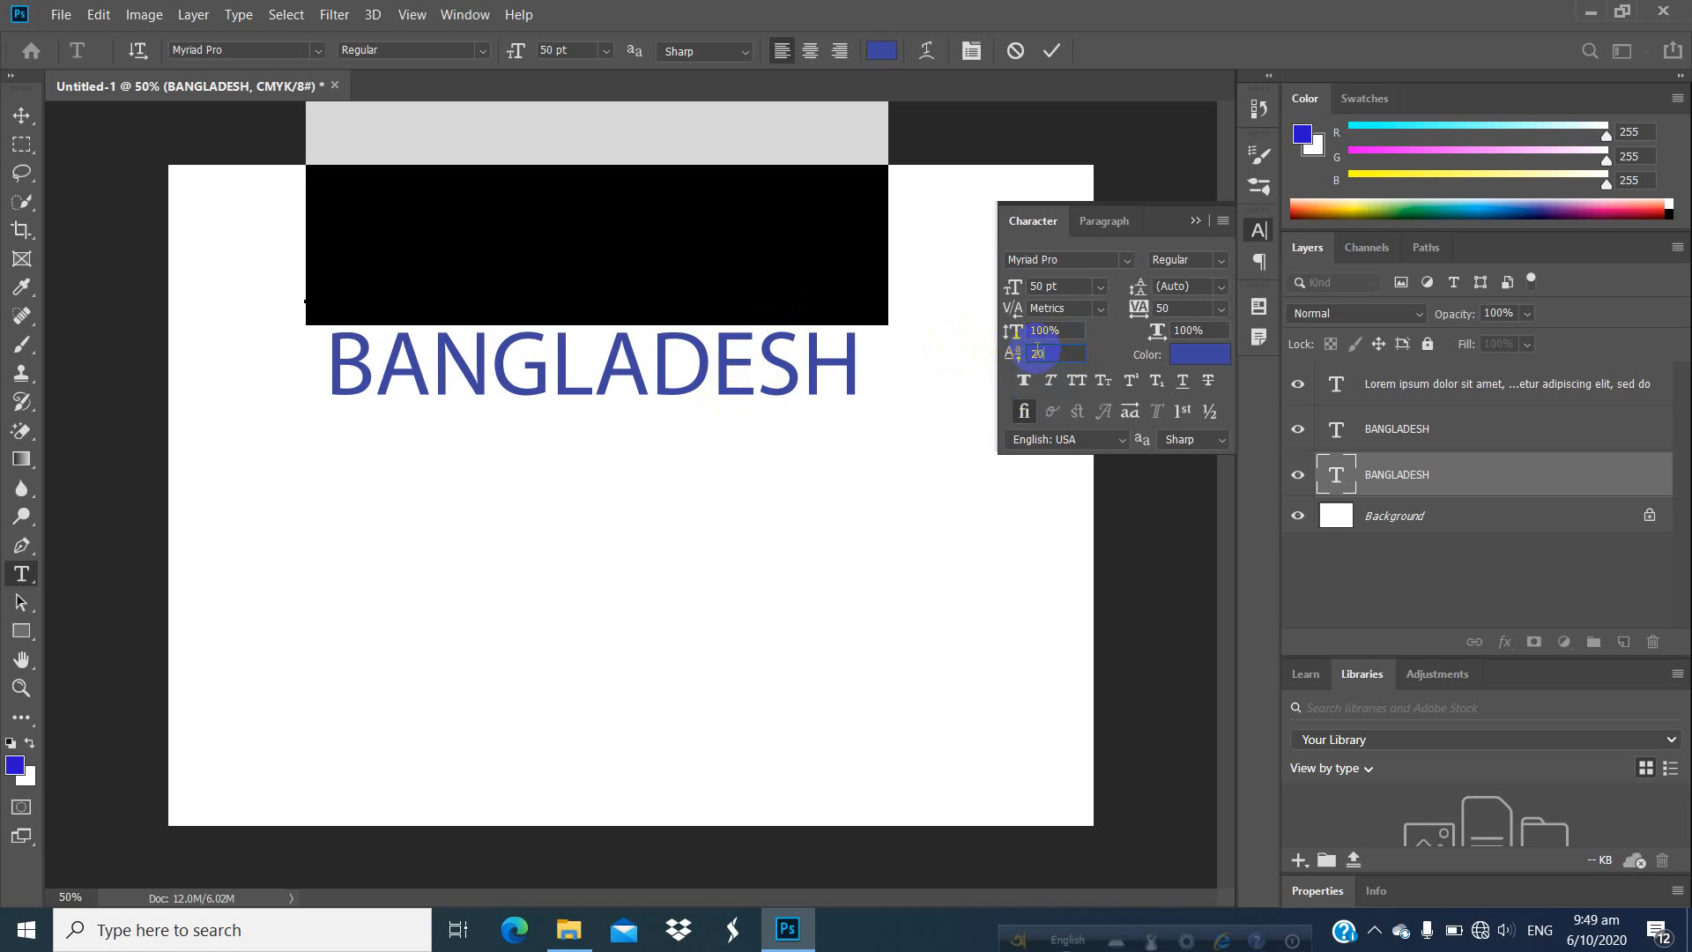
pyautogui.write('20')
pyautogui.press('Return')
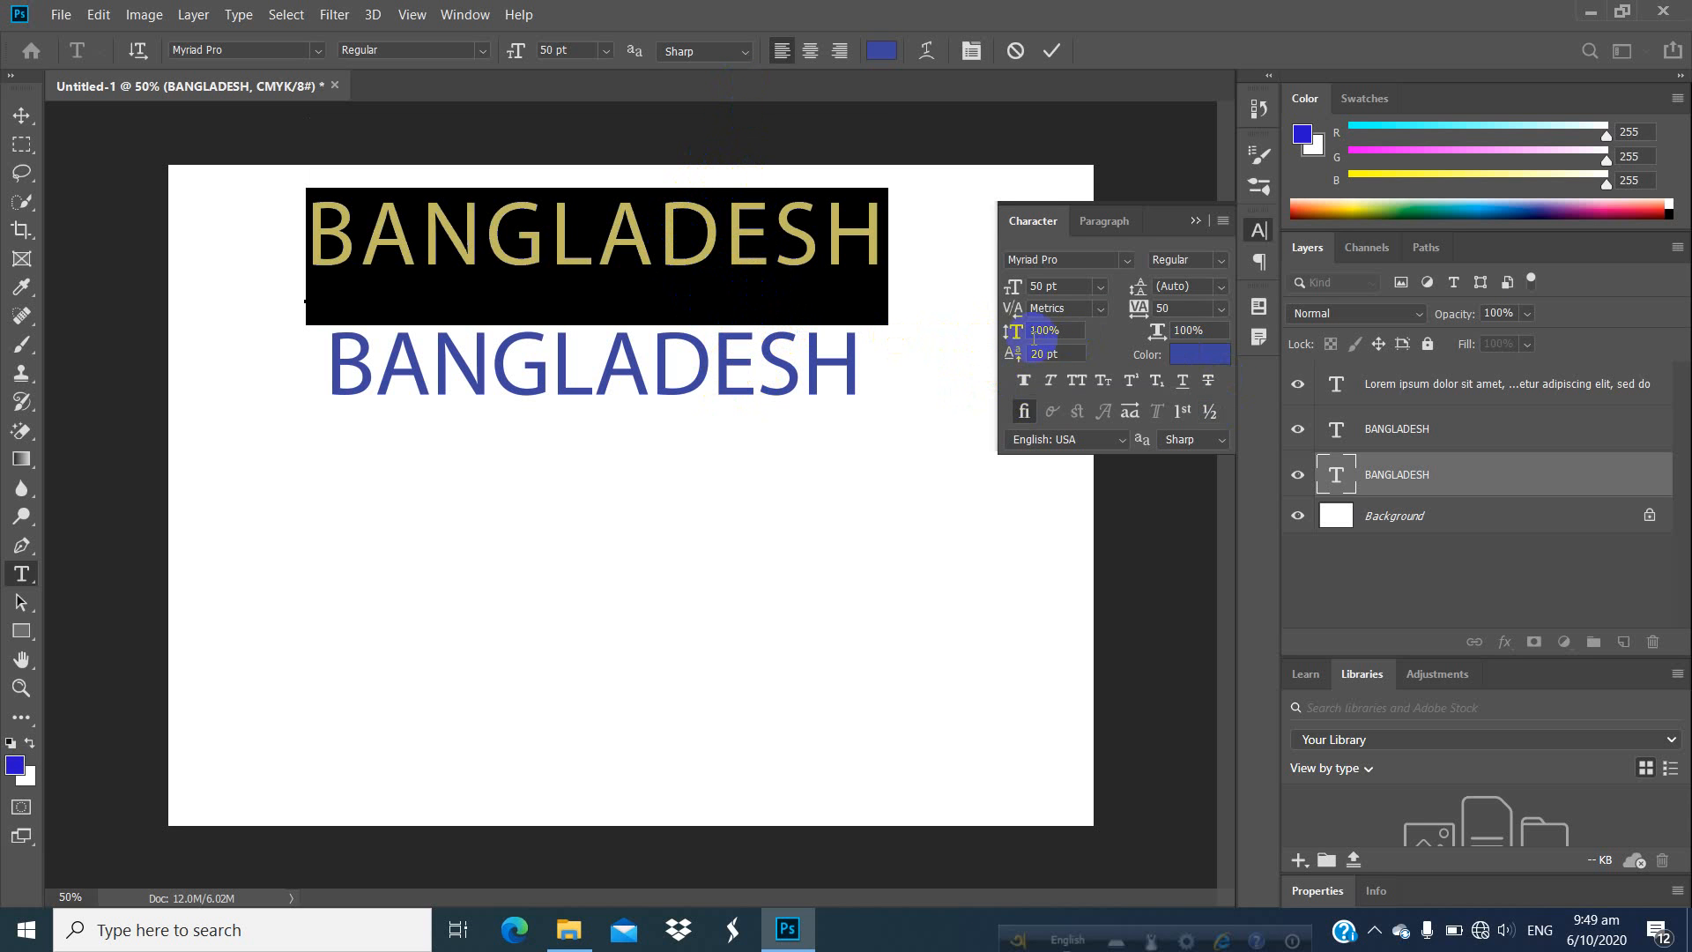
pyautogui.click(1057, 355)
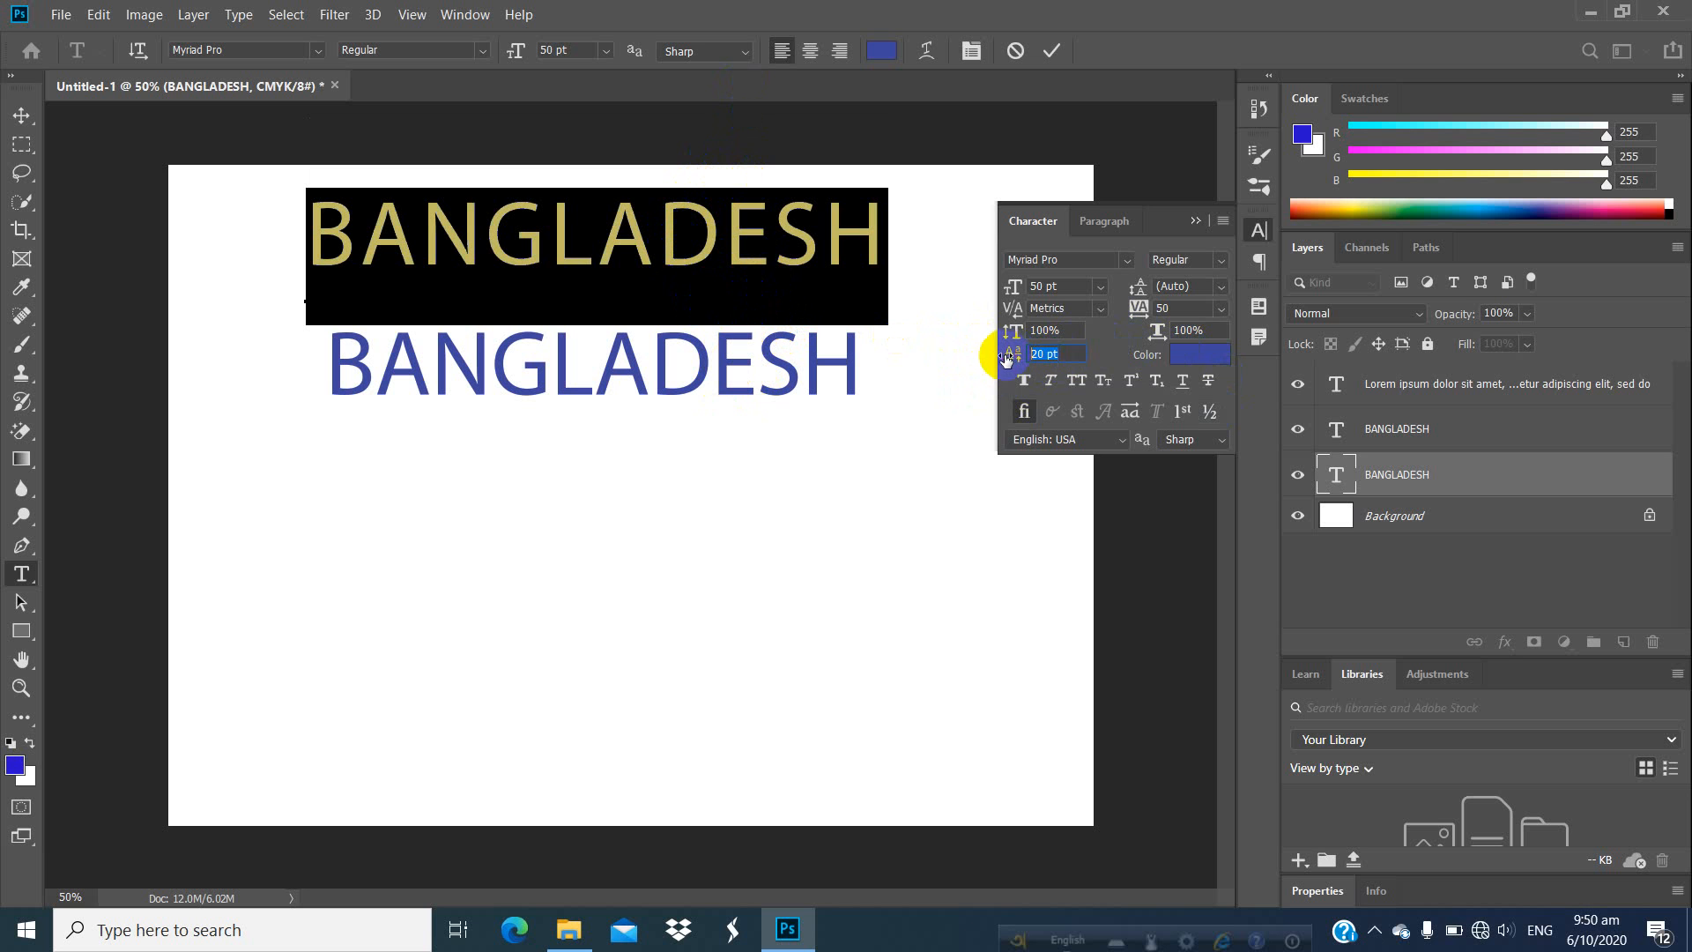
pyautogui.write('0')
pyautogui.press('Return')
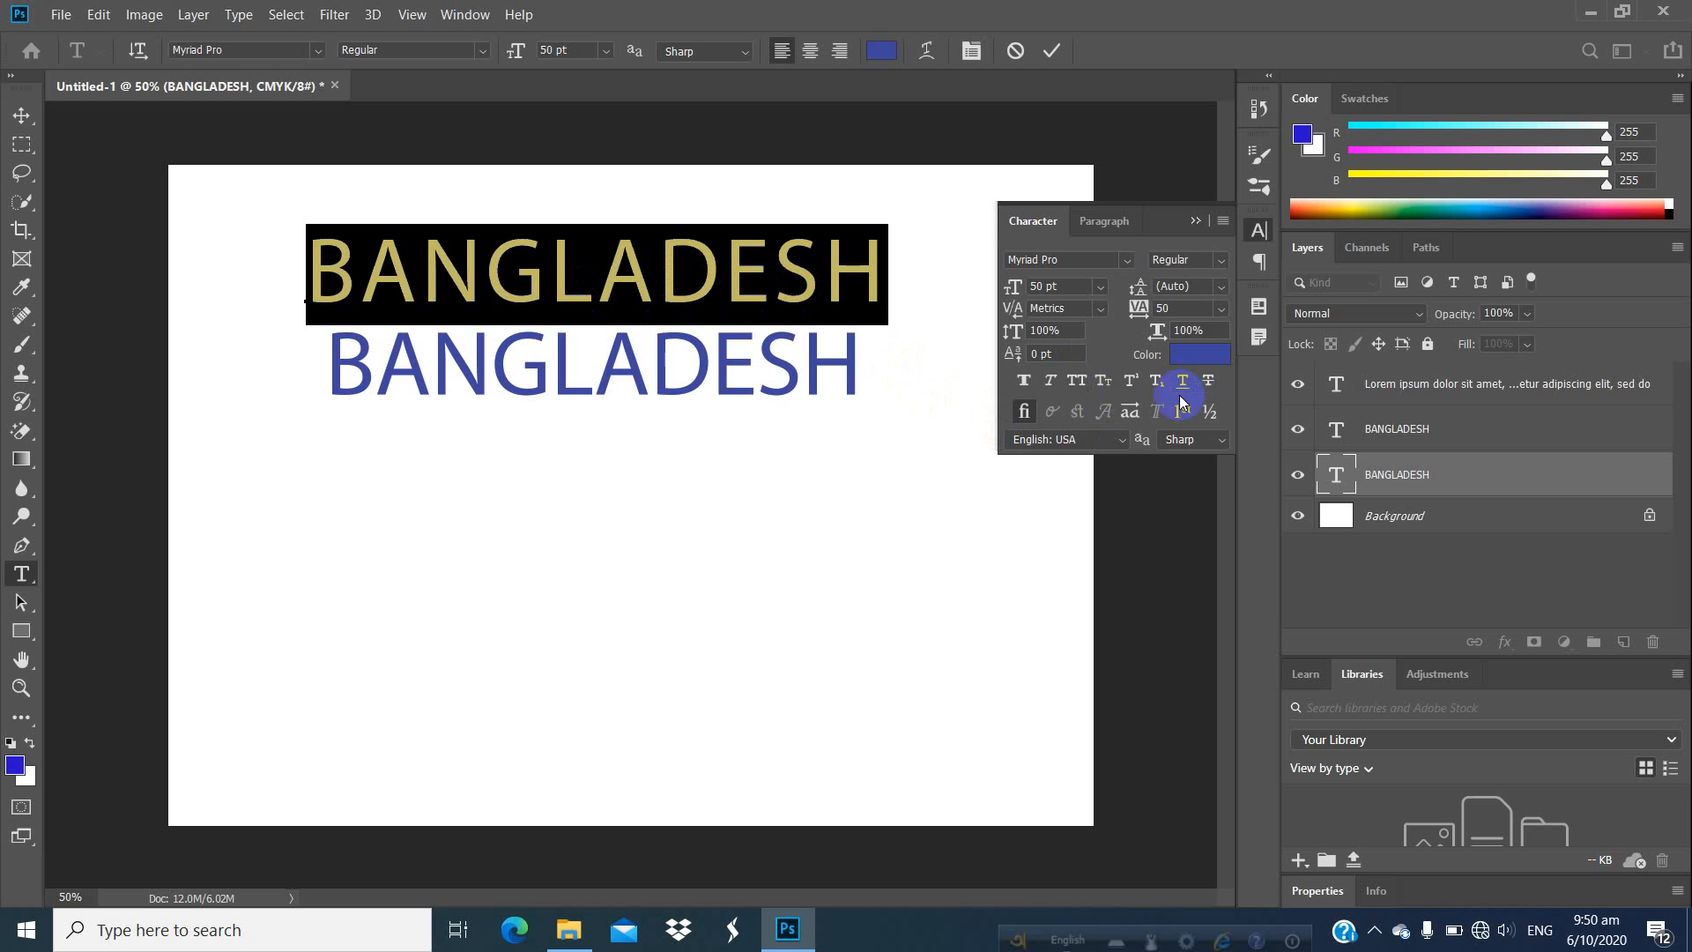
# Try Faux Italic and Faux Bold on the upper BANGLADESH text, then turn both styles off.
pyautogui.click(1051, 385)
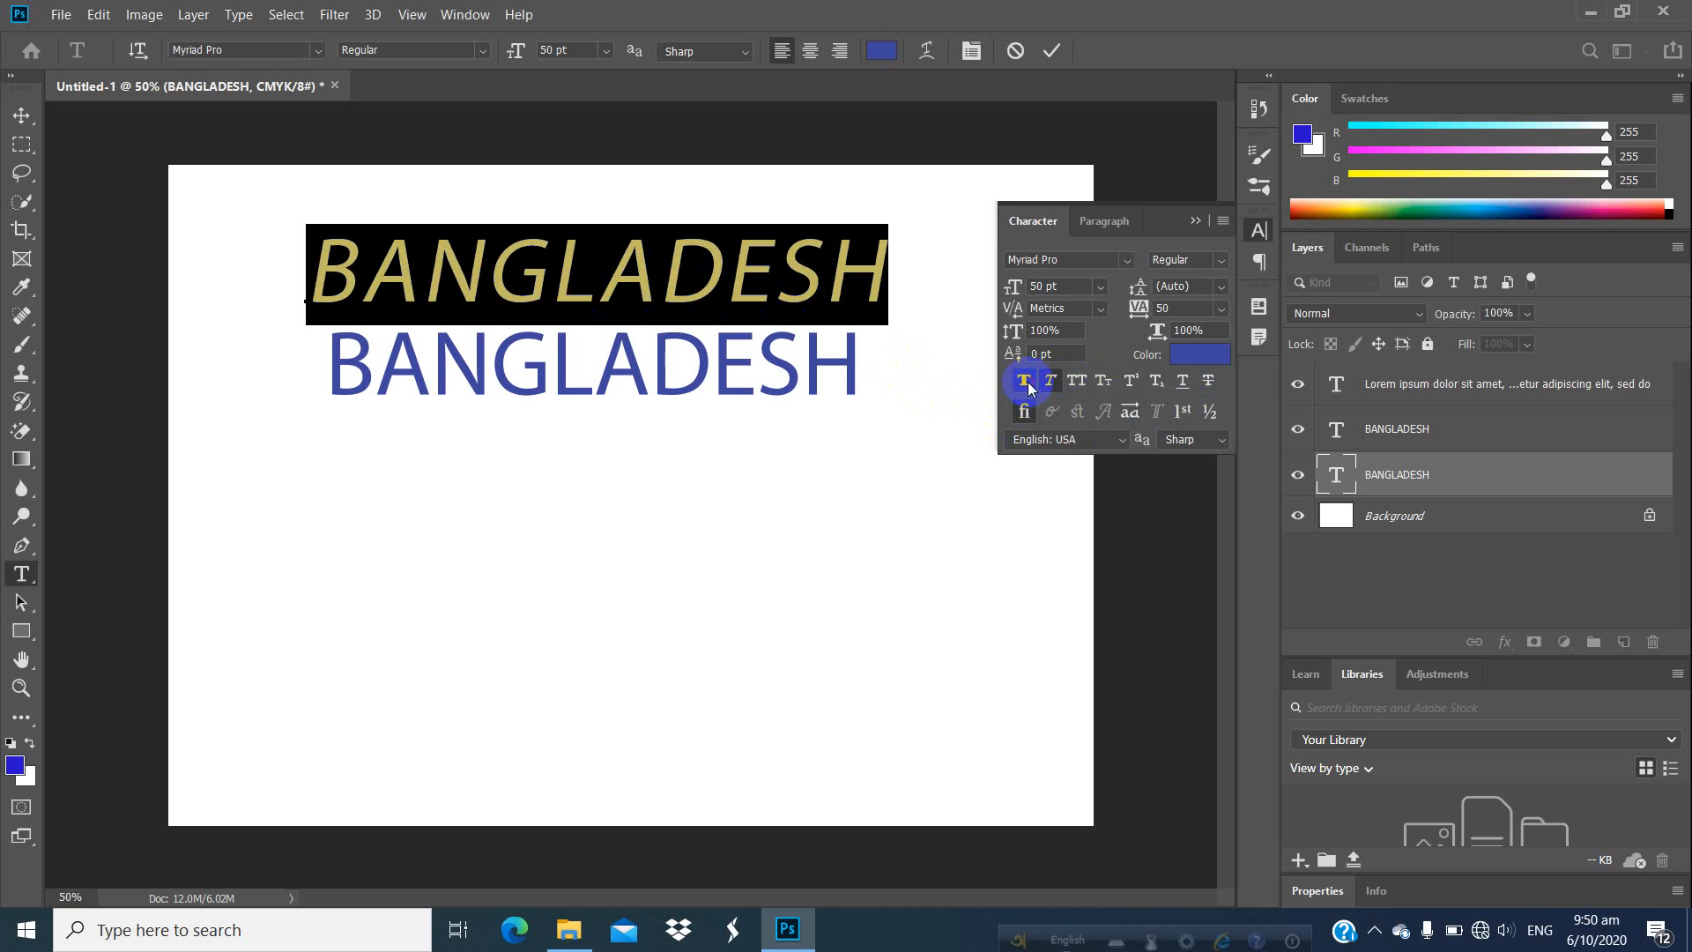
pyautogui.click(1025, 382)
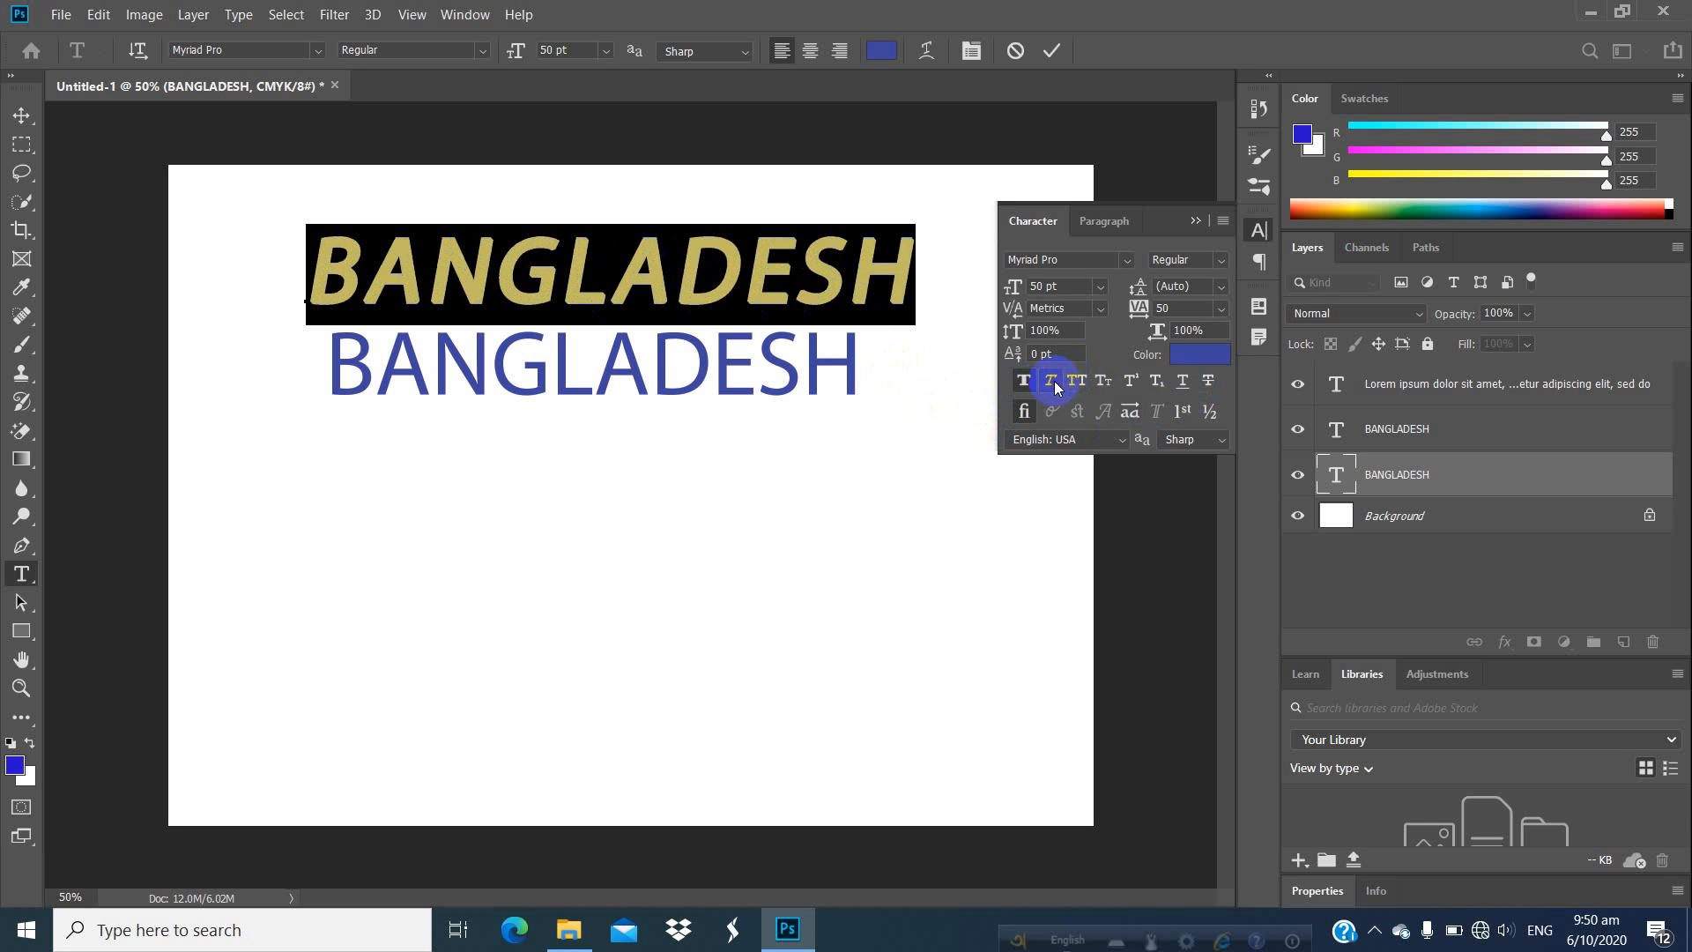
pyautogui.click(1051, 380)
pyautogui.click(1023, 381)
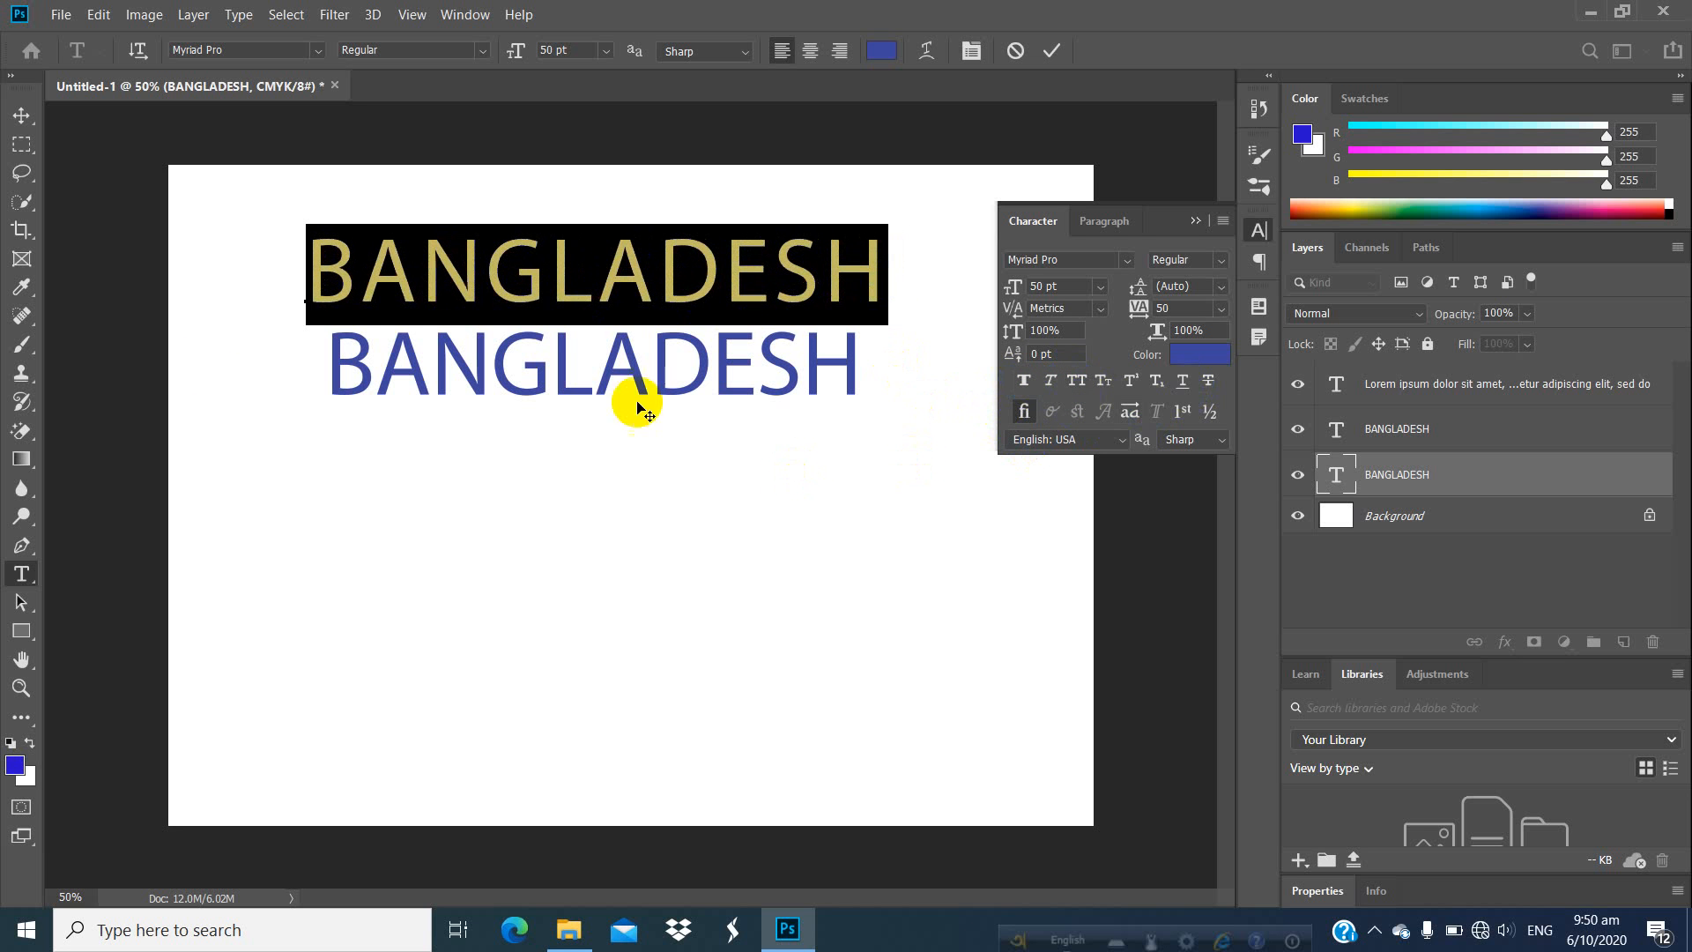
# Commit the upper BANGLADESH text and add a Bangladesh text layer in a tiny text box below the two lines.
pyautogui.click(20, 567)
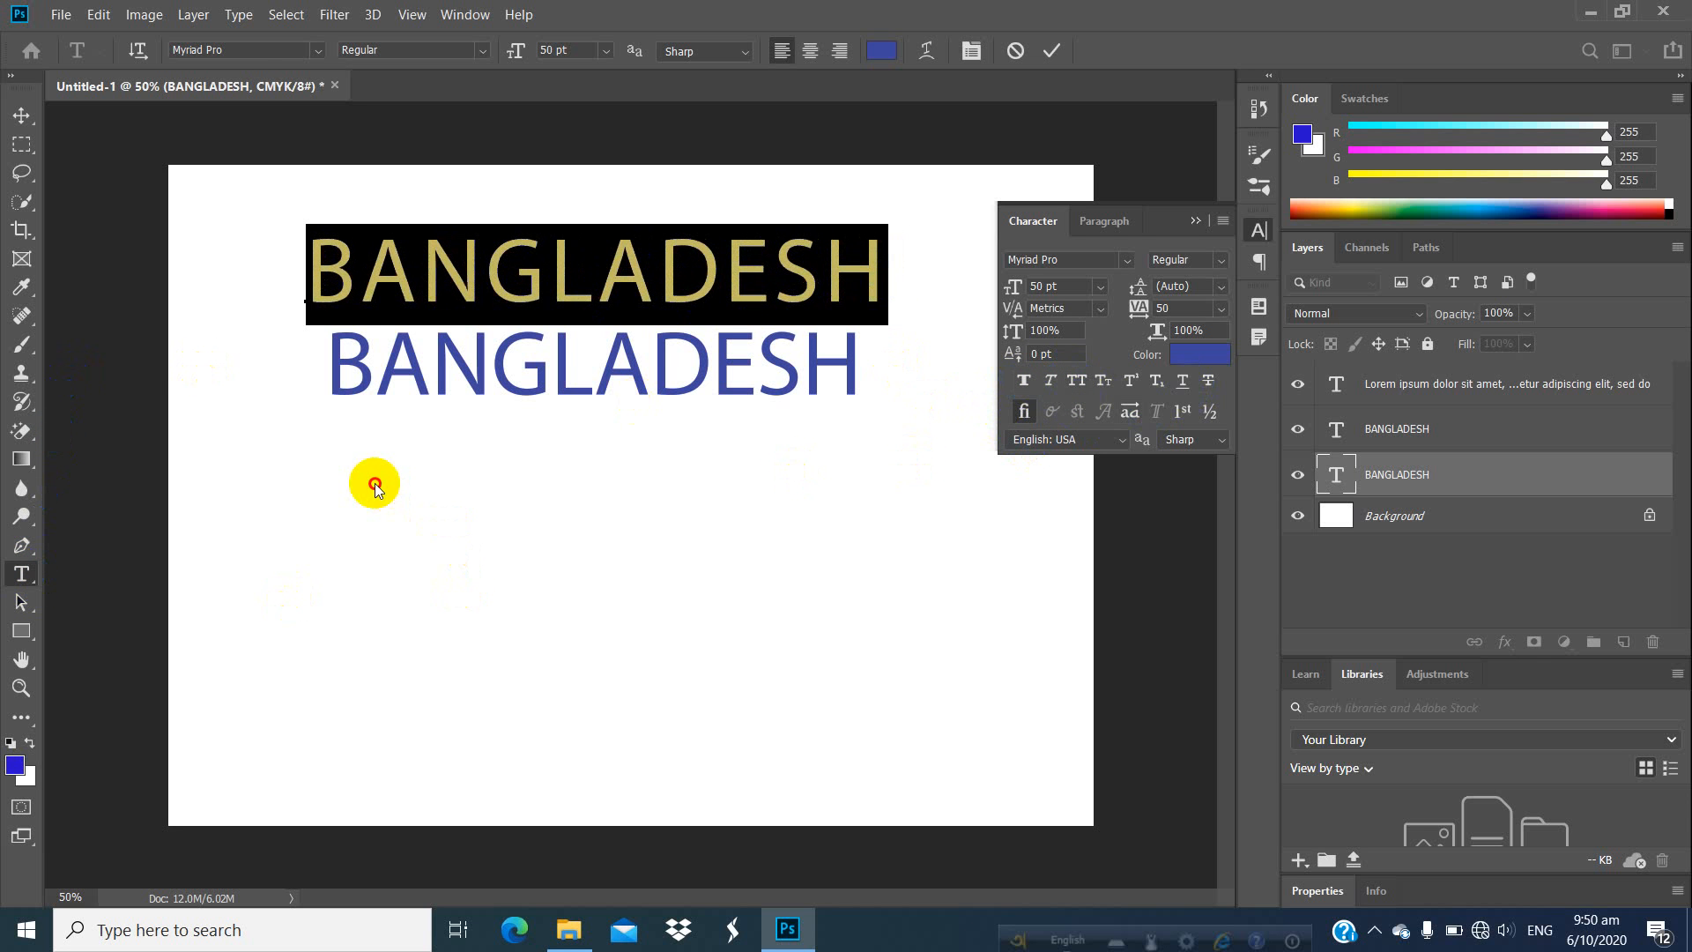
pyautogui.hotkey('ctrl', 'Return')
pyautogui.press('v')
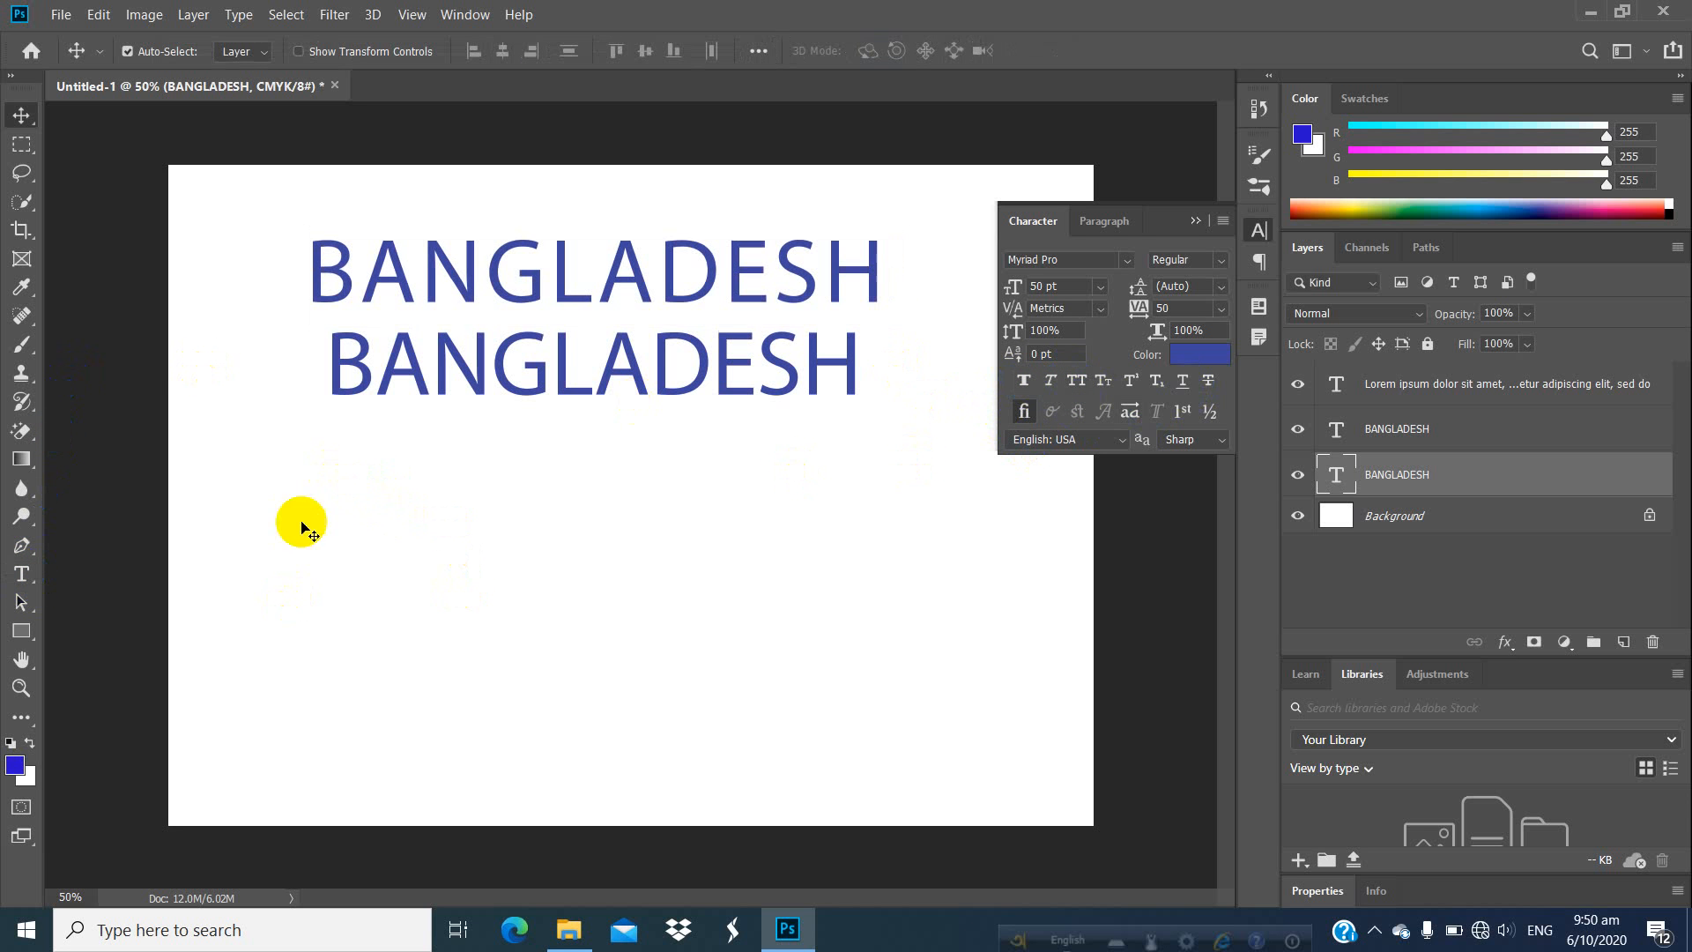
pyautogui.click(22, 574)
pyautogui.click(403, 518)
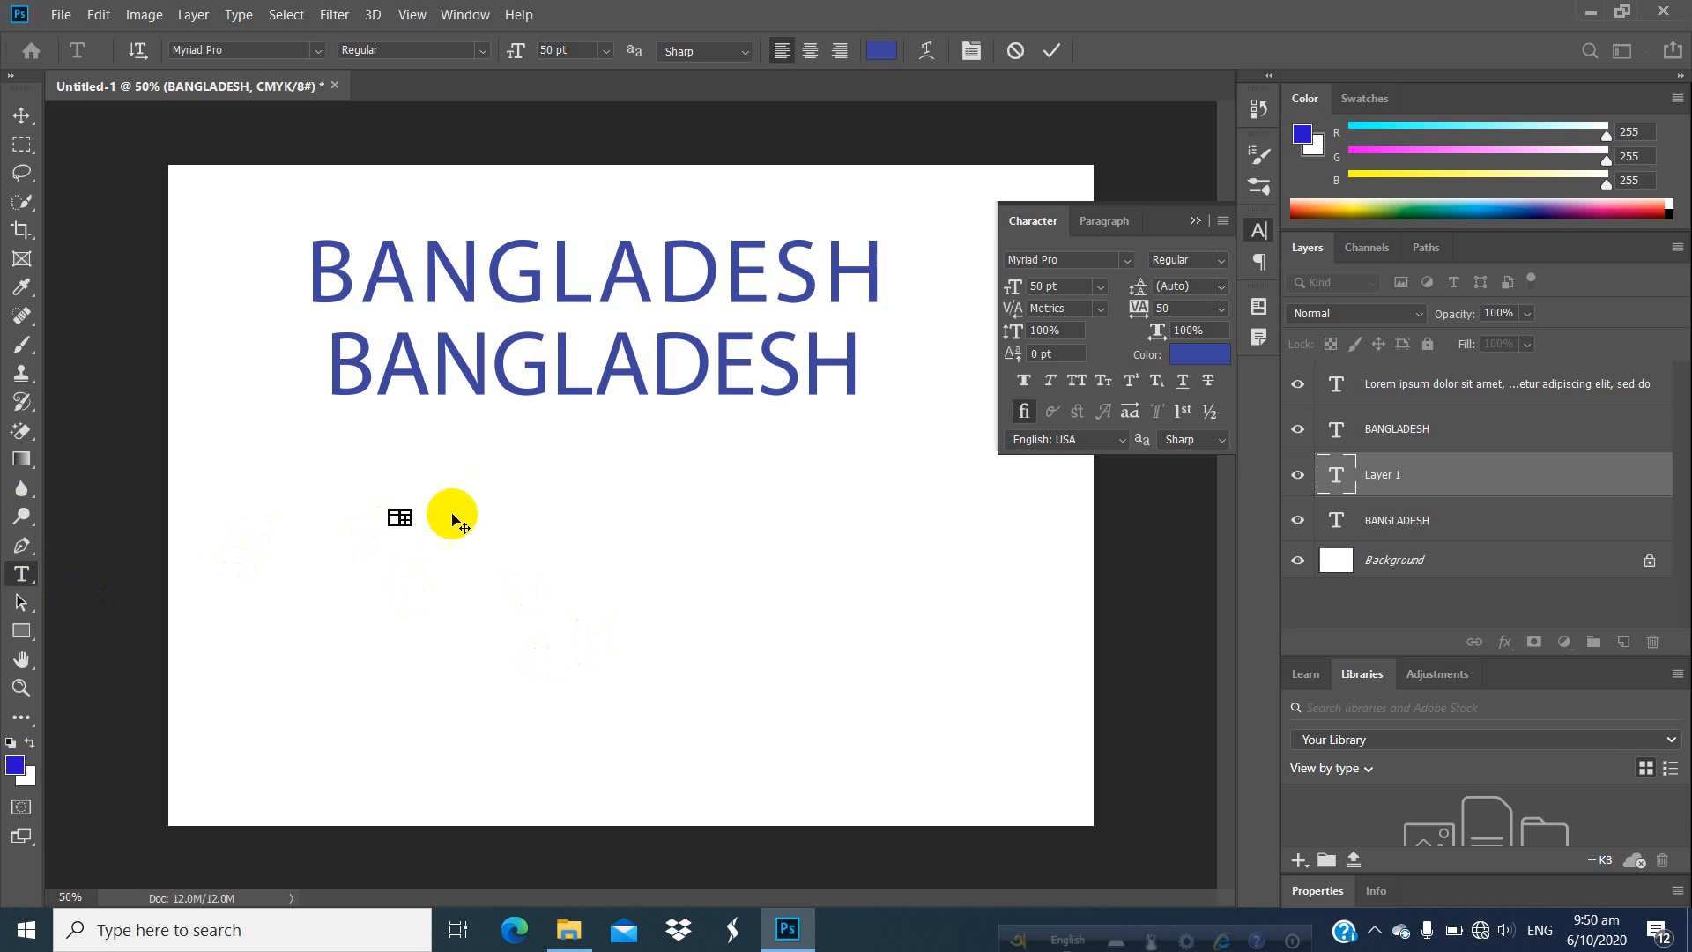
pyautogui.click(27, 112)
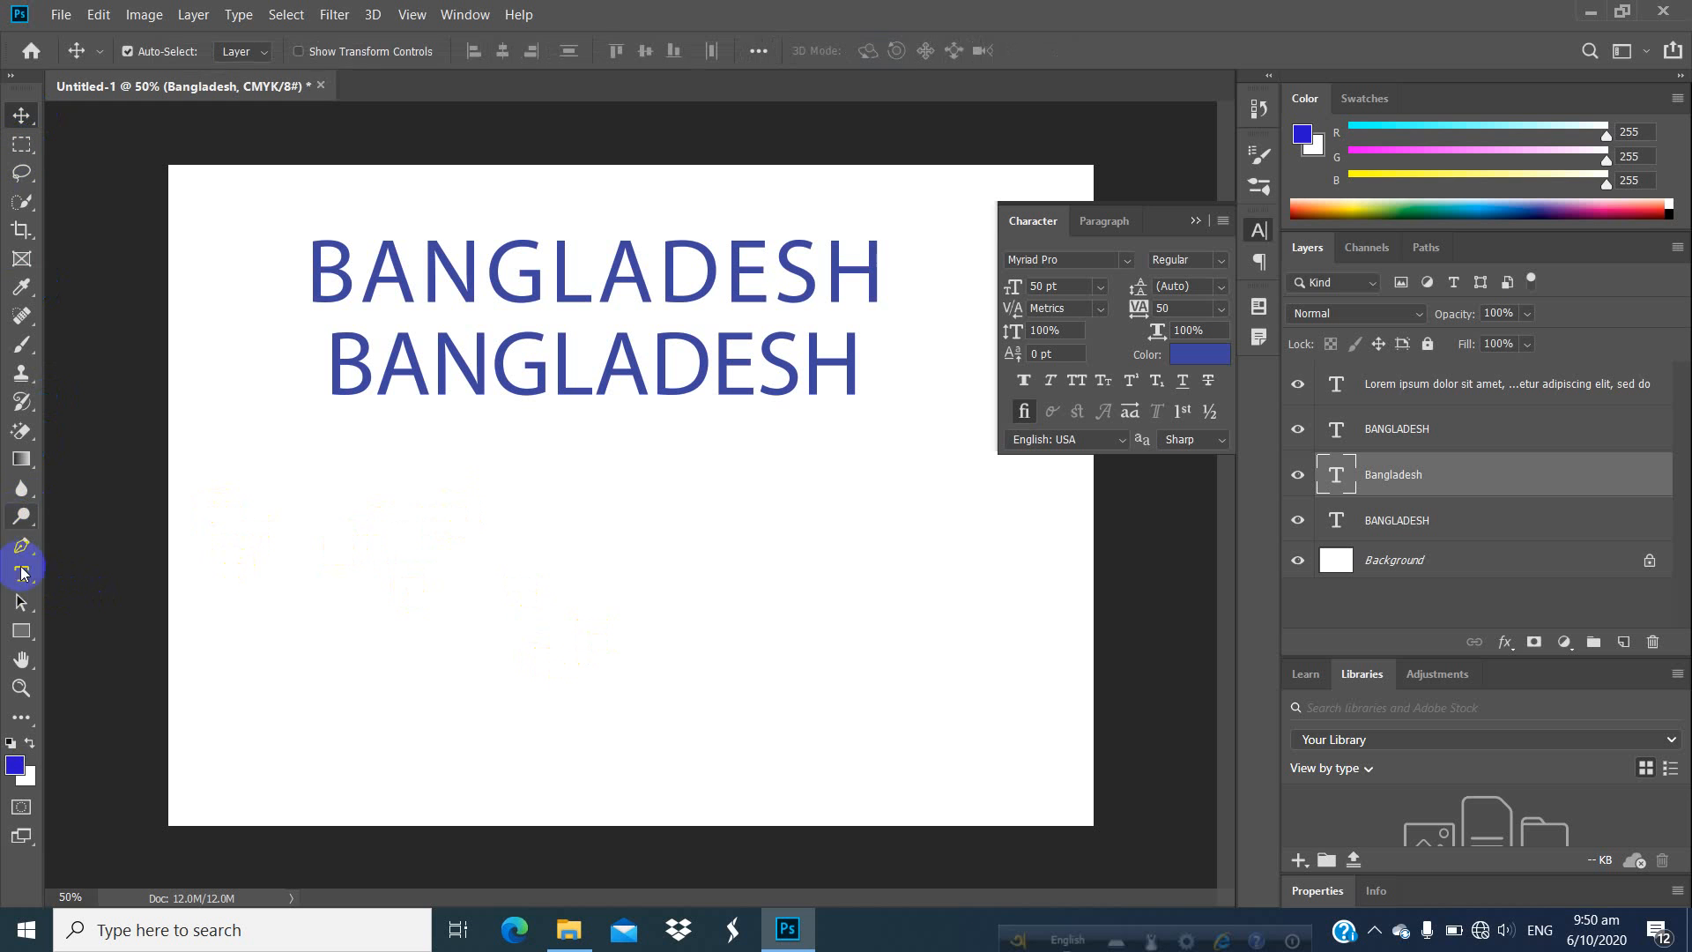
# Add the text Bangla in mixed case just below the second BANGLADESH line and commit it.
pyautogui.click(21, 573)
pyautogui.click(365, 461)
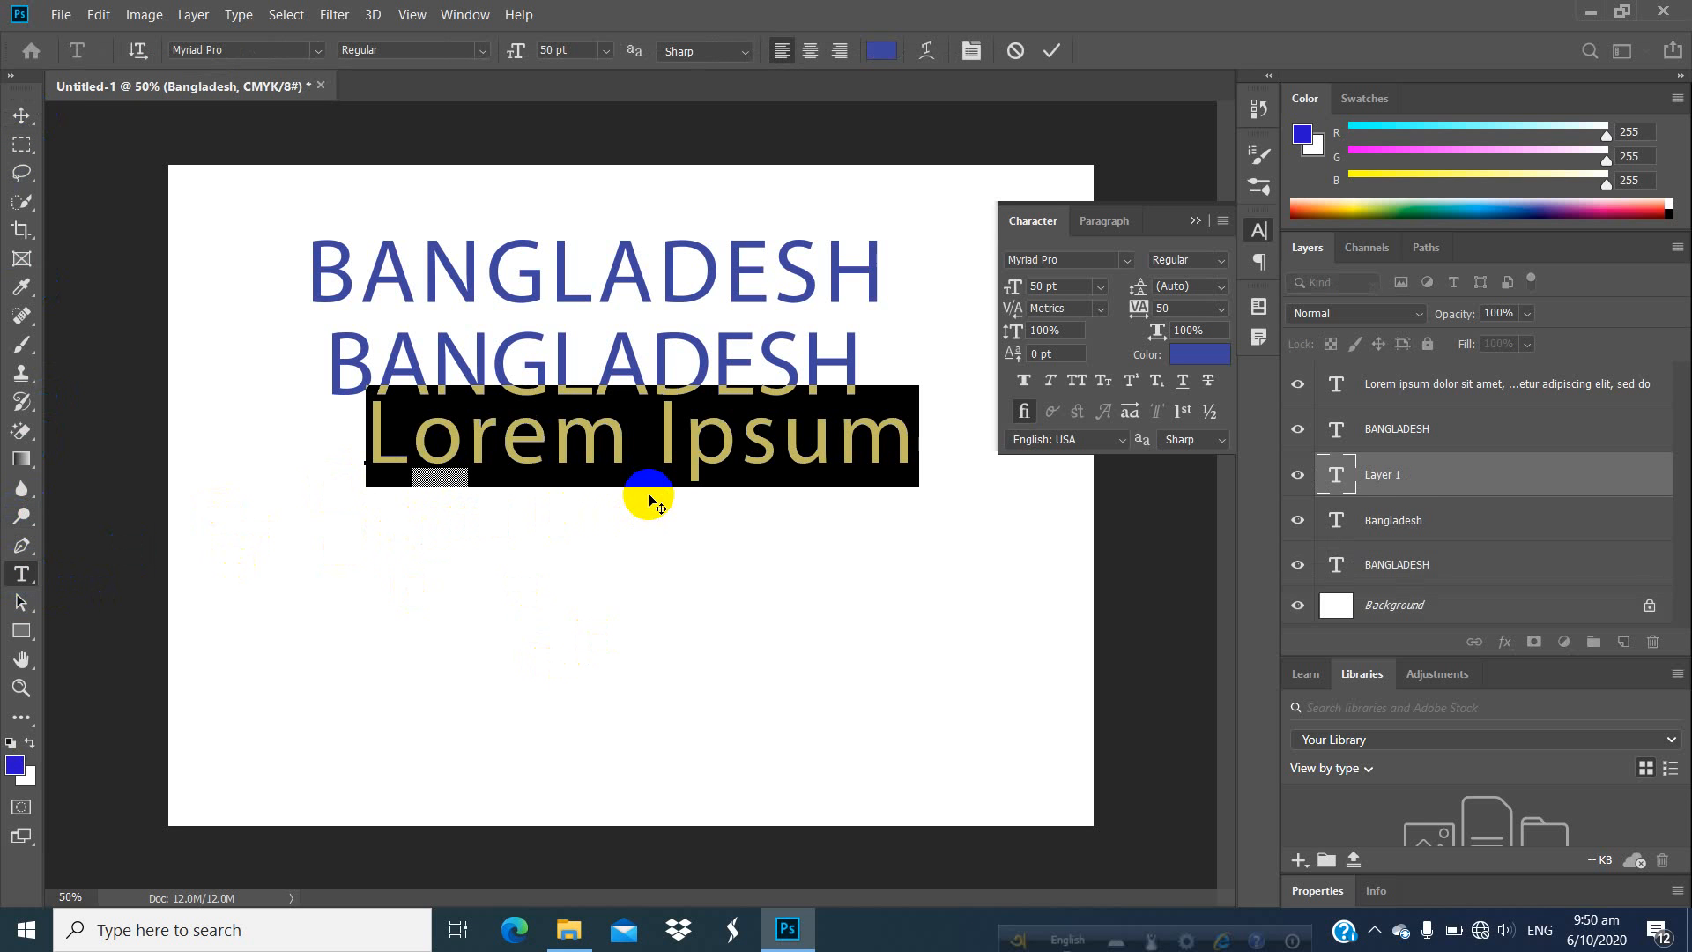
pyautogui.write('B')
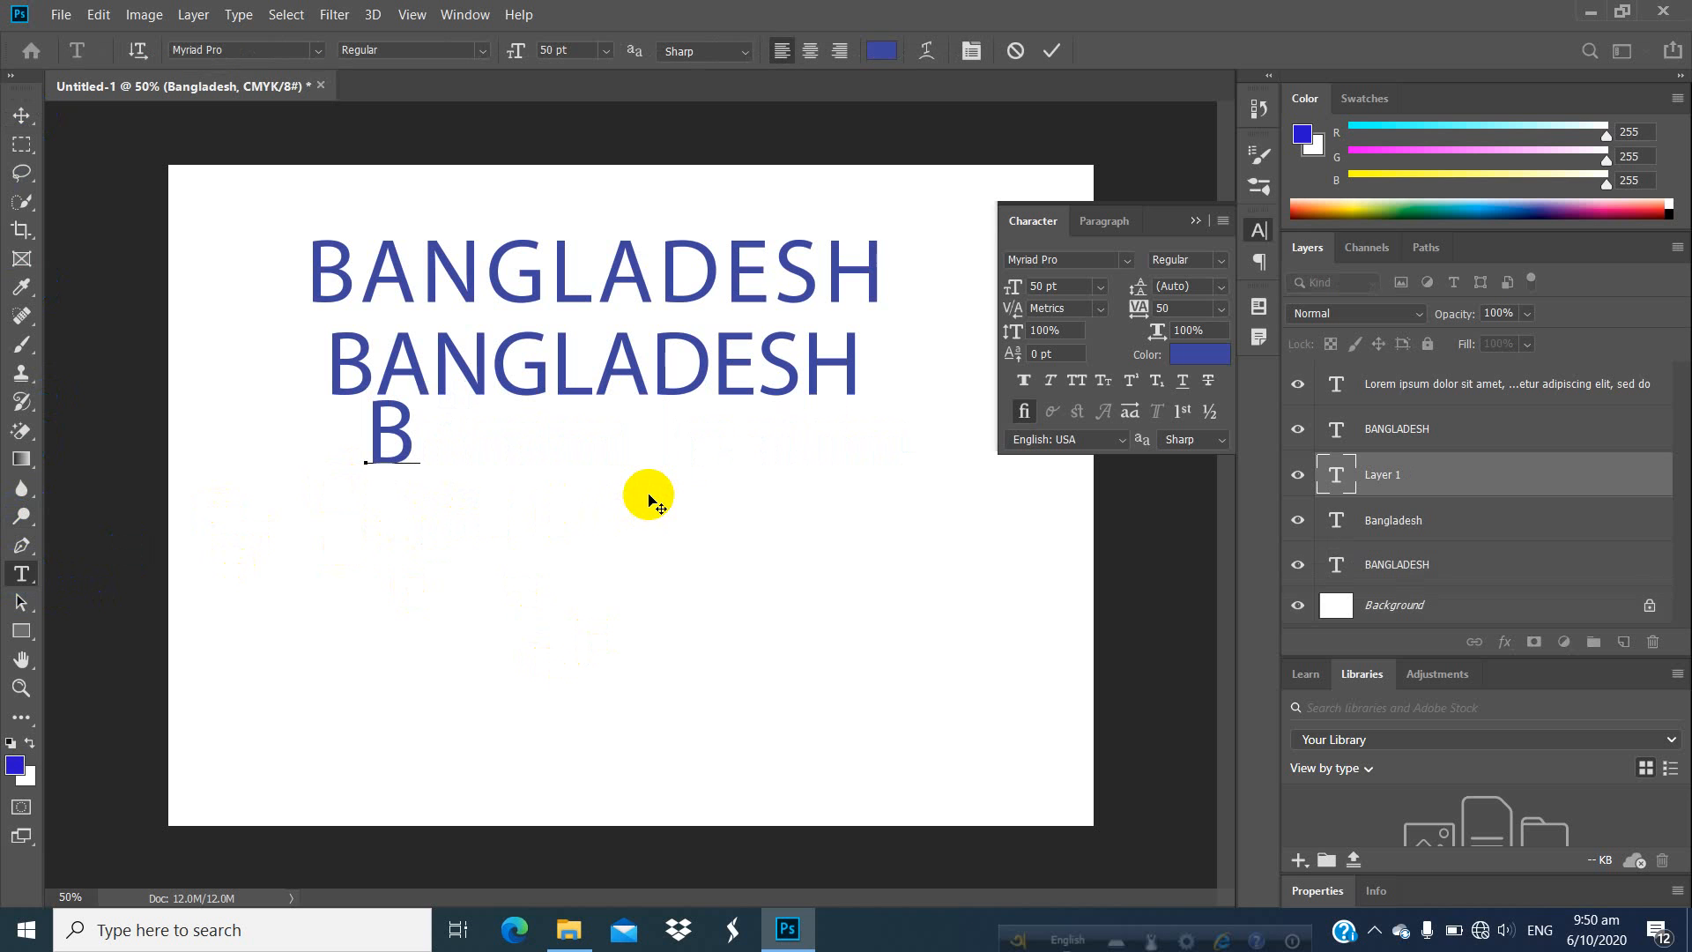
pyautogui.write('an')
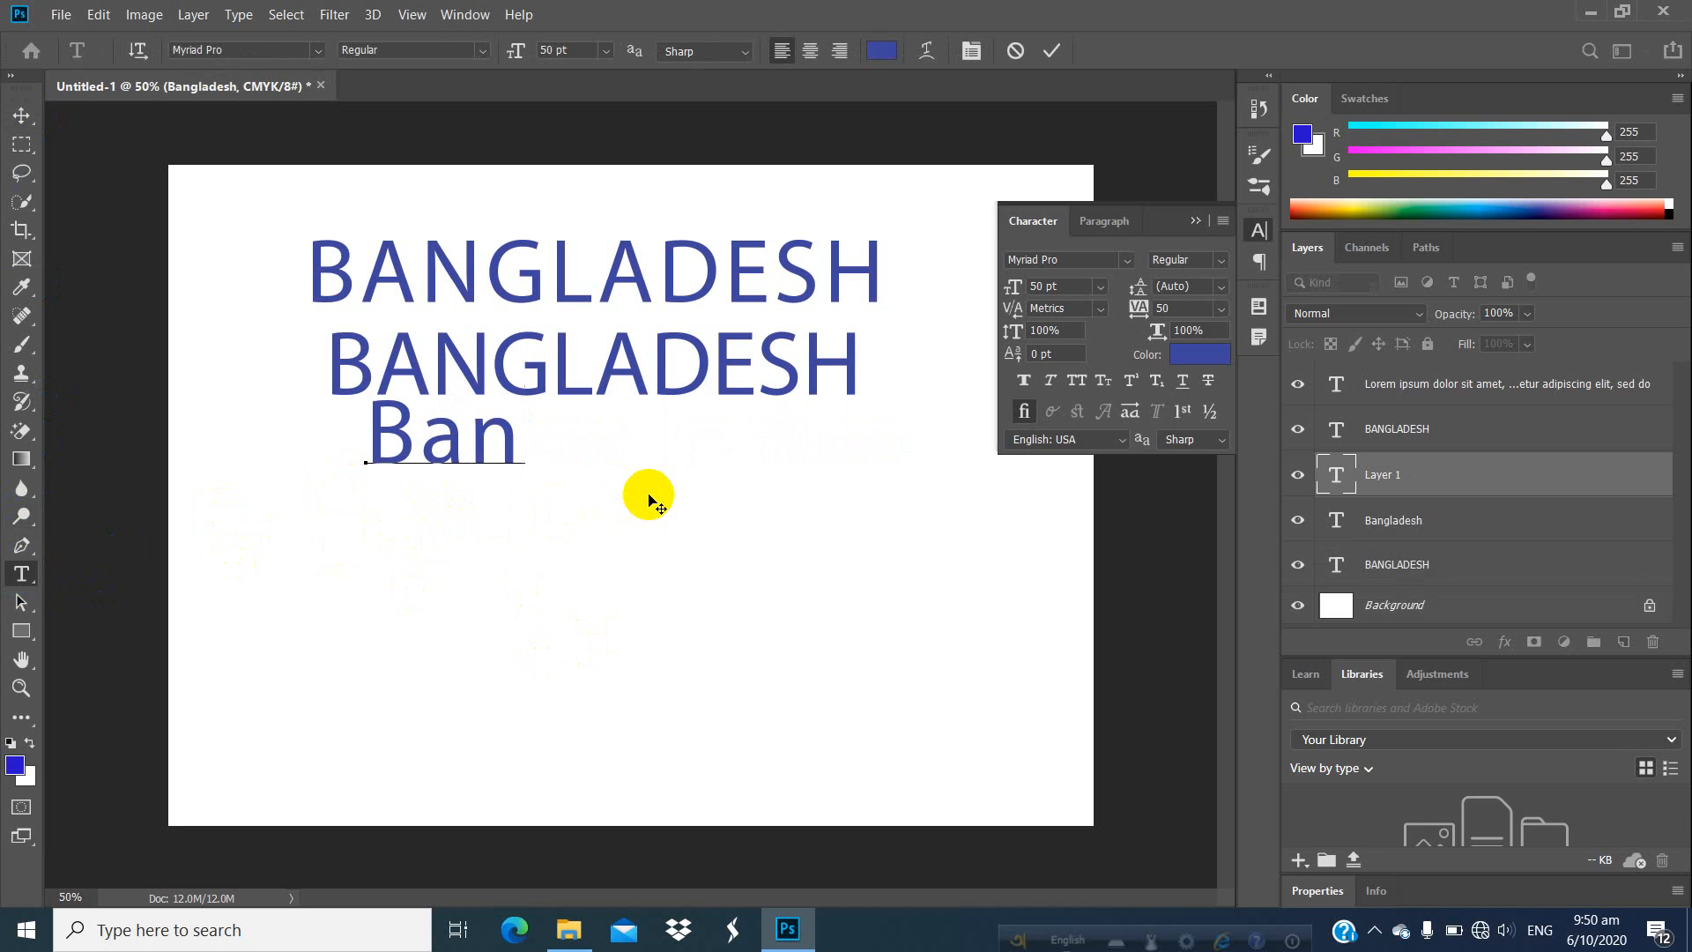
pyautogui.write('fgla')
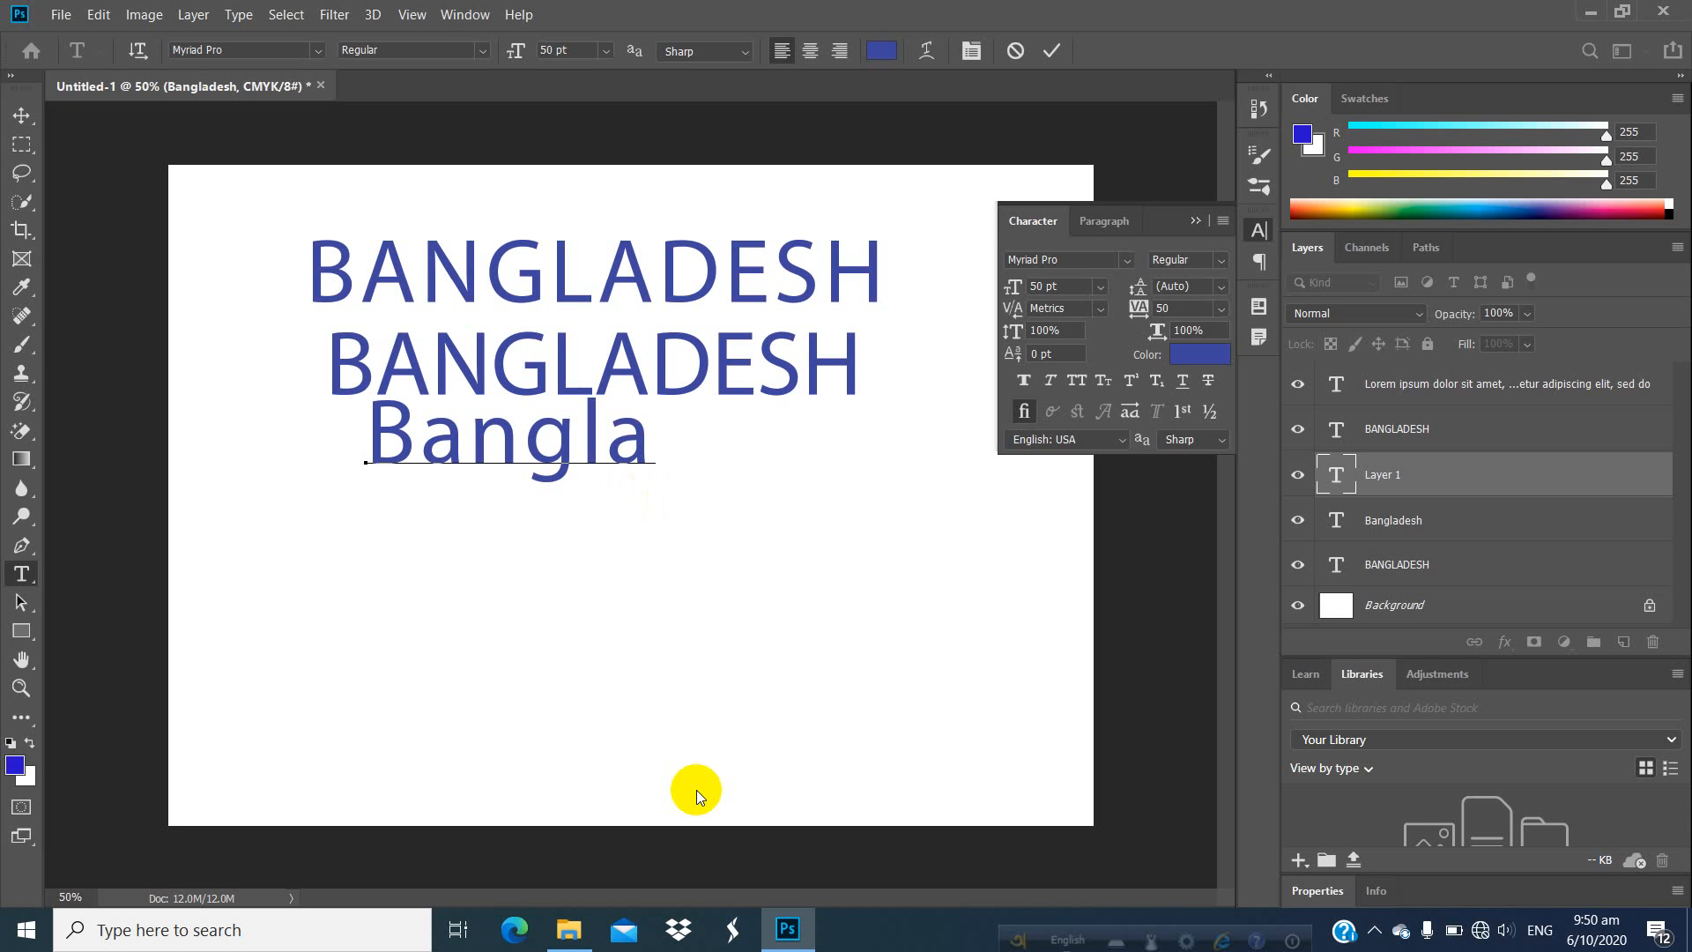
pyautogui.click(21, 115)
# Select the word Bangla, try All Caps on it, then apply Small Caps instead.
pyautogui.press('t')
pyautogui.doubleClick(544, 441)
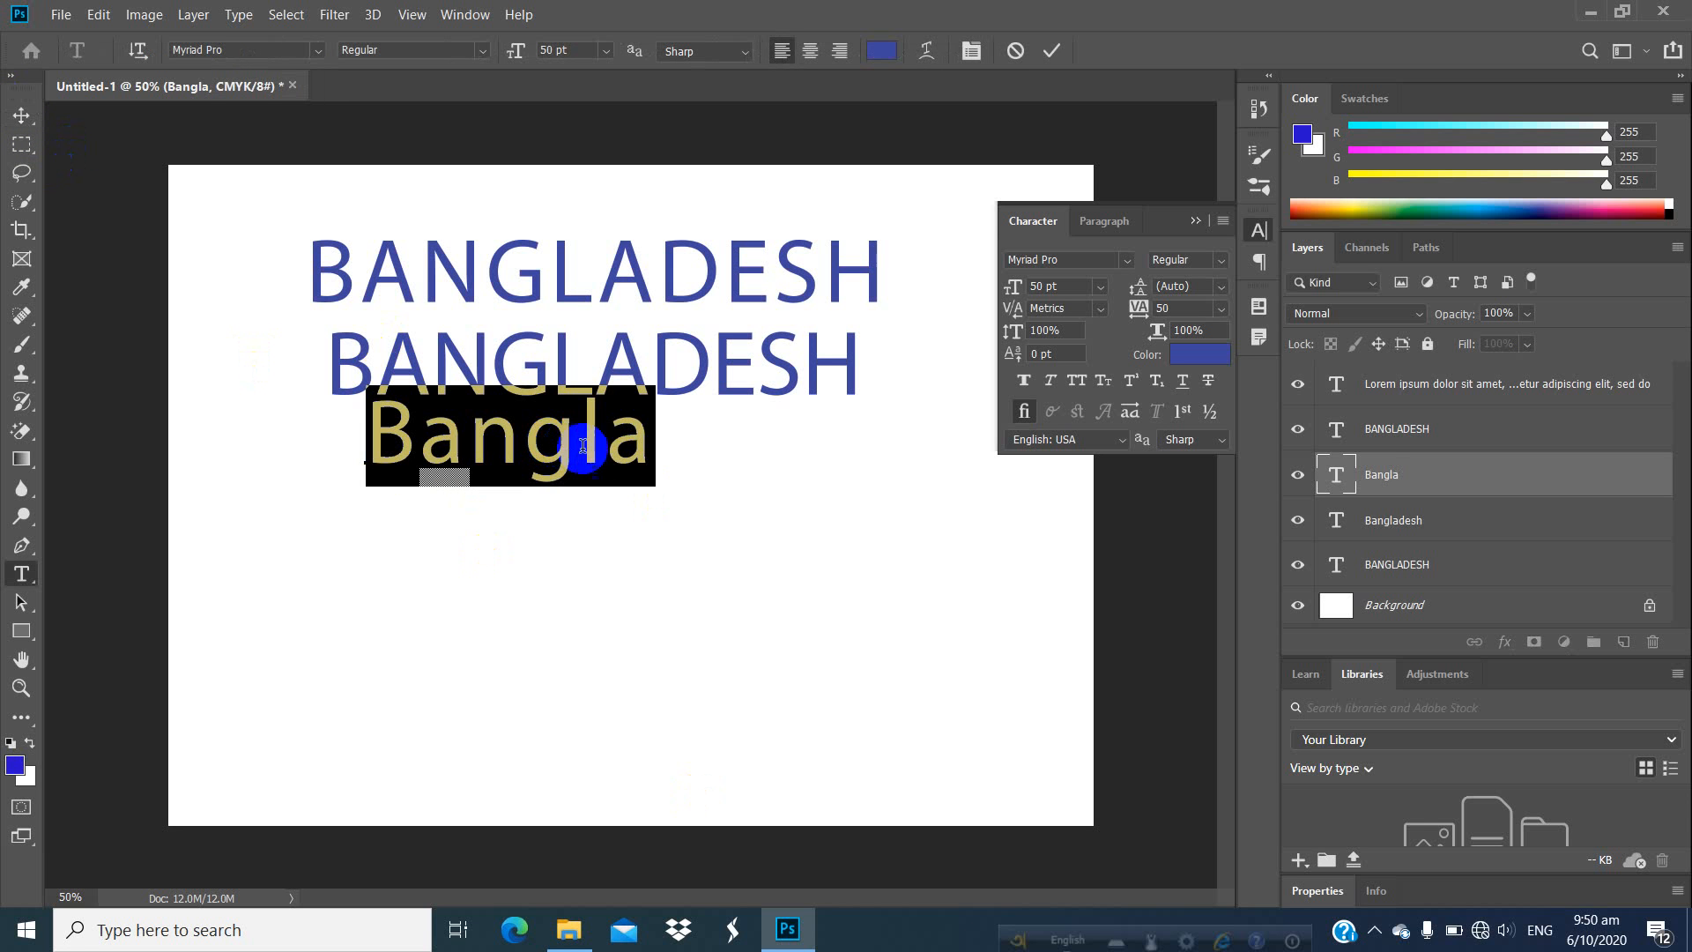
pyautogui.click(596, 454)
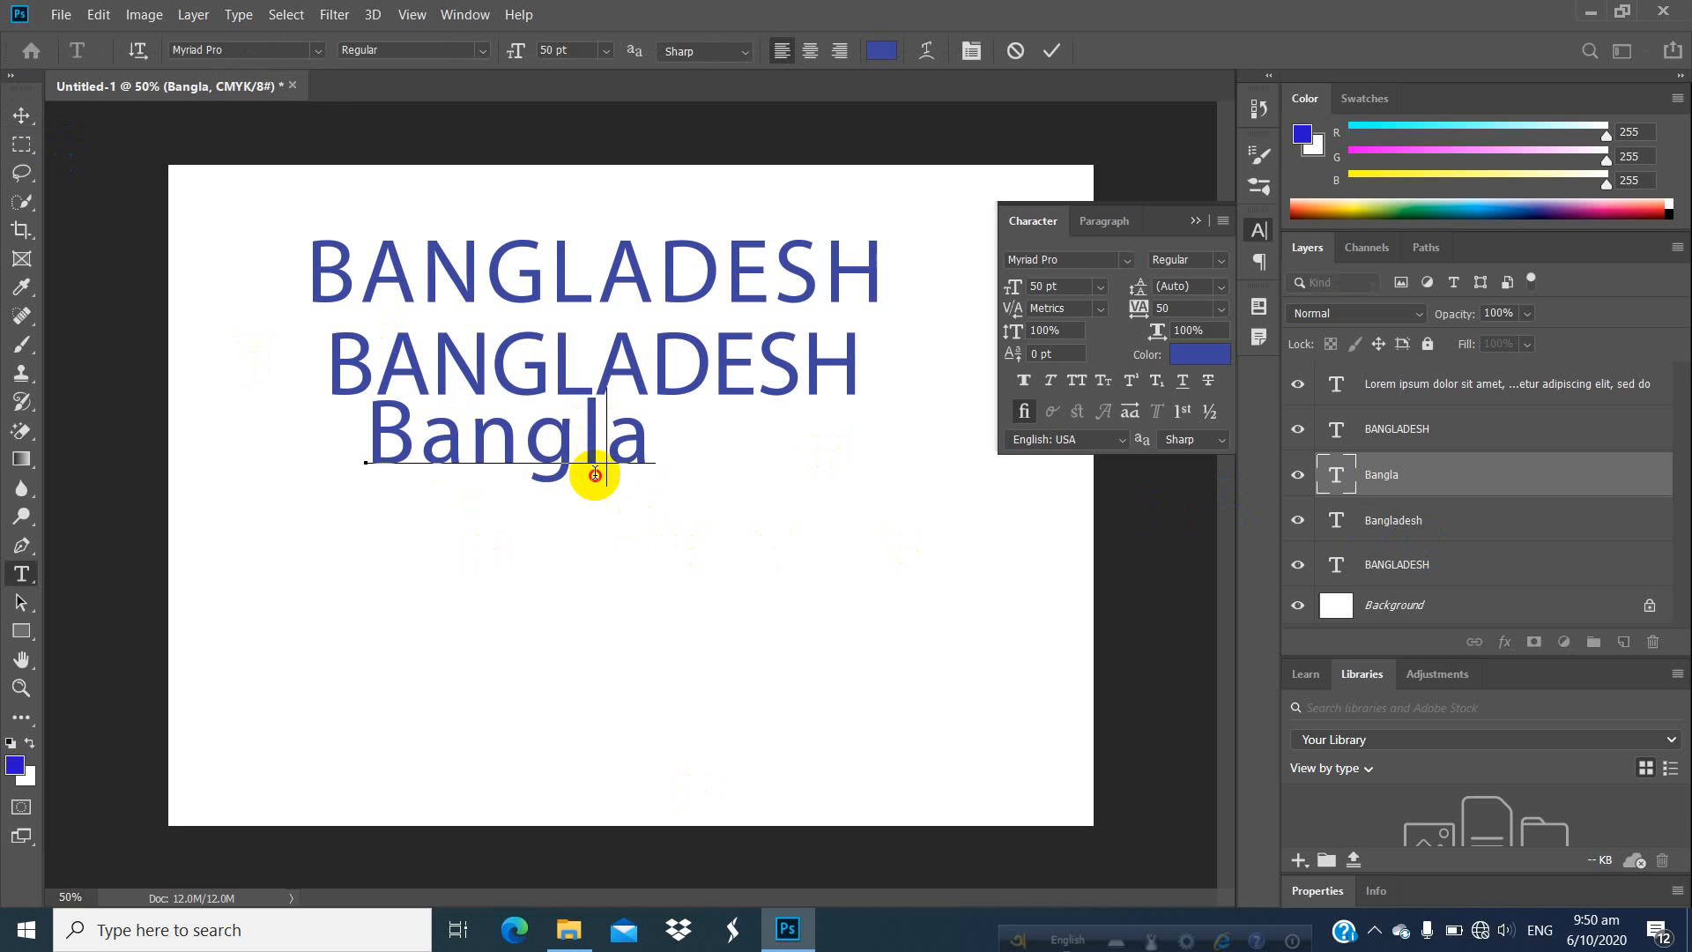
pyautogui.doubleClick(616, 432)
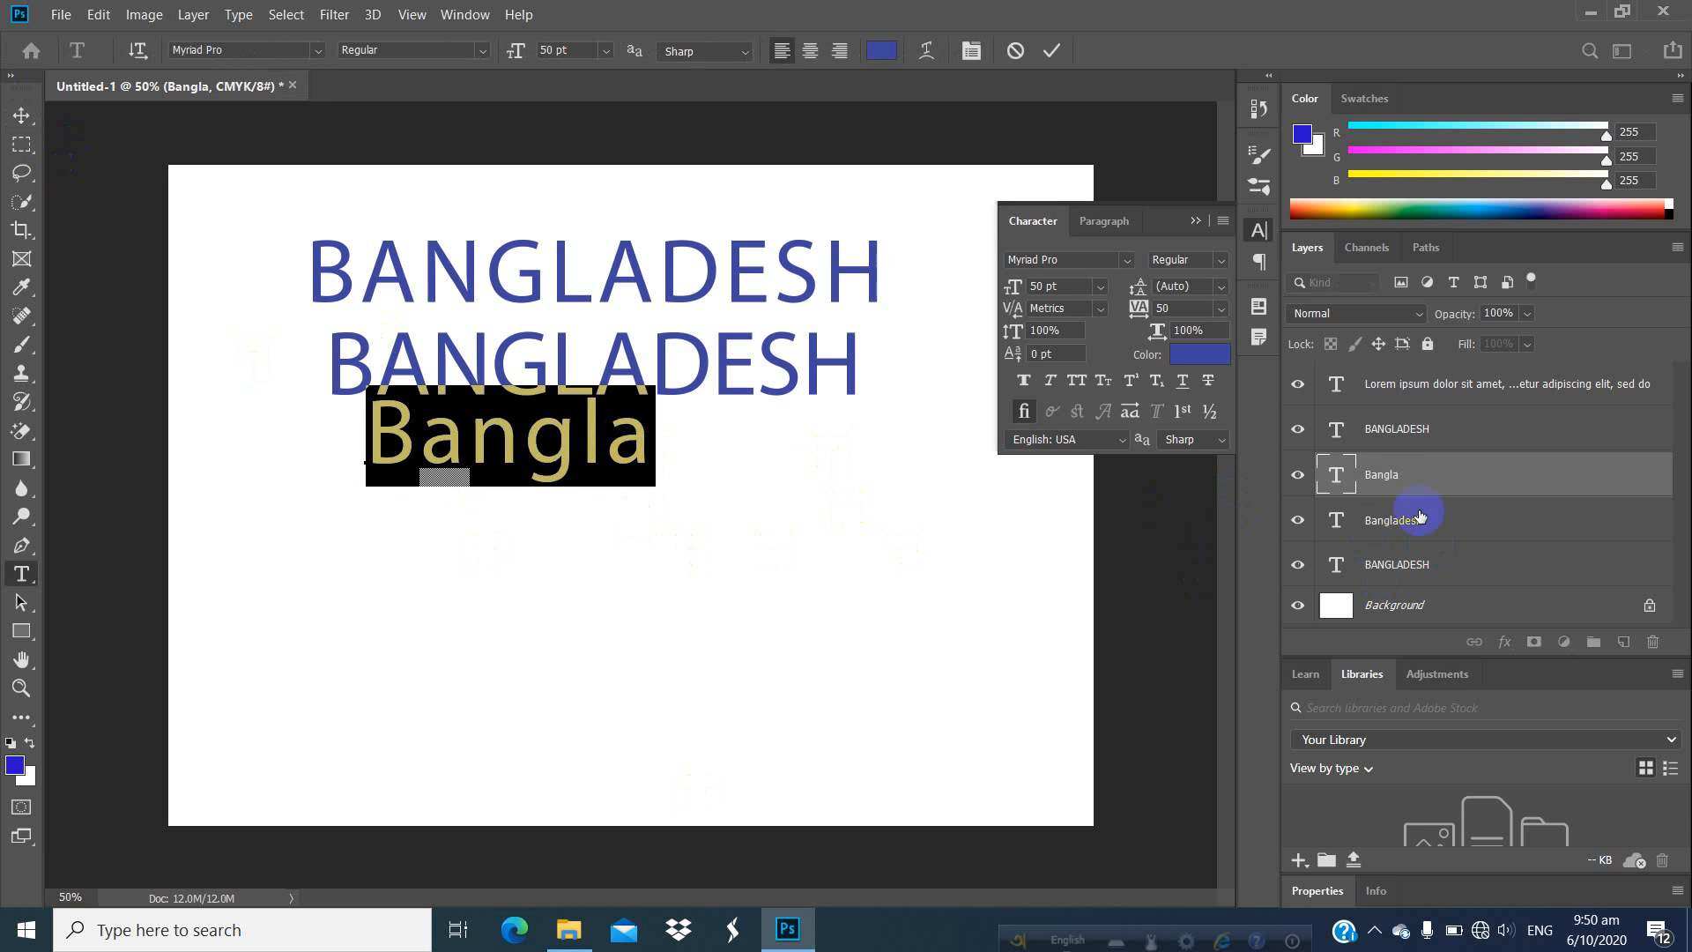
pyautogui.click(1077, 382)
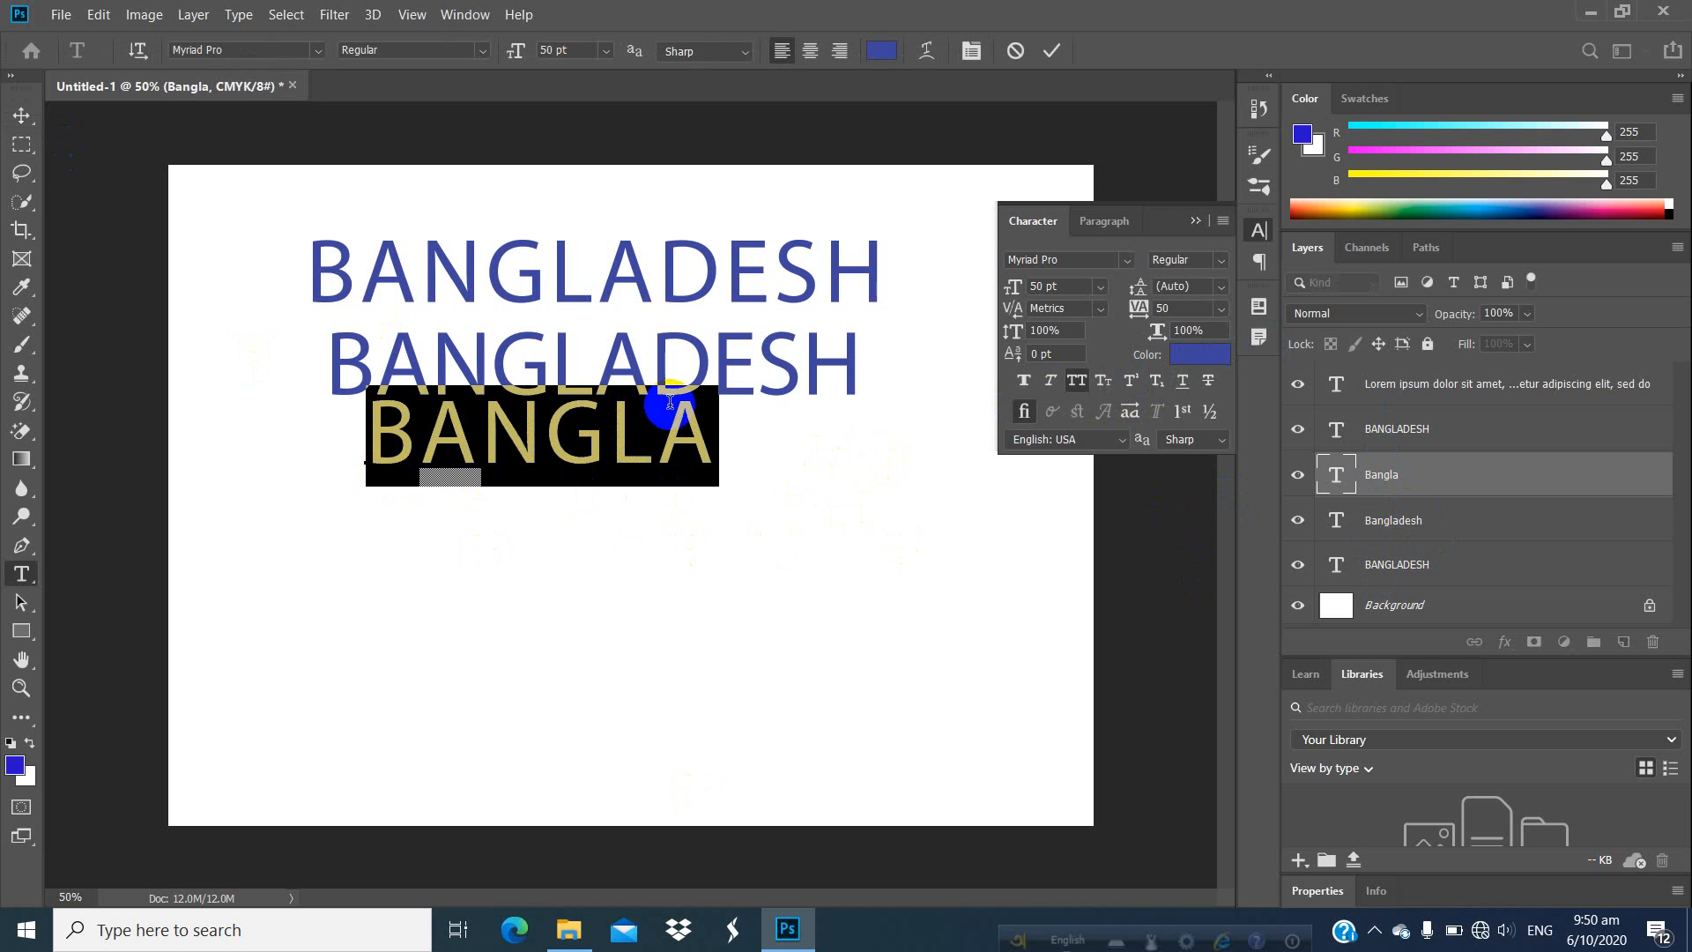
pyautogui.click(1078, 381)
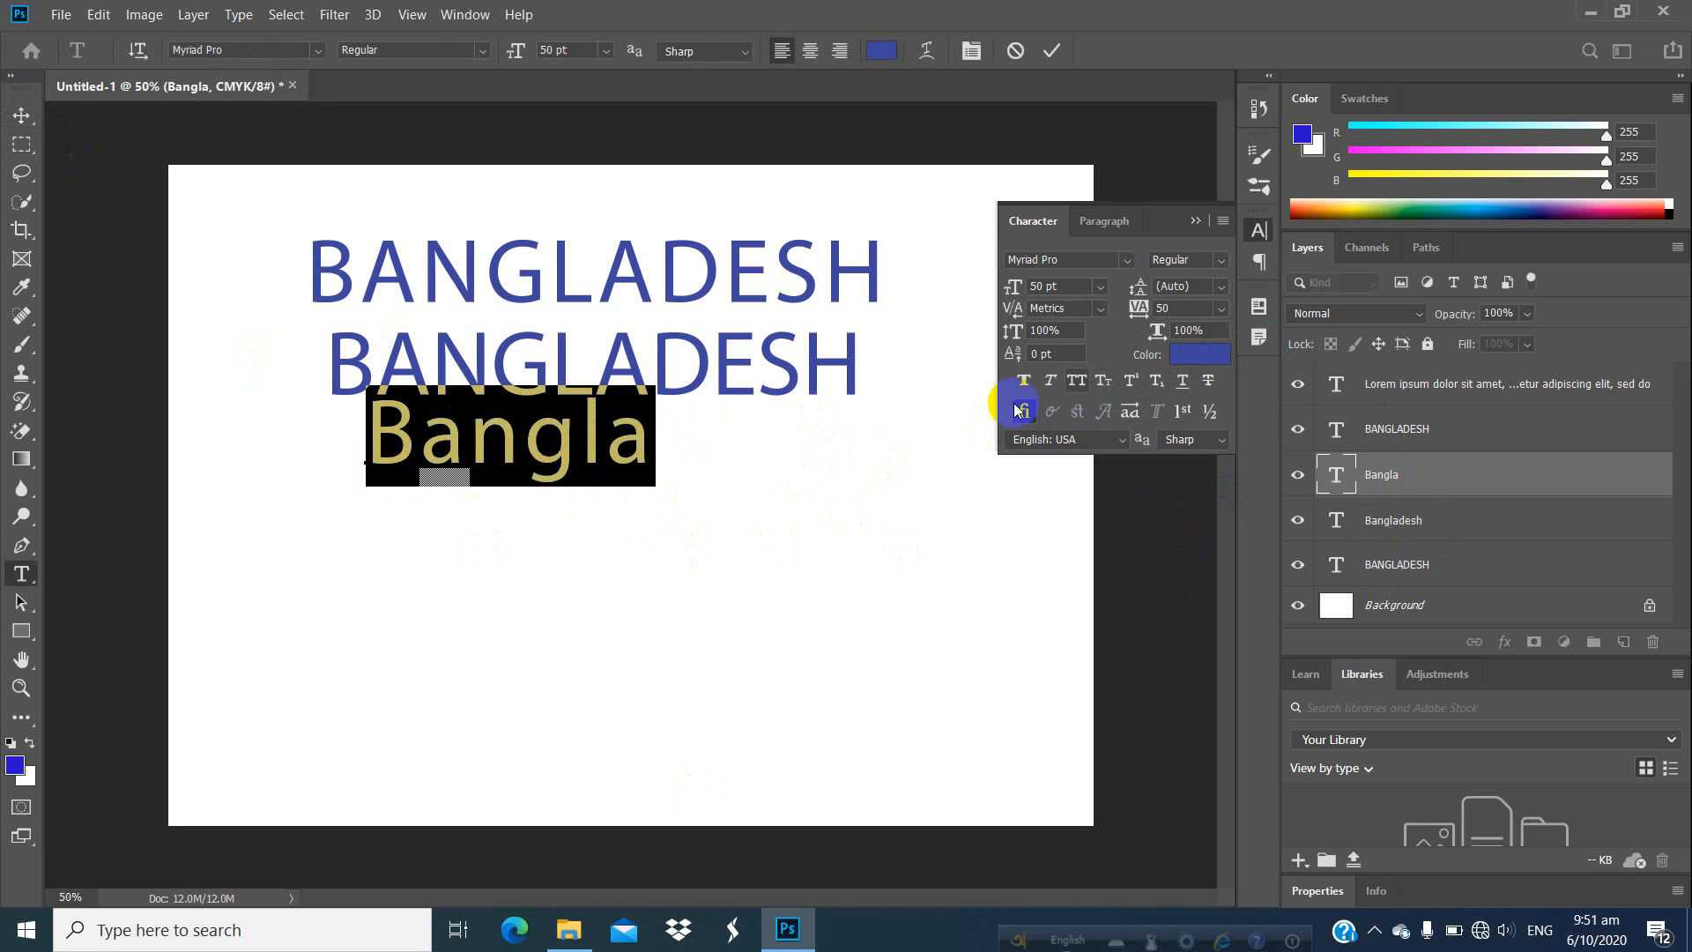
pyautogui.click(1103, 383)
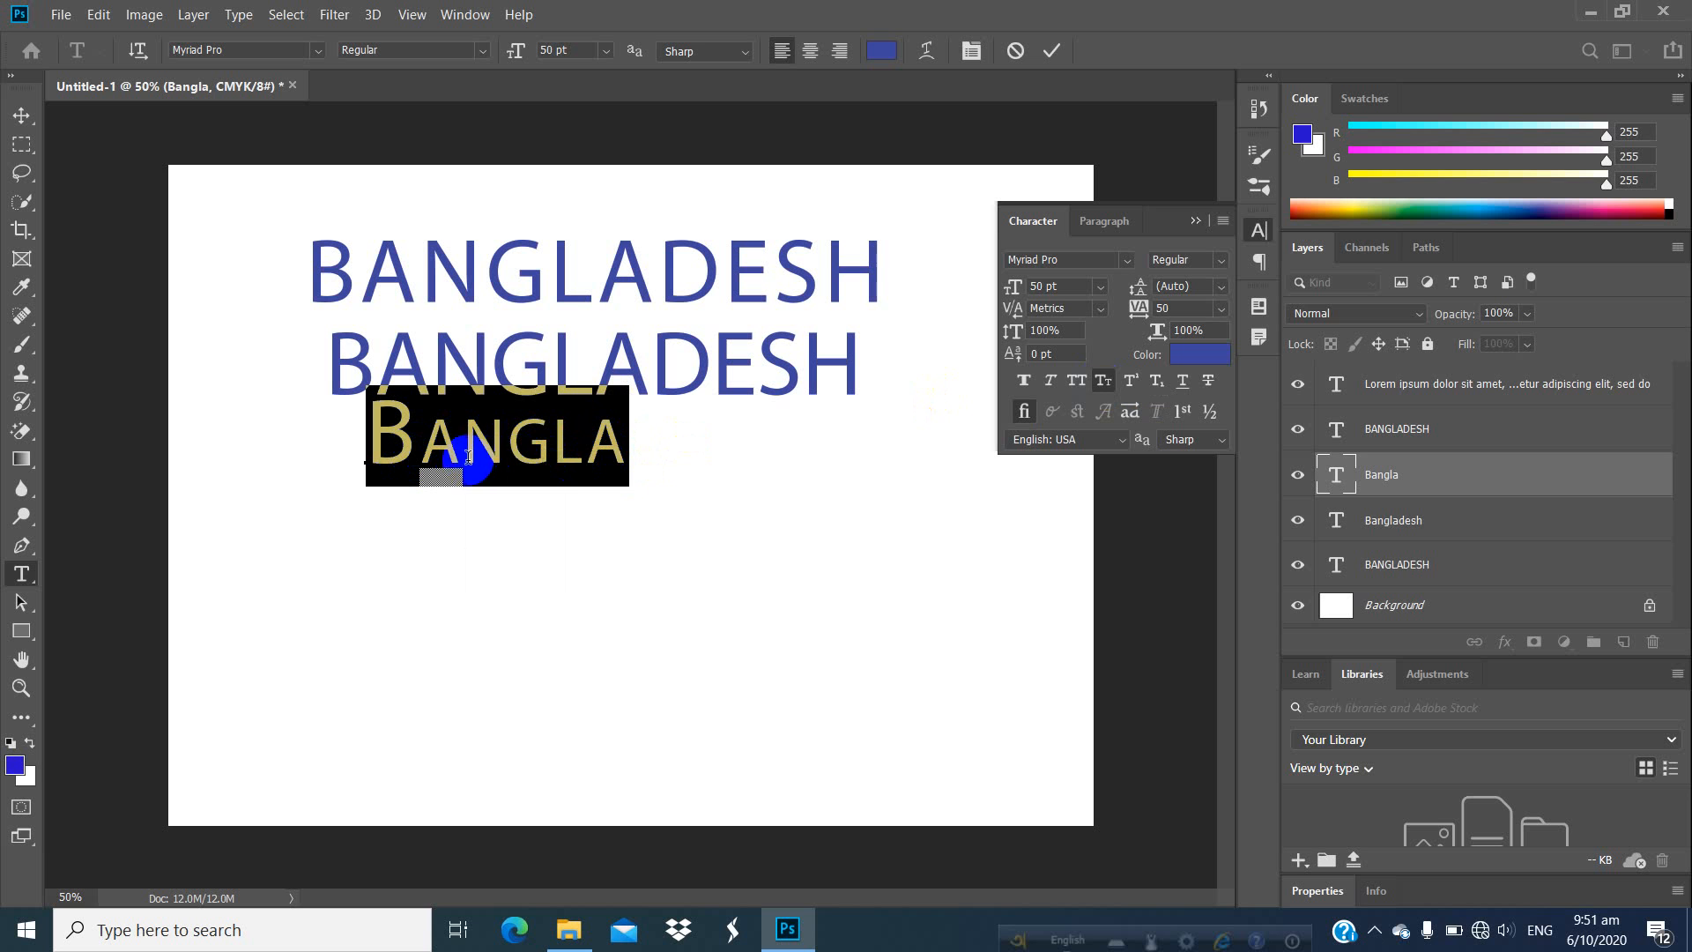
# Try Superscript on the whole word Bangla, then turn it off.
pyautogui.moveTo(506, 452)
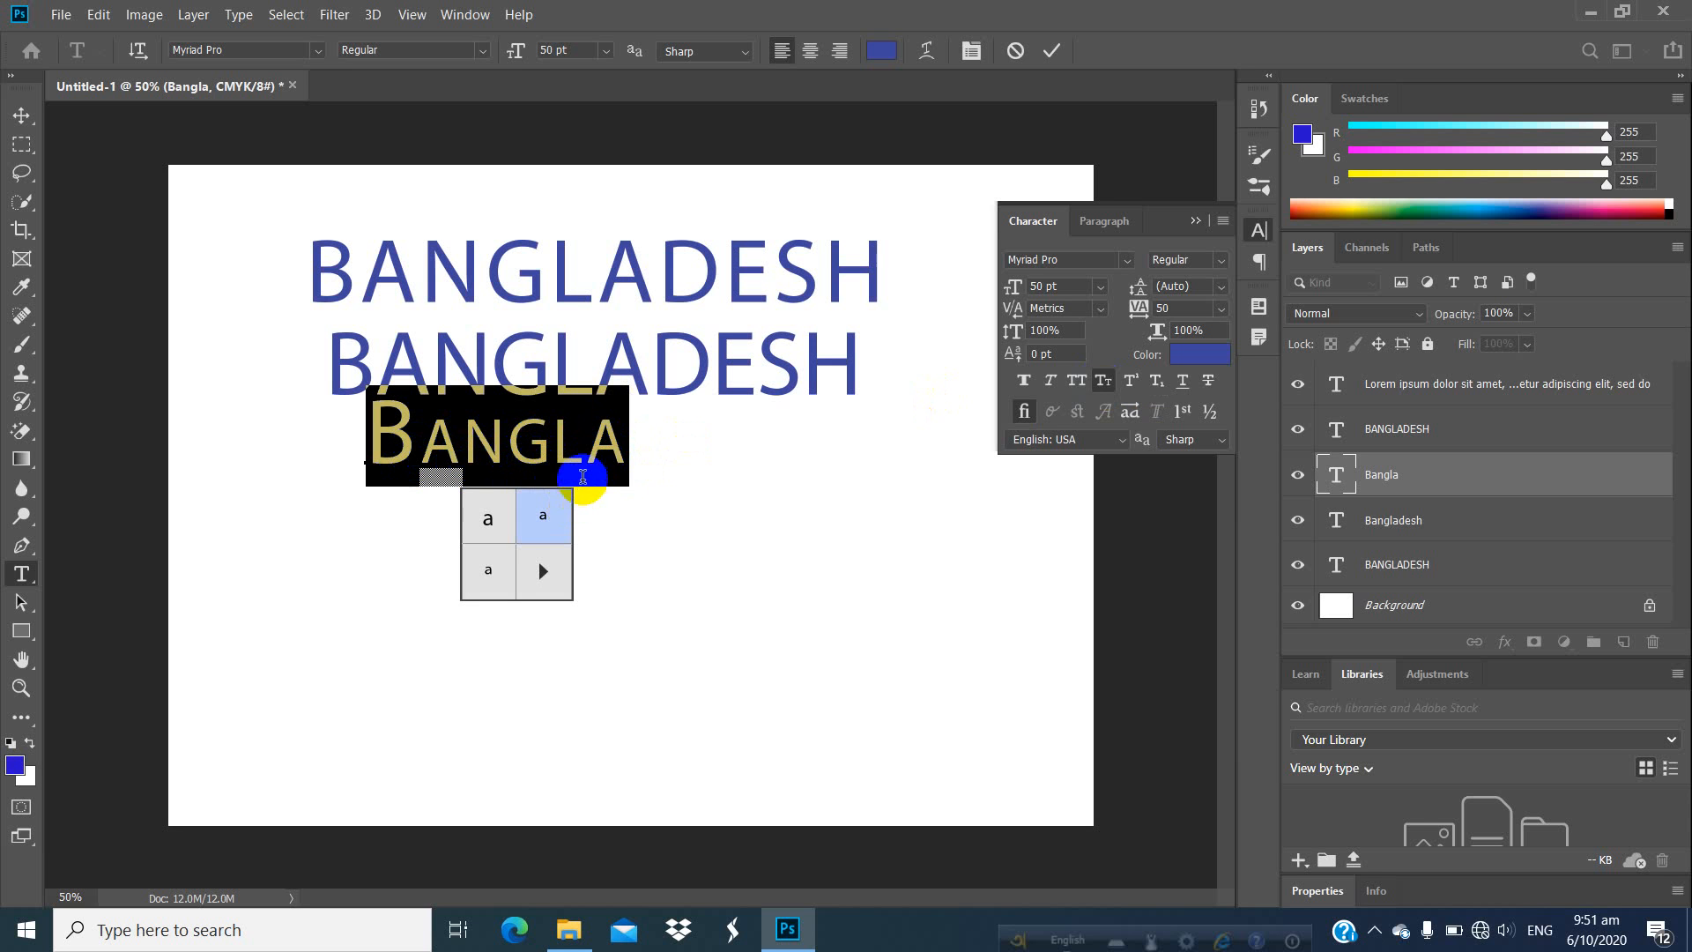
pyautogui.click(1129, 382)
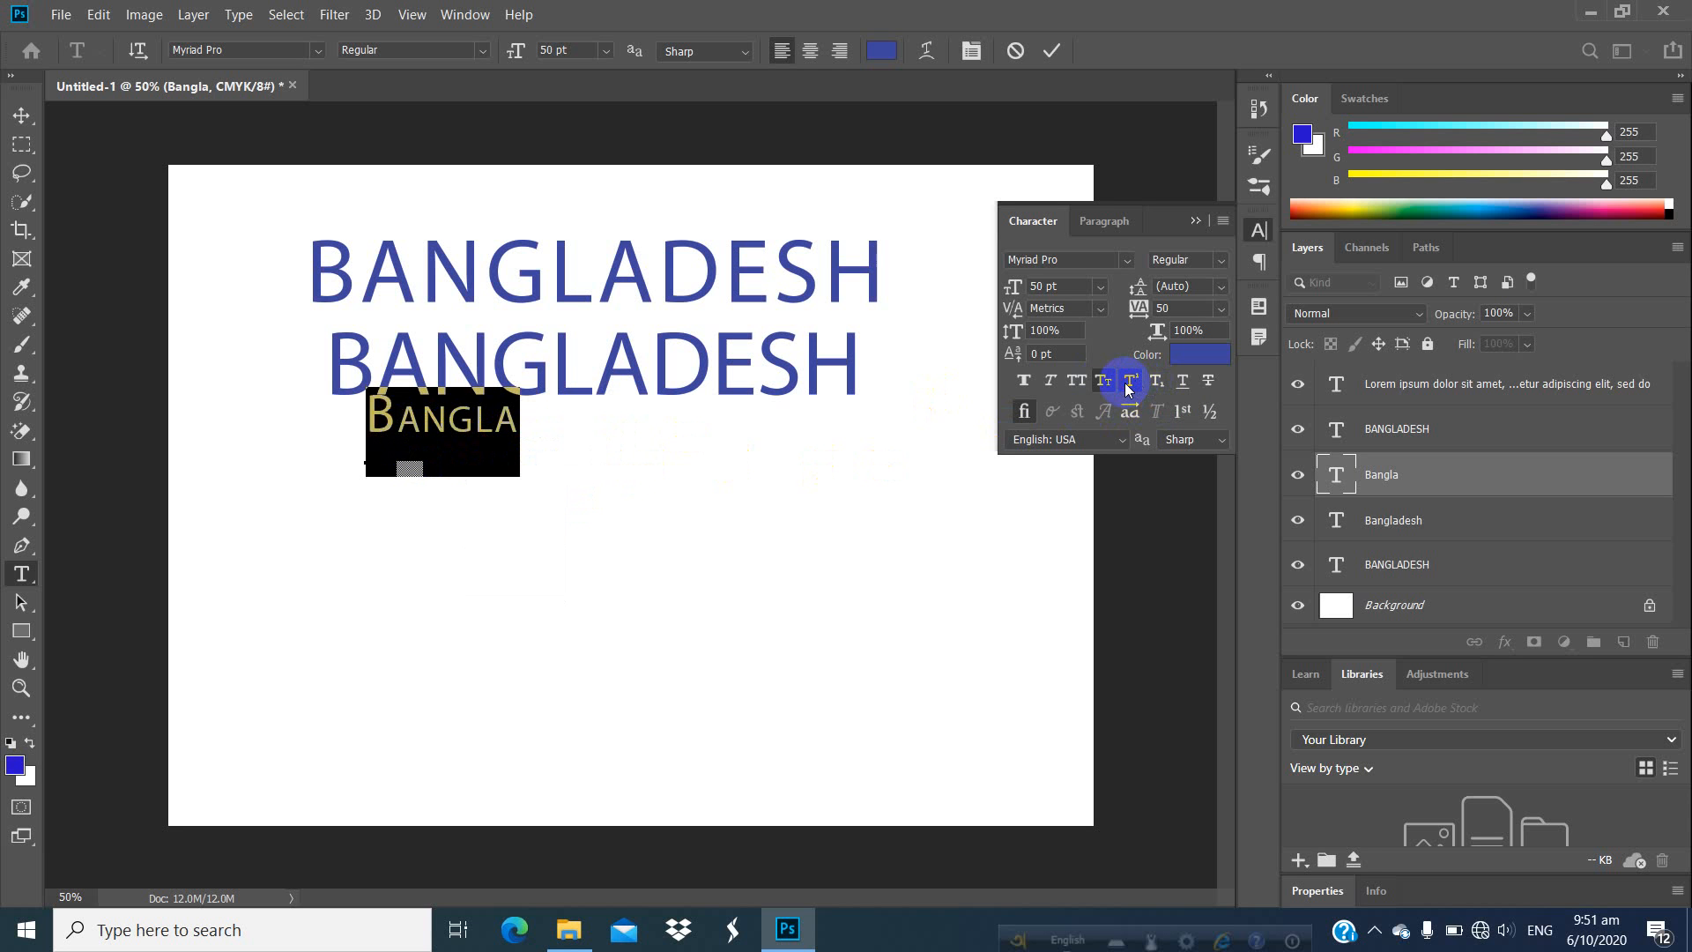
pyautogui.click(1129, 384)
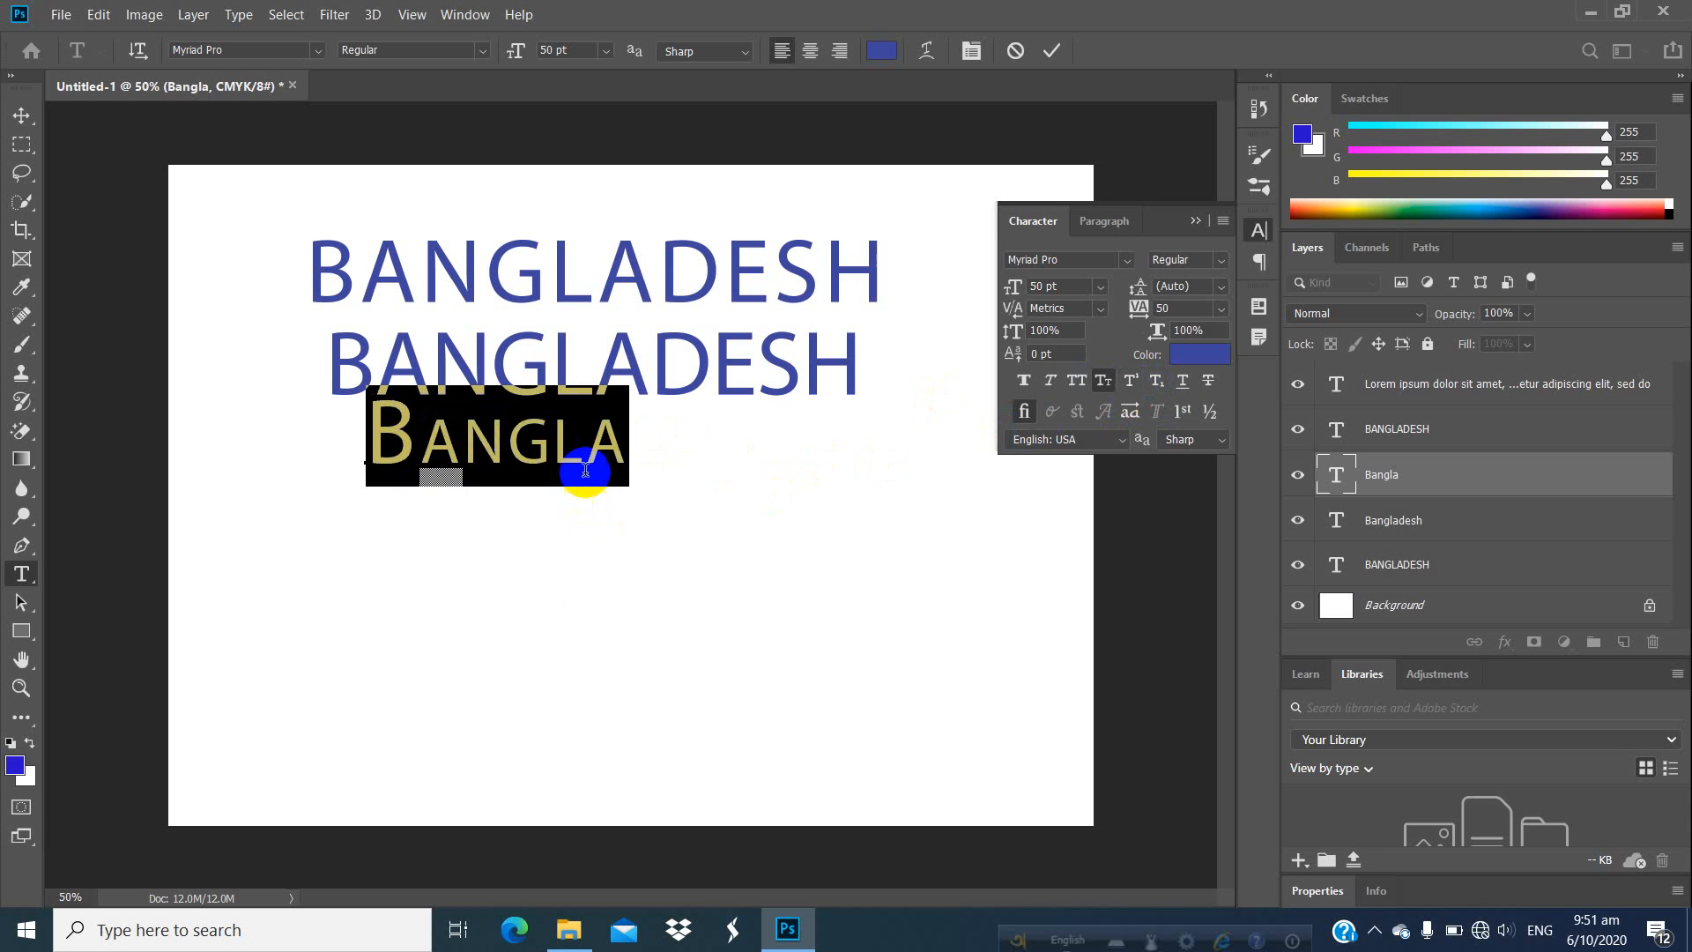
# Apply Superscript to only the last letter of Bangla and deselect that letter.
pyautogui.click(627, 439)
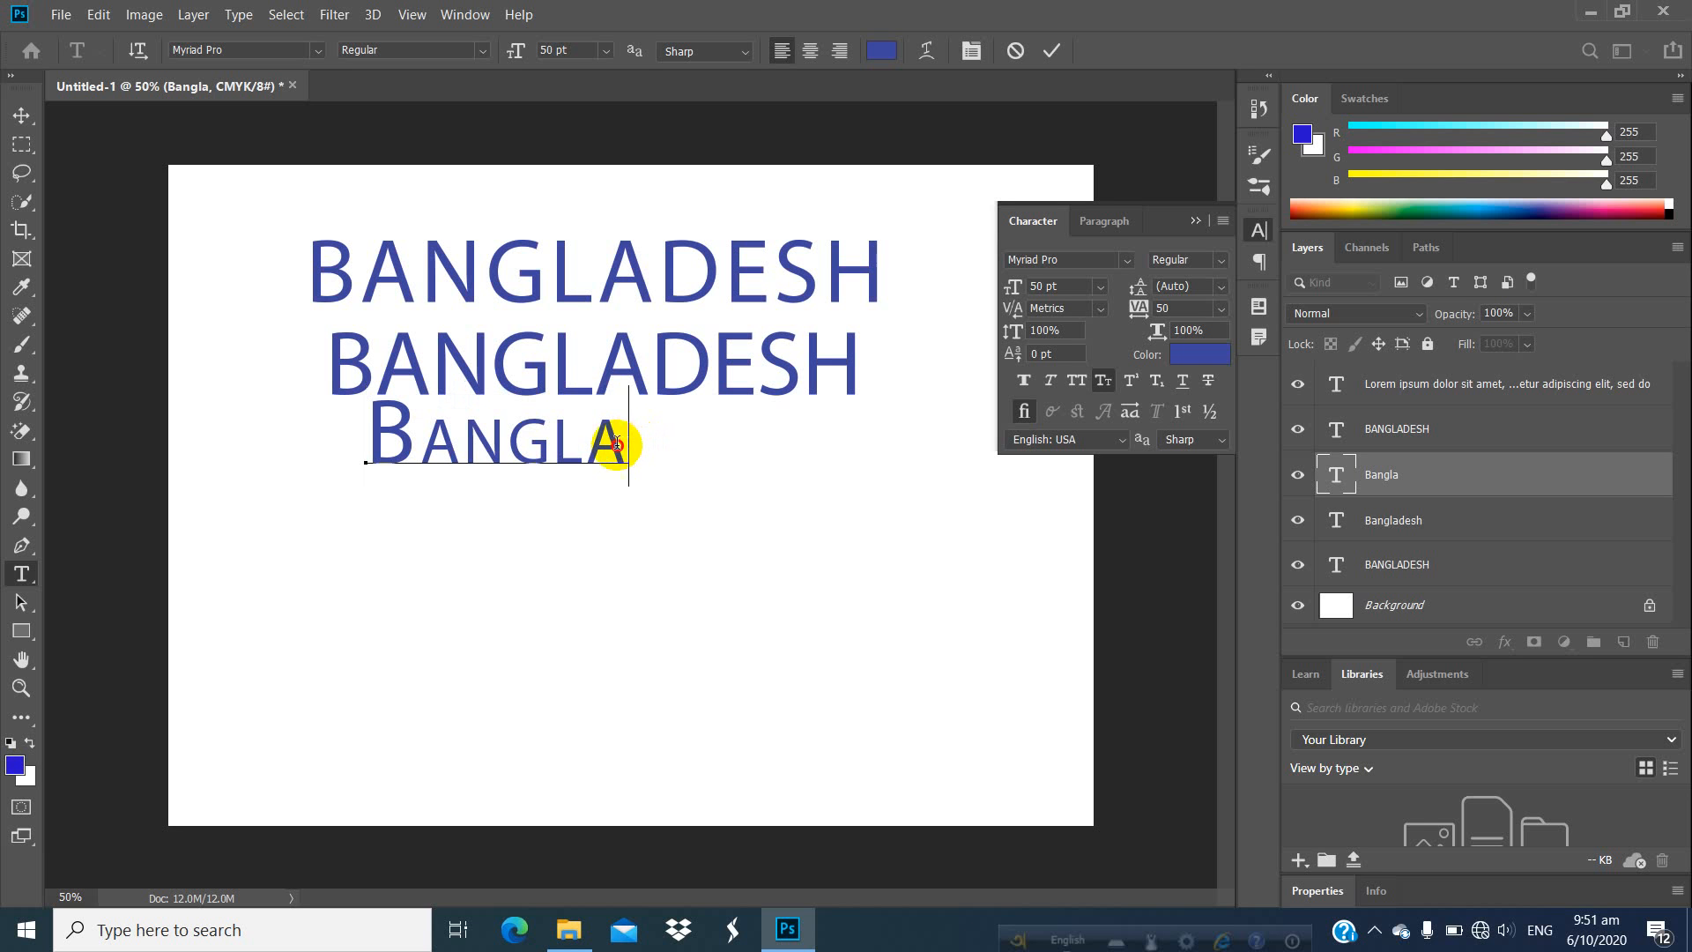
pyautogui.moveTo(616, 443); pyautogui.dragTo(582, 441)
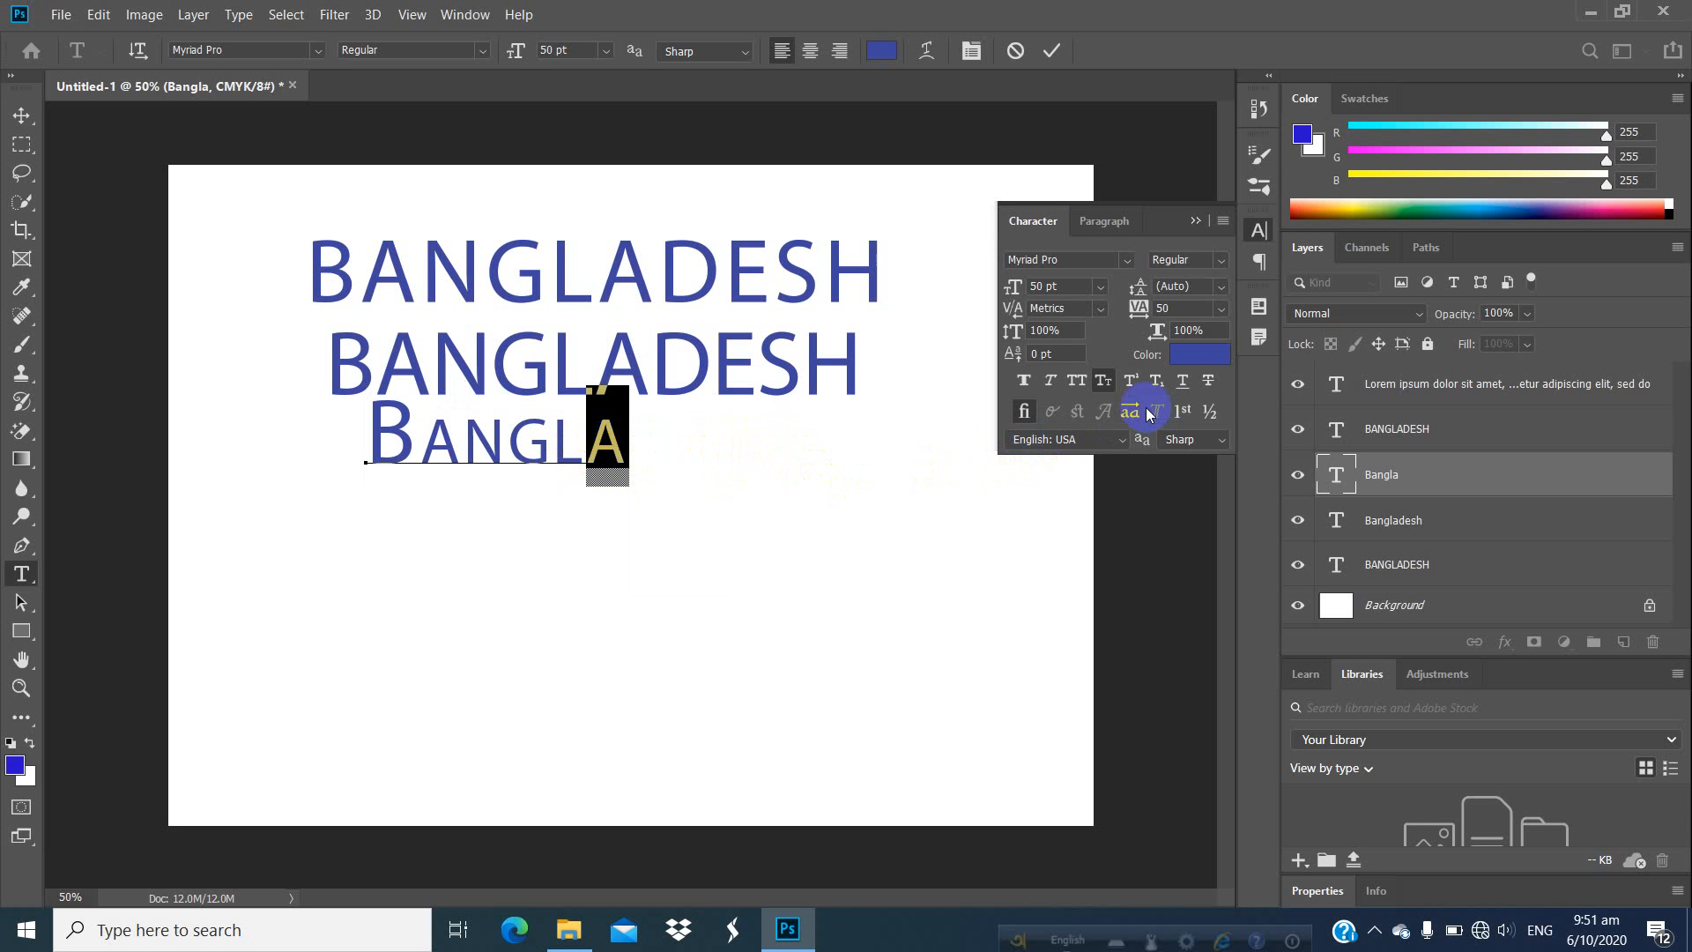
pyautogui.click(1125, 384)
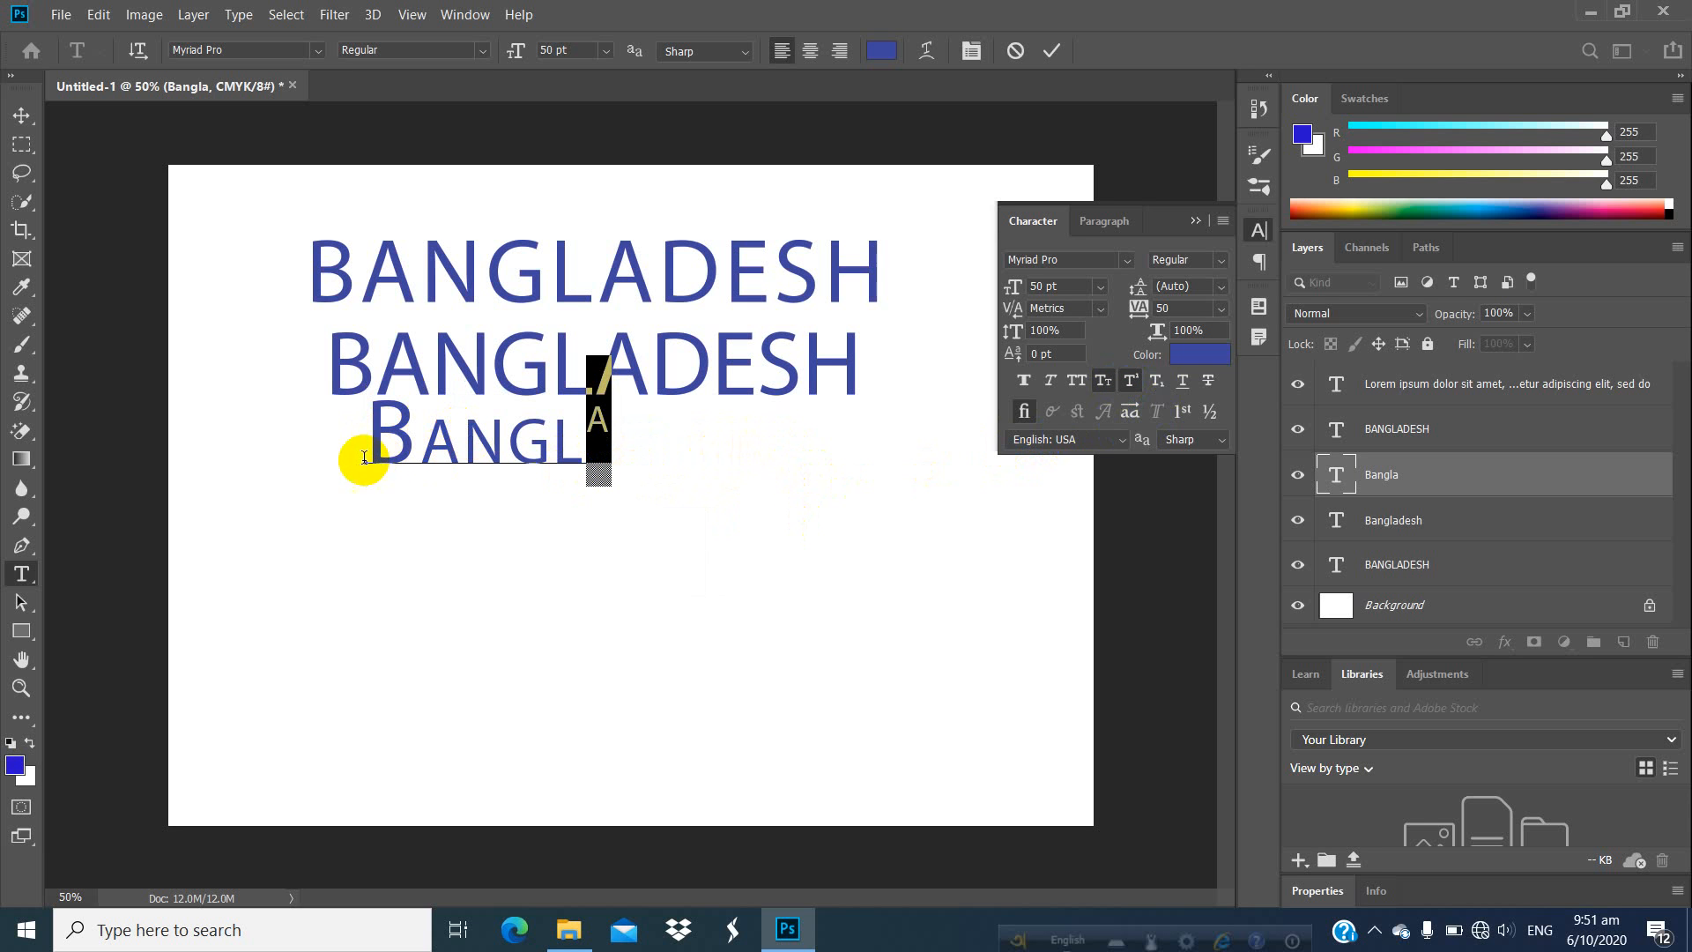
pyautogui.click(374, 436)
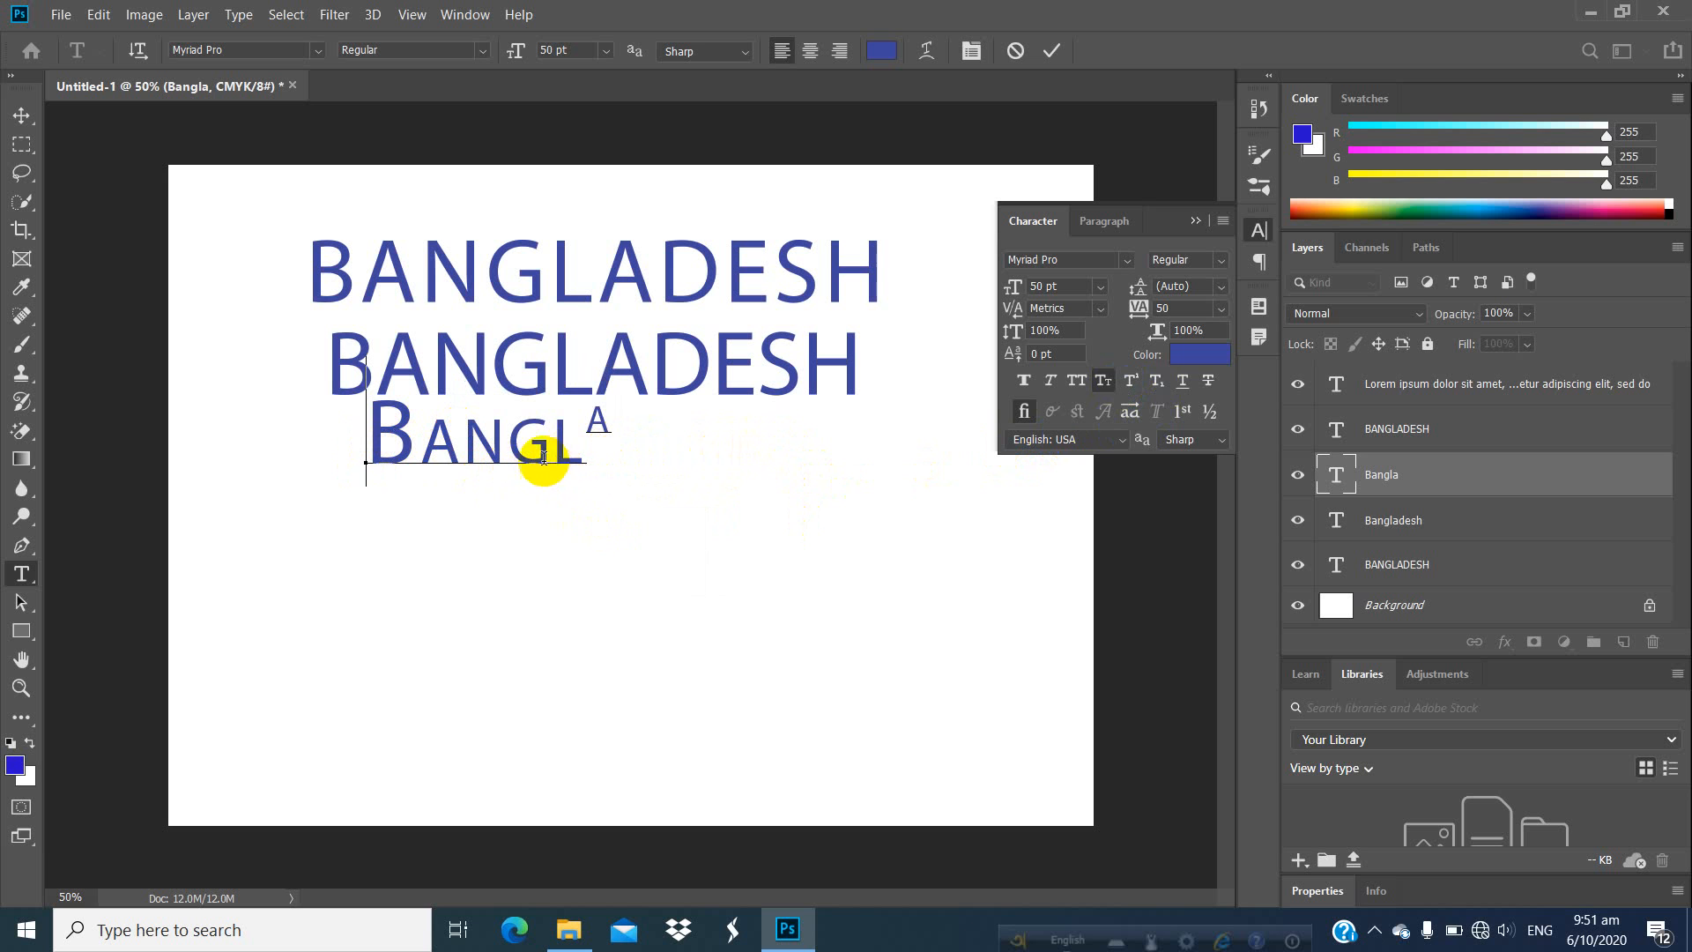
# Apply Superscript to only the letter G in the Bangla text and deselect it.
pyautogui.moveTo(542, 442); pyautogui.dragTo(529, 442)
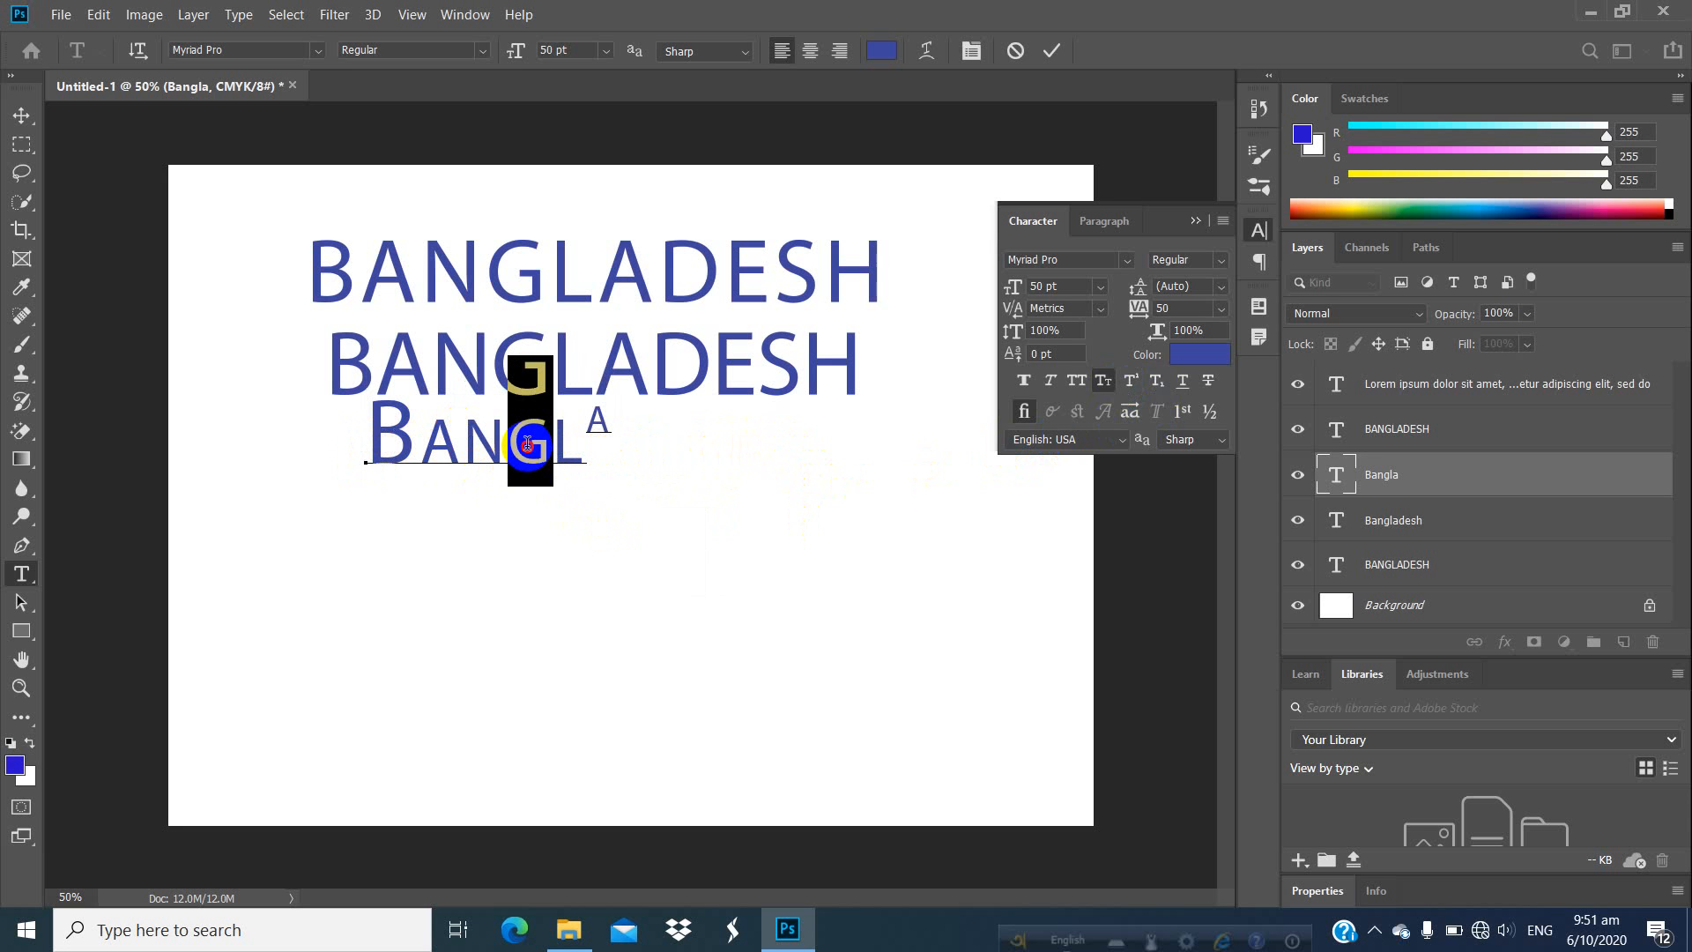
pyautogui.click(1133, 386)
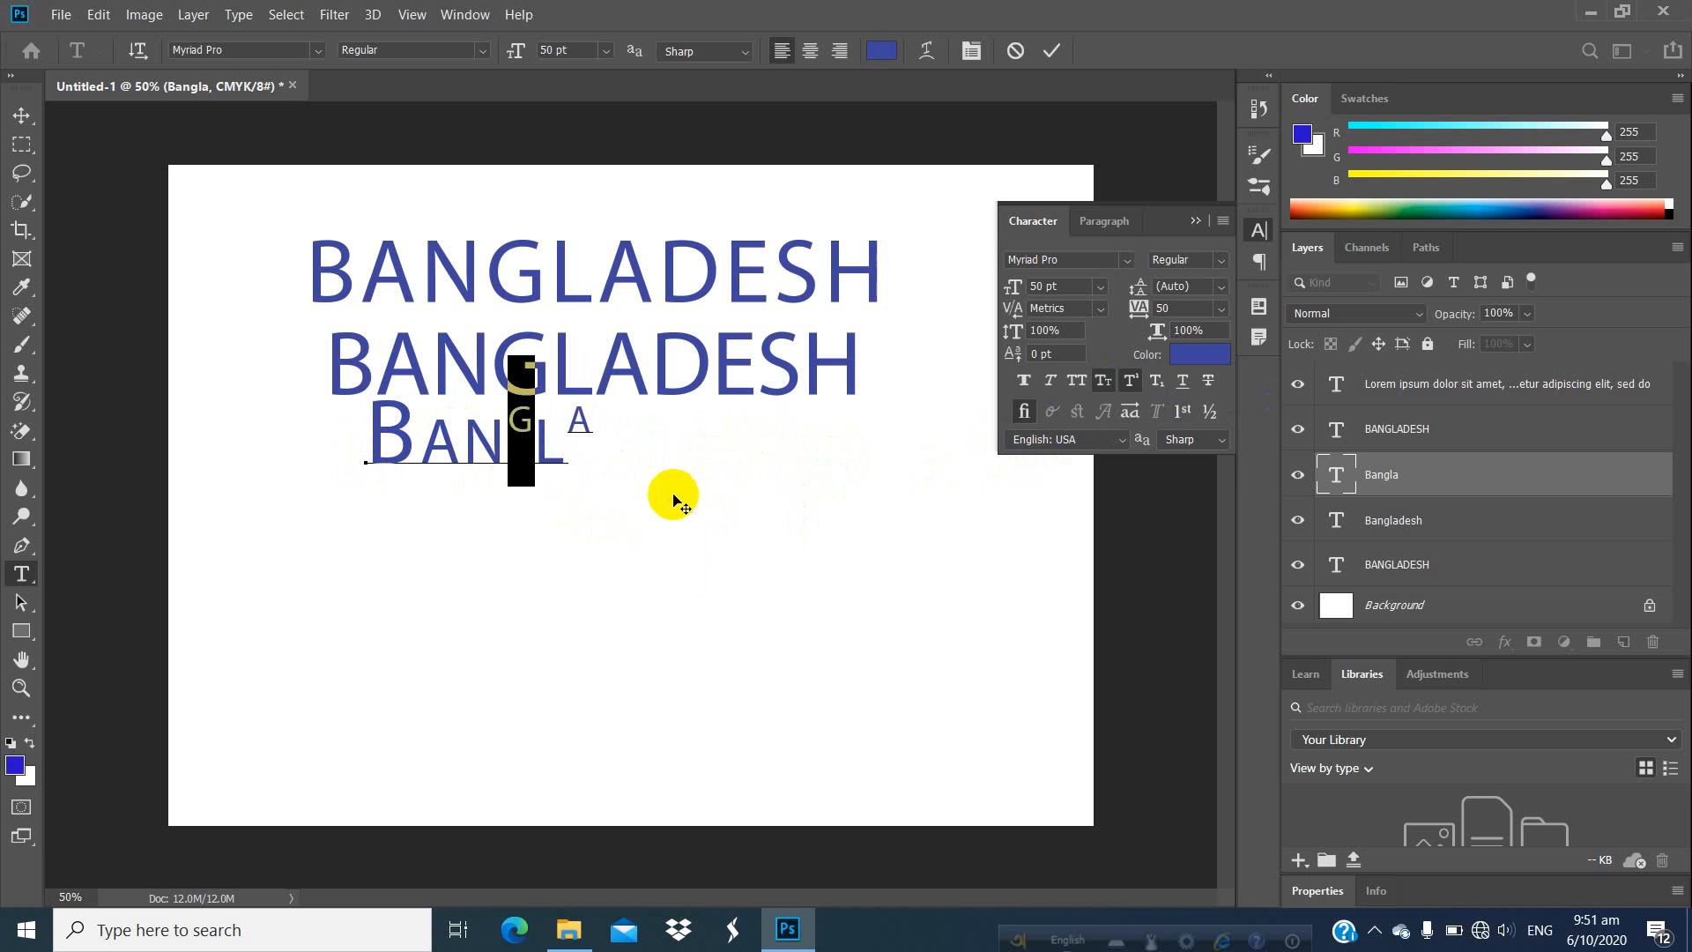
pyautogui.click(581, 451)
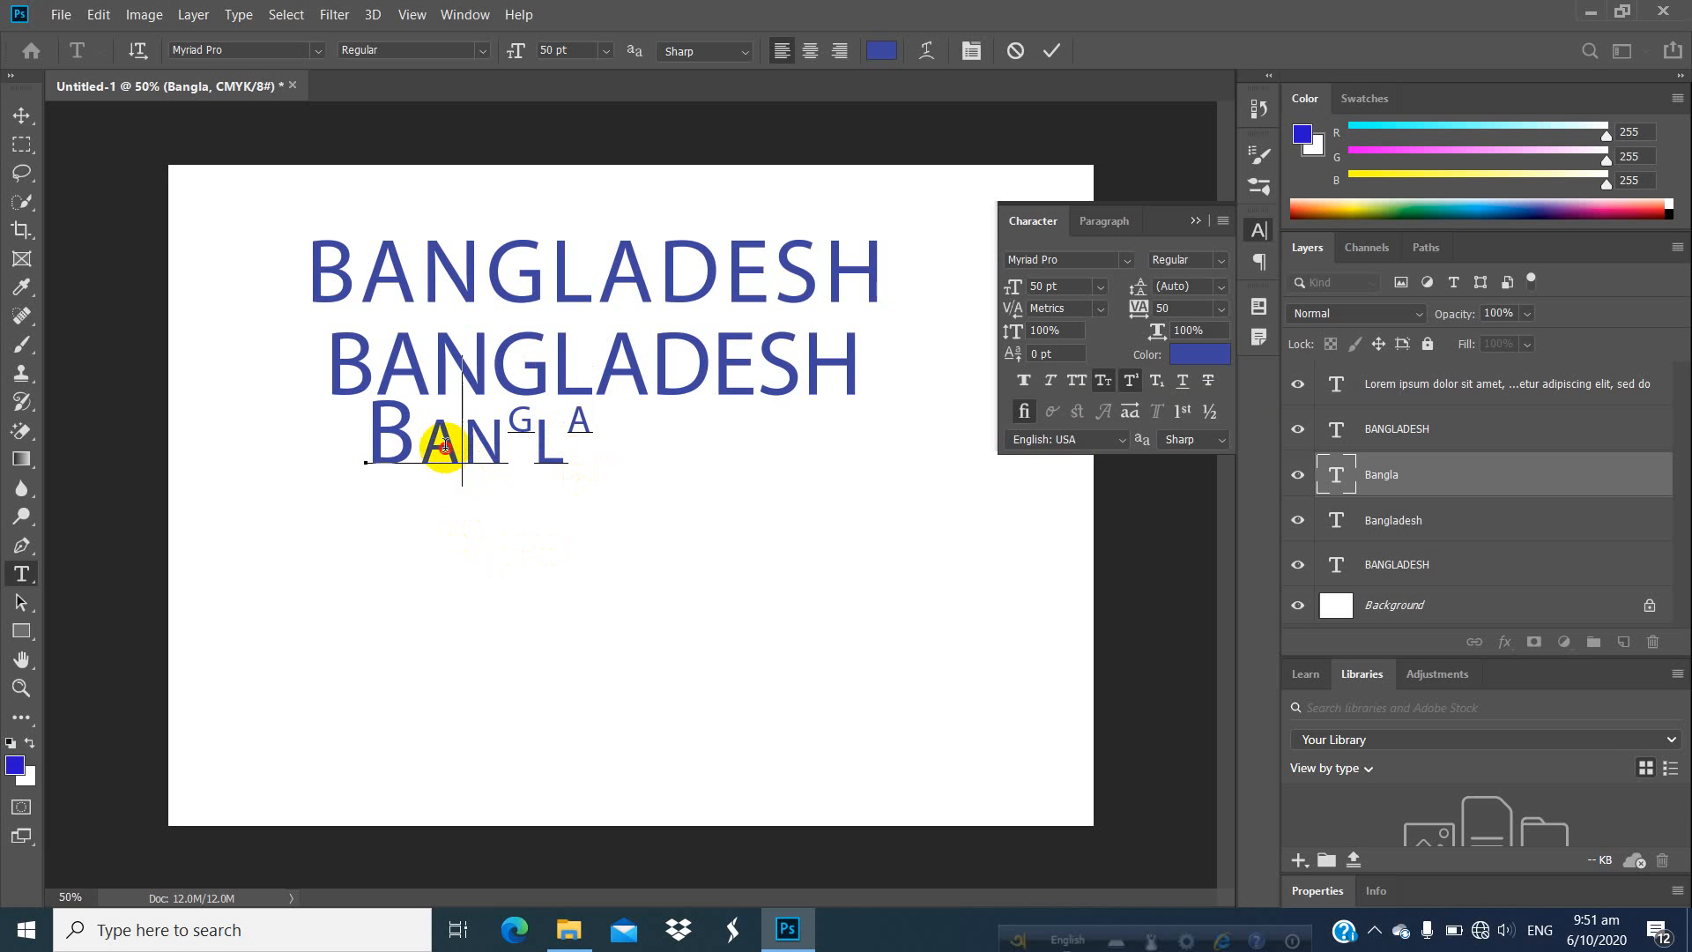
# Apply Subscript to the first letter A in the Bangla text, commit the edit and switch to the Move tool.
pyautogui.moveTo(446, 445); pyautogui.dragTo(420, 445)
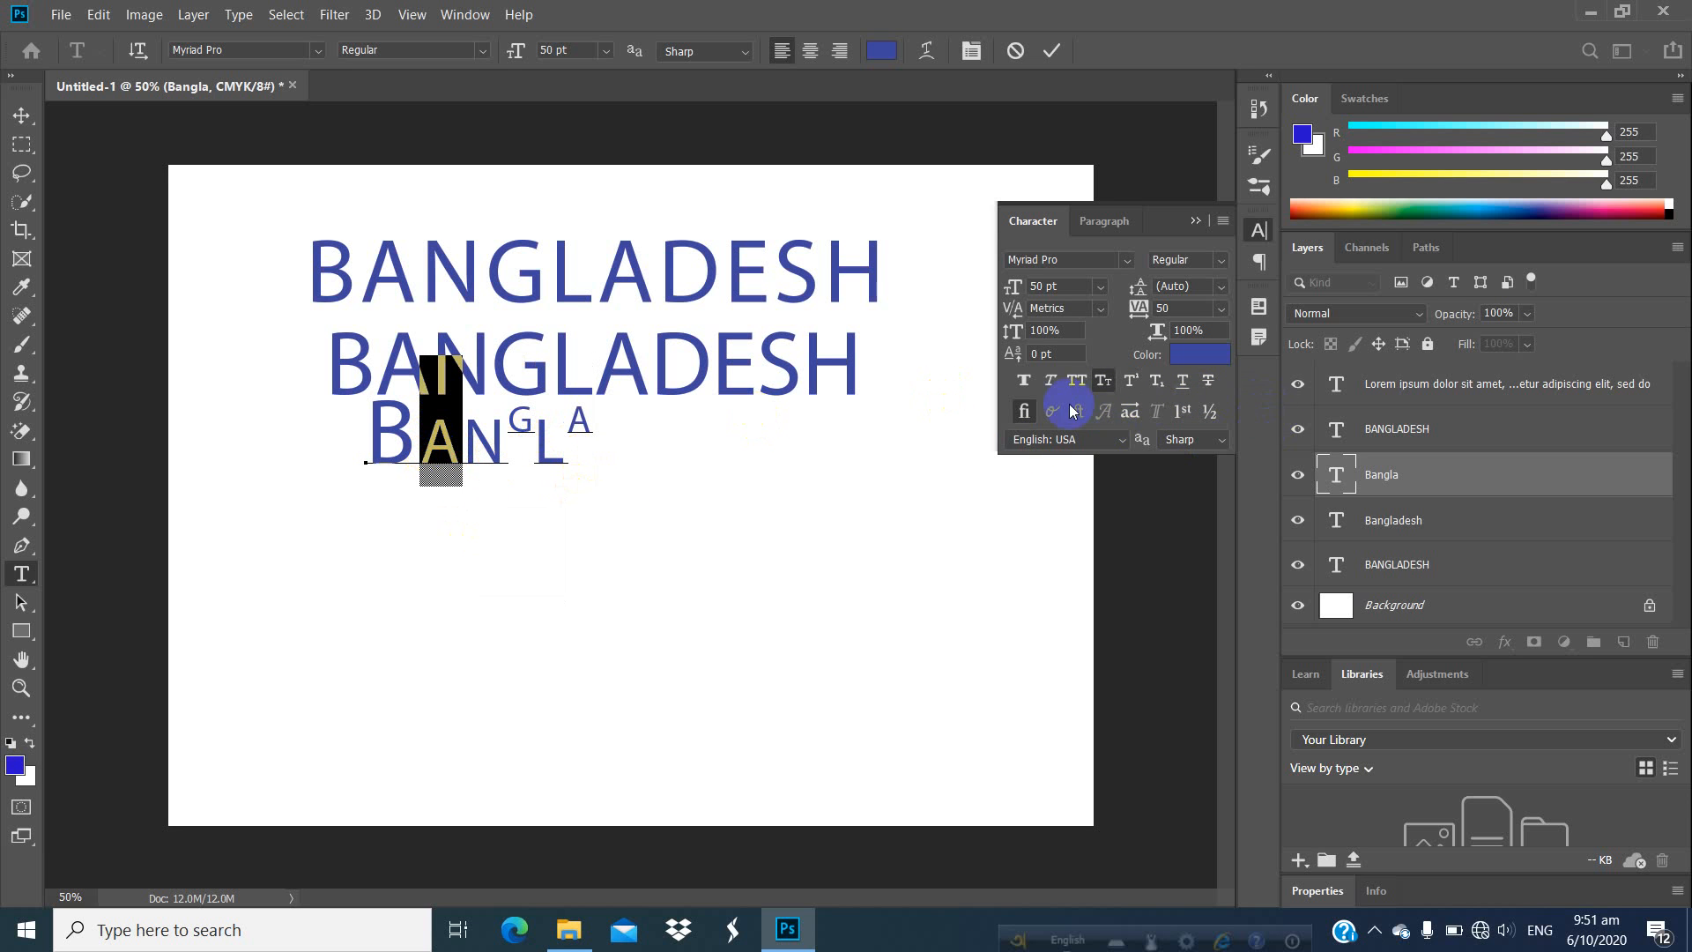
pyautogui.click(1157, 385)
pyautogui.hotkey('ctrl', 'Return')
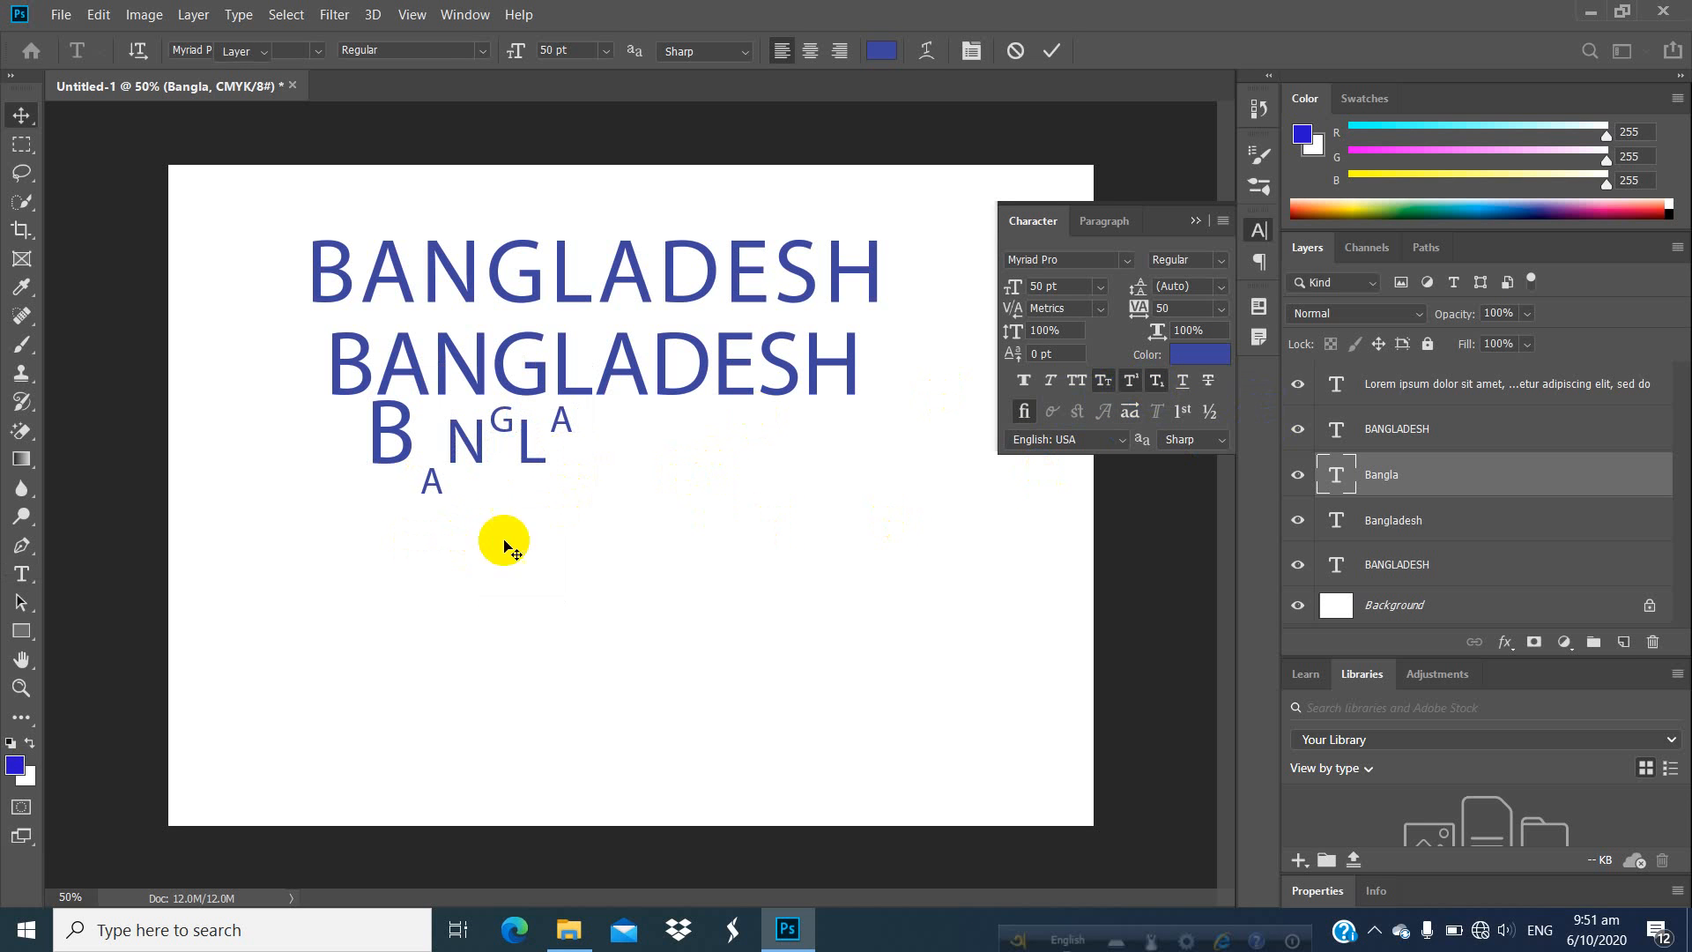
pyautogui.press('v')
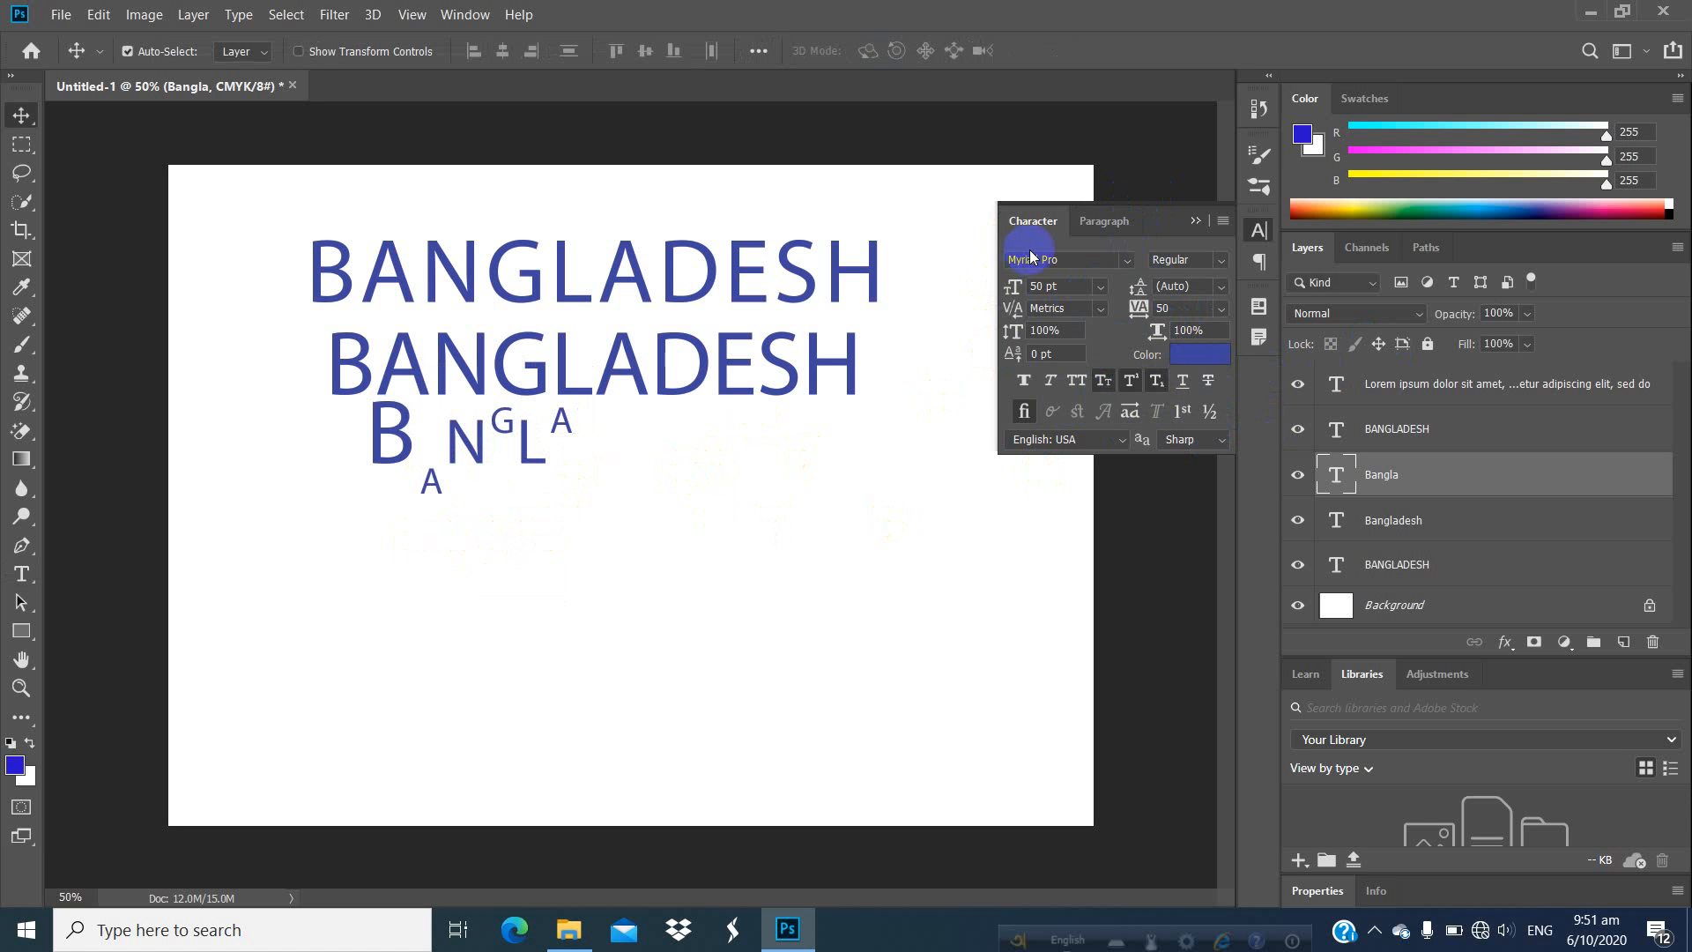
# Confirm the Bangla layer's current text color and shift the top BANGLADESH line slightly to the right.
pyautogui.click(1203, 361)
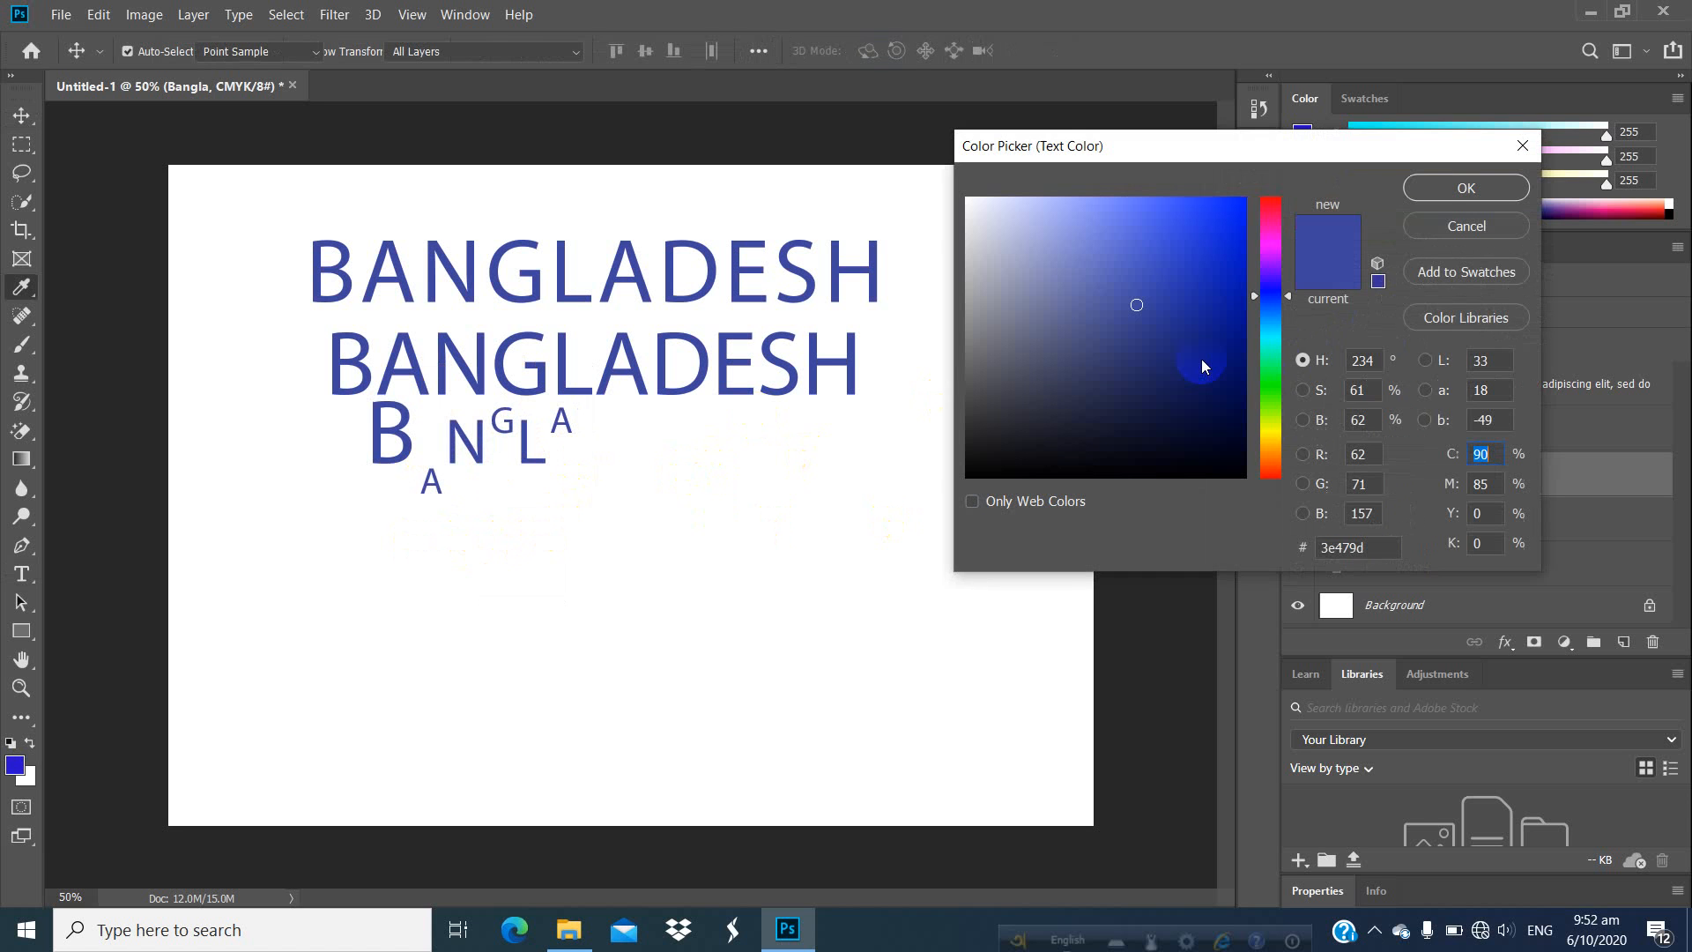
pyautogui.click(1466, 188)
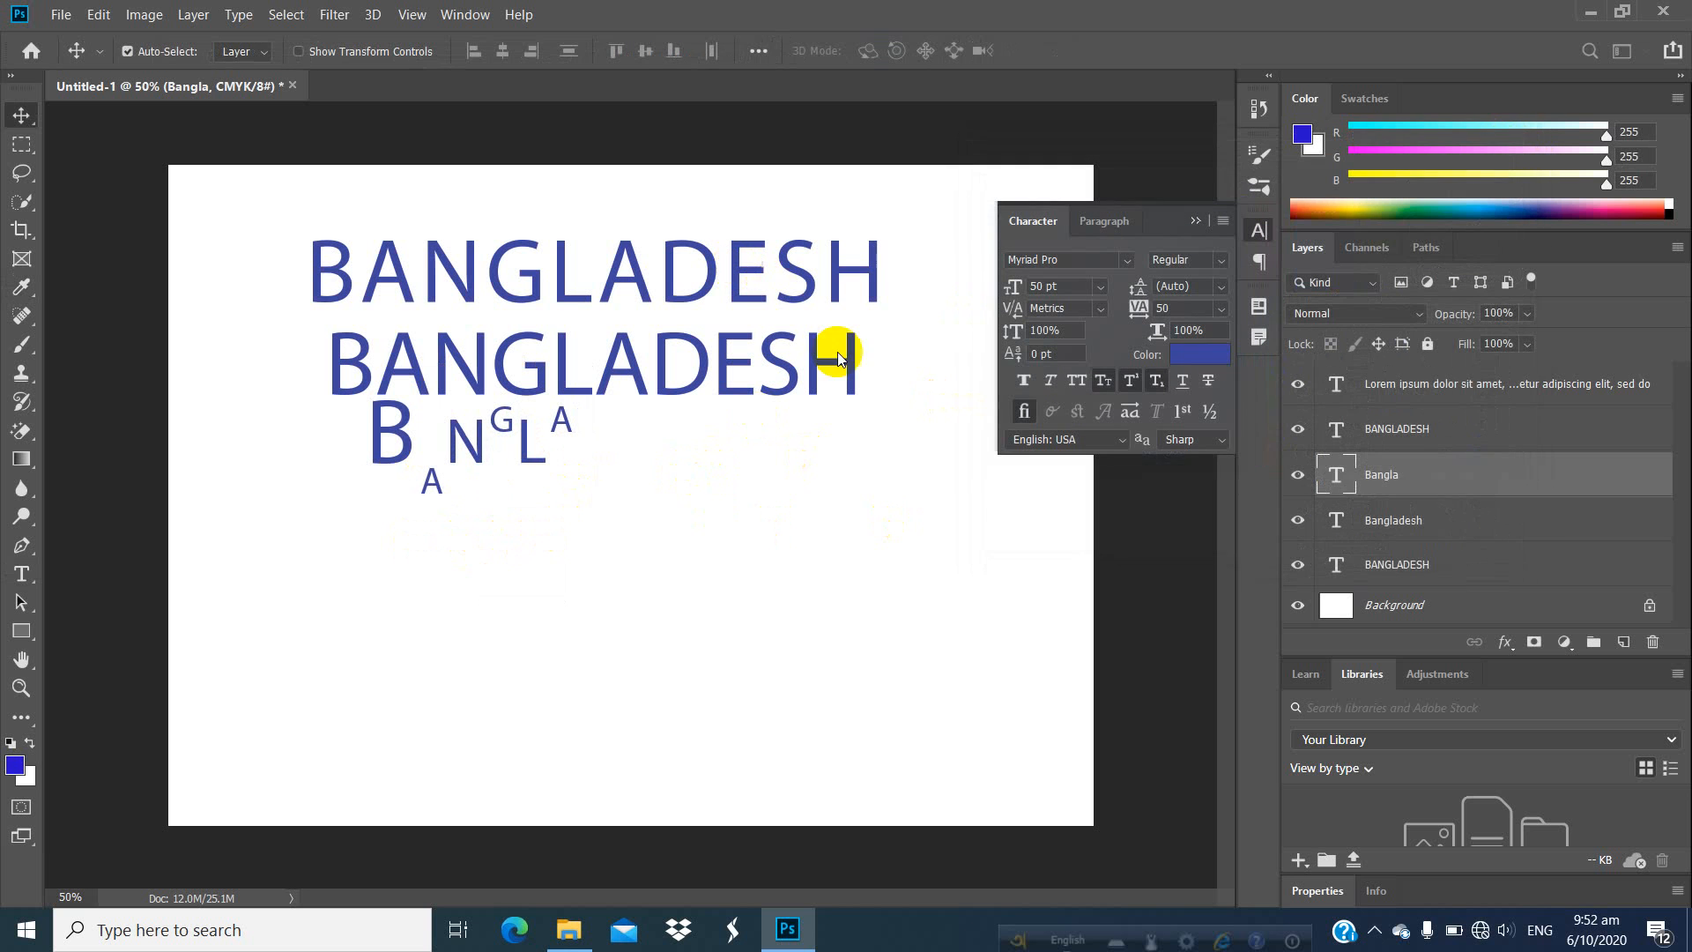
pyautogui.click(864, 264)
pyautogui.moveTo(864, 264)
pyautogui.mouseDown()
pyautogui.moveTo(838, 264)
pyautogui.moveTo(926, 264)
pyautogui.moveTo(890, 264)
pyautogui.mouseUp()
# Select the top BANGLADESH line and recolor it, trying green 3e9d4d and red f40e4a before accepting lime green 8bf40e.
pyautogui.press('t')
pyautogui.doubleClick(665, 273)
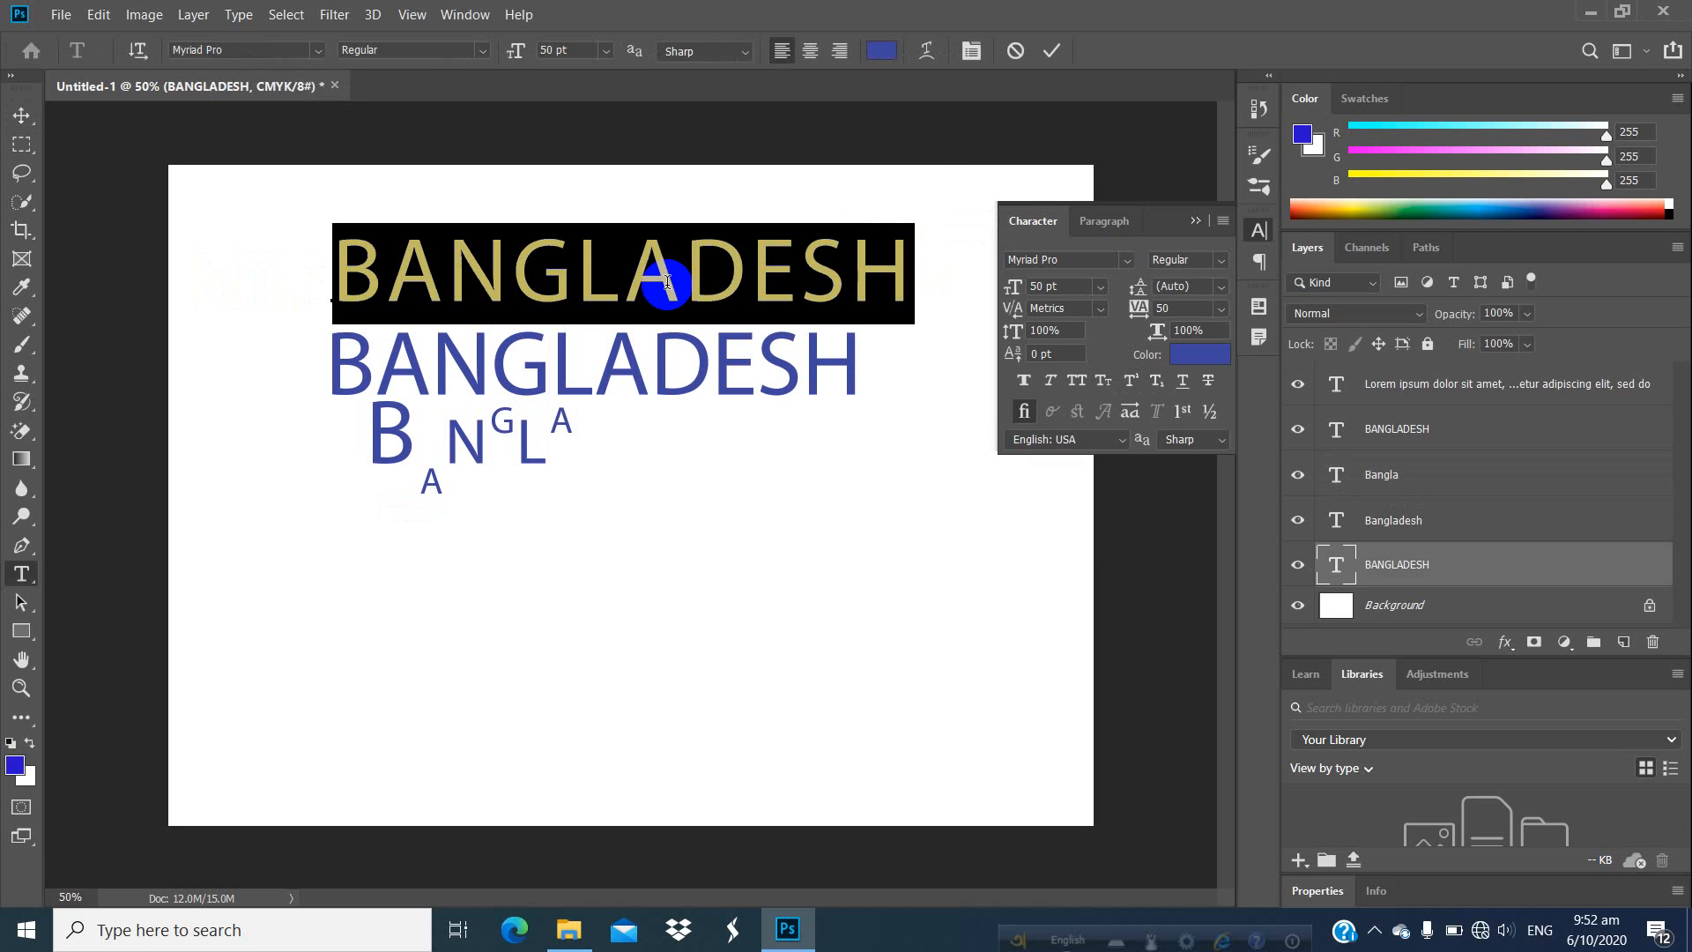
pyautogui.click(1227, 357)
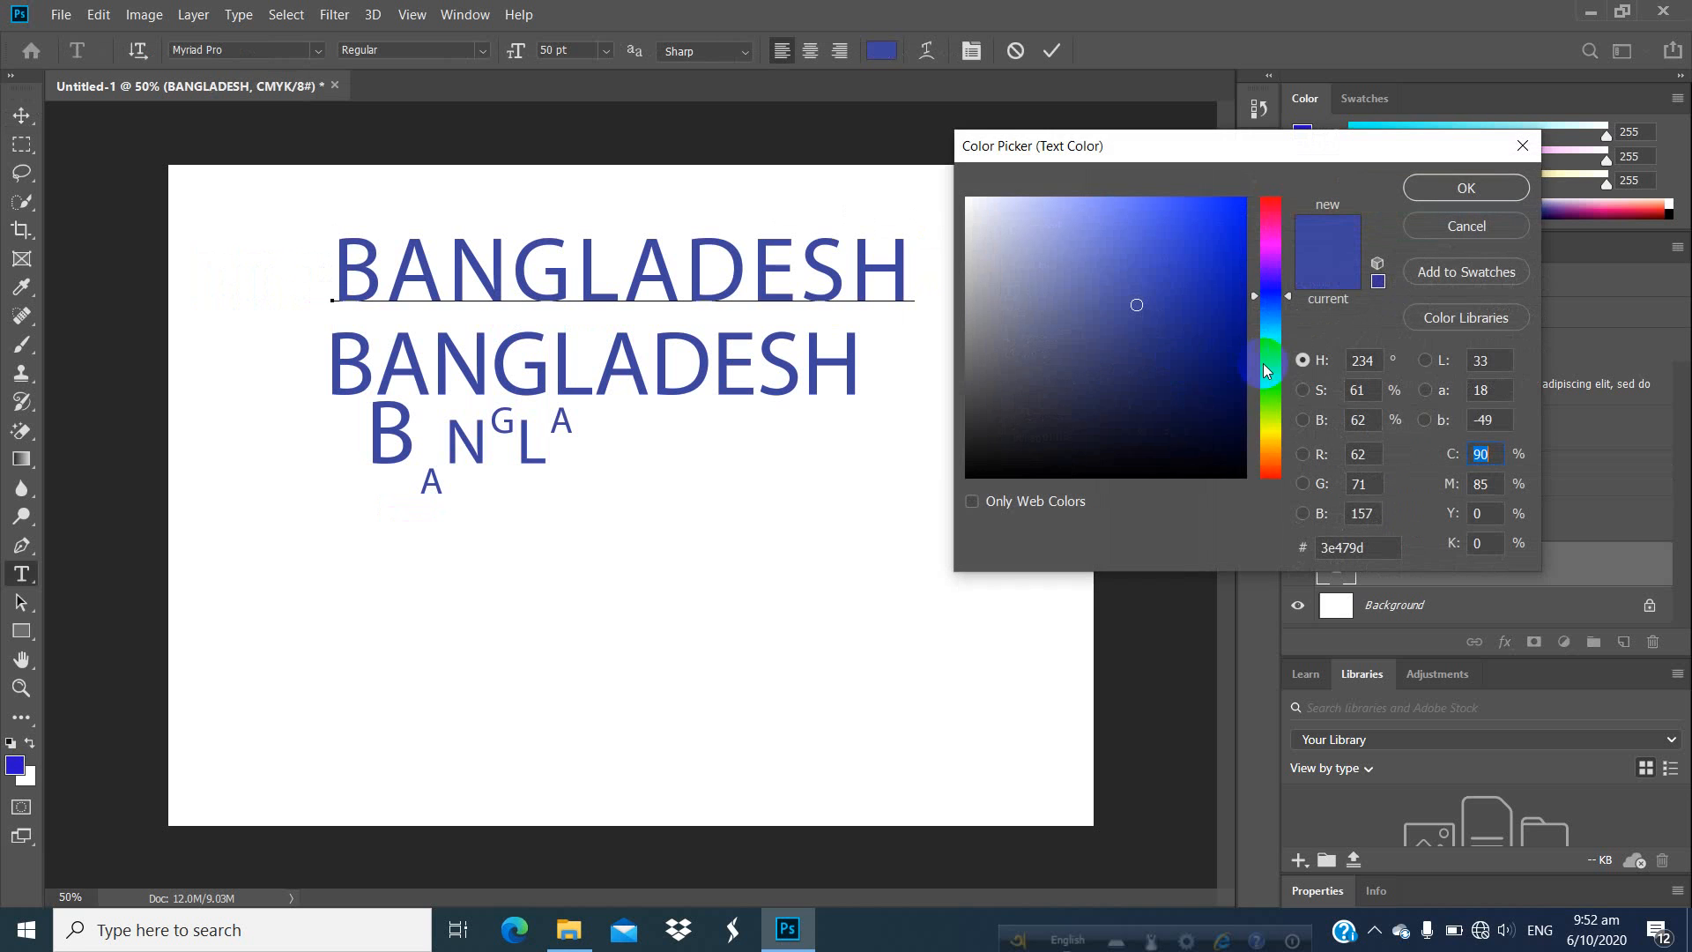
pyautogui.click(1267, 375)
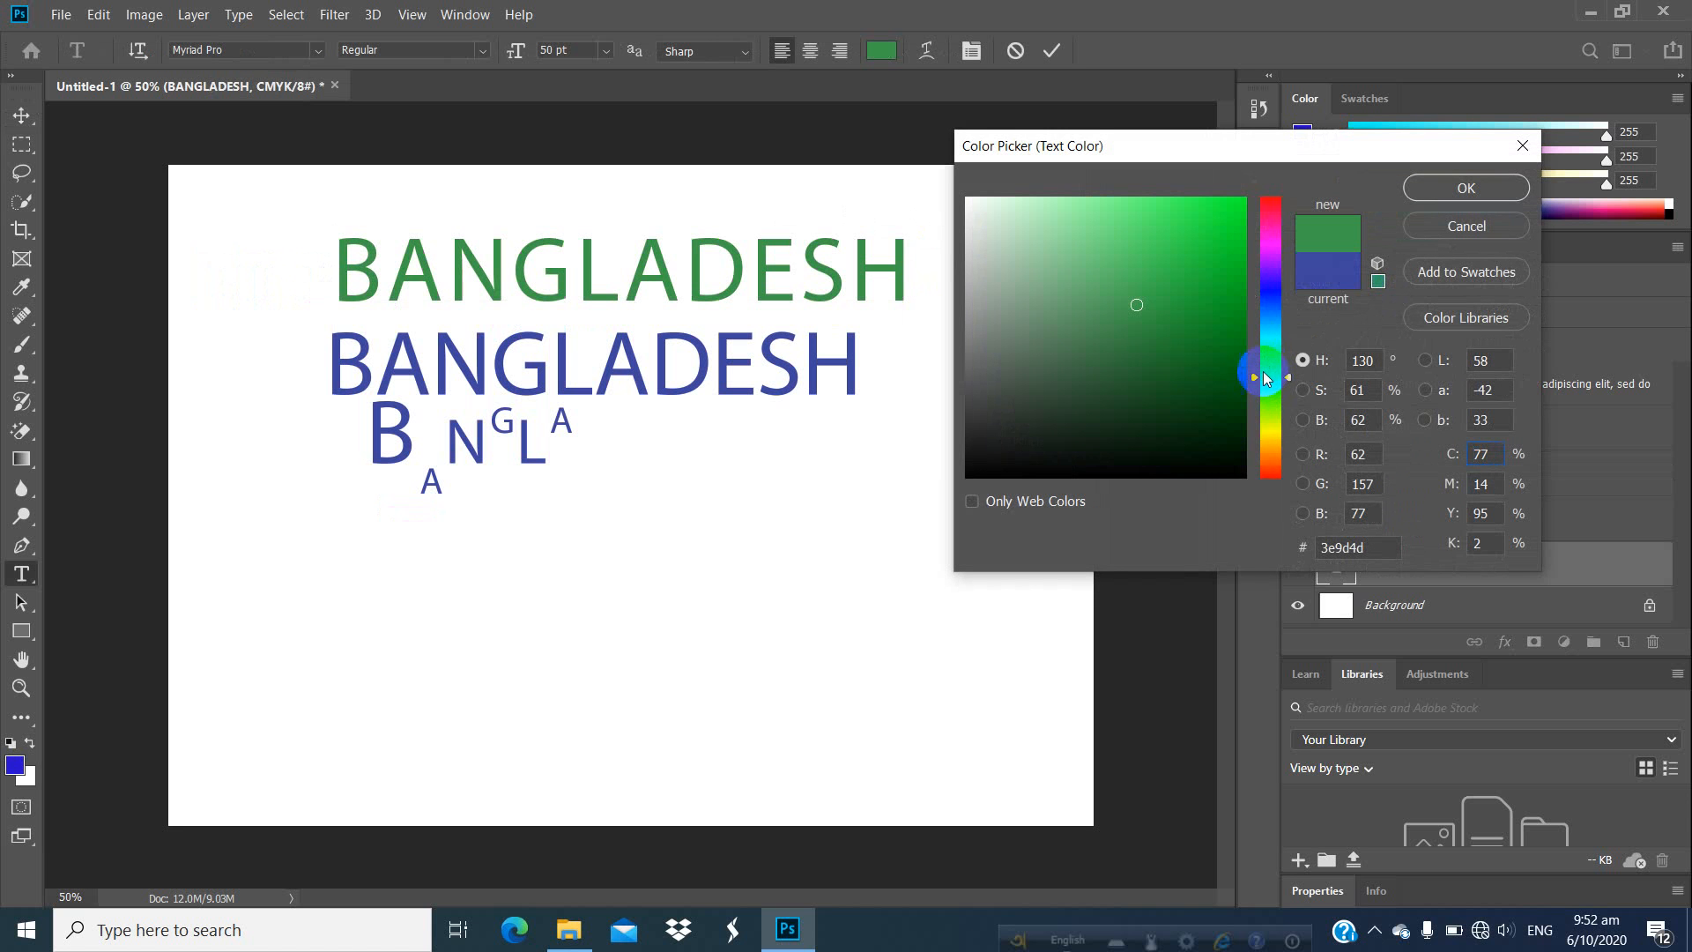
pyautogui.click(1262, 212)
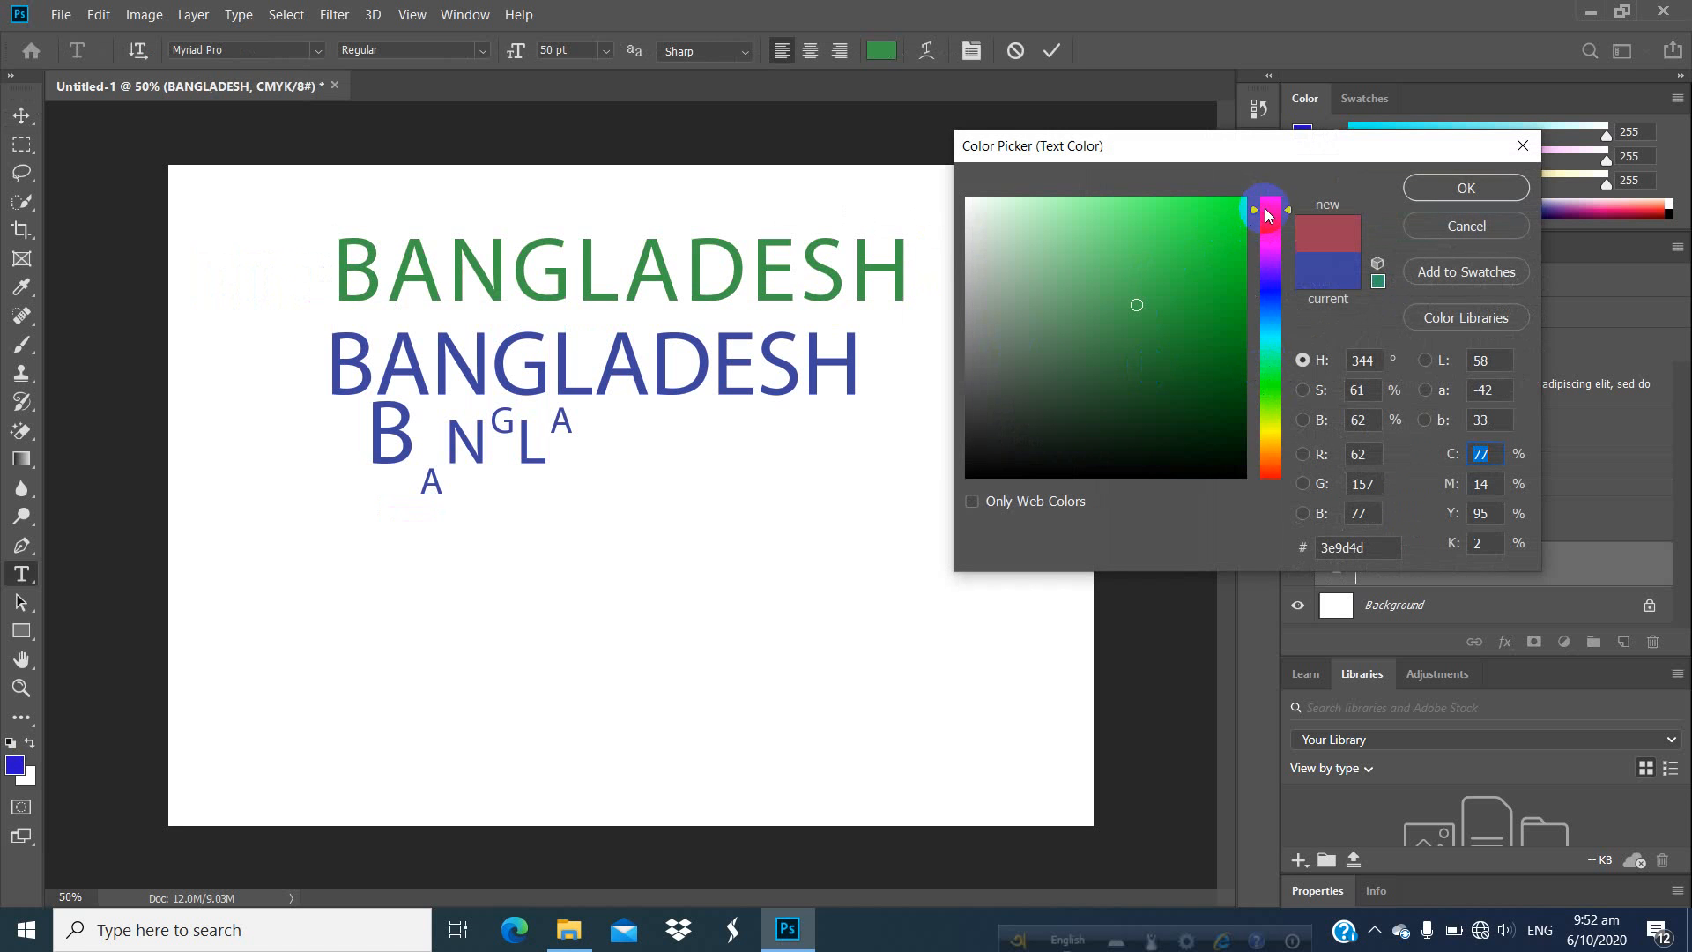
pyautogui.click(1231, 209)
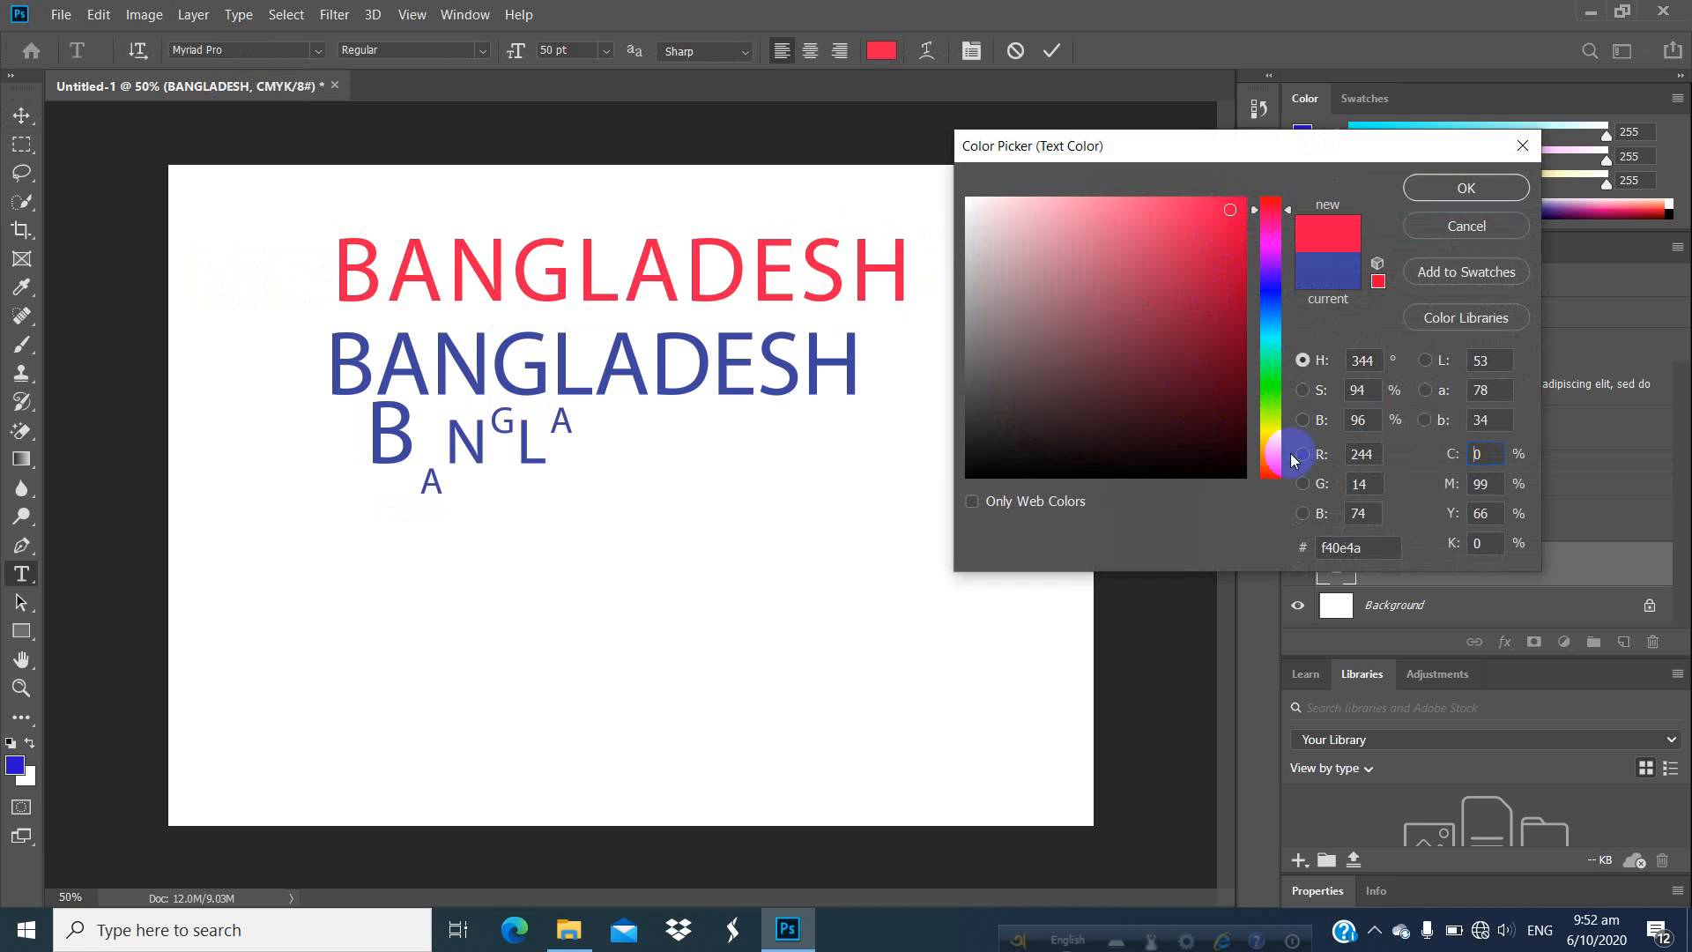
pyautogui.click(1273, 412)
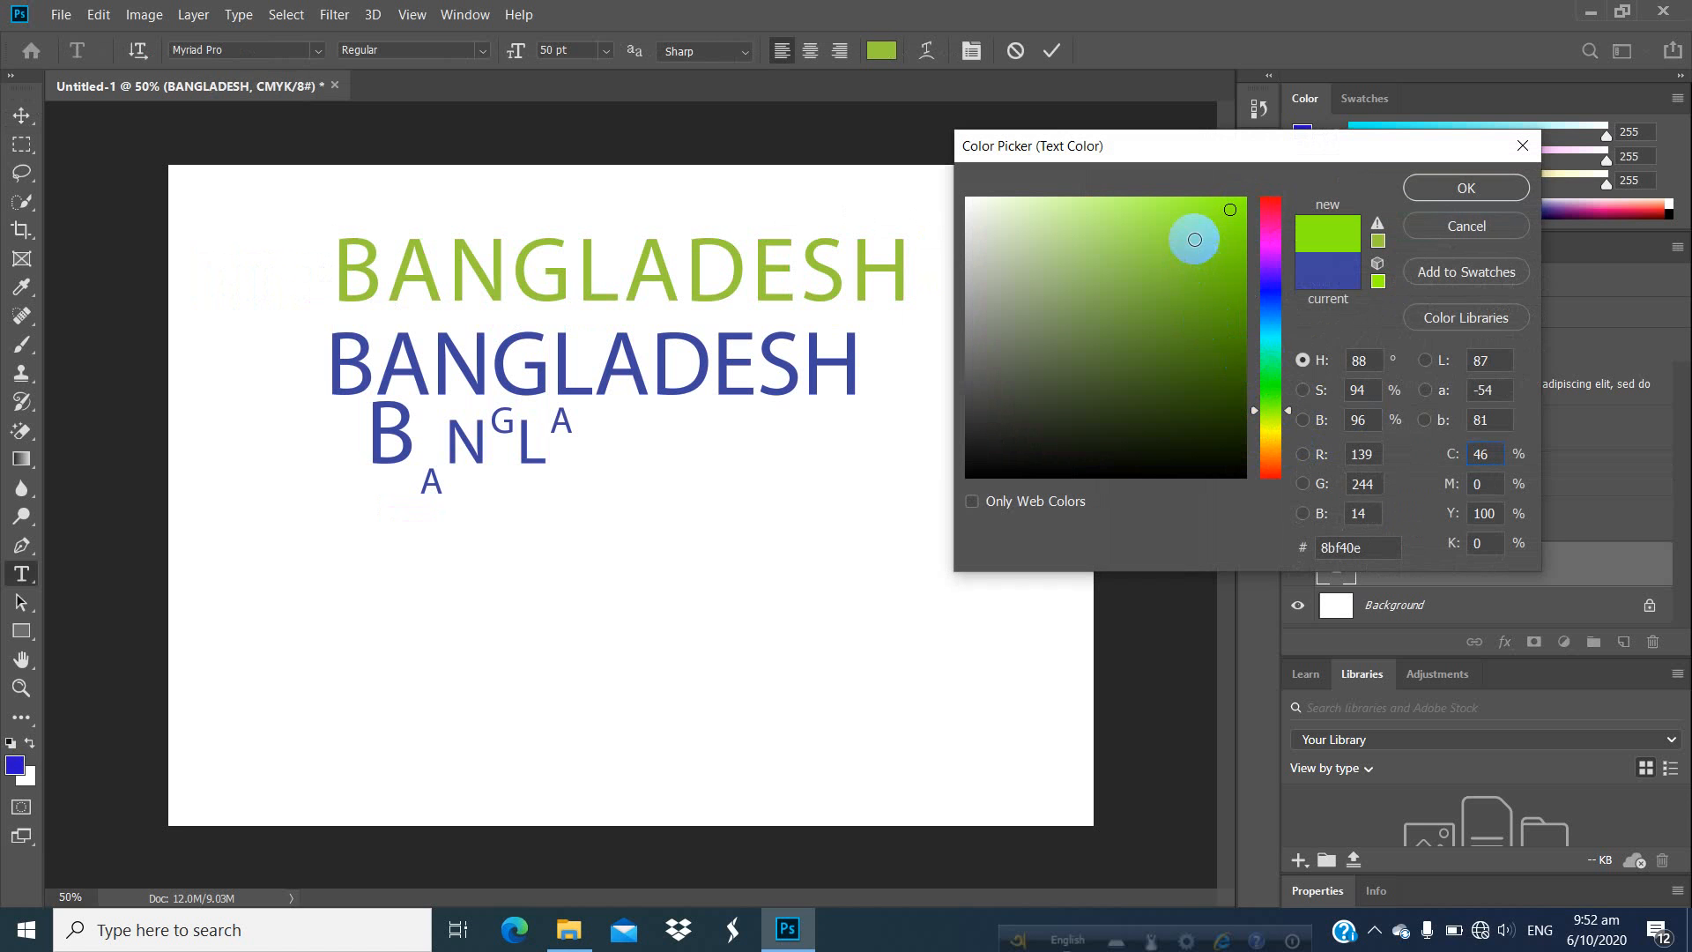
pyautogui.click(1468, 190)
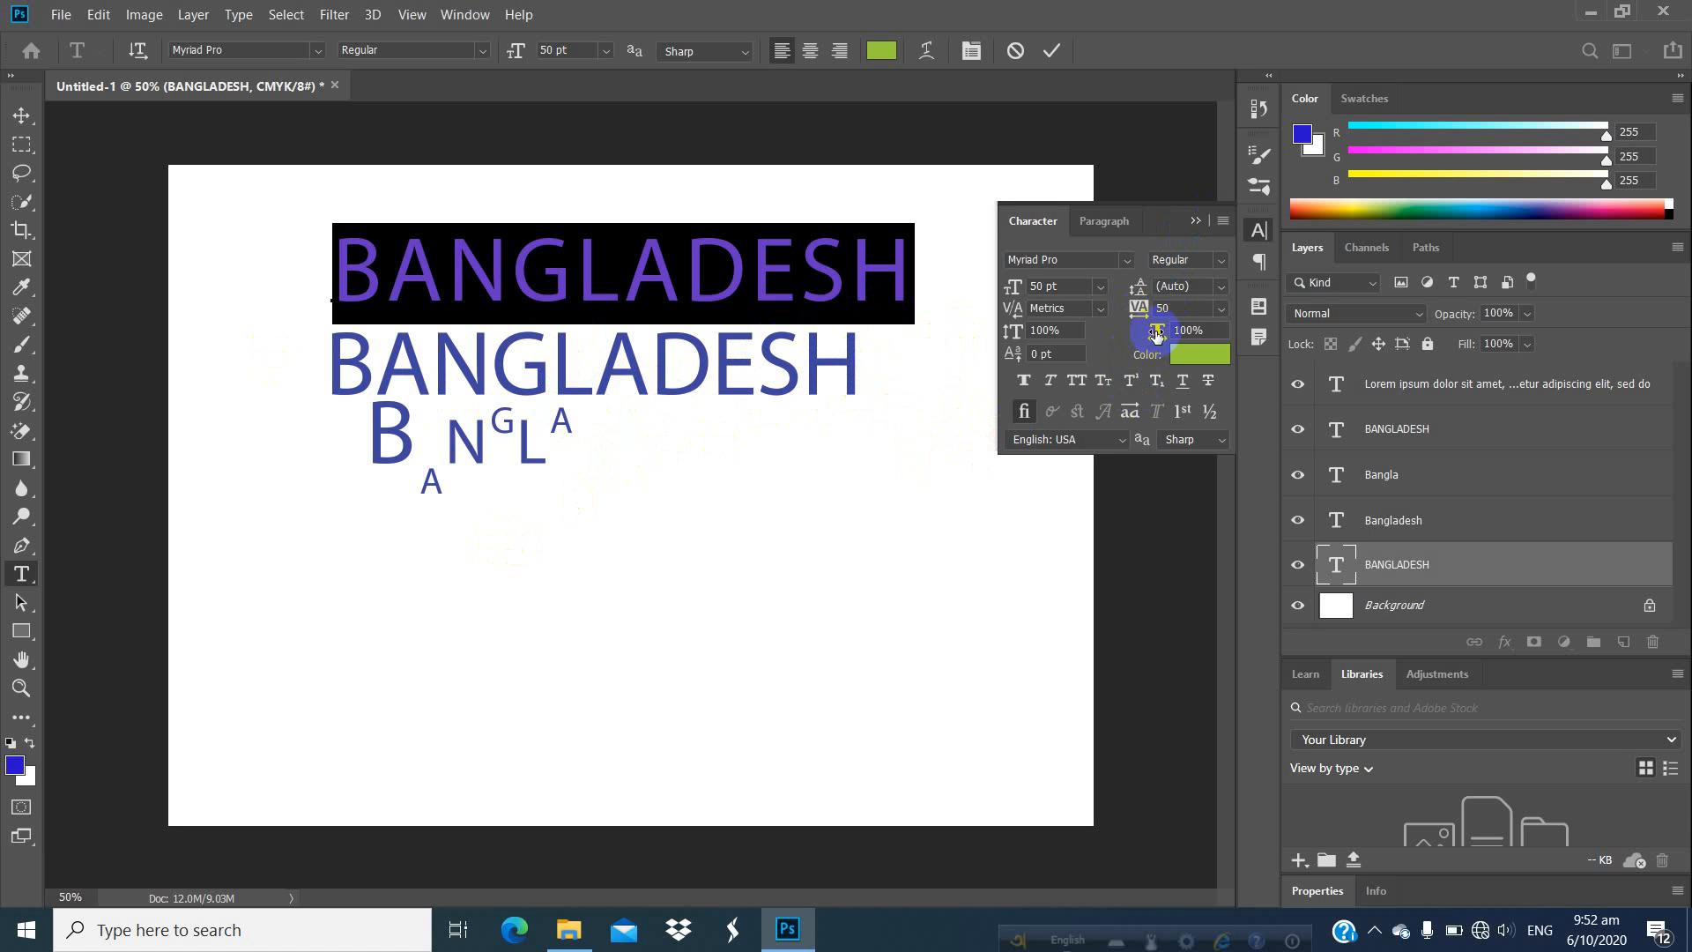
# Add the word Bangla with the Vertical Type tool in the empty area below the small-caps Bangla text and commit it.
pyautogui.rightClick(22, 574)
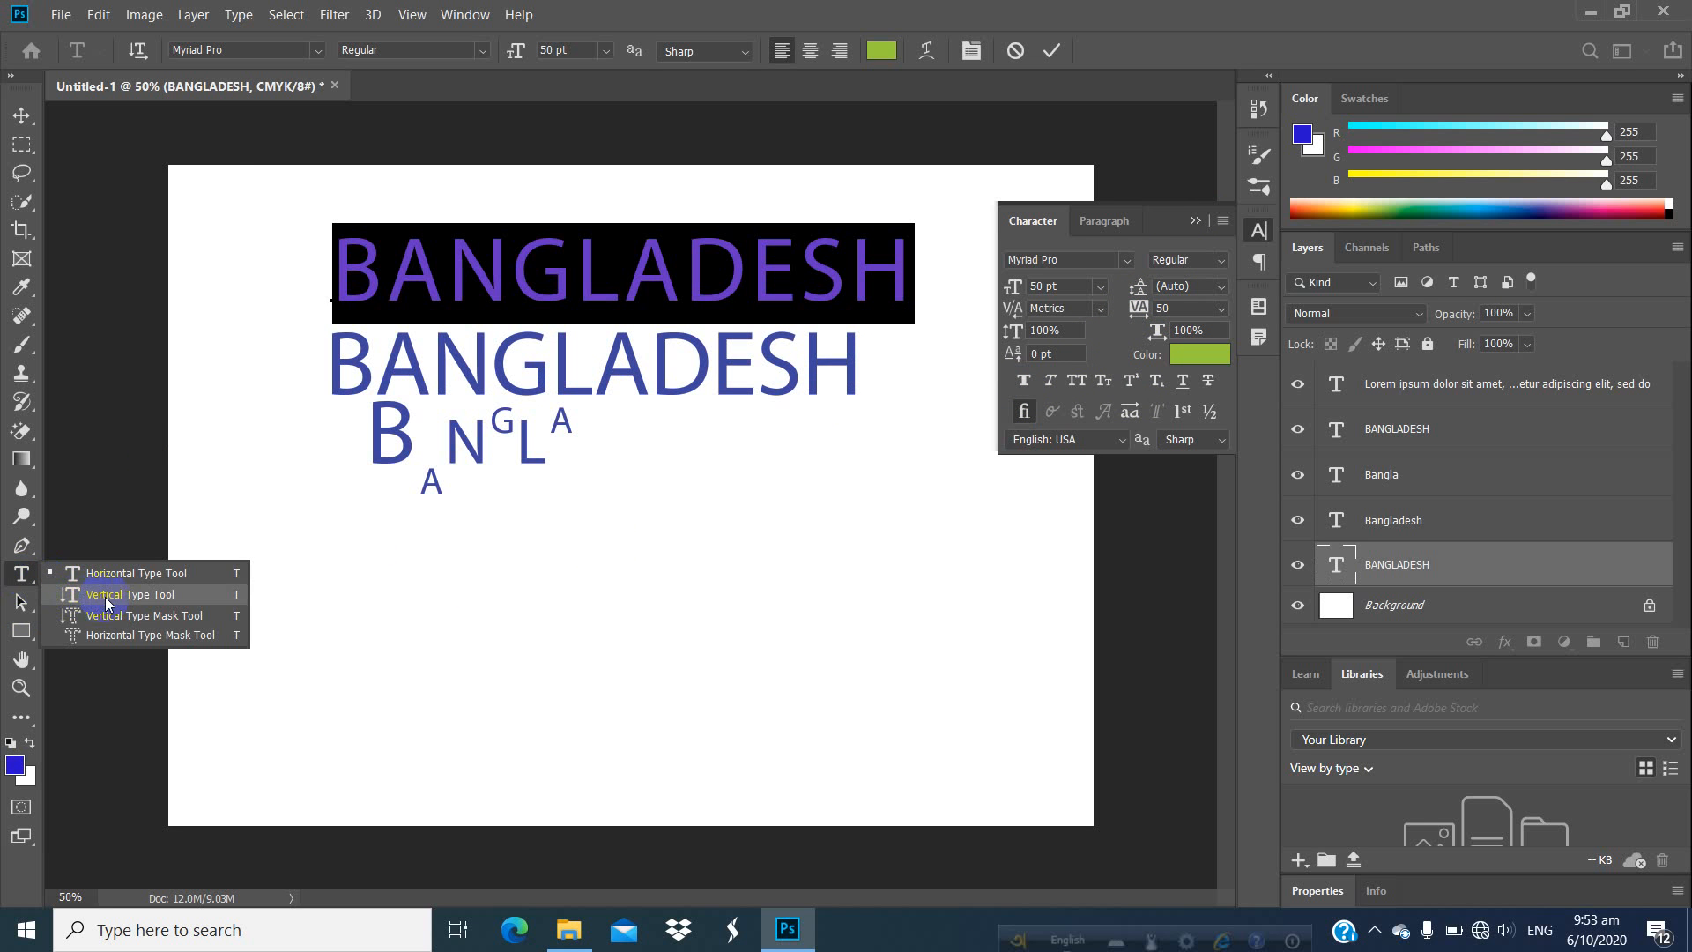
pyautogui.click(104, 595)
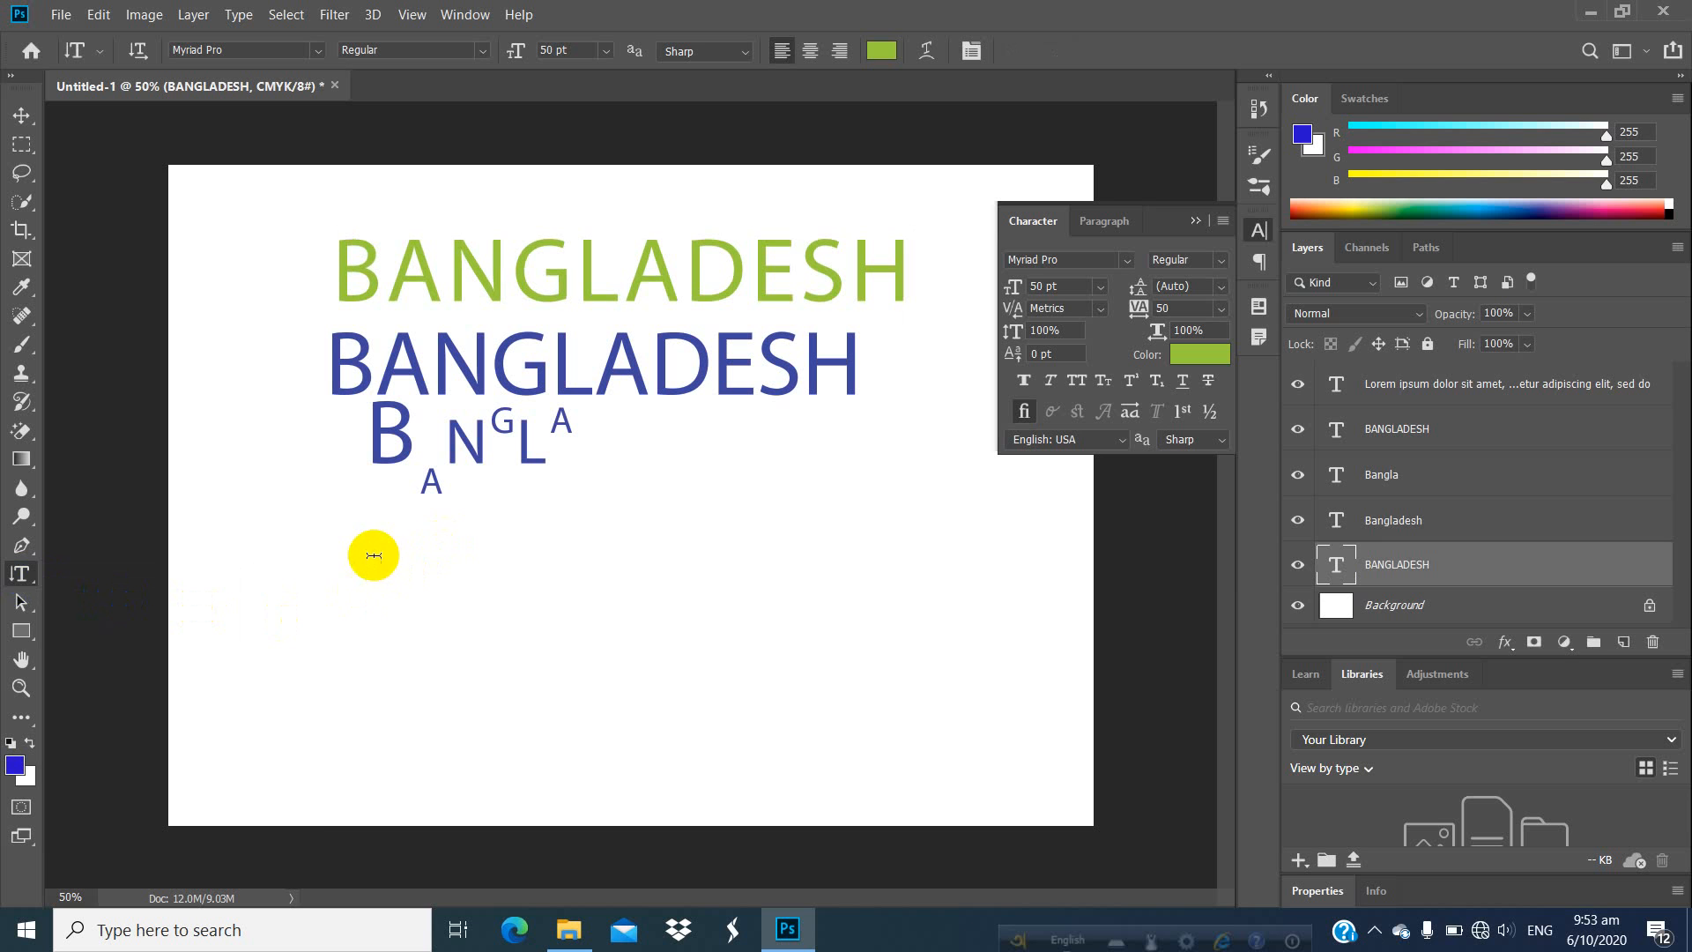
pyautogui.click(374, 555)
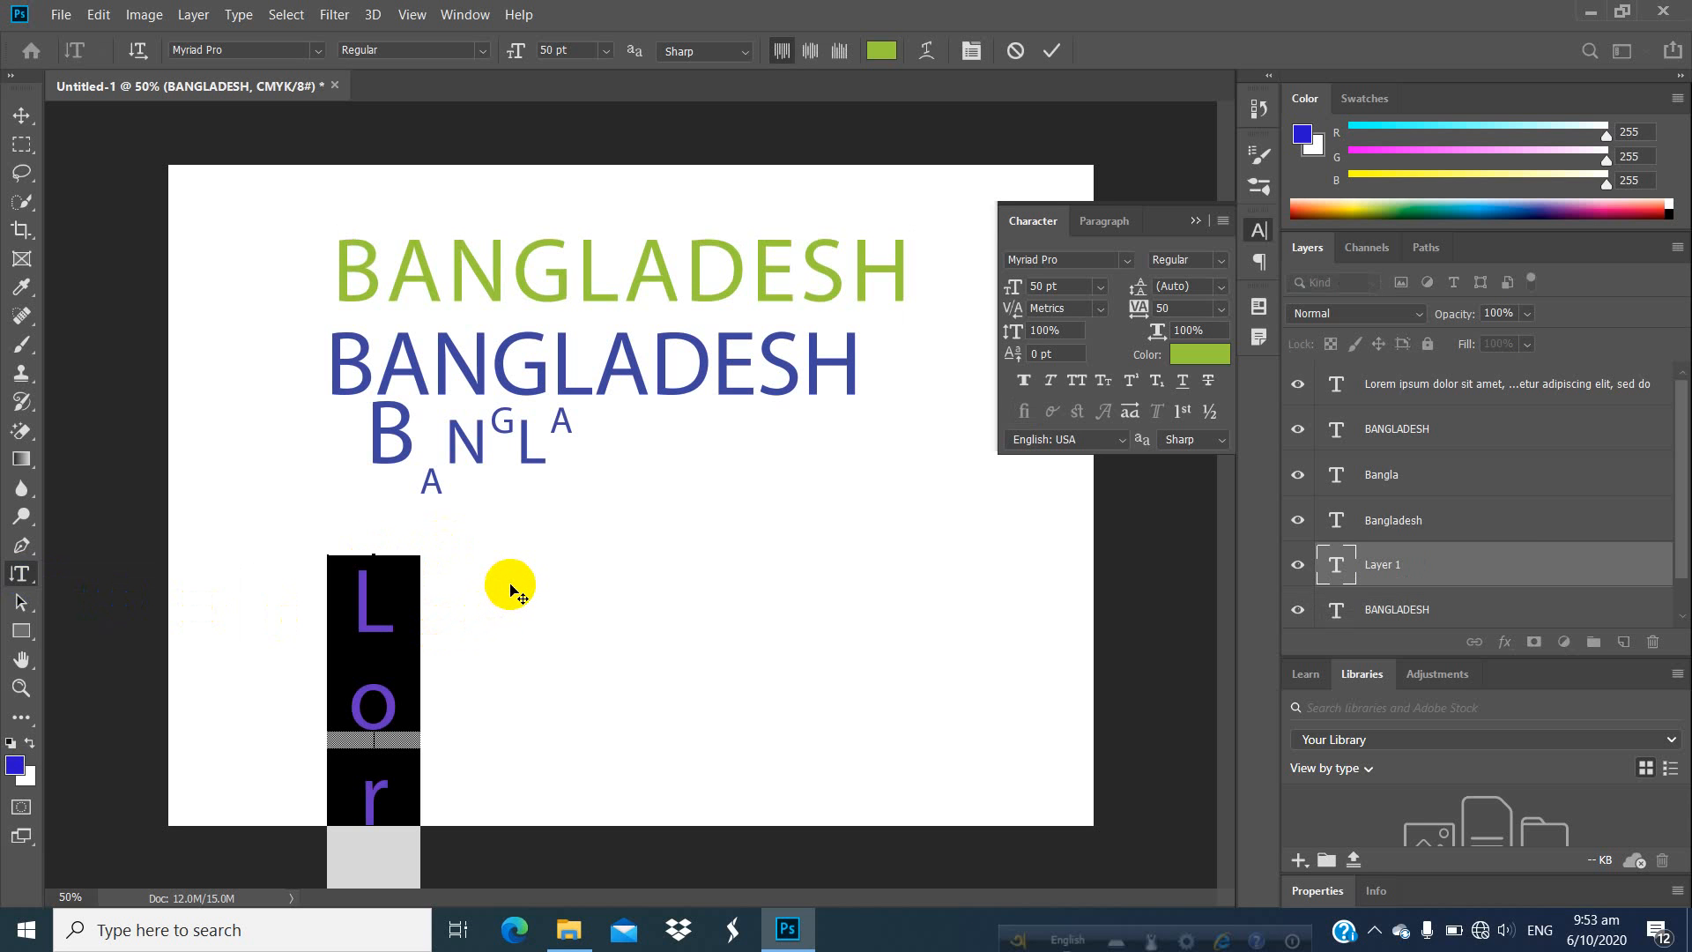
pyautogui.write('Ban')
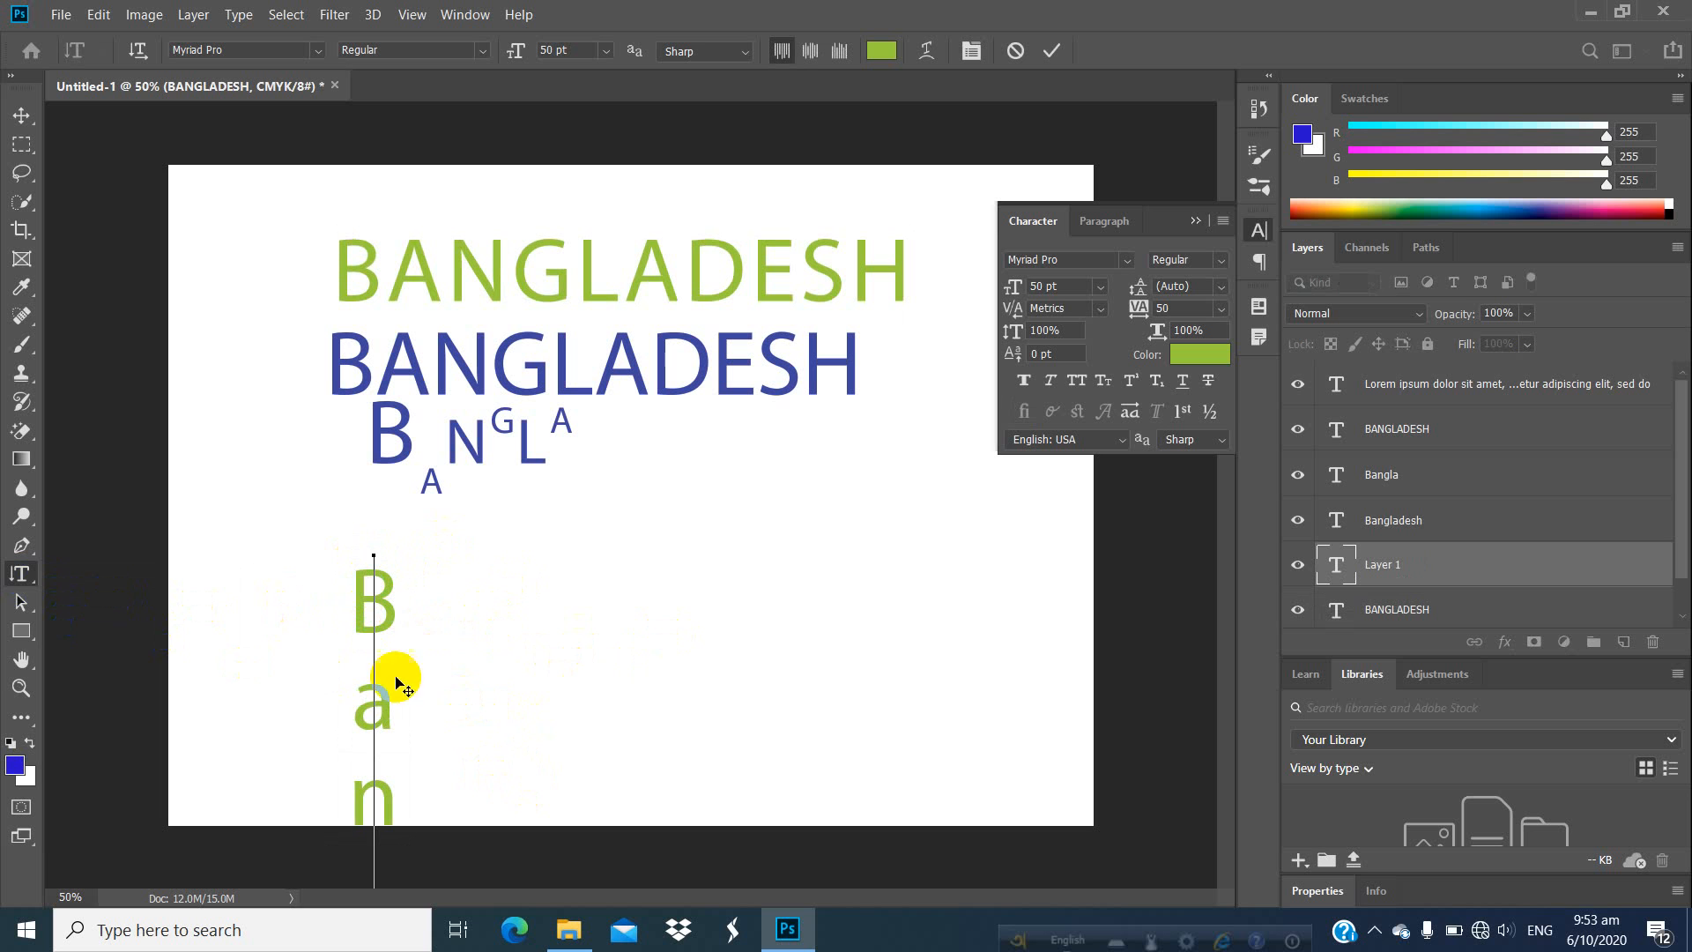
pyautogui.click(246, 203)
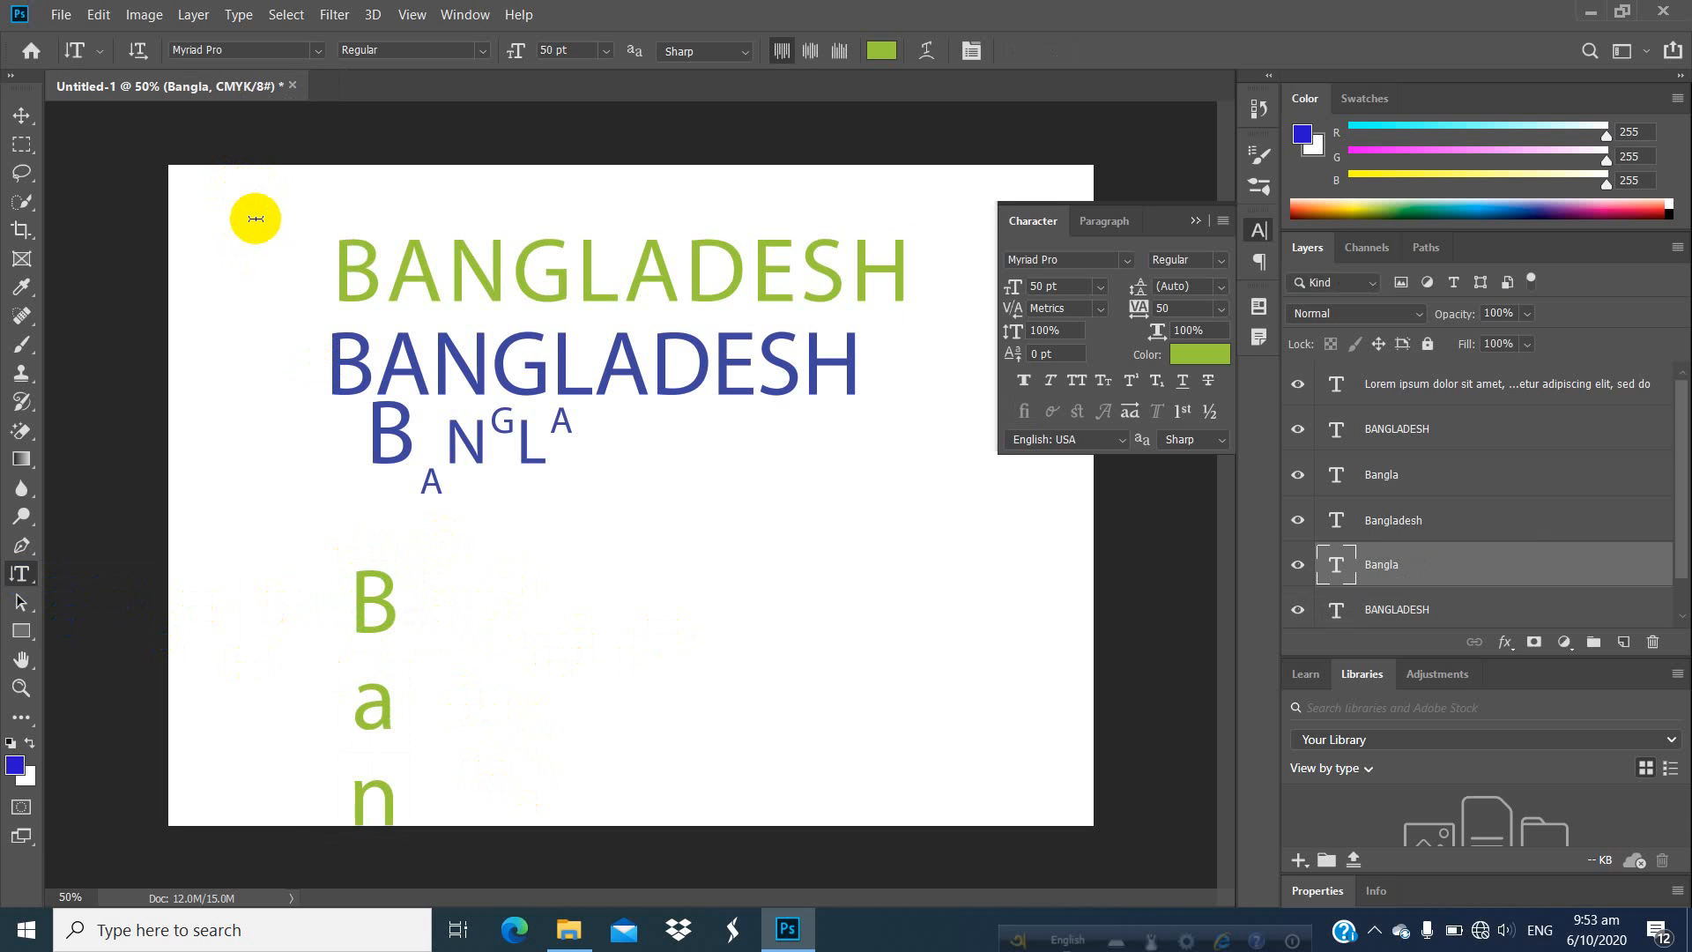
# Add a second vertical text reading uifgjj along the canvas's left edge, starting beside the top BANGLADESH line.
pyautogui.click(249, 201)
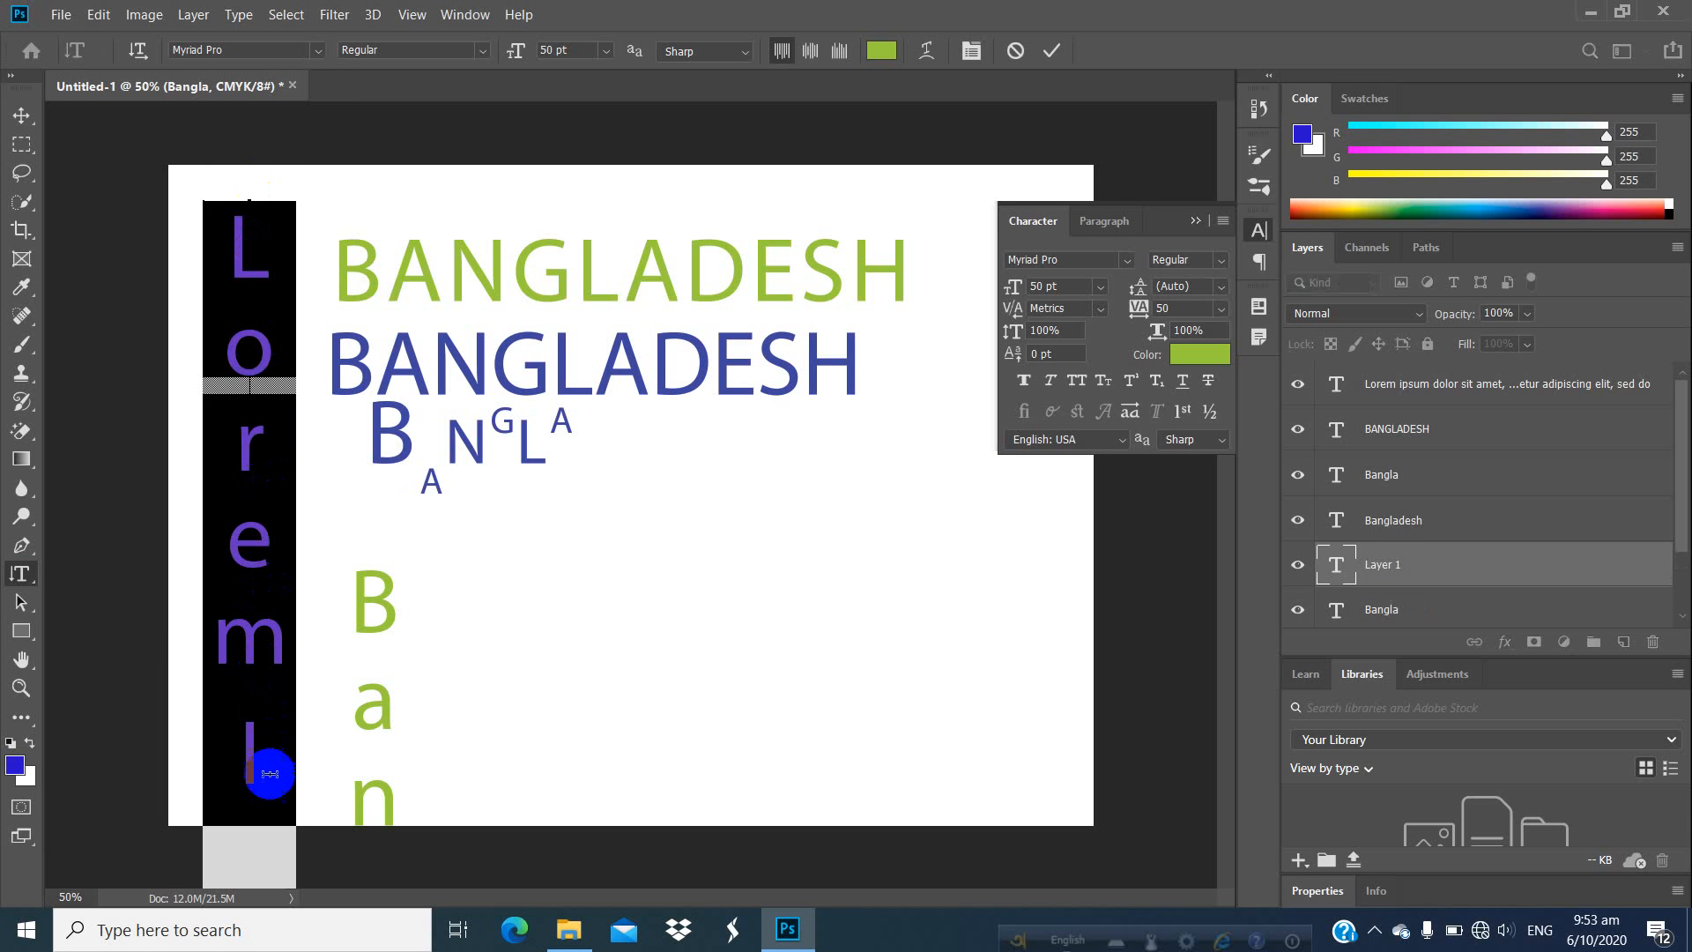
pyautogui.write('uif')
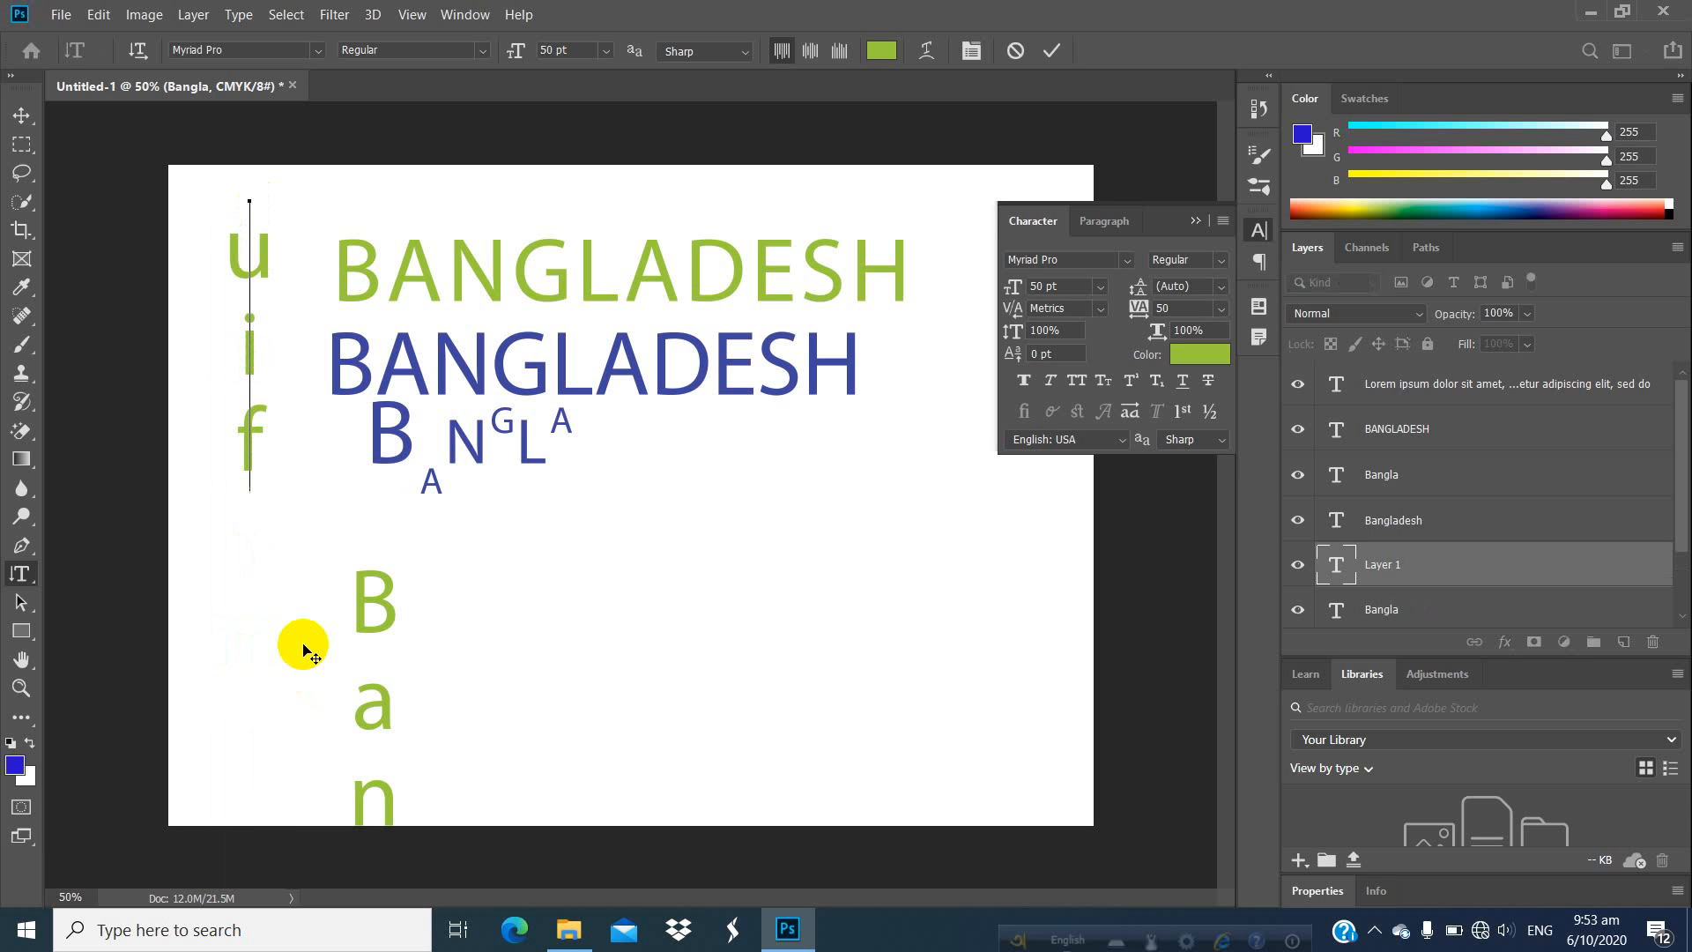
pyautogui.write('gjj')
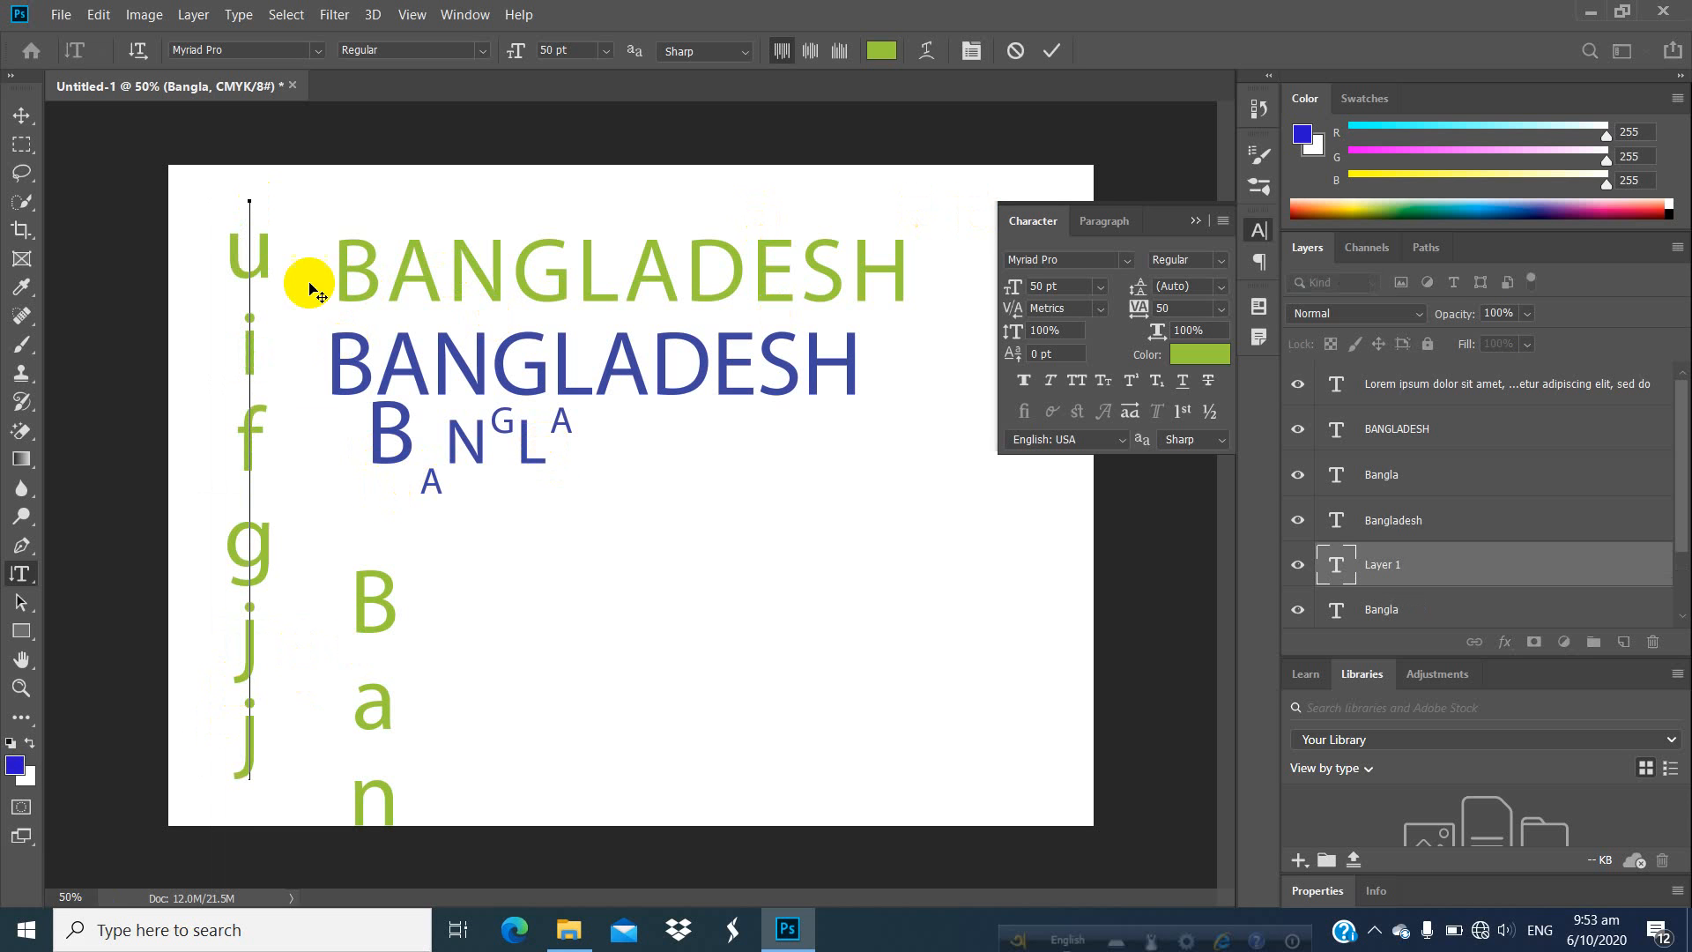
pyautogui.moveTo(257, 706); pyautogui.dragTo(256, 733)
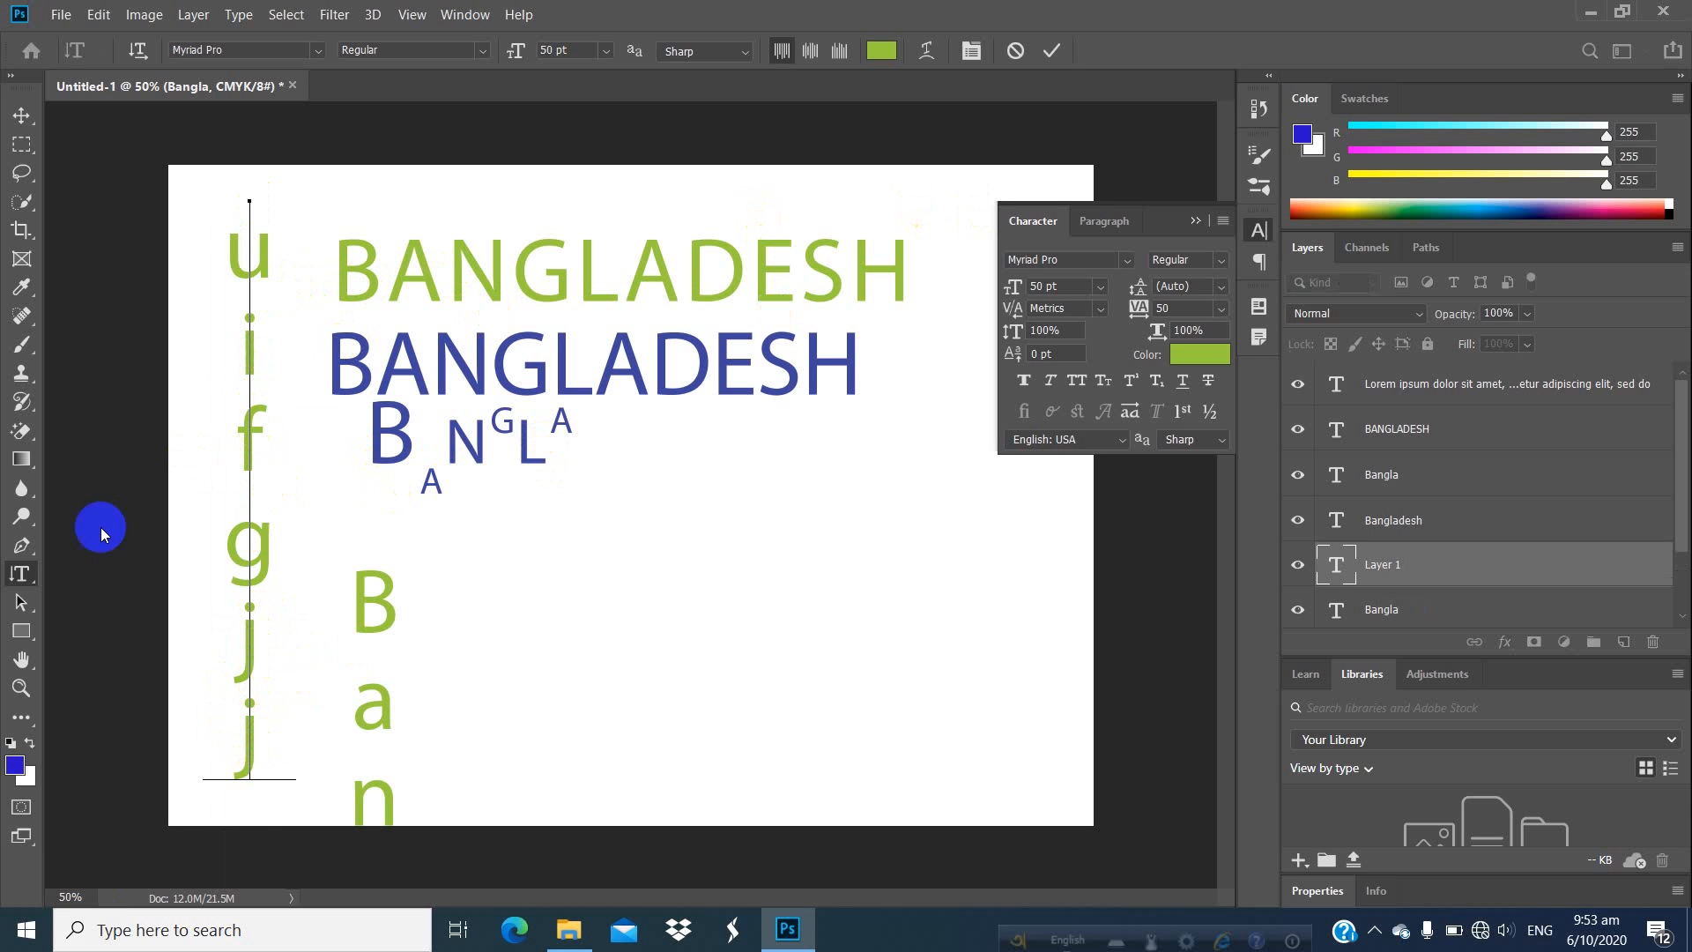
# Start a new text line reading go with the Horizontal Type tool in the empty area below and beside the Bangla text.
pyautogui.rightClick(19, 574)
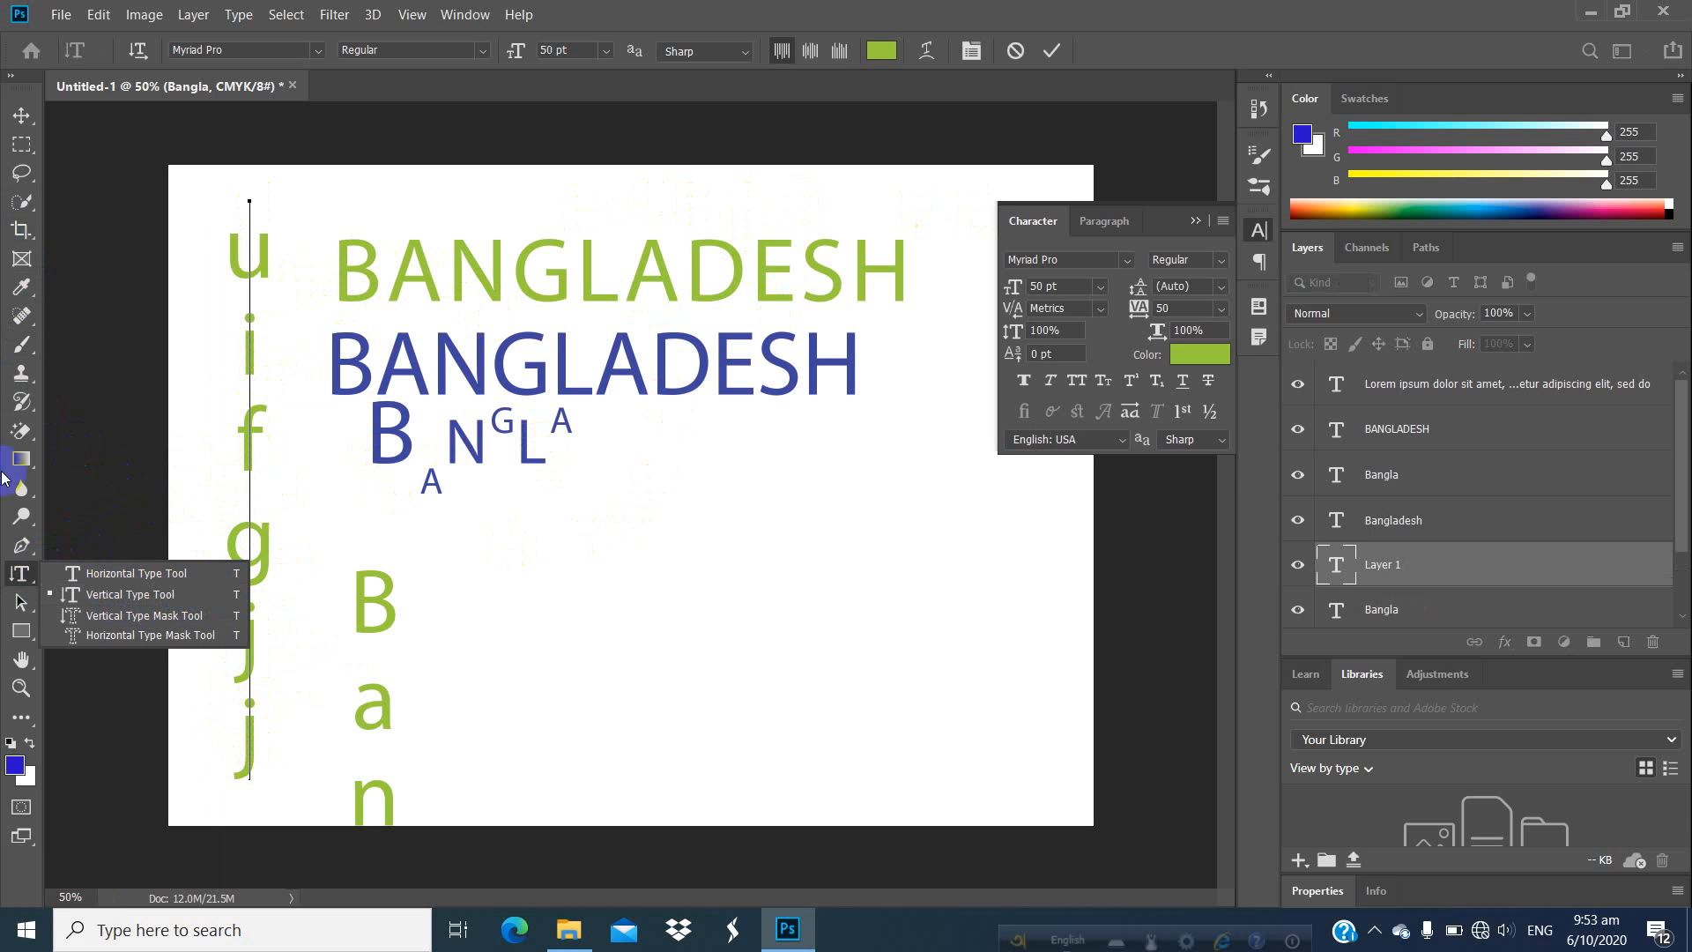
pyautogui.click(124, 574)
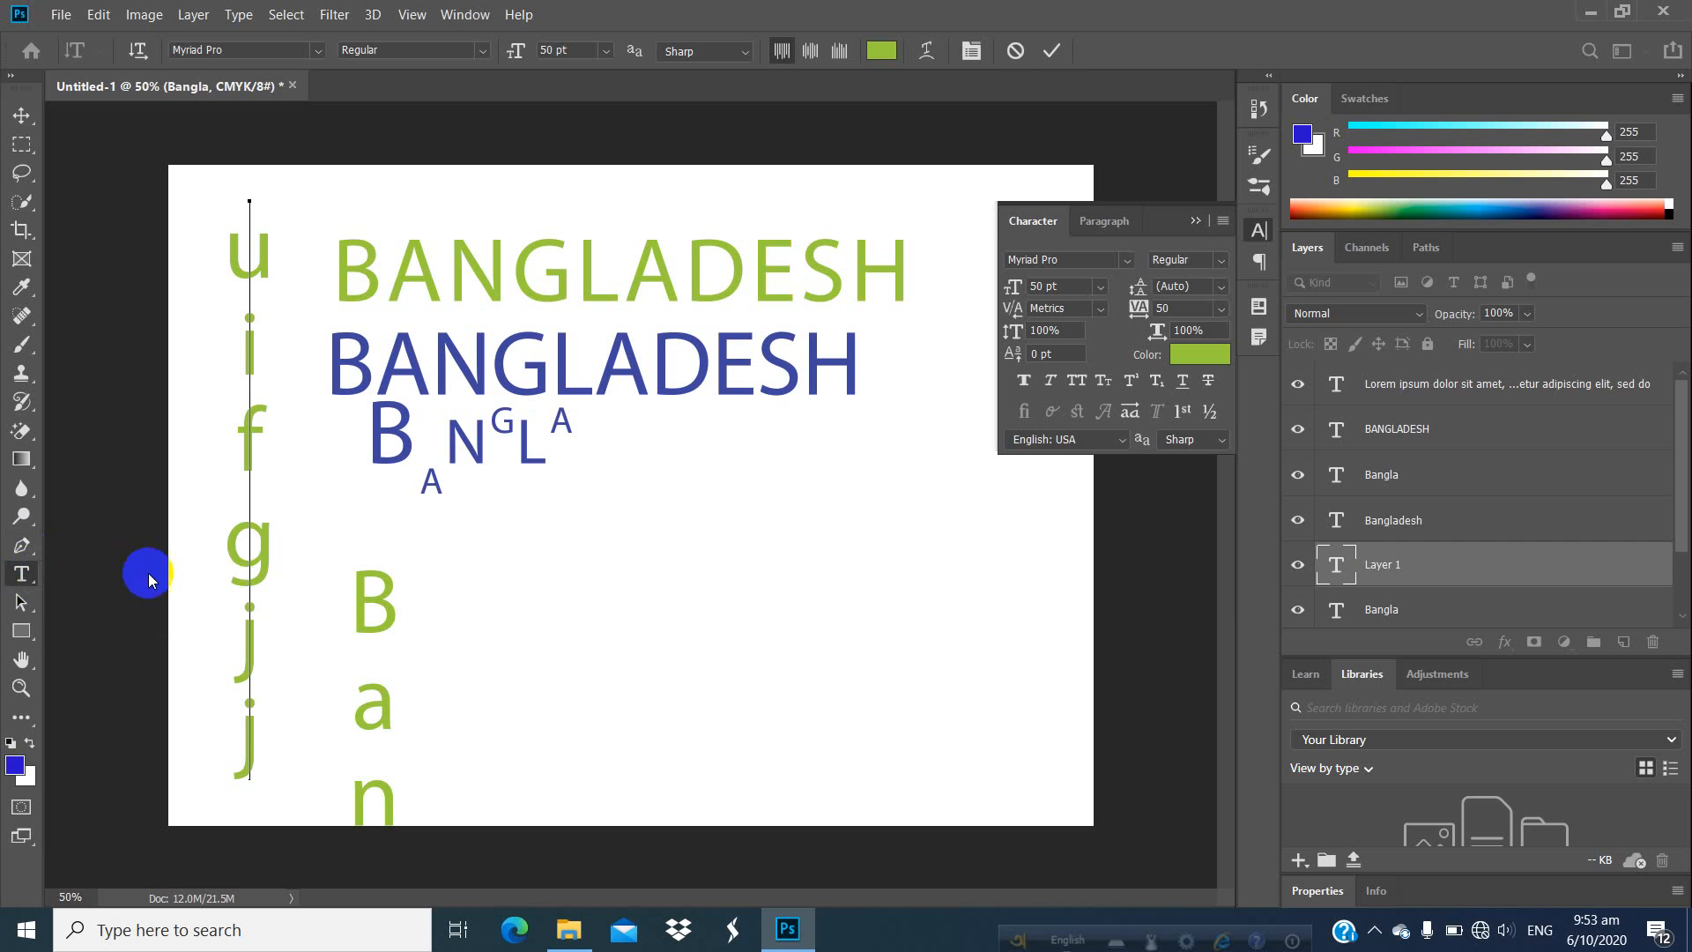
pyautogui.click(582, 561)
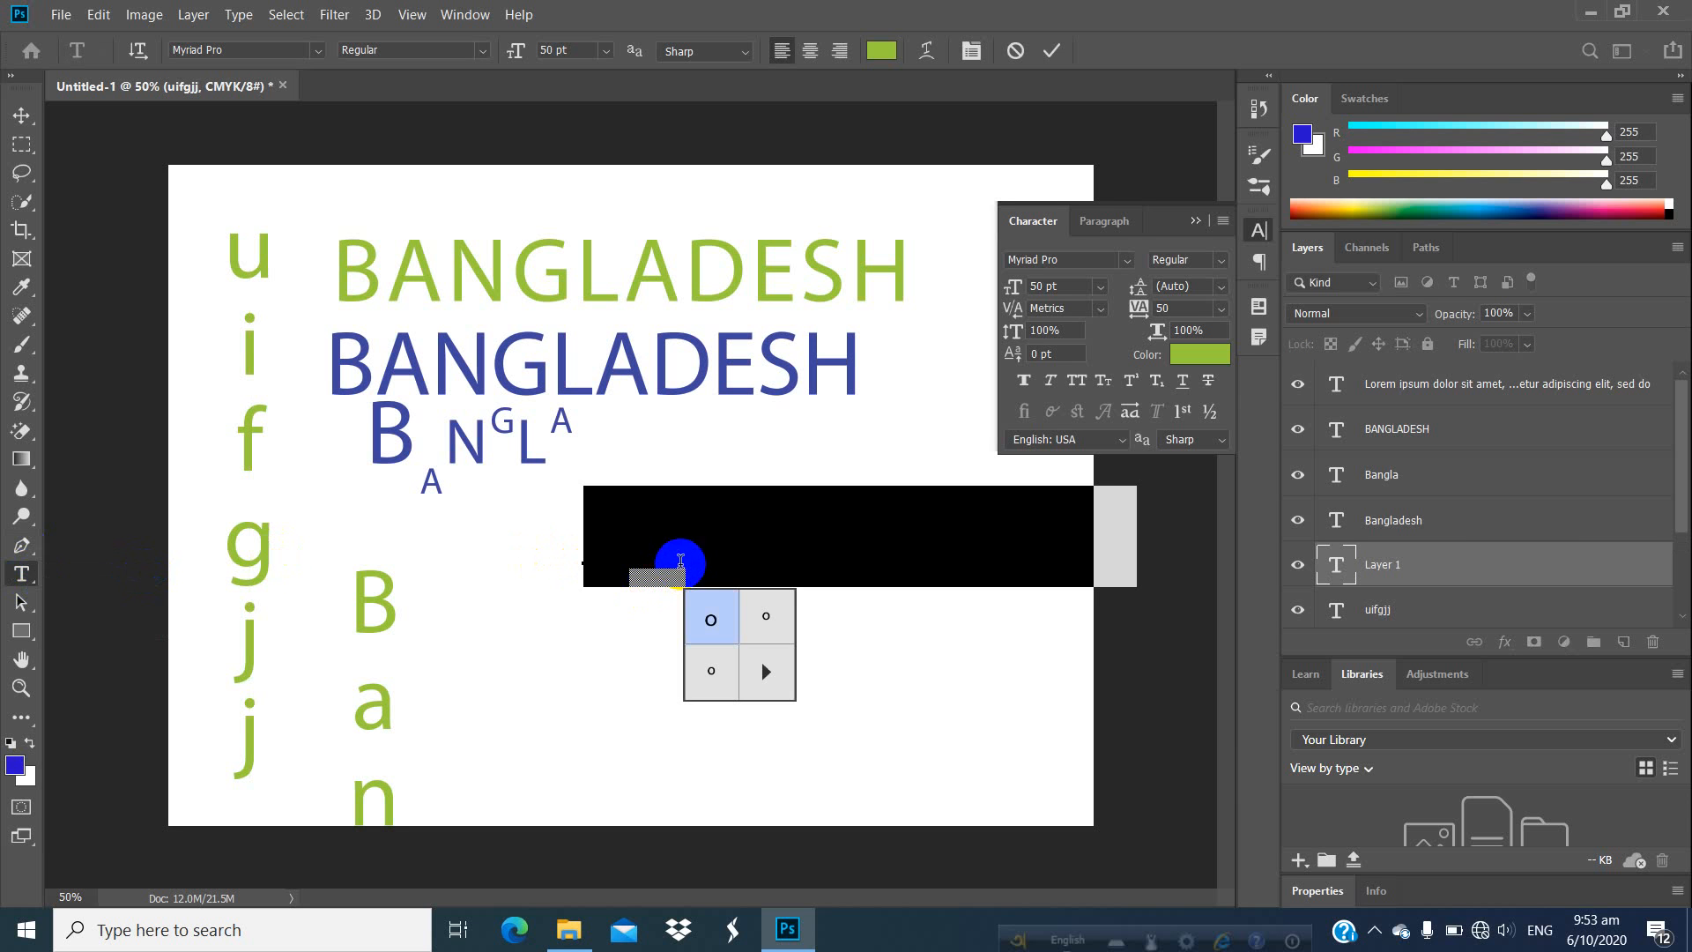
pyautogui.click(737, 511)
pyautogui.write('g')
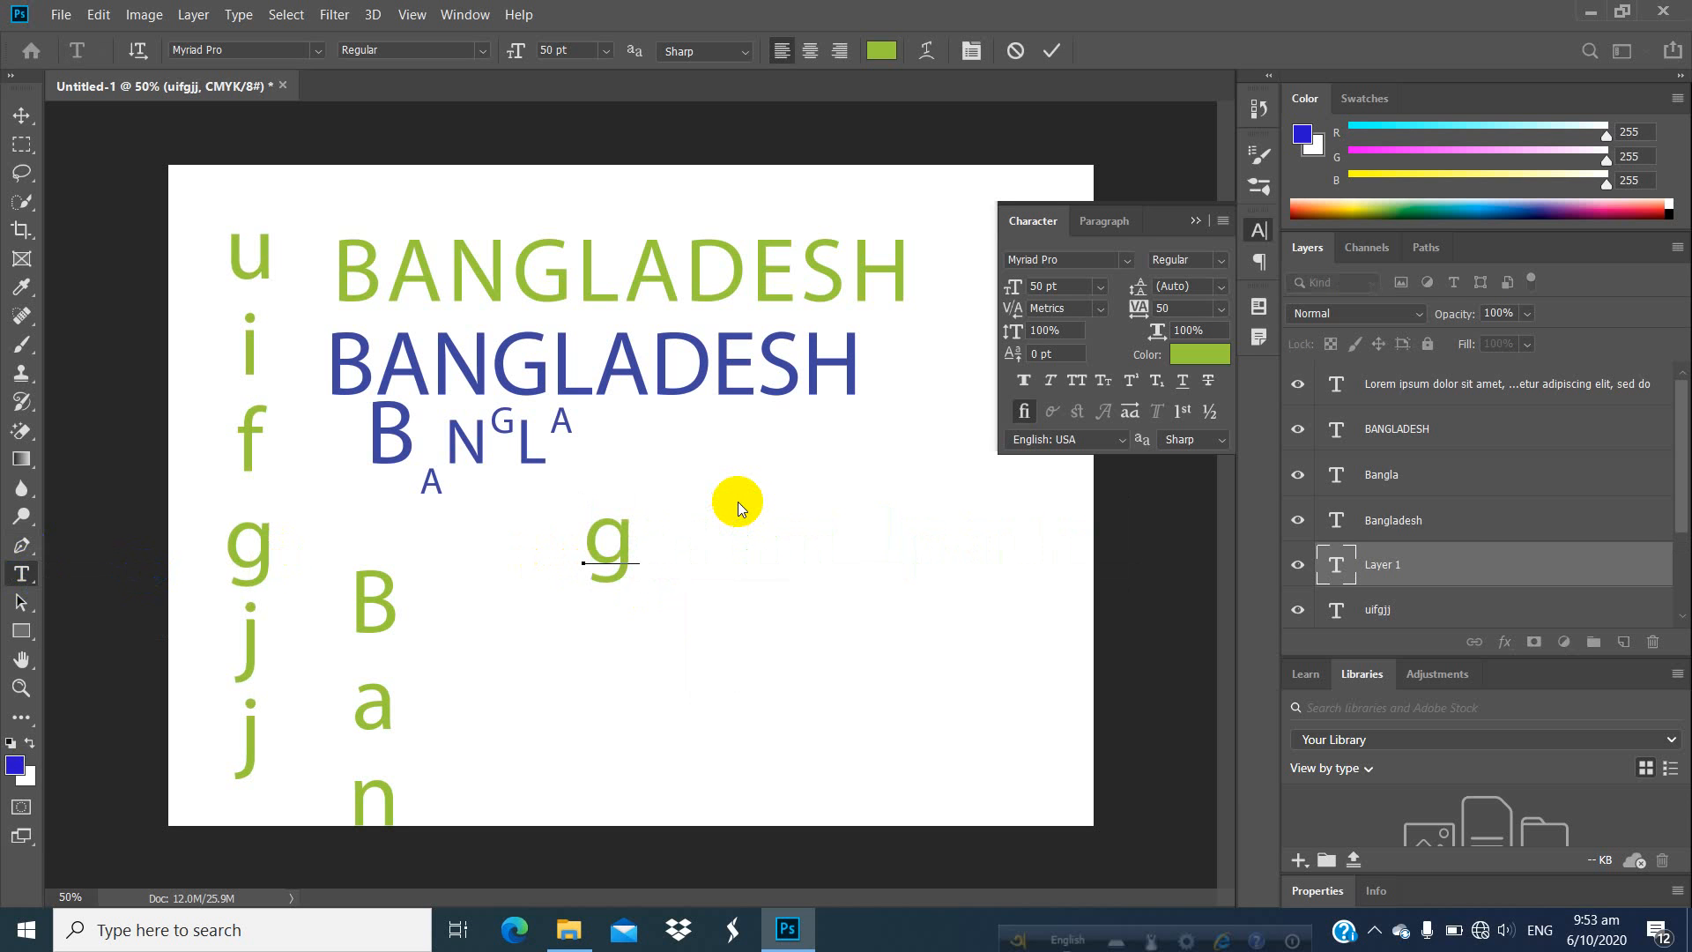
pyautogui.write('o')
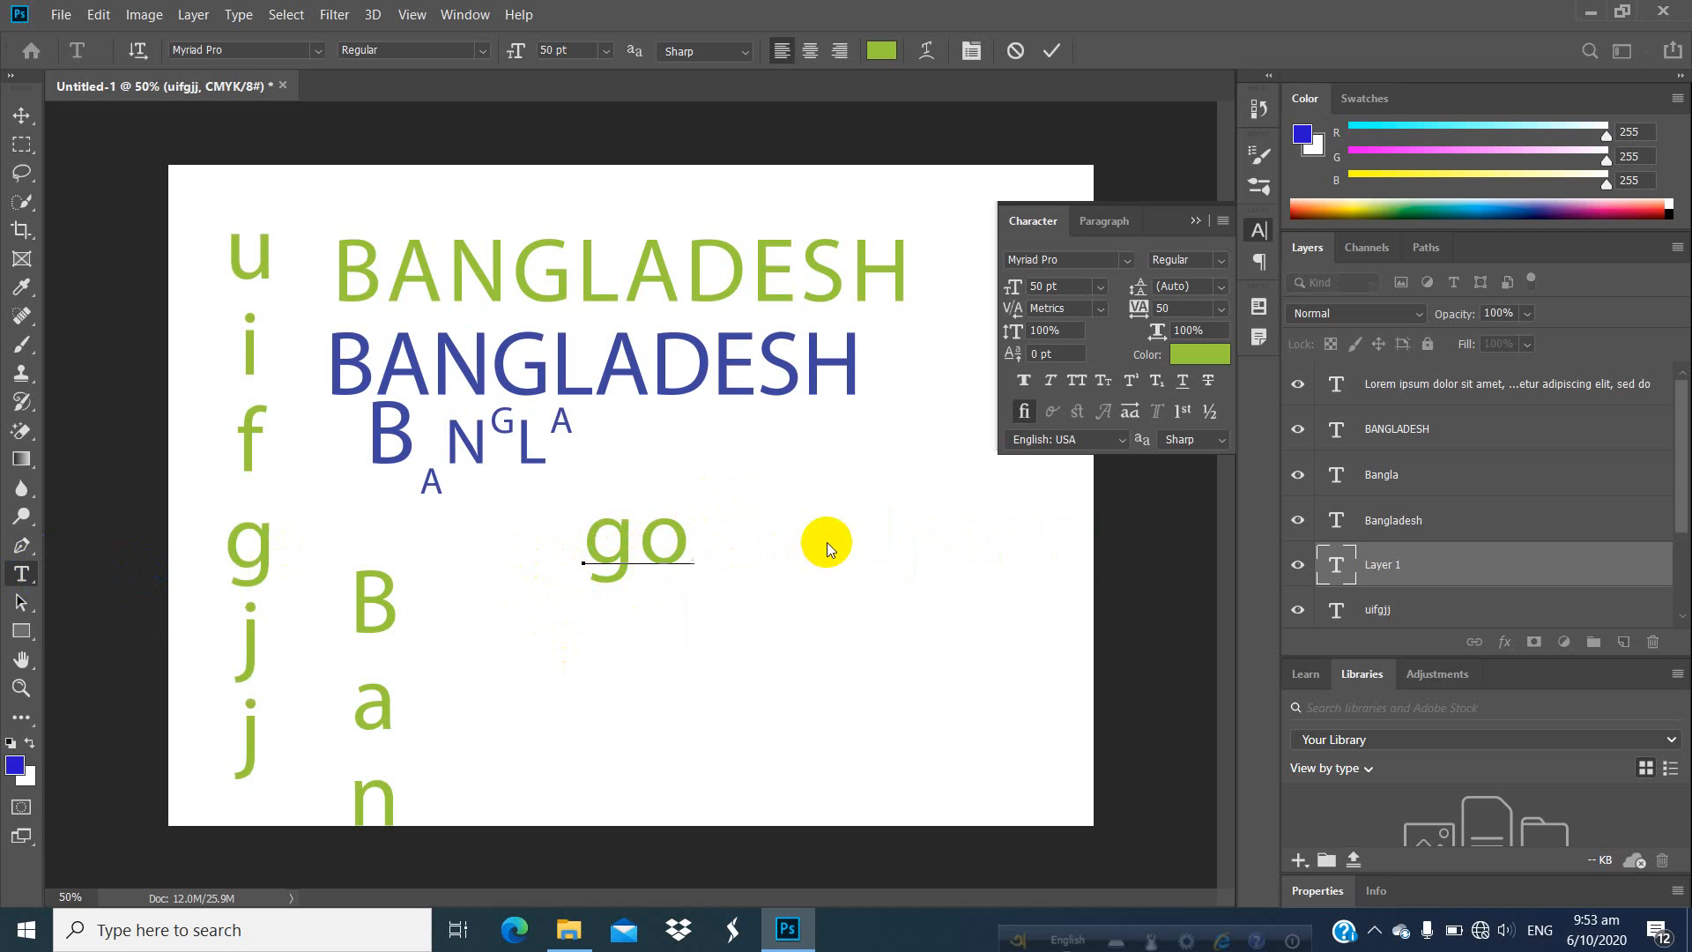
# Center-align the go text line and extend it with filler letters to read gojblllyhyrghyj.
pyautogui.click(804, 58)
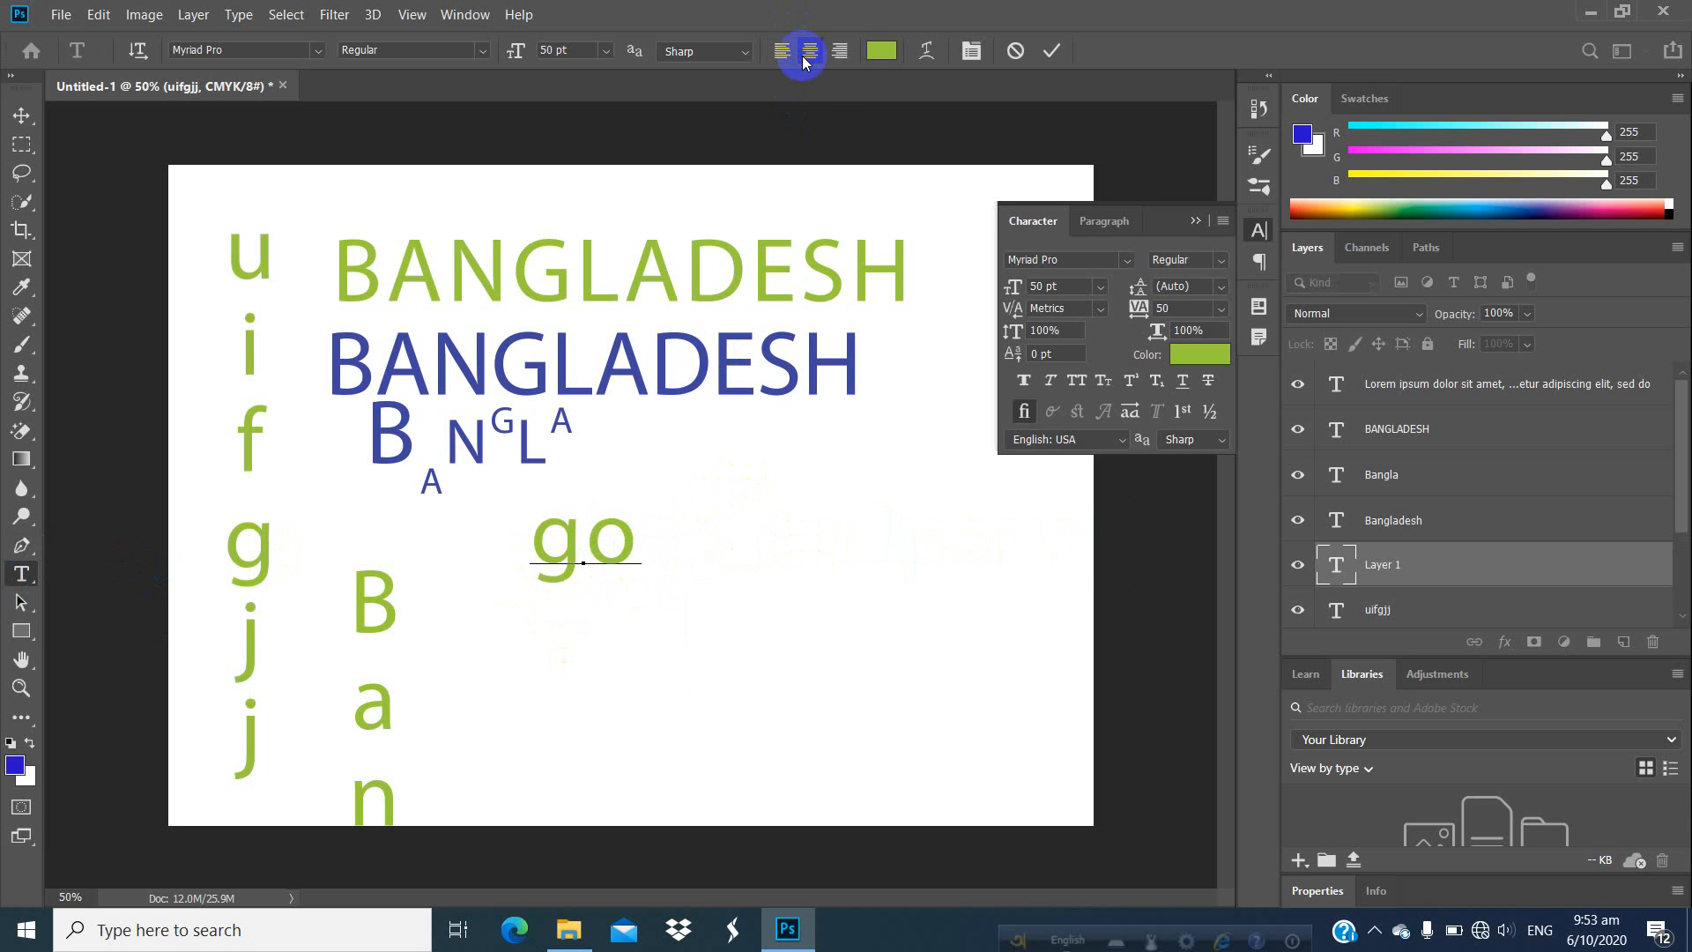
pyautogui.write('jb')
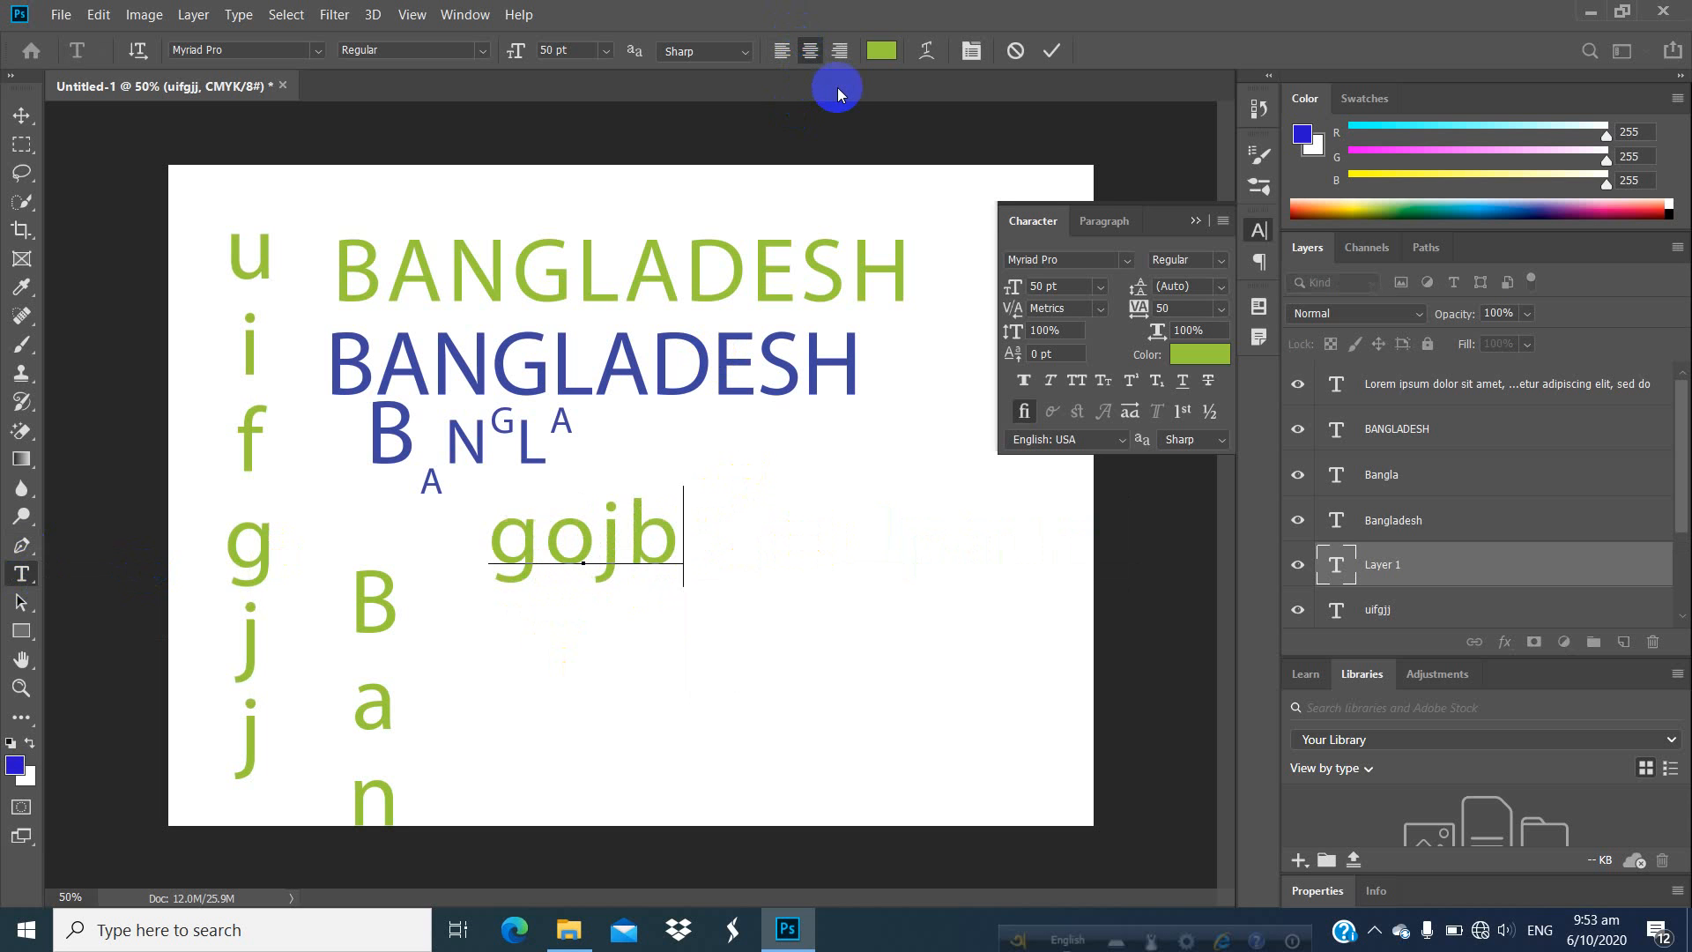
pyautogui.write('lll')
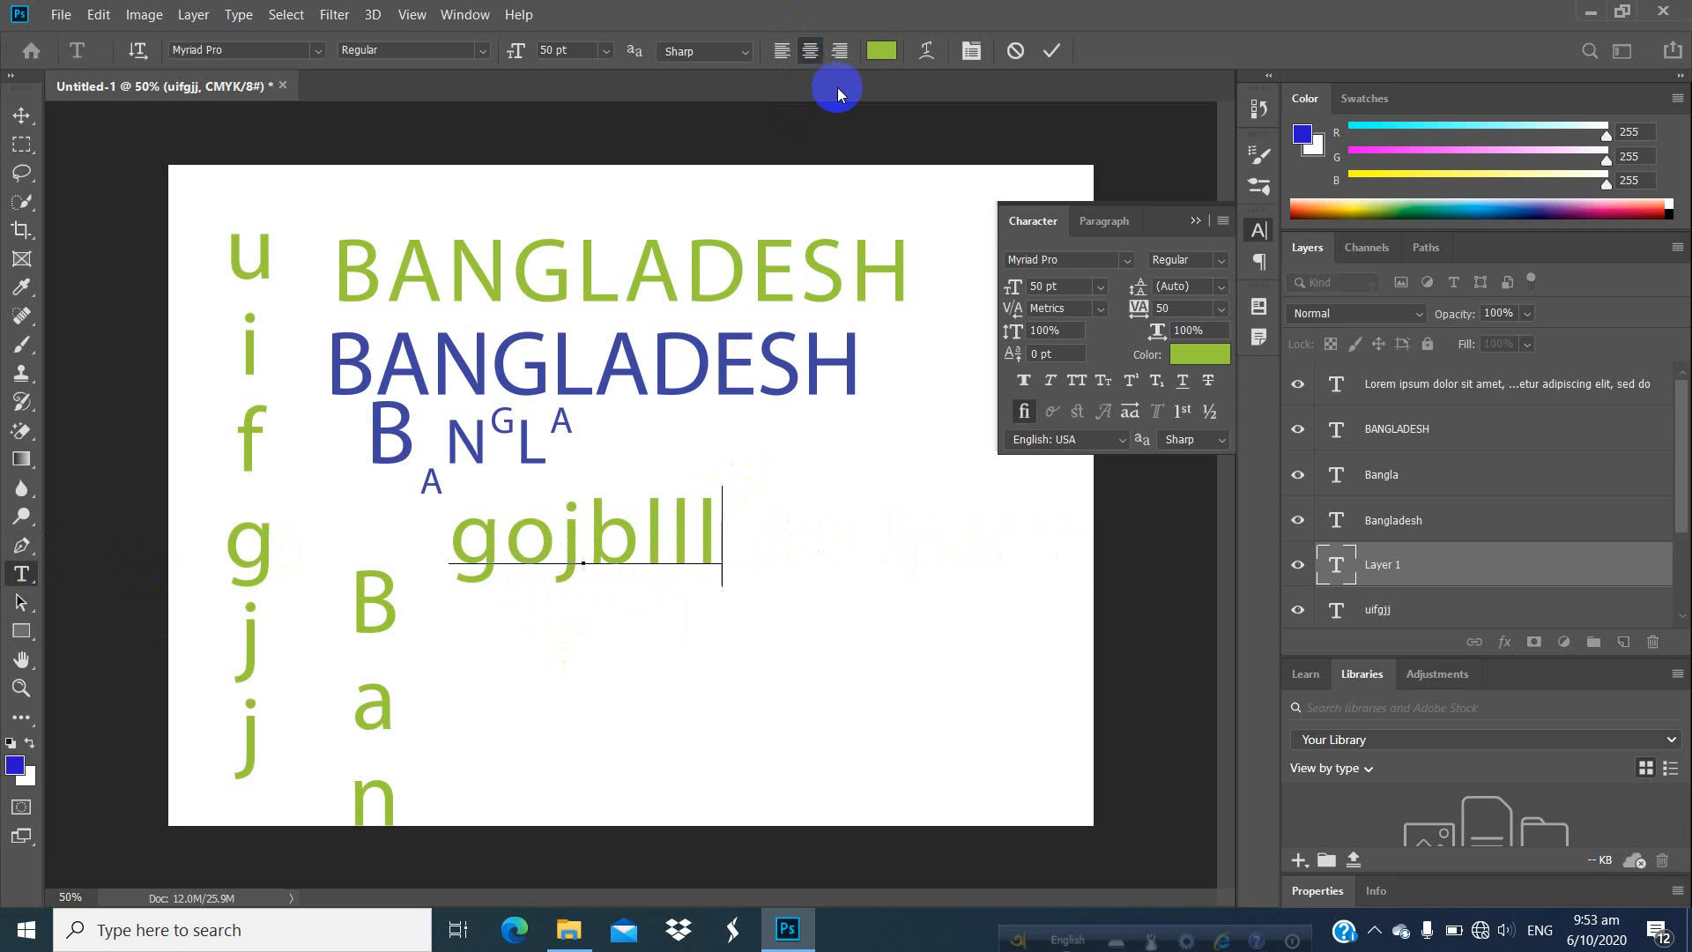
pyautogui.write('yh')
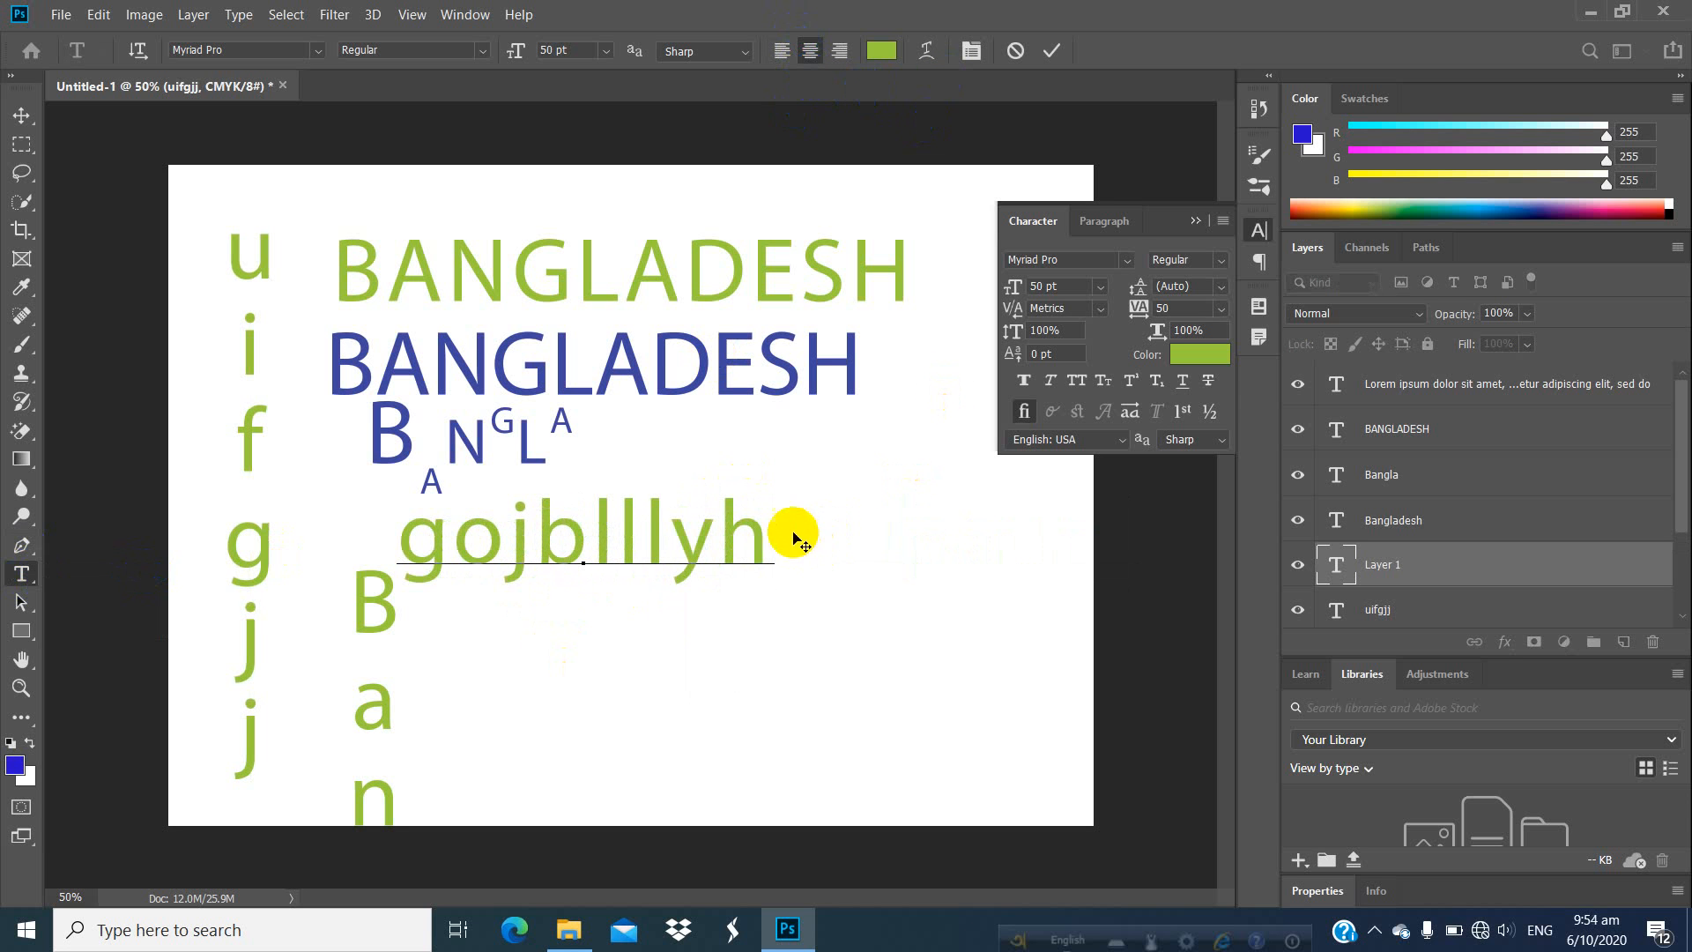
pyautogui.write('y')
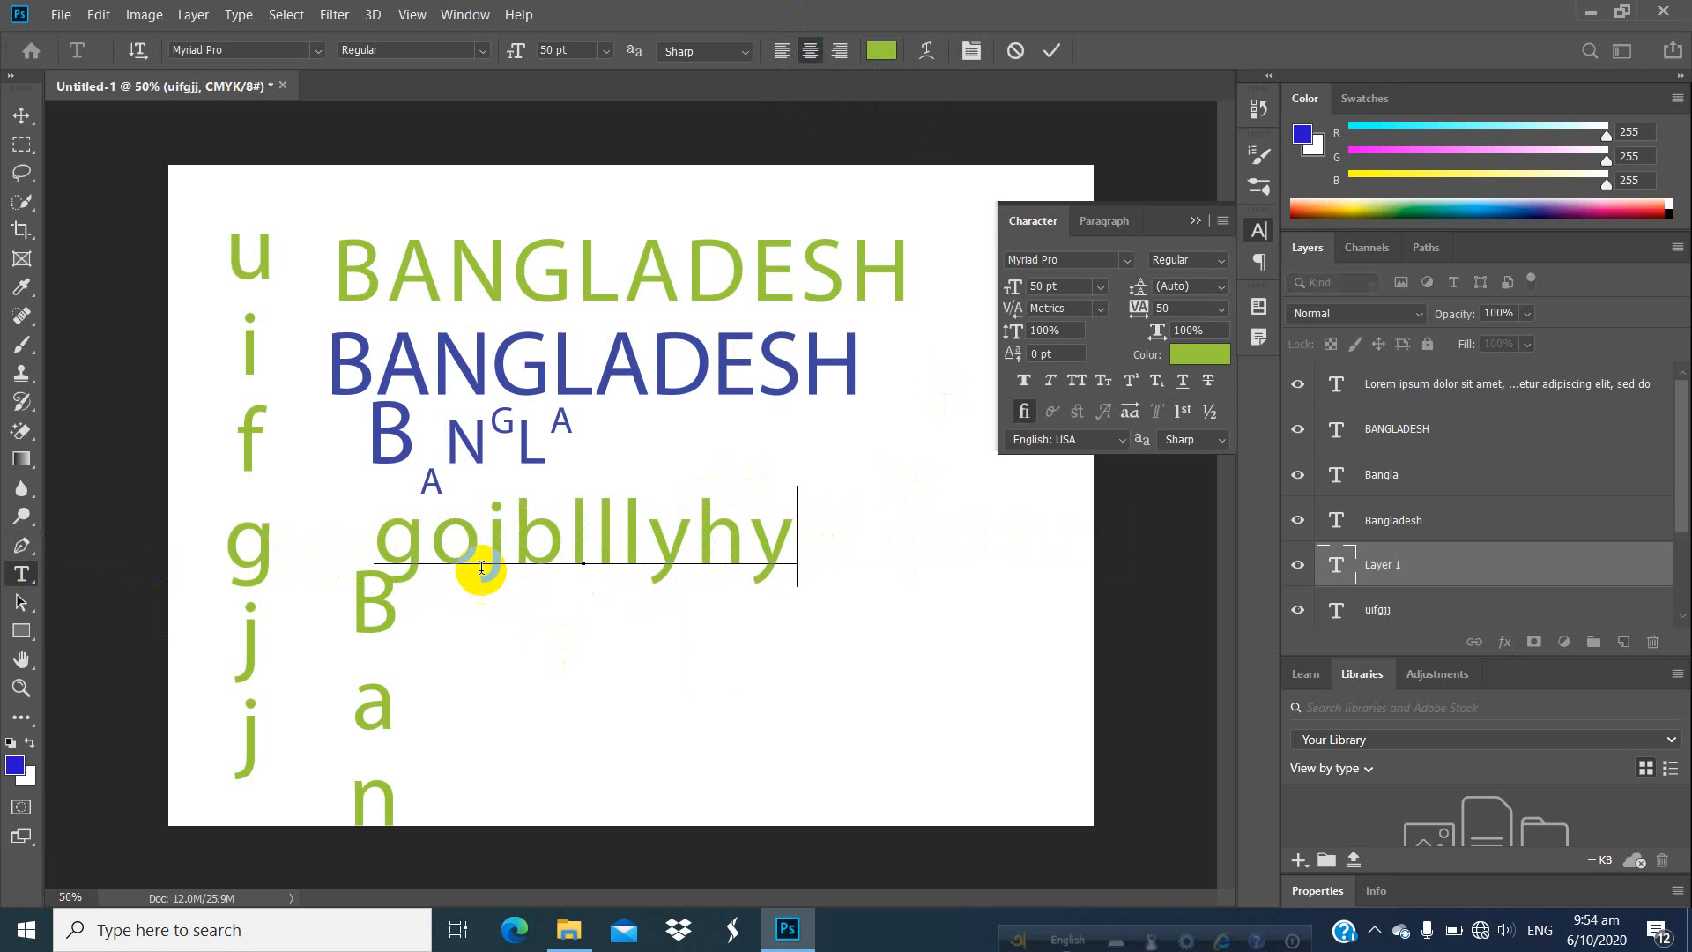
pyautogui.write('rghyj')
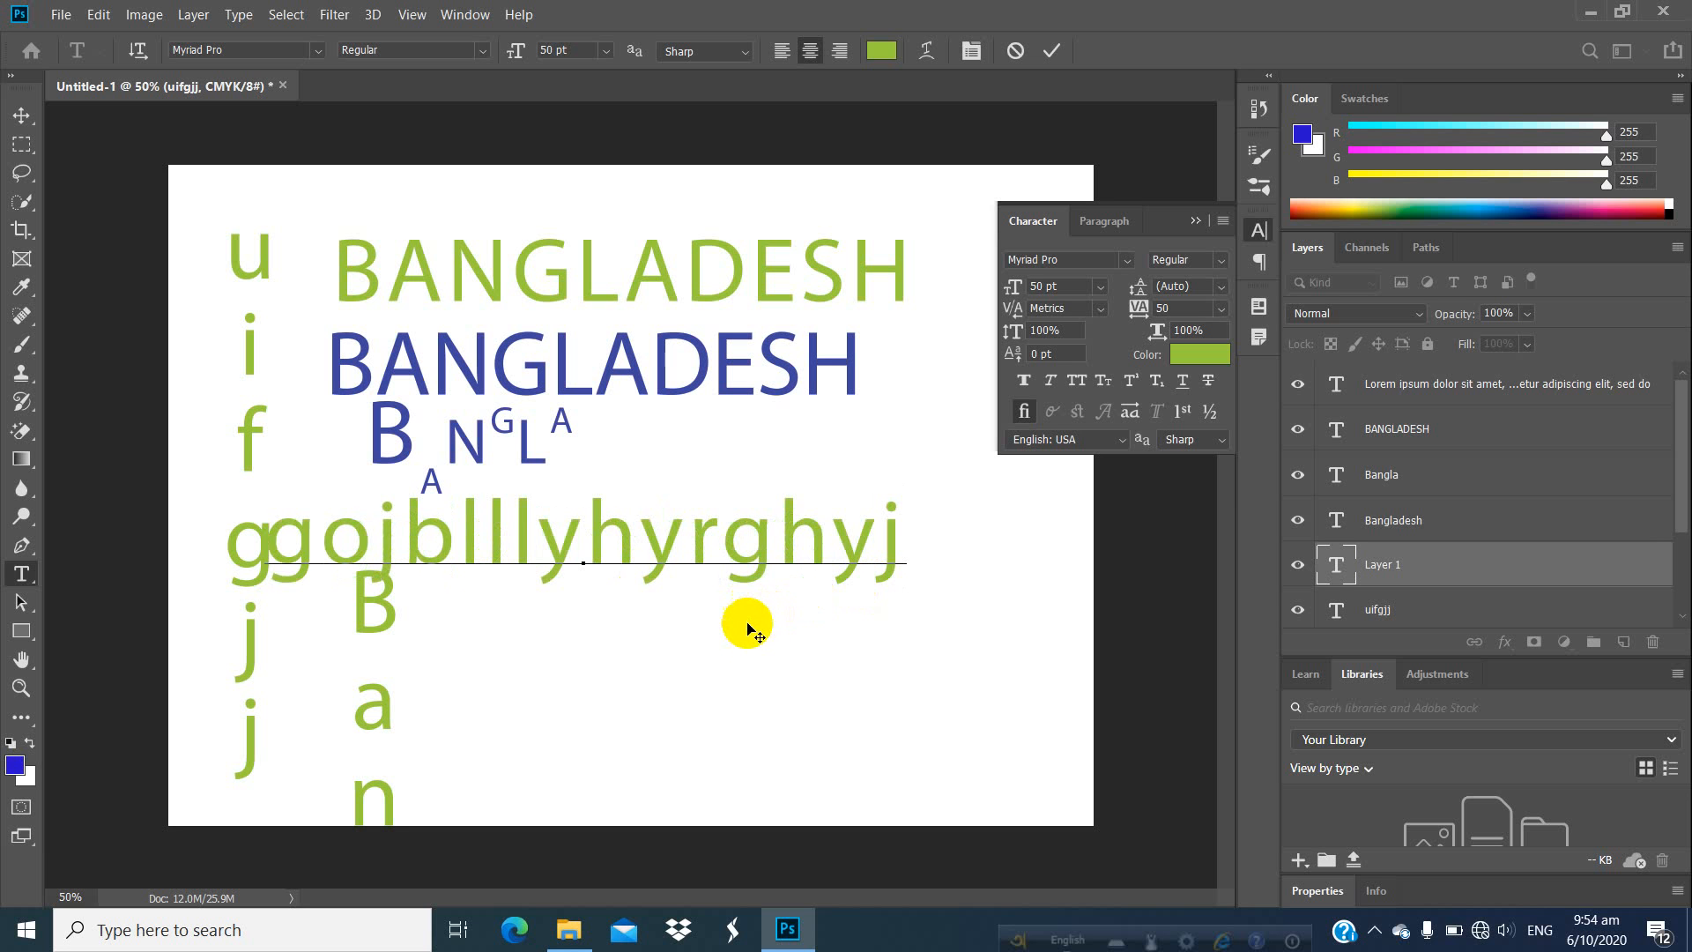
# Shorten the filler text line to gojbl and right-align it.
pyautogui.press('BackSpace')
pyautogui.press('BackSpace')
pyautogui.press('BackSpace')
pyautogui.press('BackSpace')
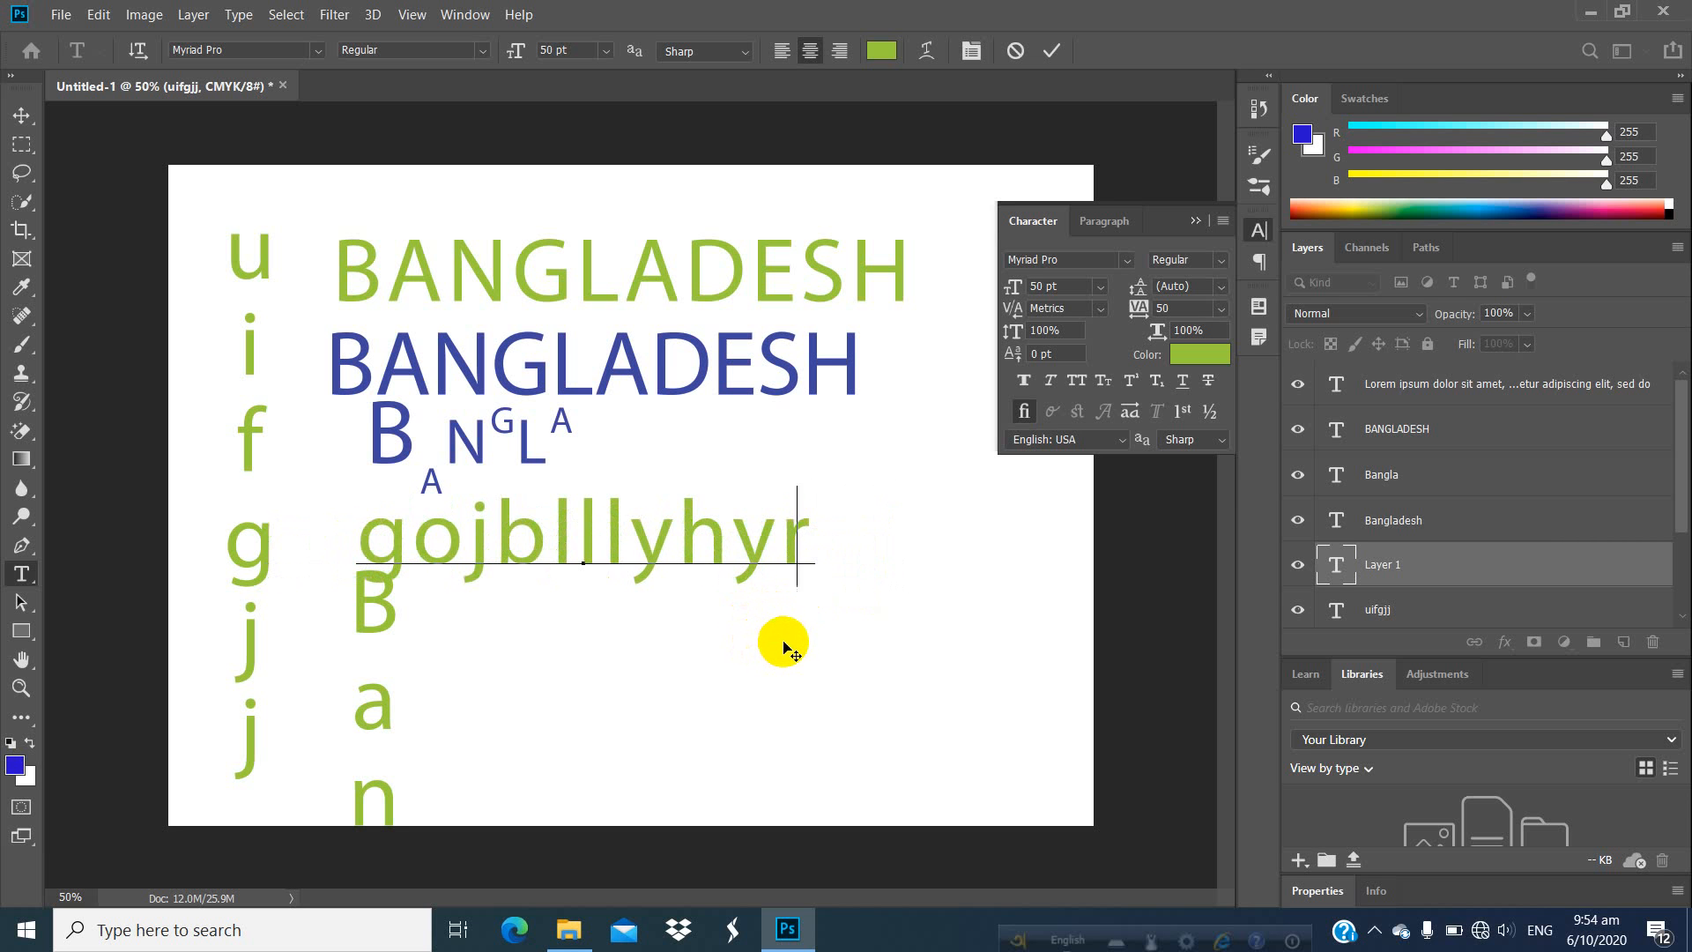
pyautogui.press('BackSpace')
pyautogui.press('BackSpace')
pyautogui.press('BackSpace')
pyautogui.press('BackSpace')
pyautogui.press('BackSpace')
pyautogui.press('BackSpace')
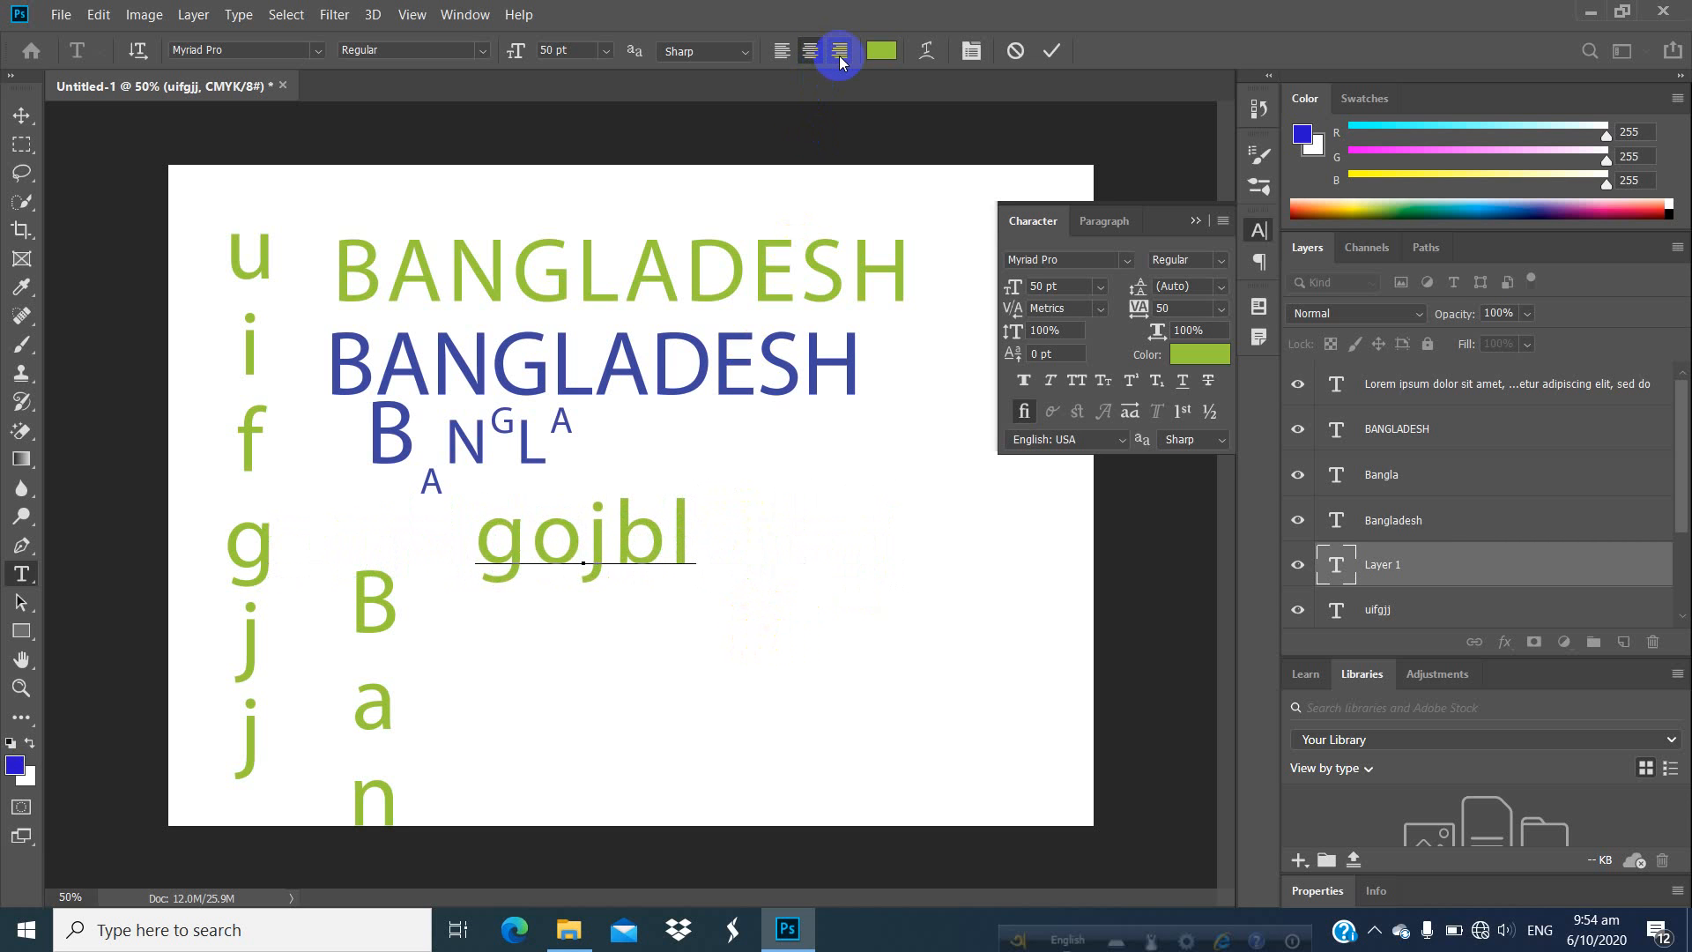
pyautogui.click(840, 53)
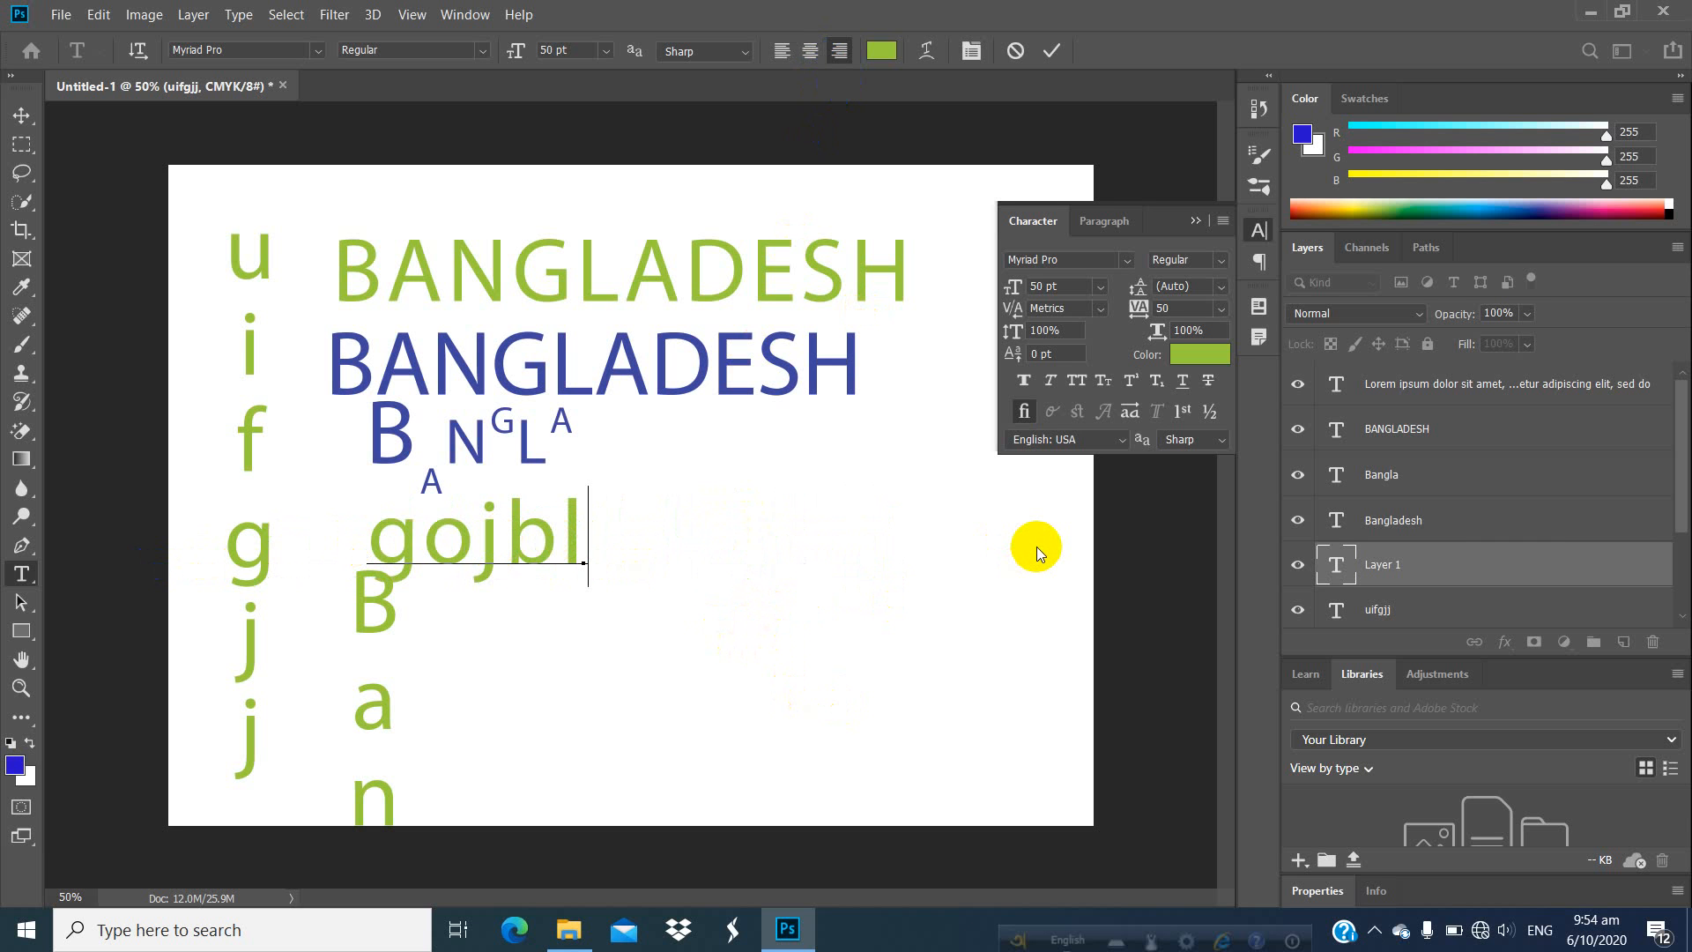
# Extend the right-aligned line with irhit;w and cut it back to gojb.
pyautogui.write('irh')
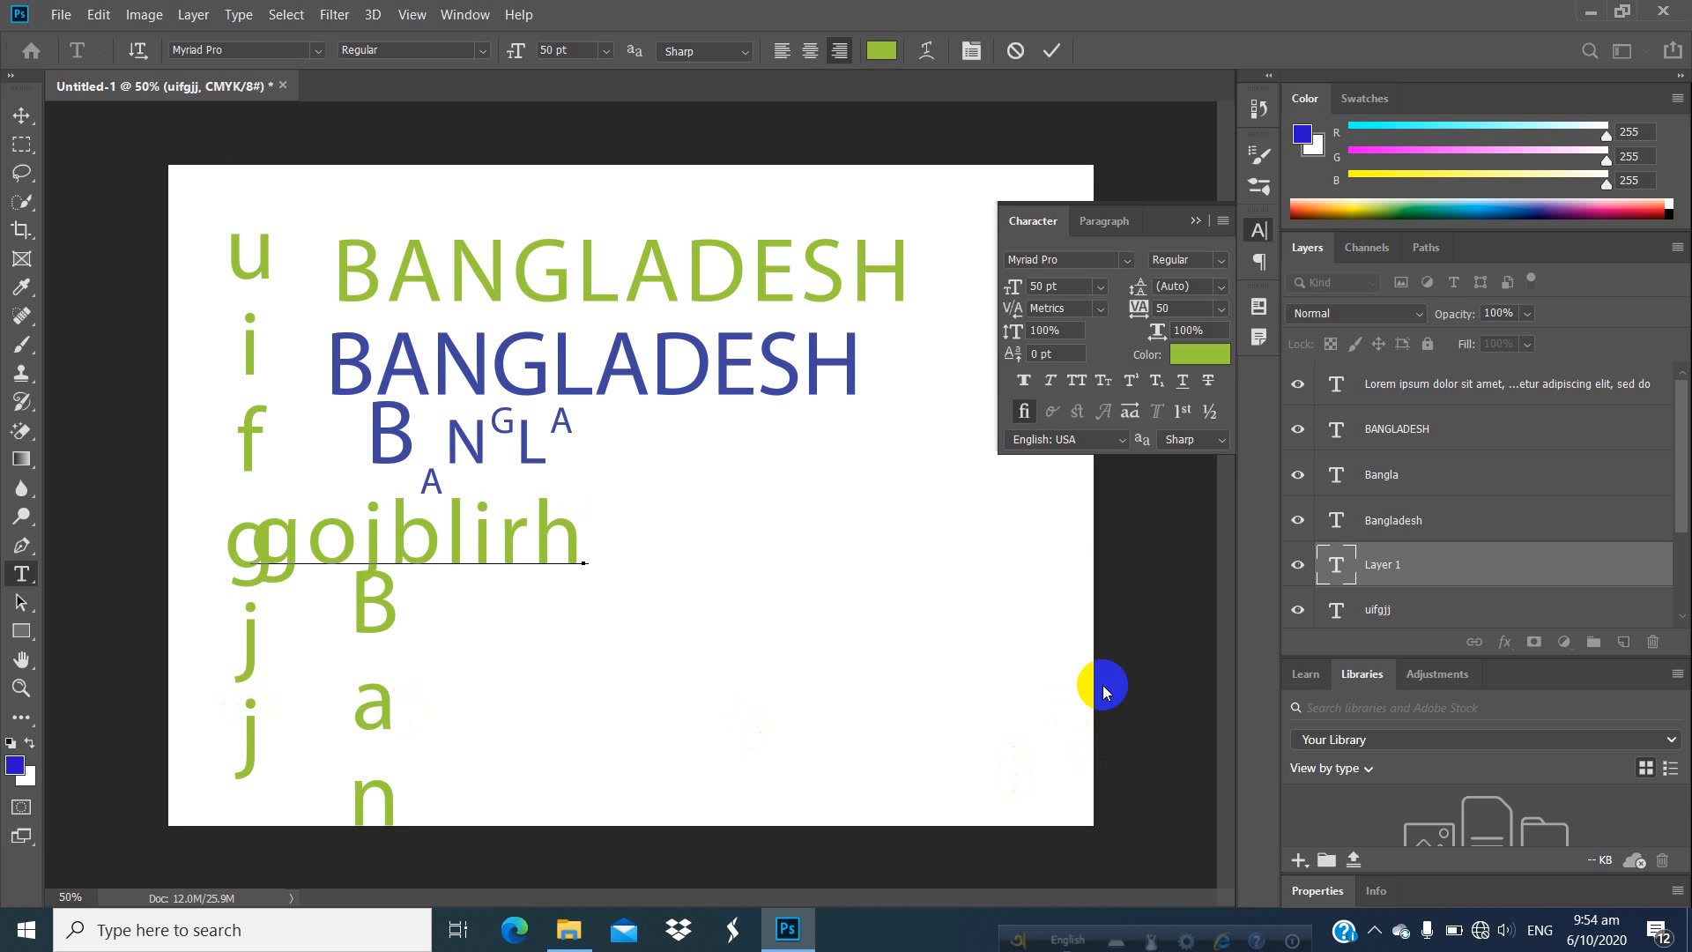
pyautogui.write('it;w')
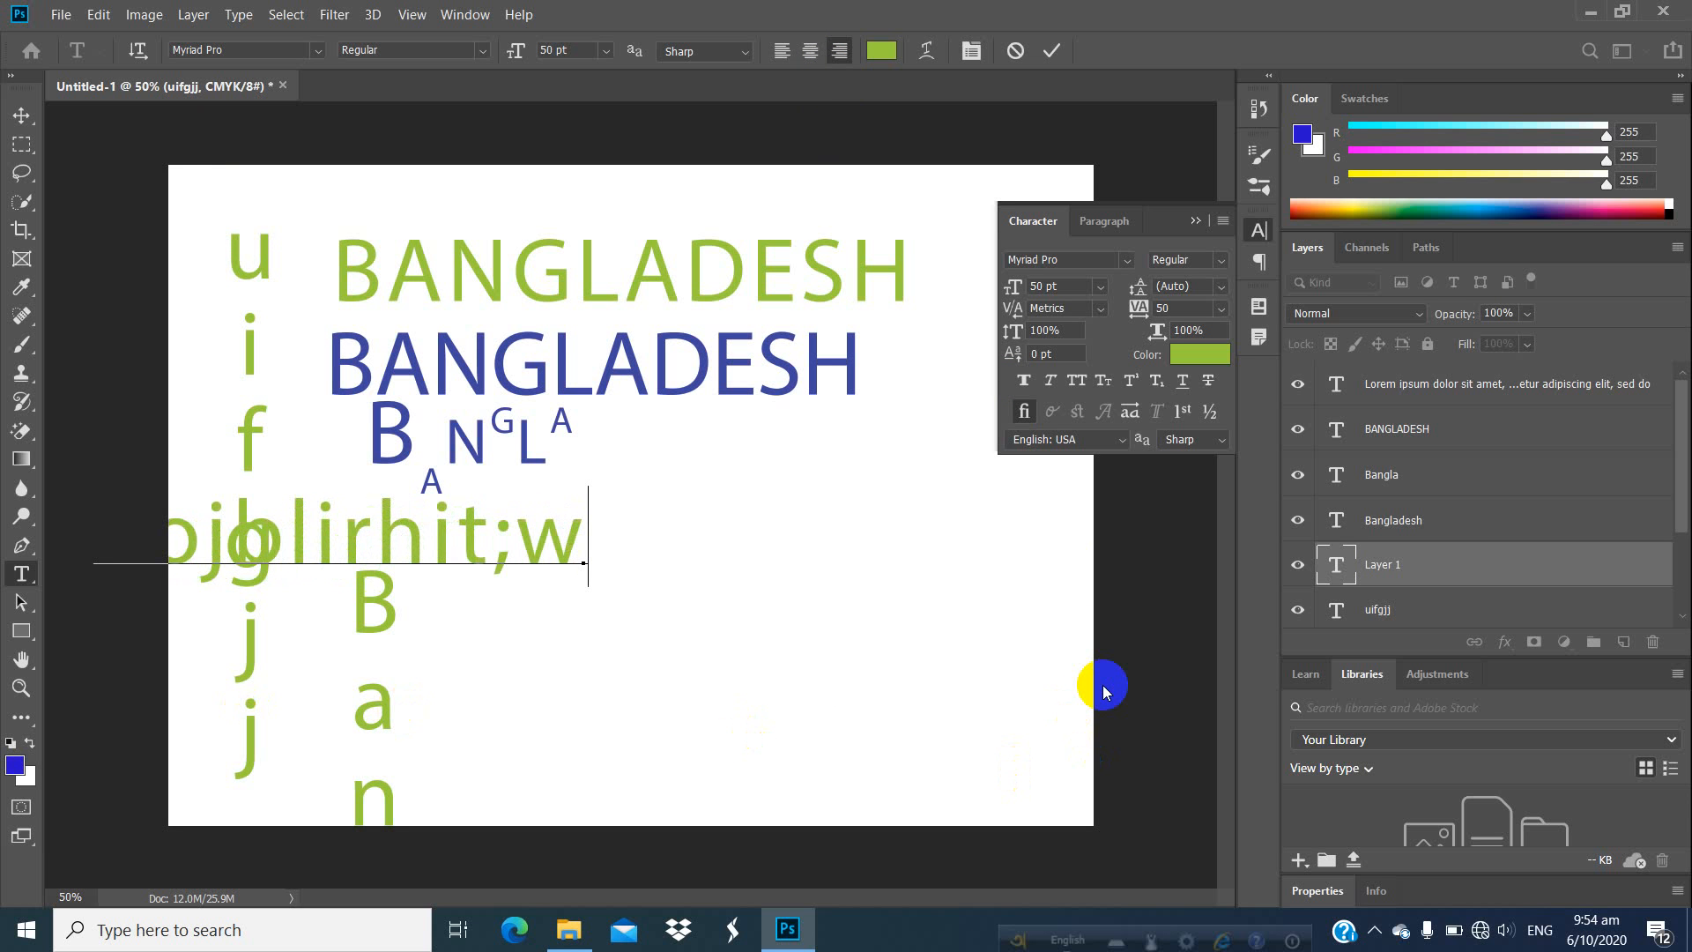
pyautogui.press('BackSpace')
pyautogui.press('BackSpace')
pyautogui.press('BackSpace')
pyautogui.press('BackSpace')
pyautogui.press('BackSpace')
pyautogui.press('BackSpace')
pyautogui.press('BackSpace')
pyautogui.press('BackSpace')
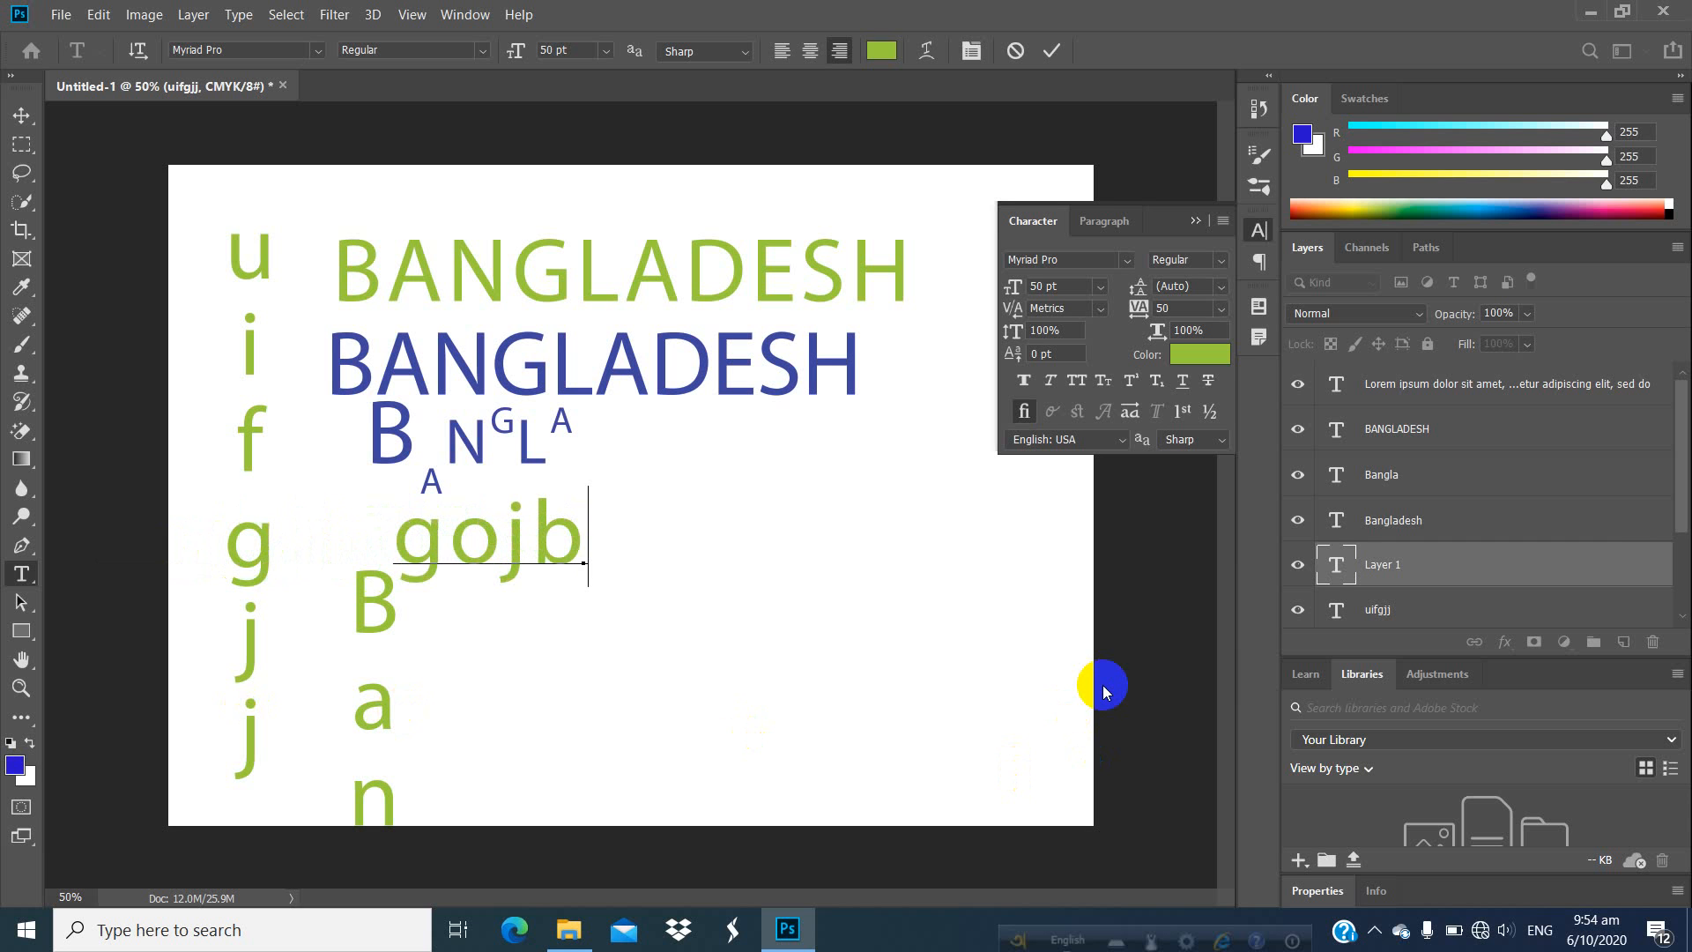
# Left-align the gojb line and append igio, and right-align it and append a comma.
pyautogui.click(782, 52)
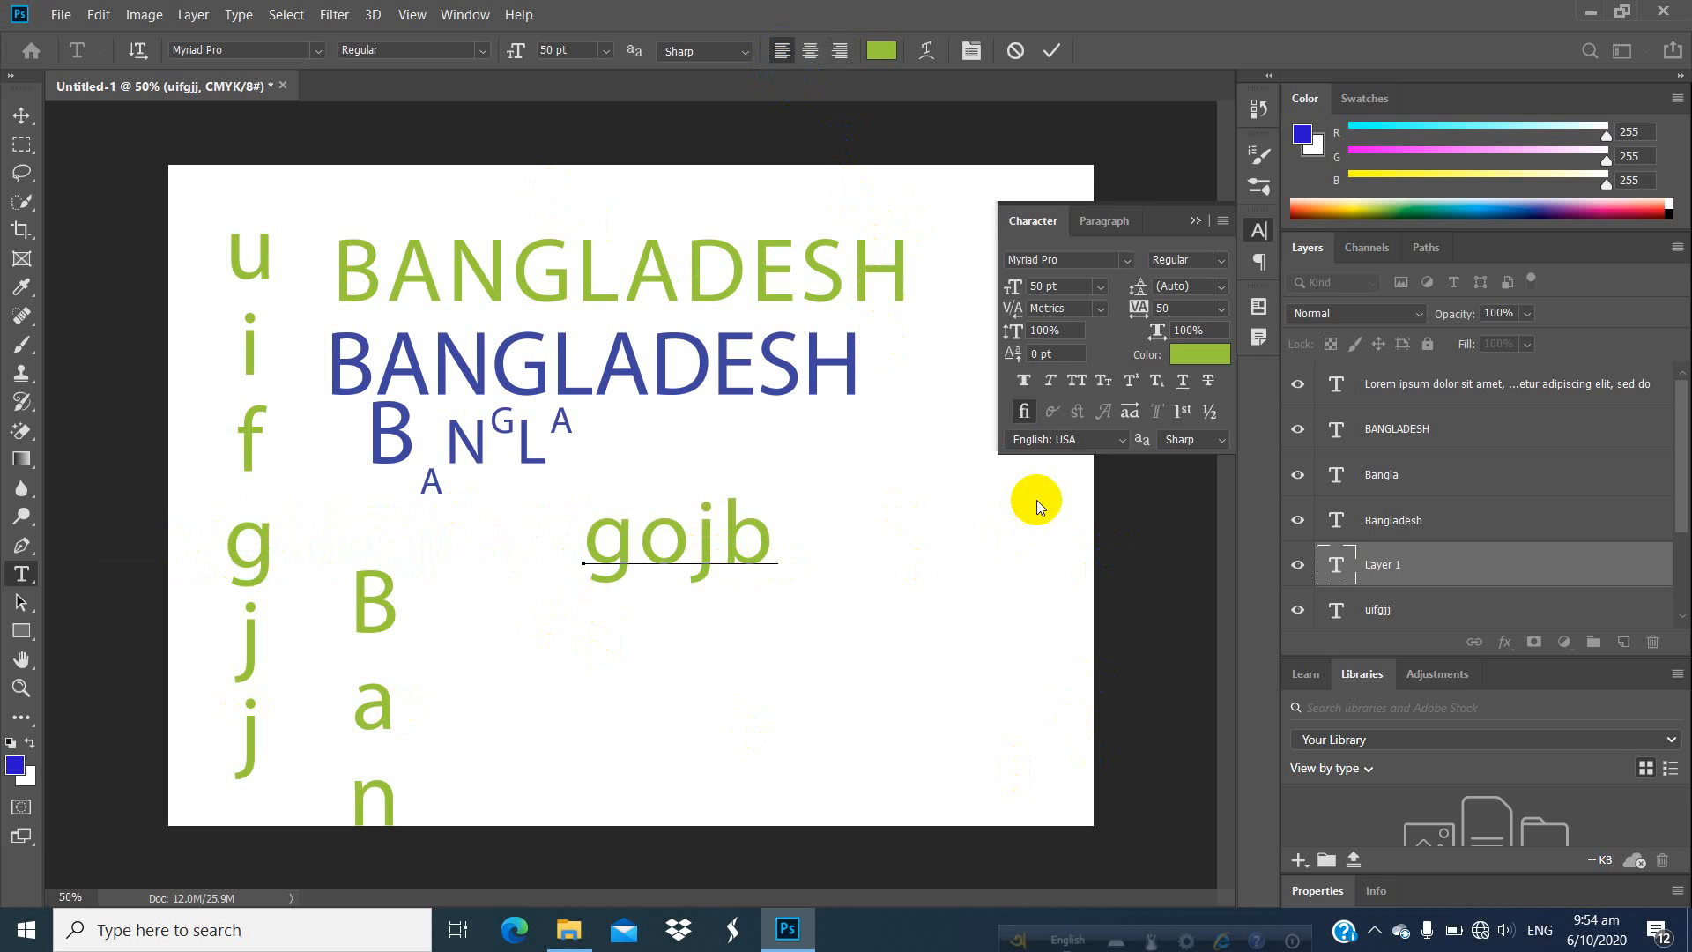
pyautogui.write('igio')
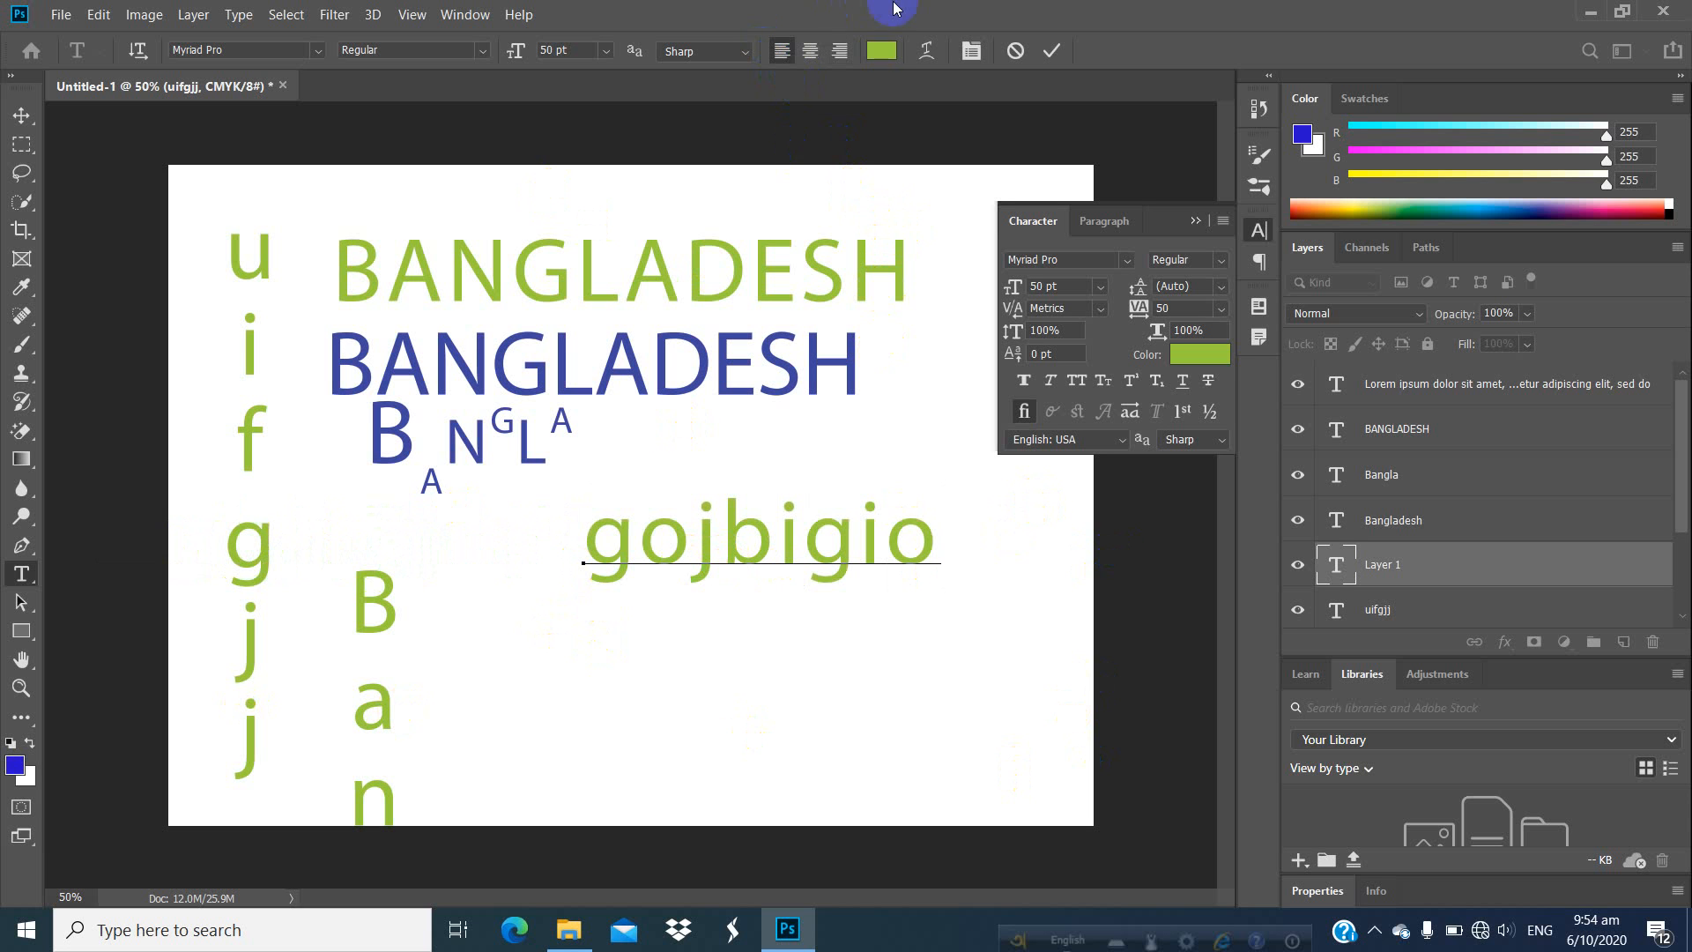
pyautogui.click(839, 53)
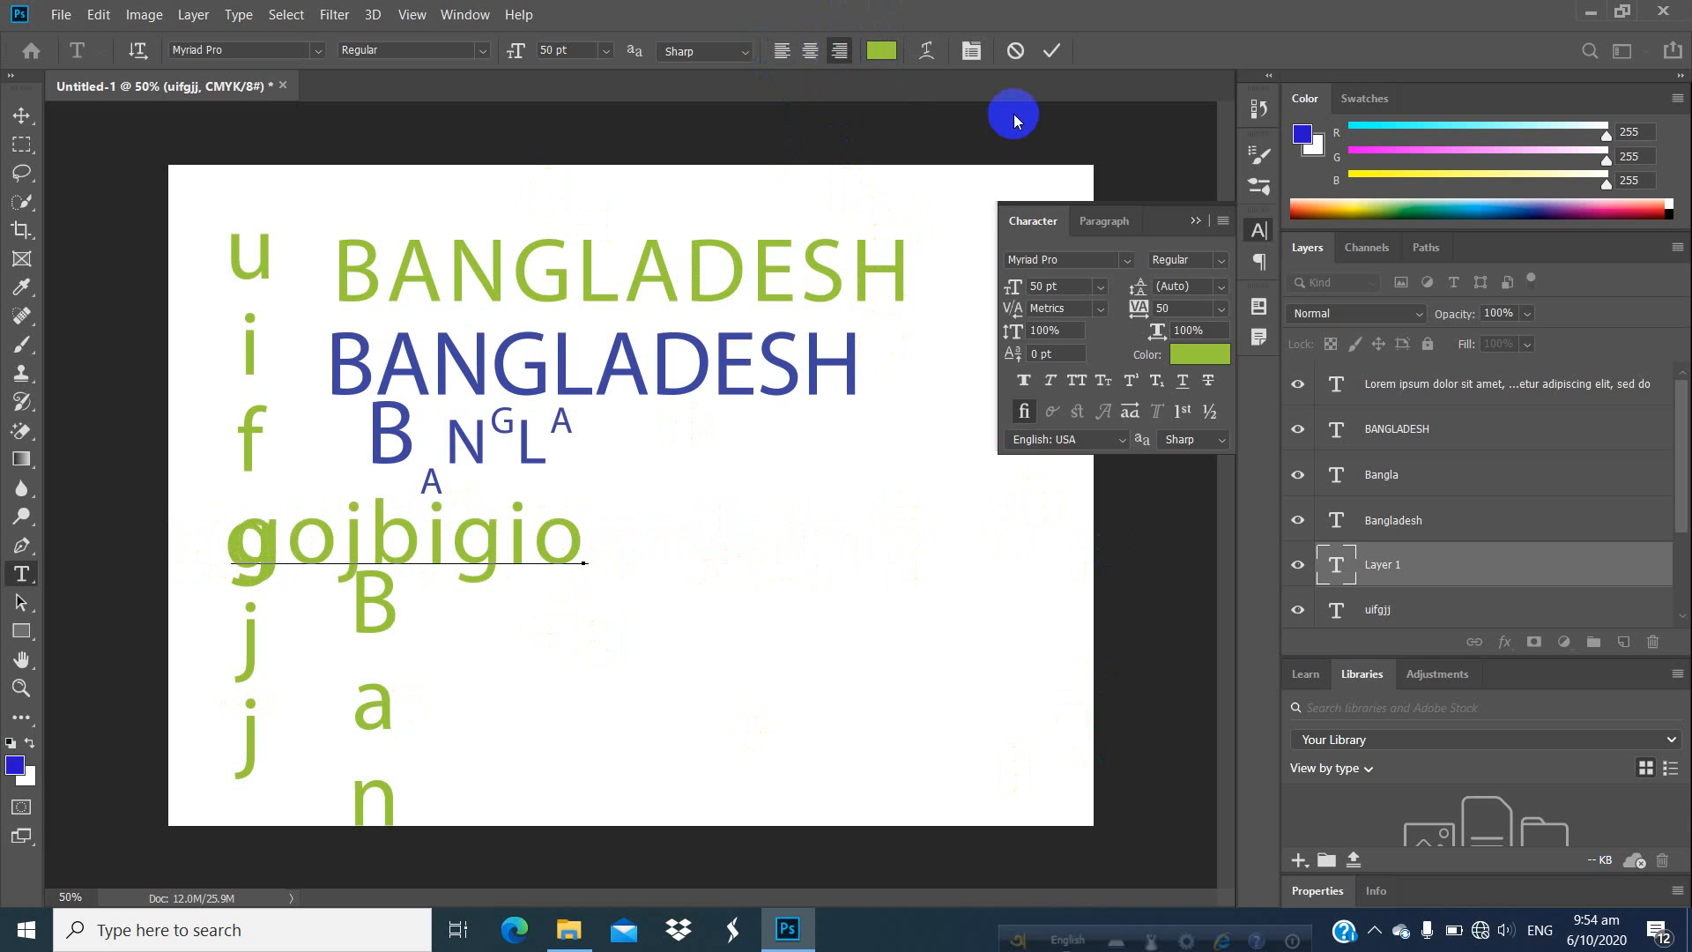
pyautogui.write(',')
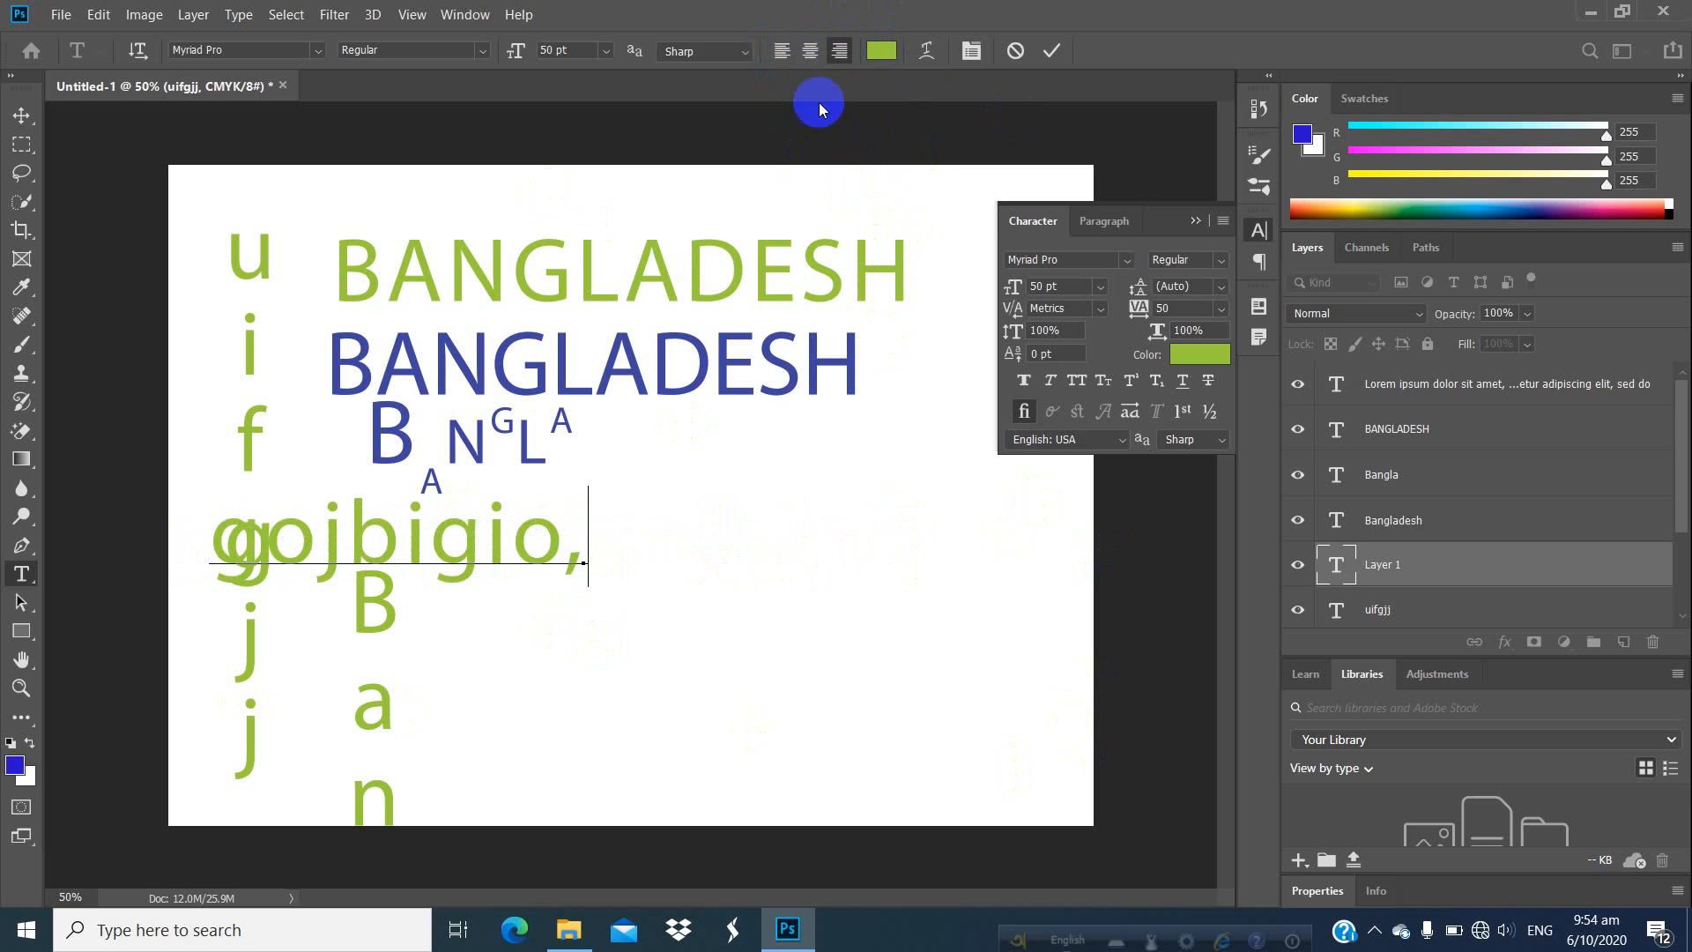
# Center-align the line, extend it to read gojbigio,ig and commit the text.
pyautogui.click(811, 53)
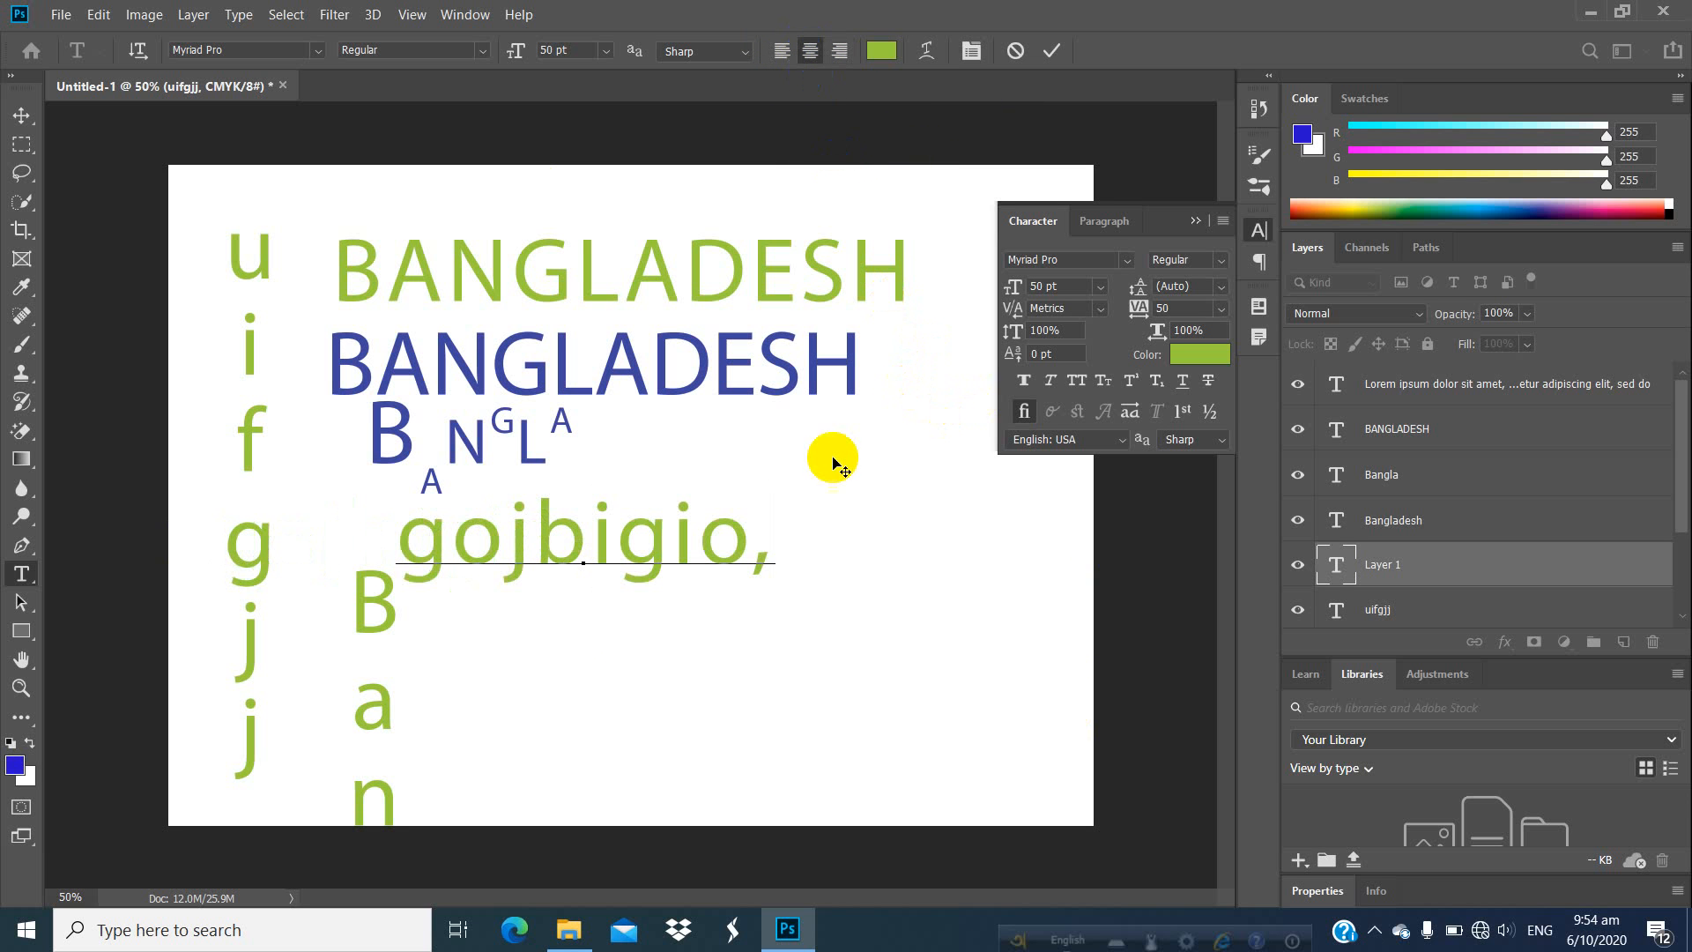
pyautogui.write('ig')
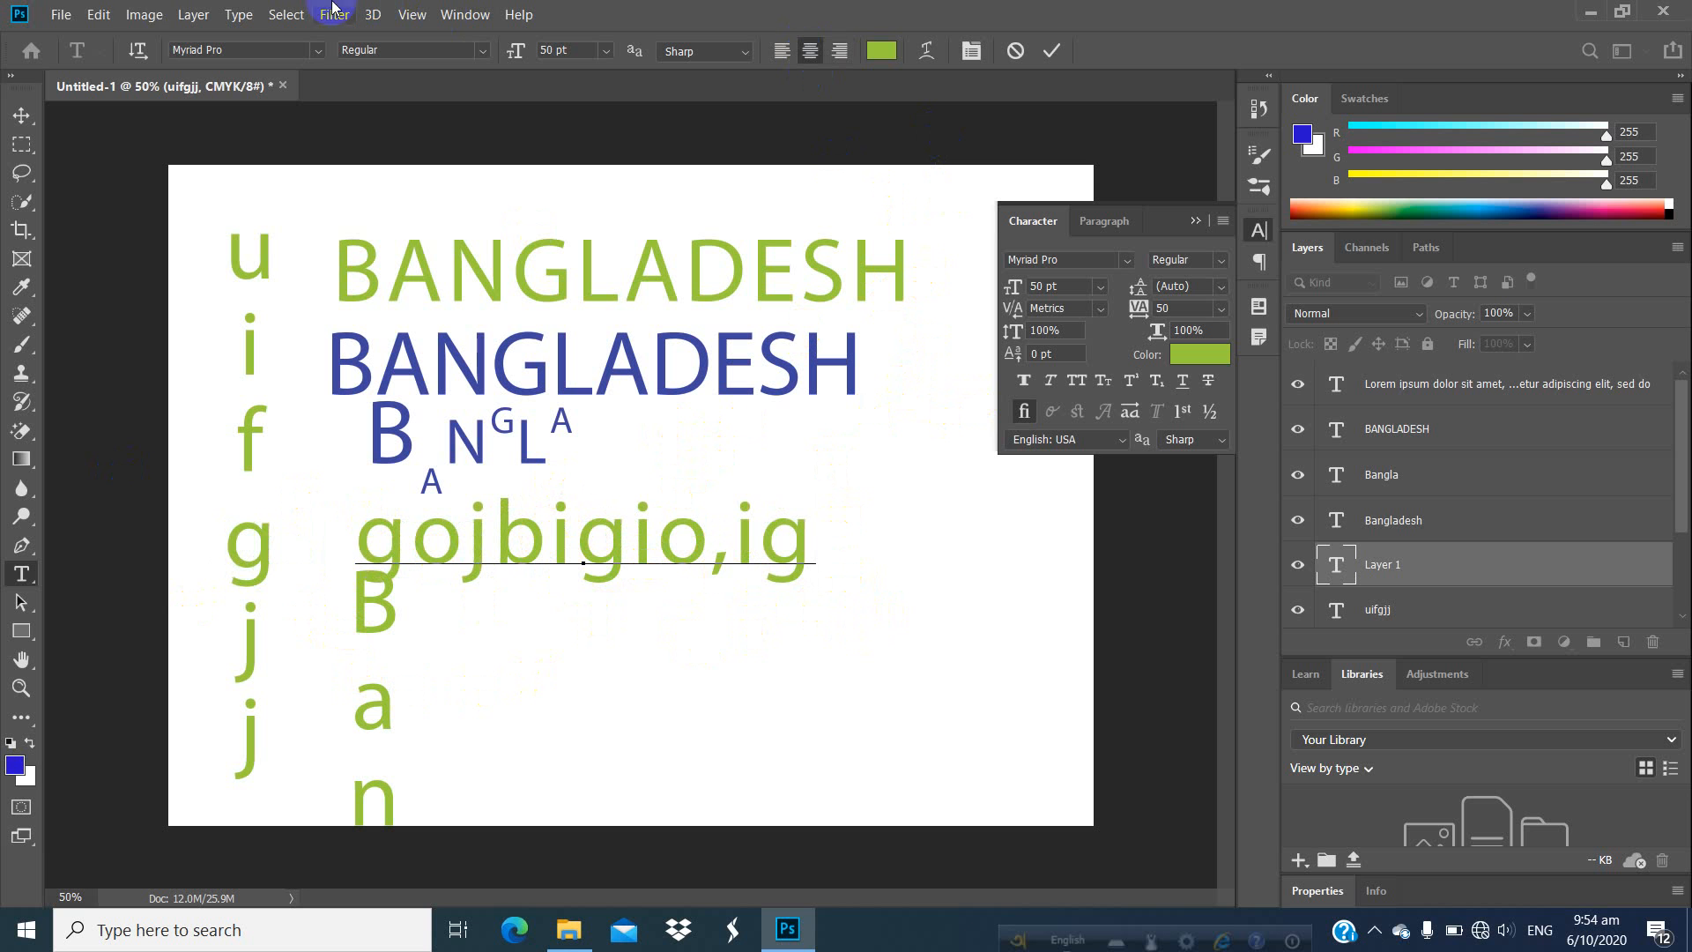
pyautogui.click(55, 15)
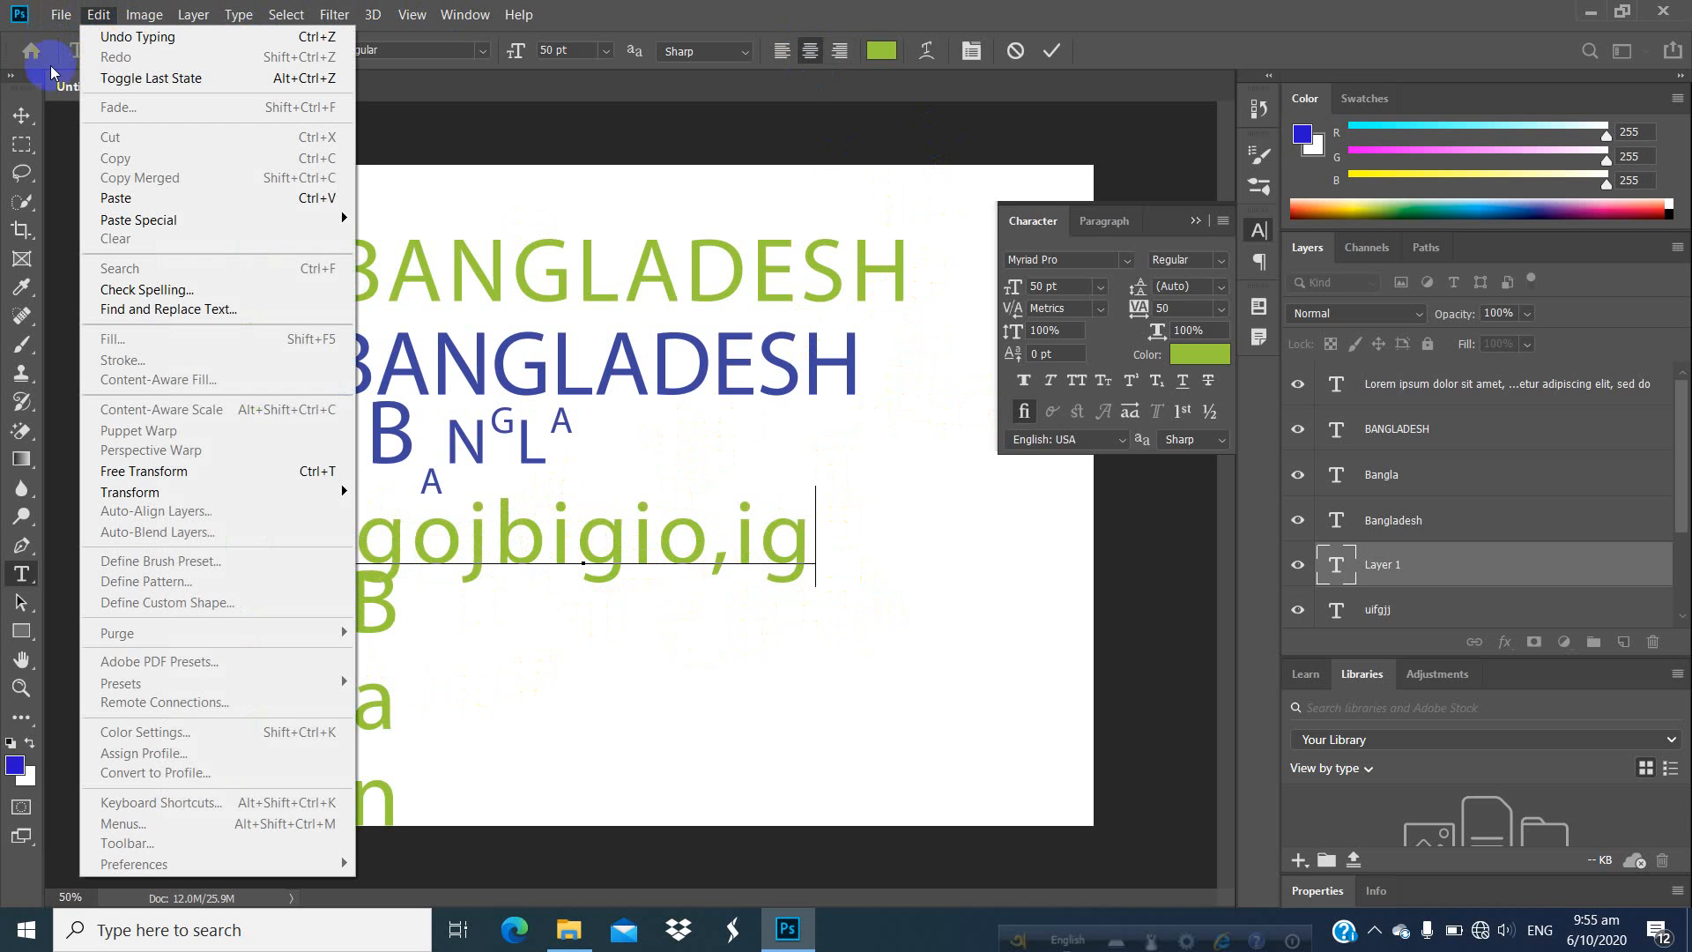
pyautogui.moveTo(62, 21)
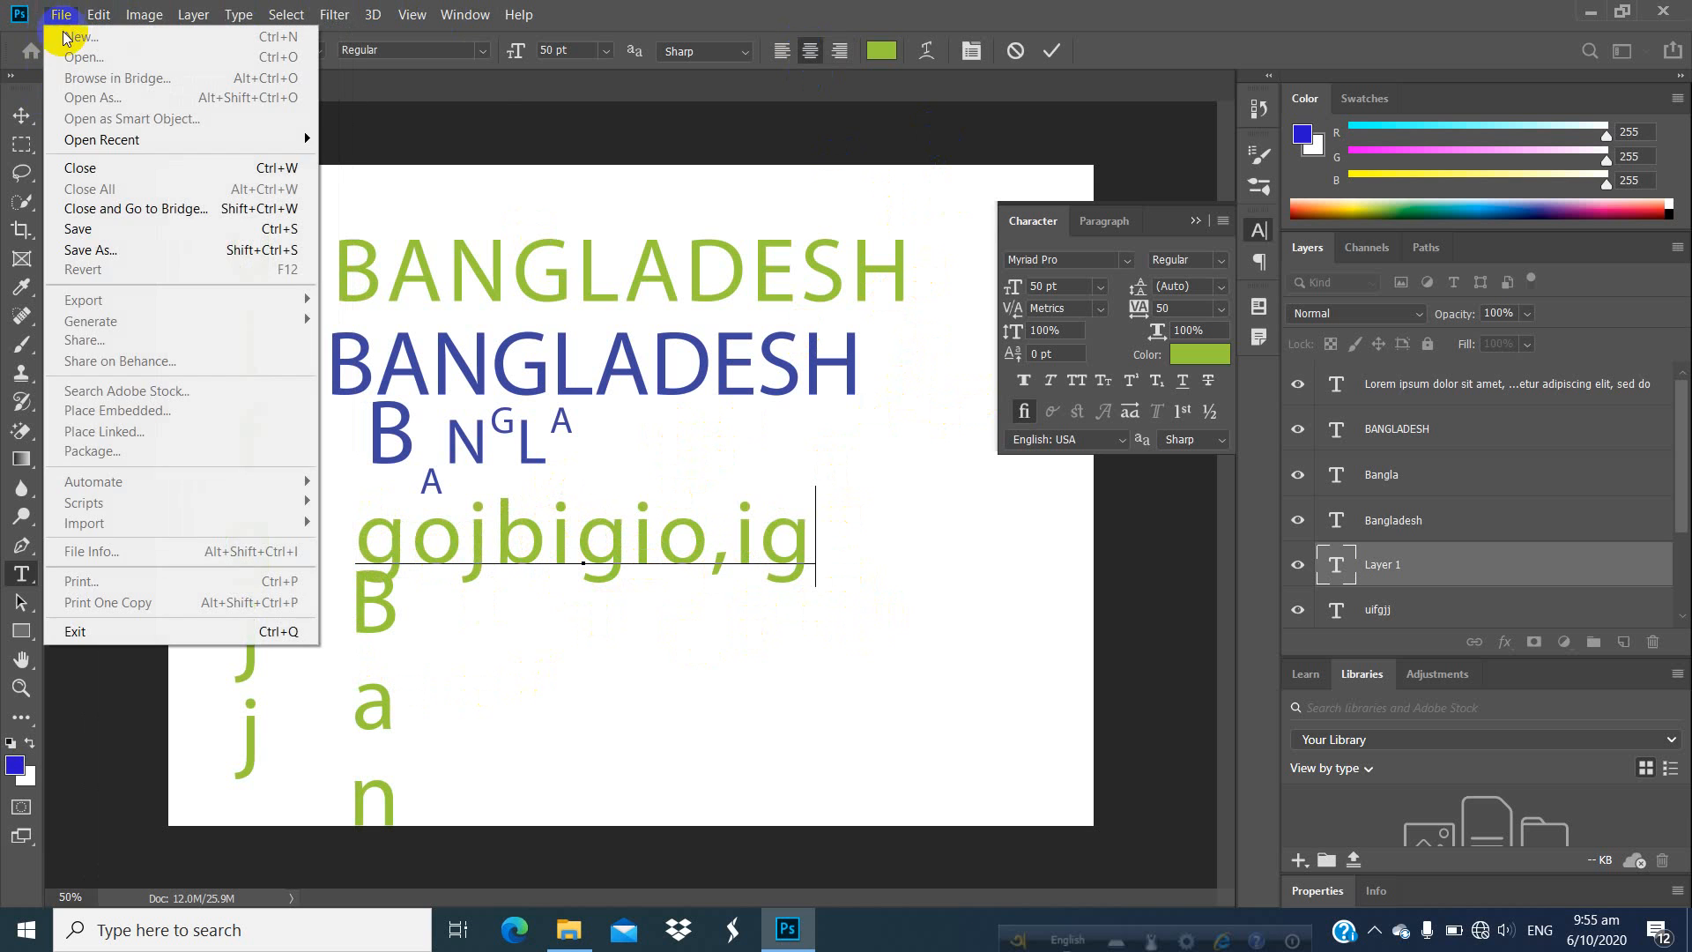
pyautogui.click(482, 109)
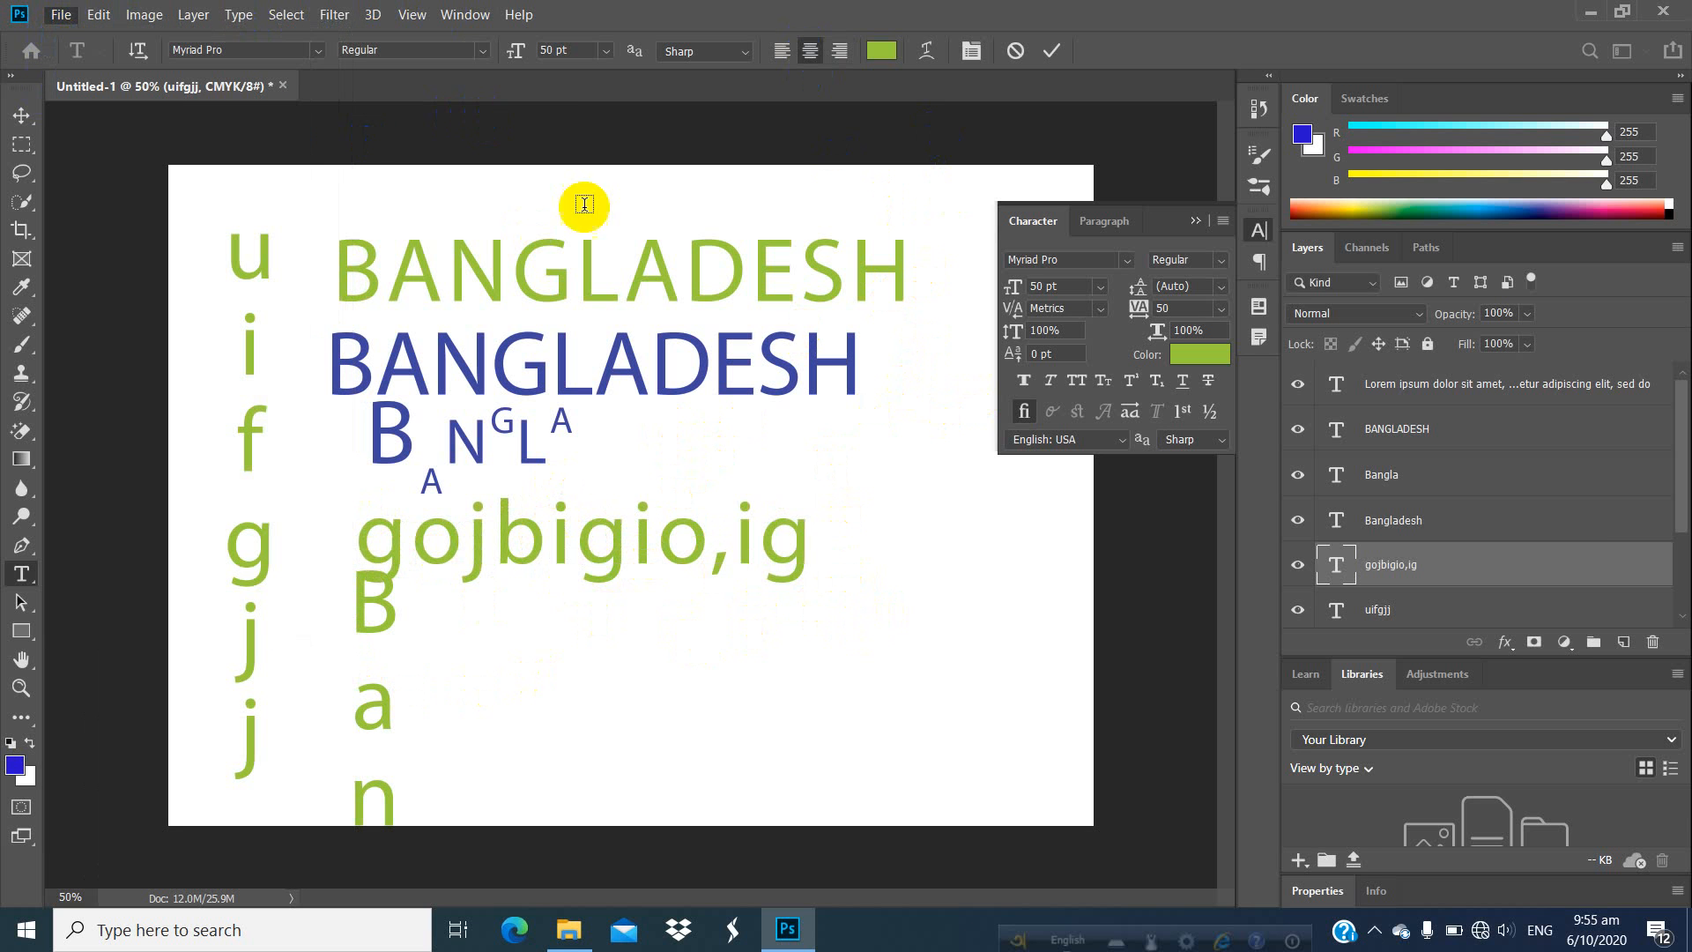
# Open the temple lake image yhjjyy from the Image photoshop folder as a new document.
pyautogui.click(21, 114)
pyautogui.click(62, 16)
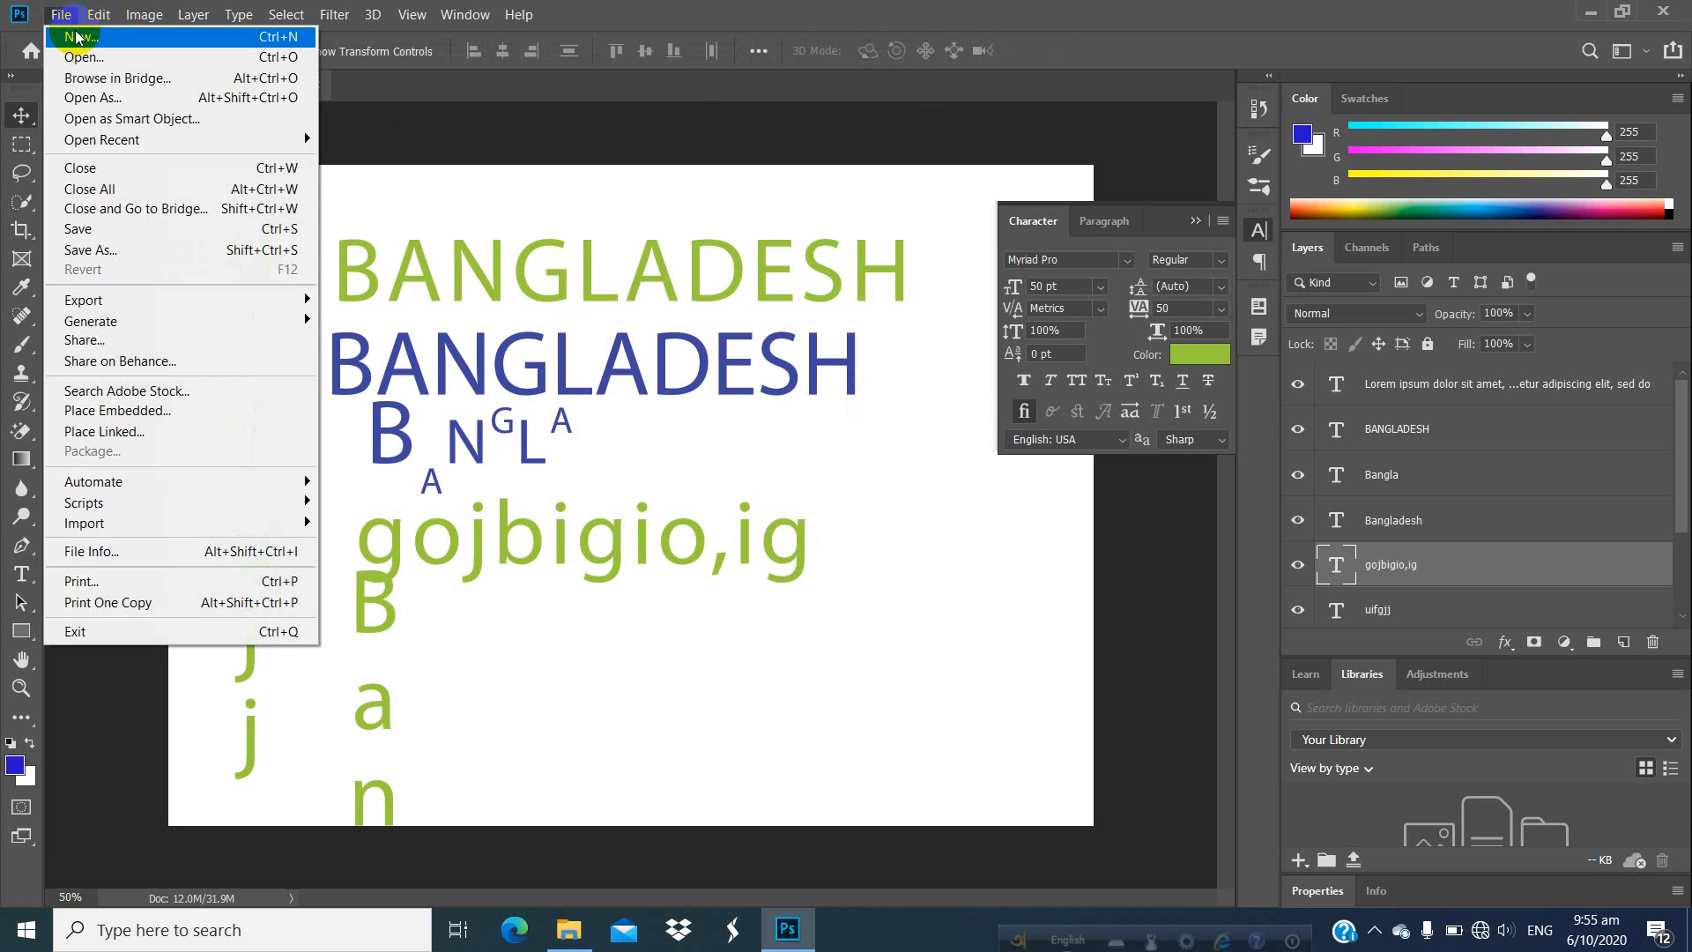
pyautogui.click(81, 57)
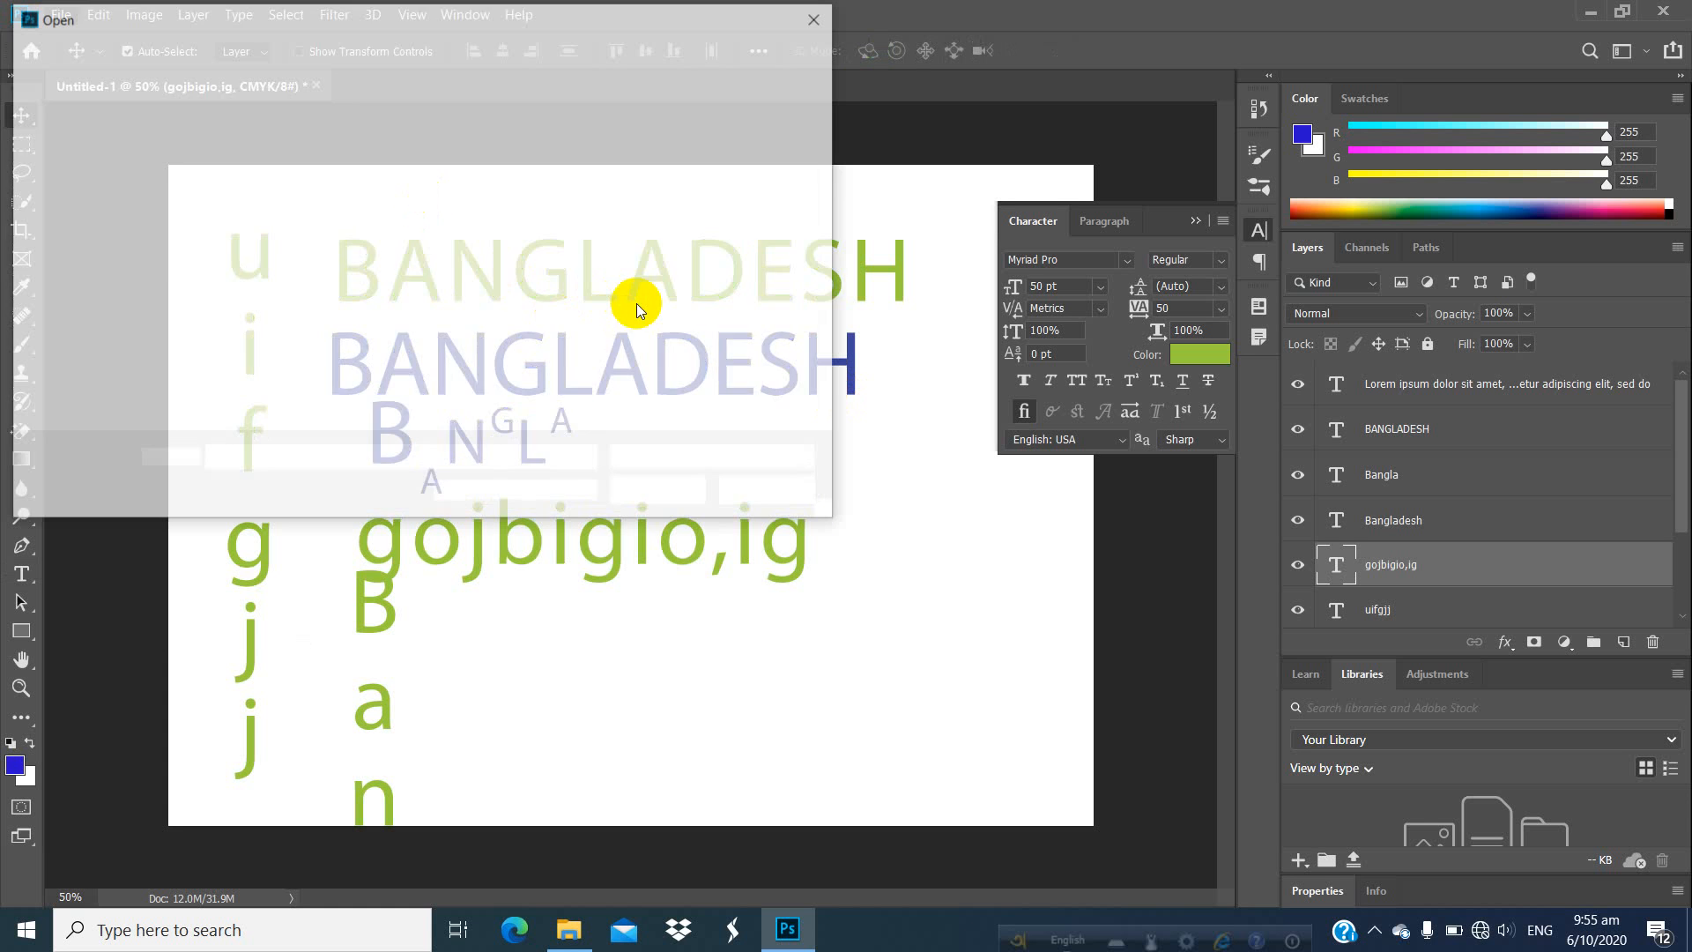
pyautogui.scroll(-5, 557, 315)
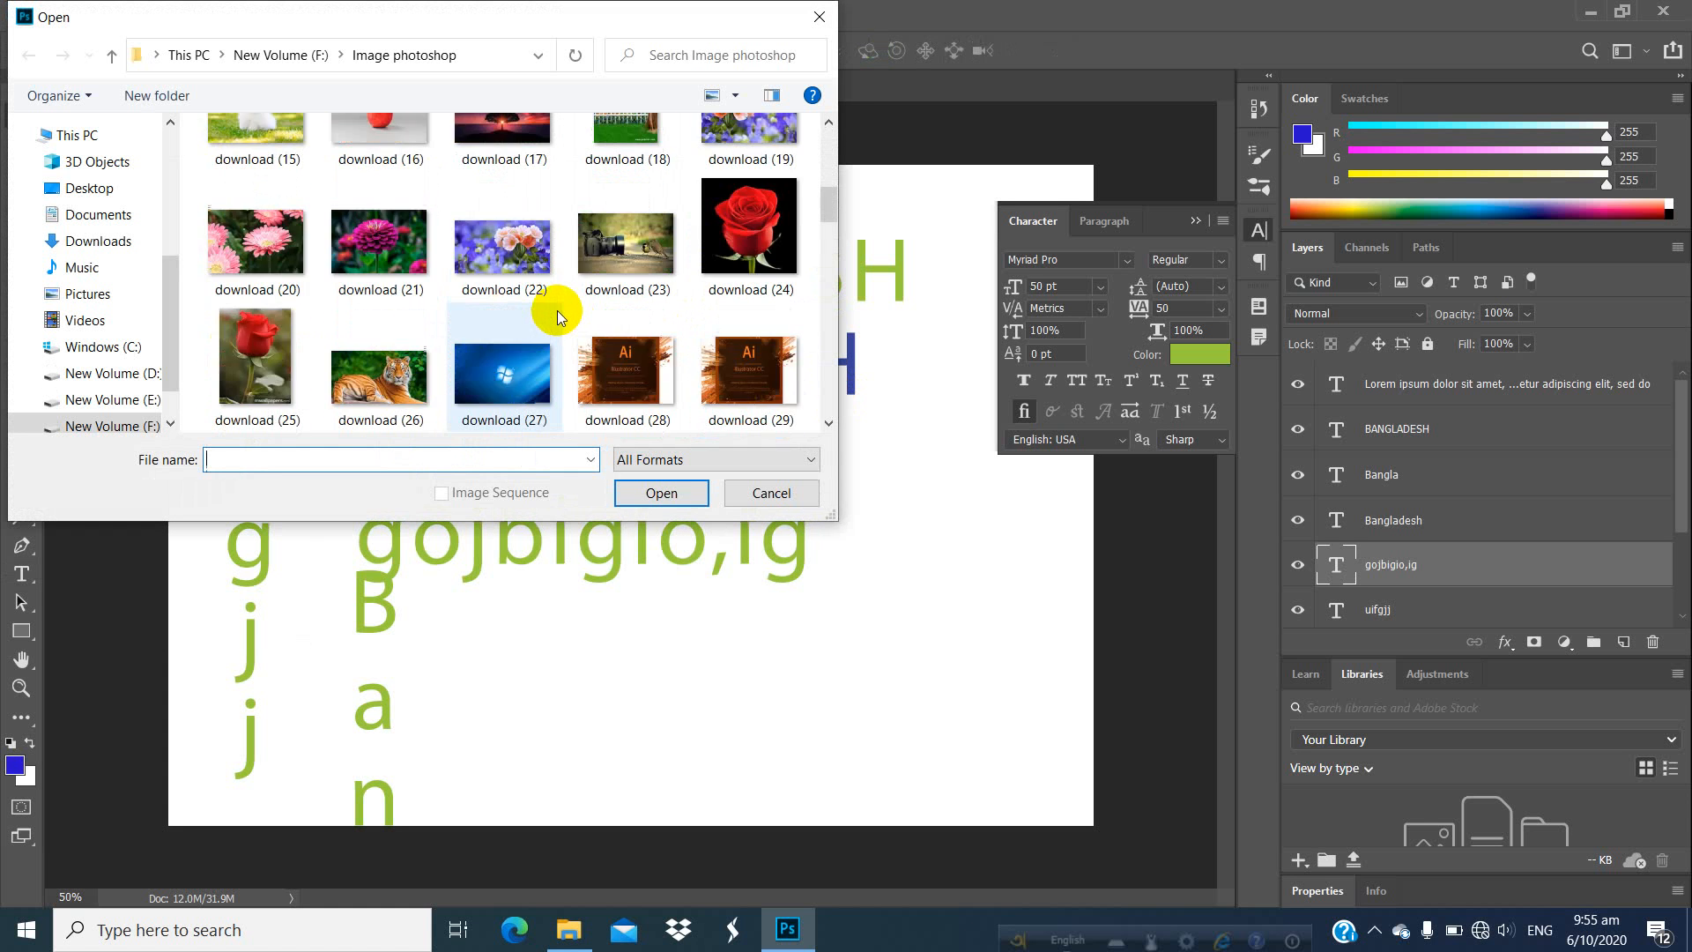
pyautogui.scroll(-10, 555, 319)
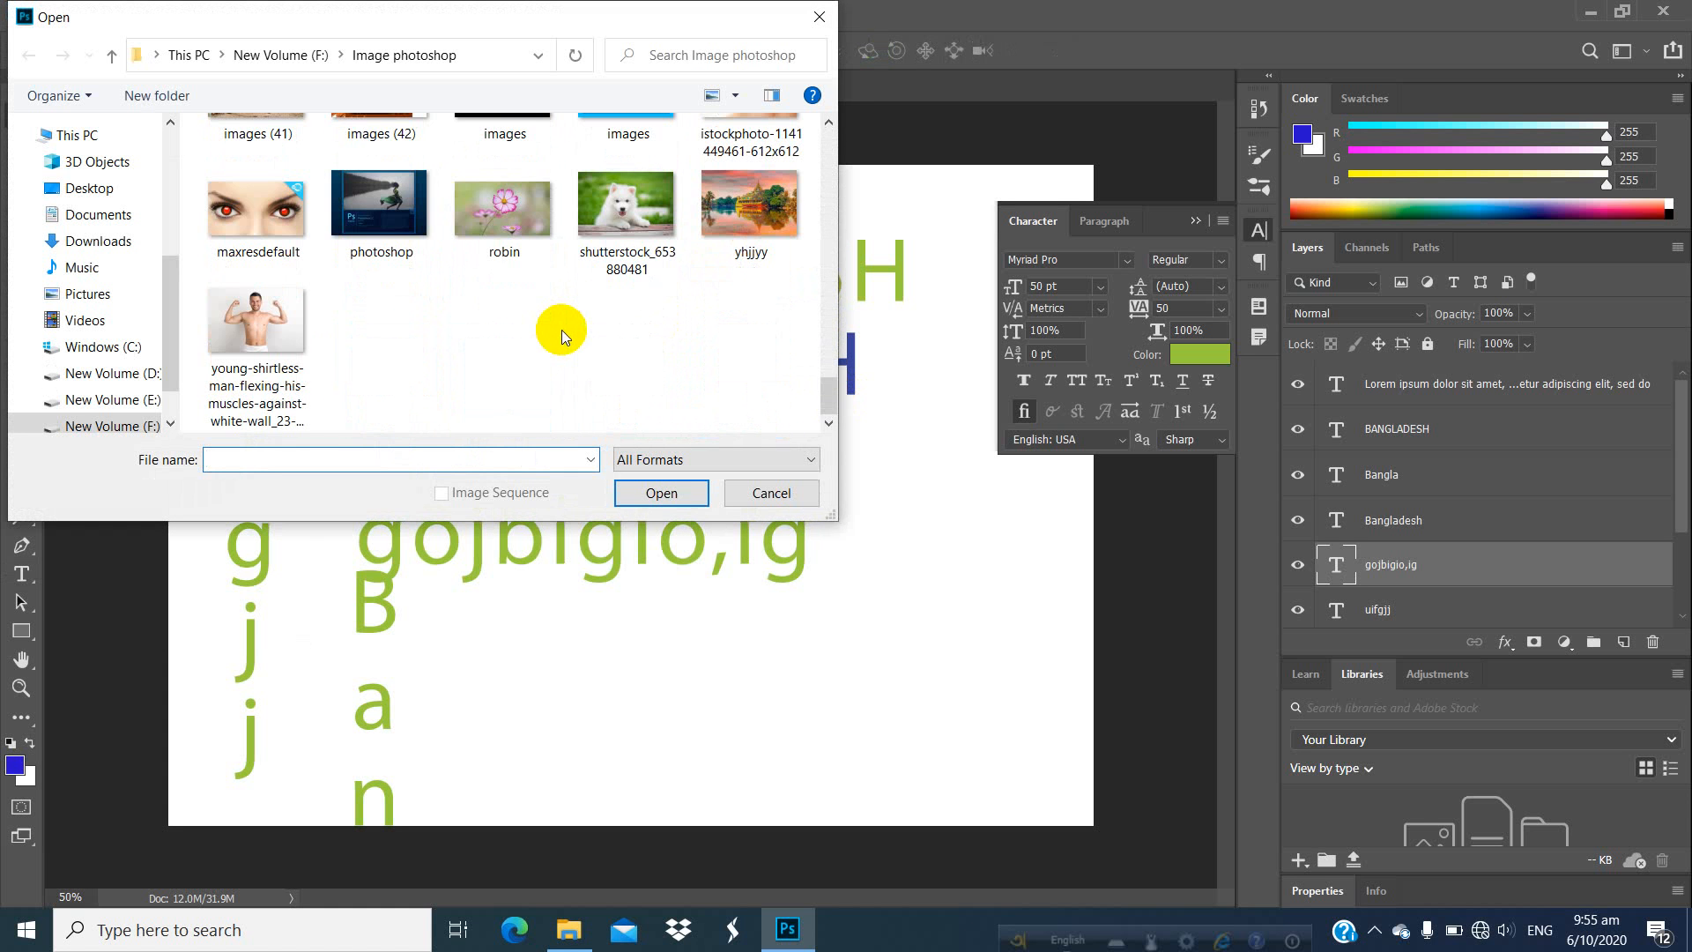
pyautogui.scroll(1, 436, 272)
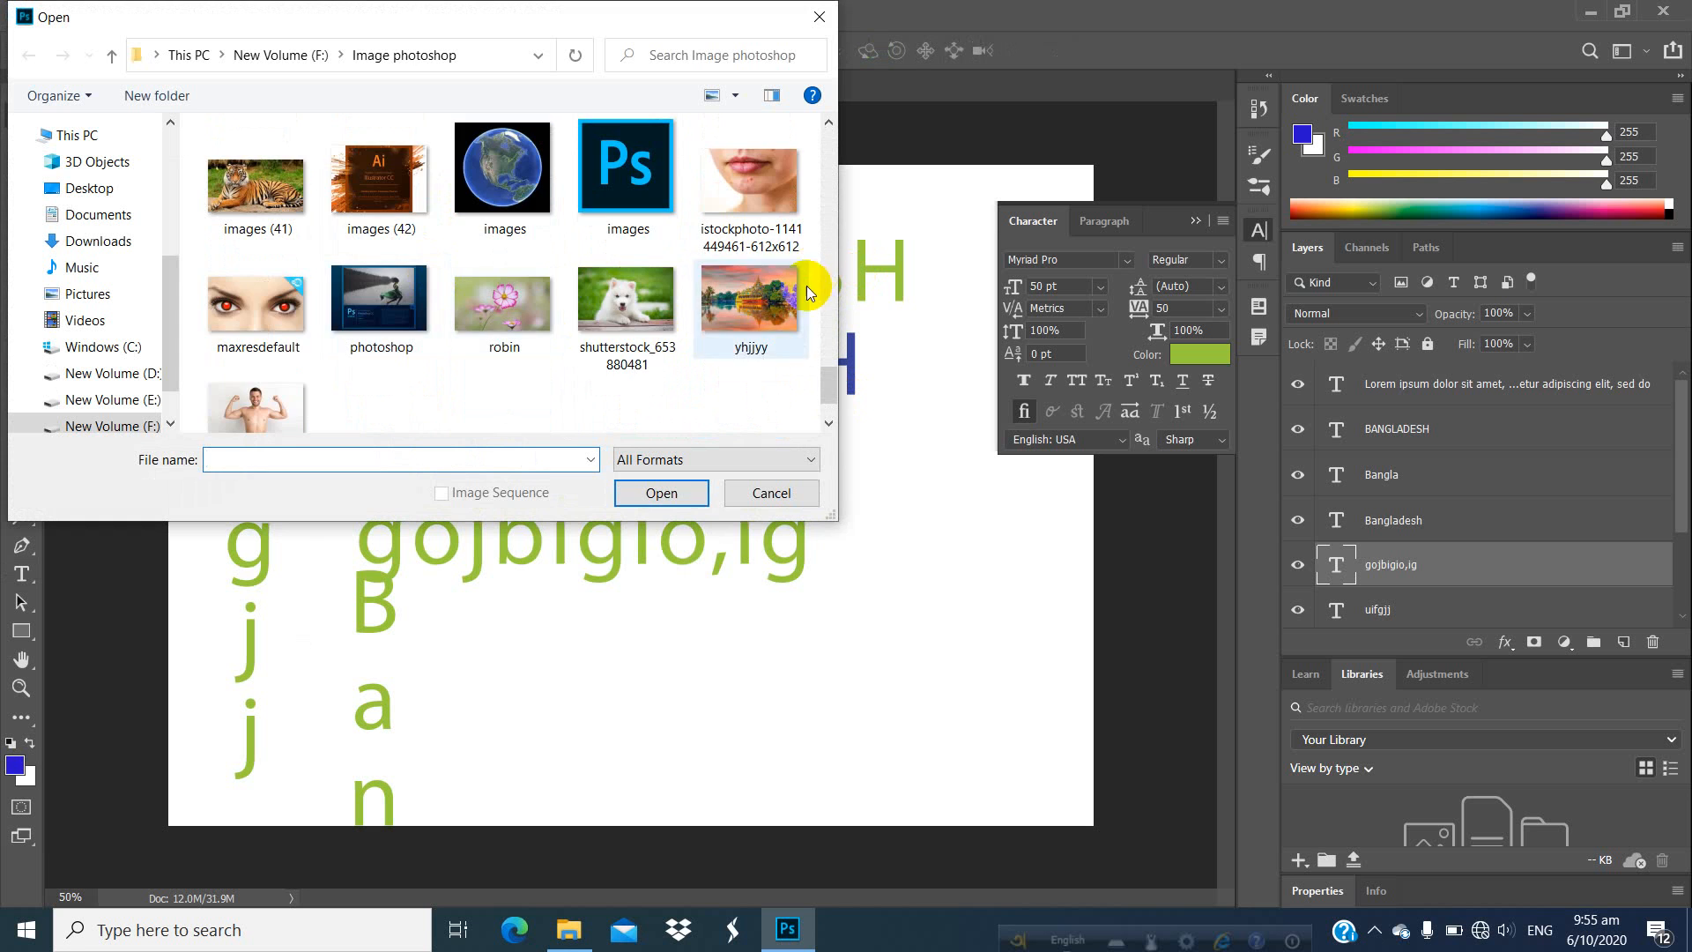
pyautogui.doubleClick(763, 299)
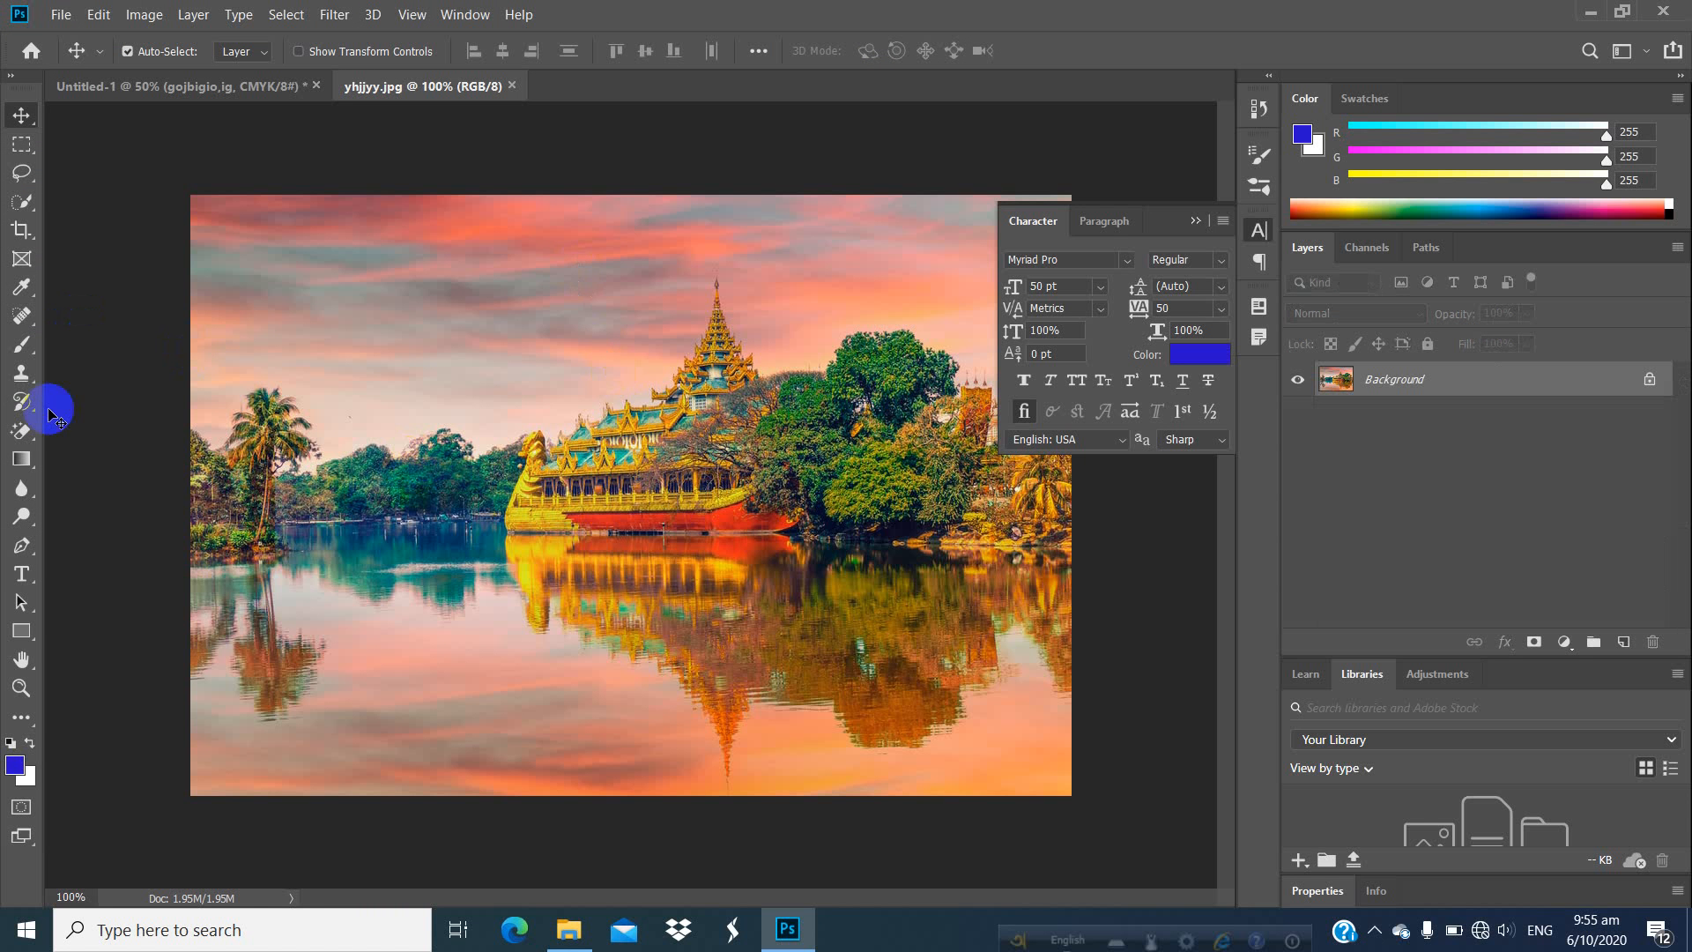
pyautogui.click(18, 578)
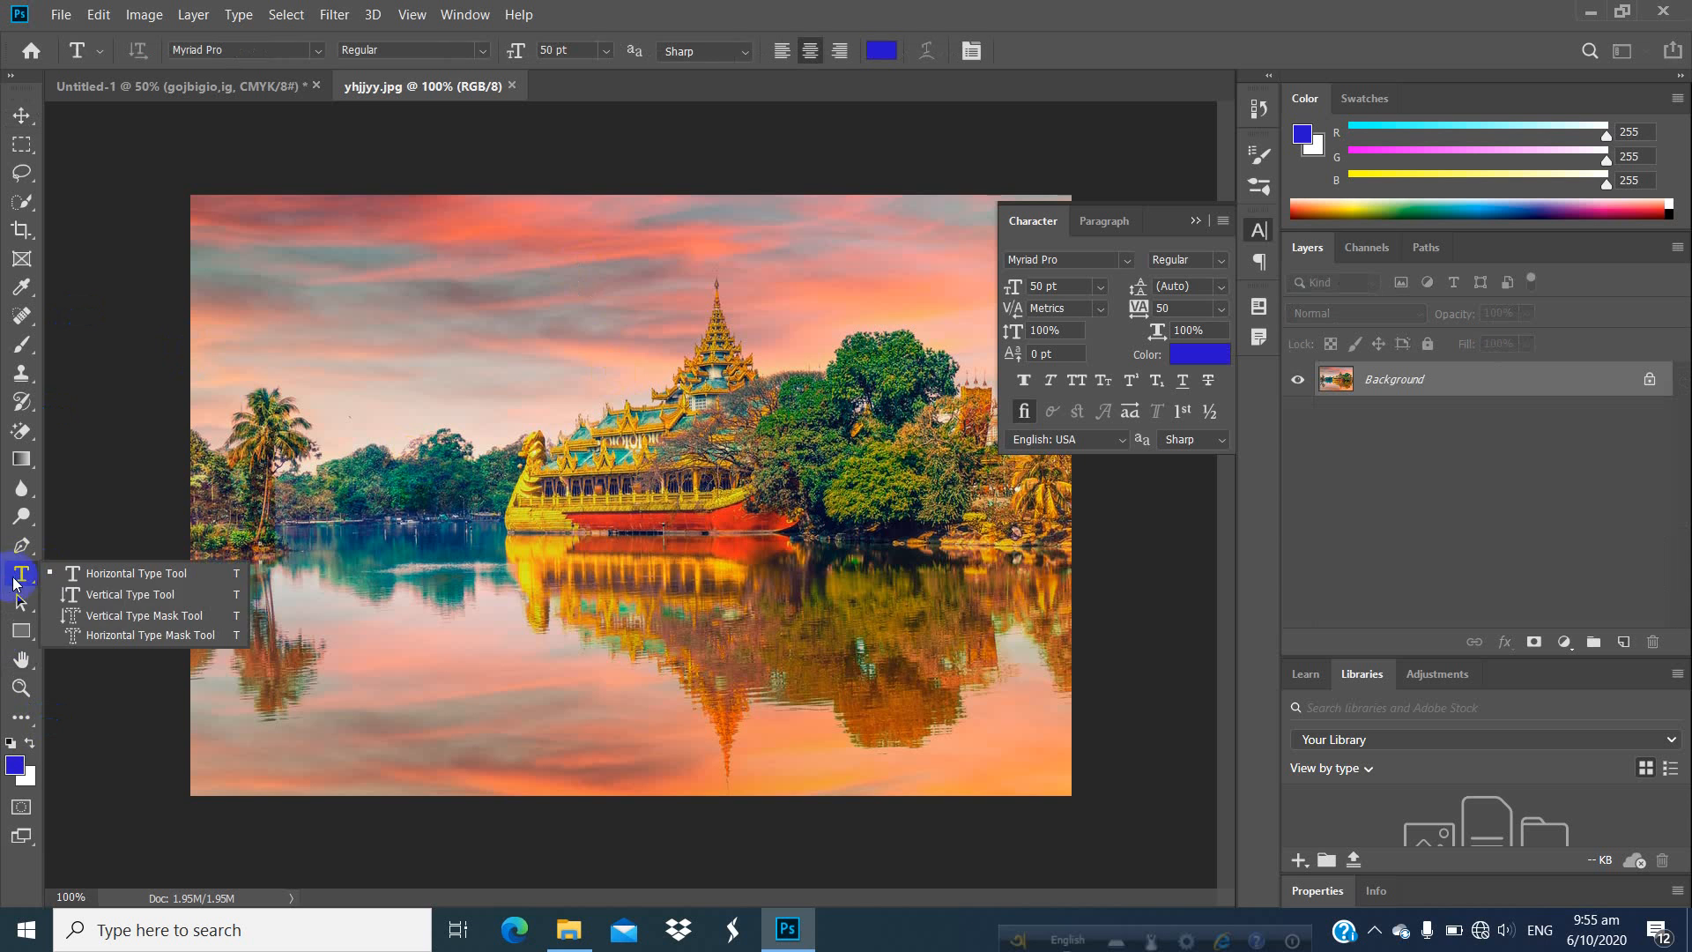
pyautogui.moveTo(16, 583); pyautogui.dragTo(80, 621)
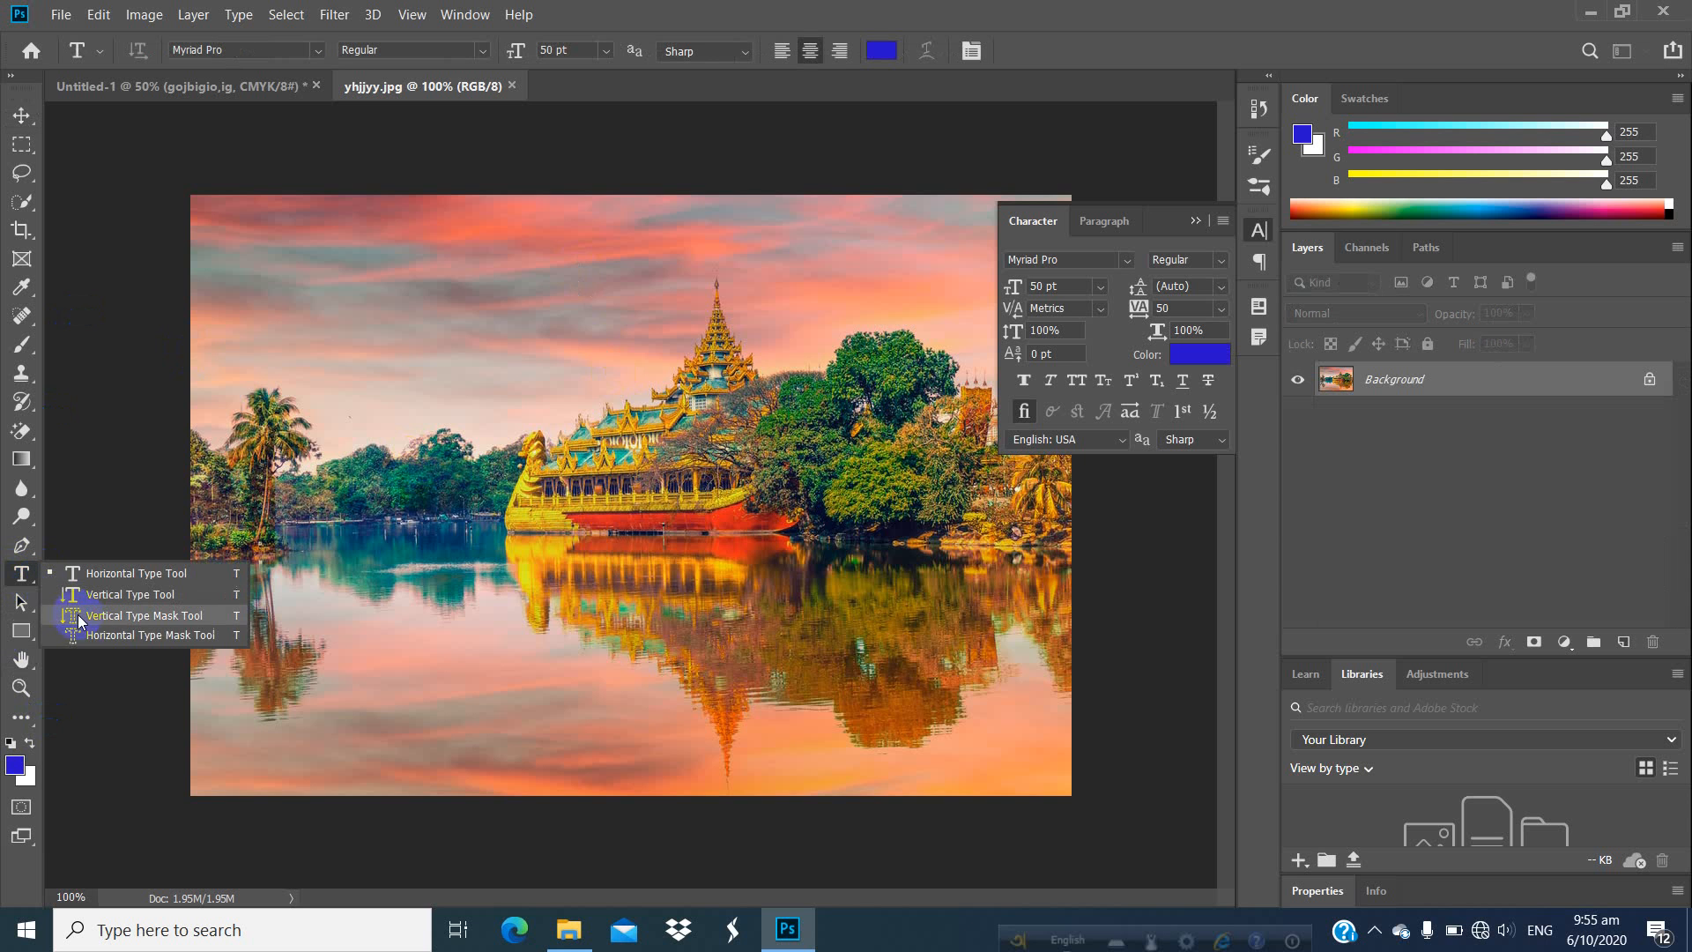
pyautogui.click(176, 618)
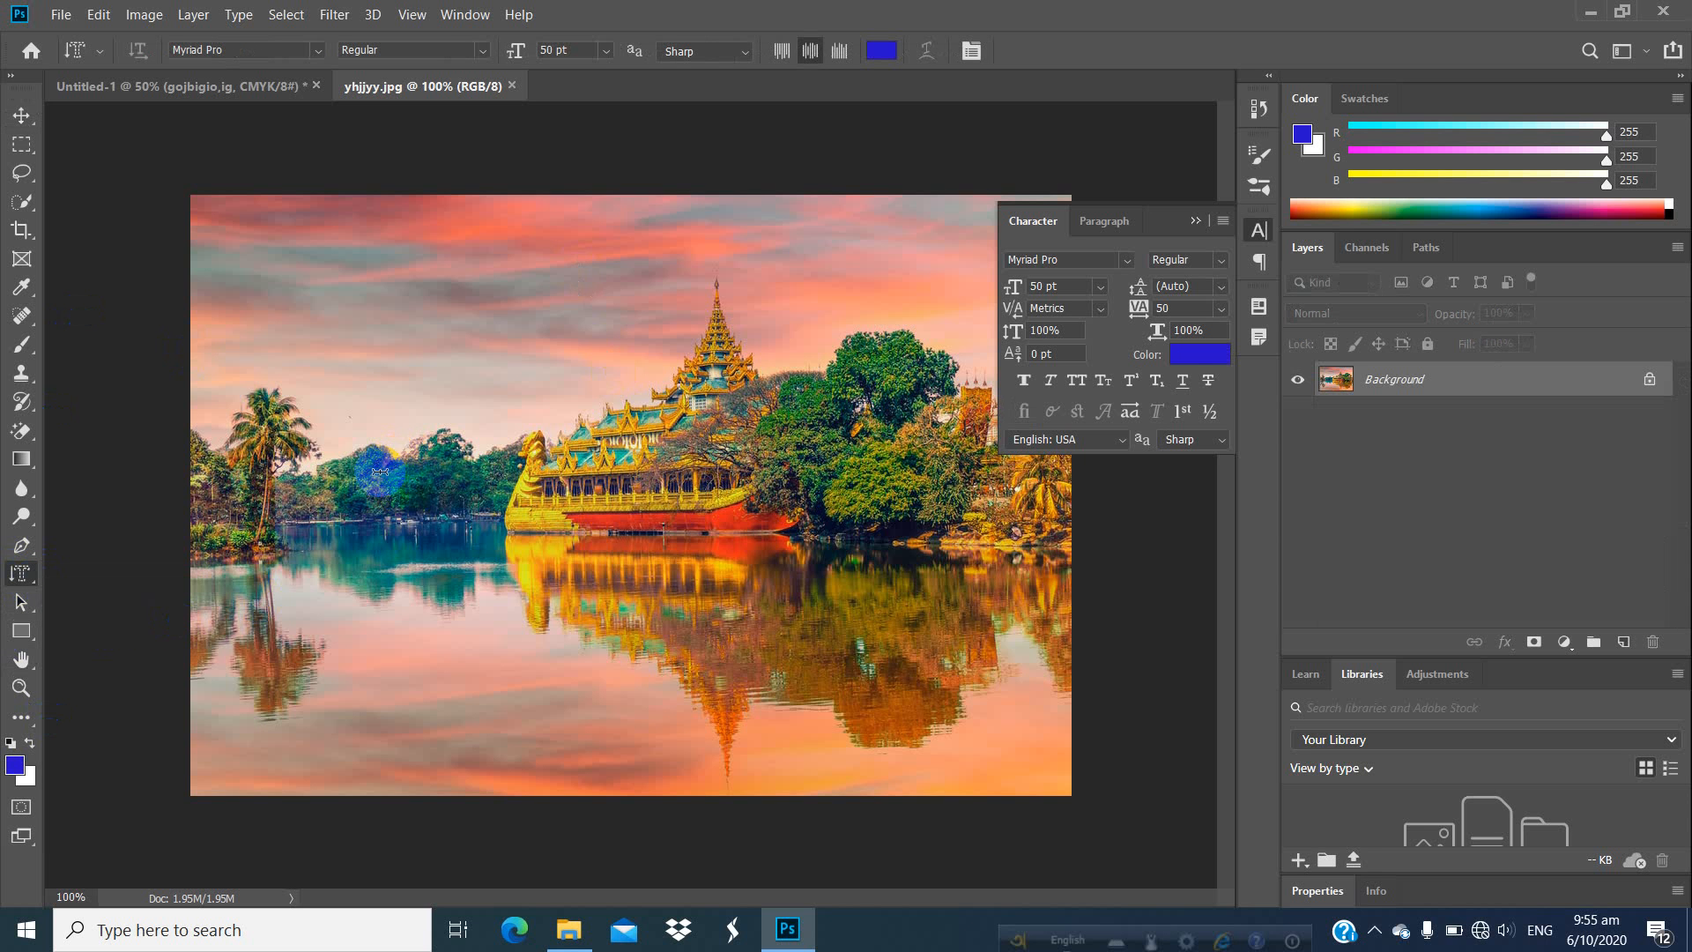
# Add the word Bangladesh with the Horizontal Type Mask tool over the trees beside the temple boat's bow.
pyautogui.click(19, 575)
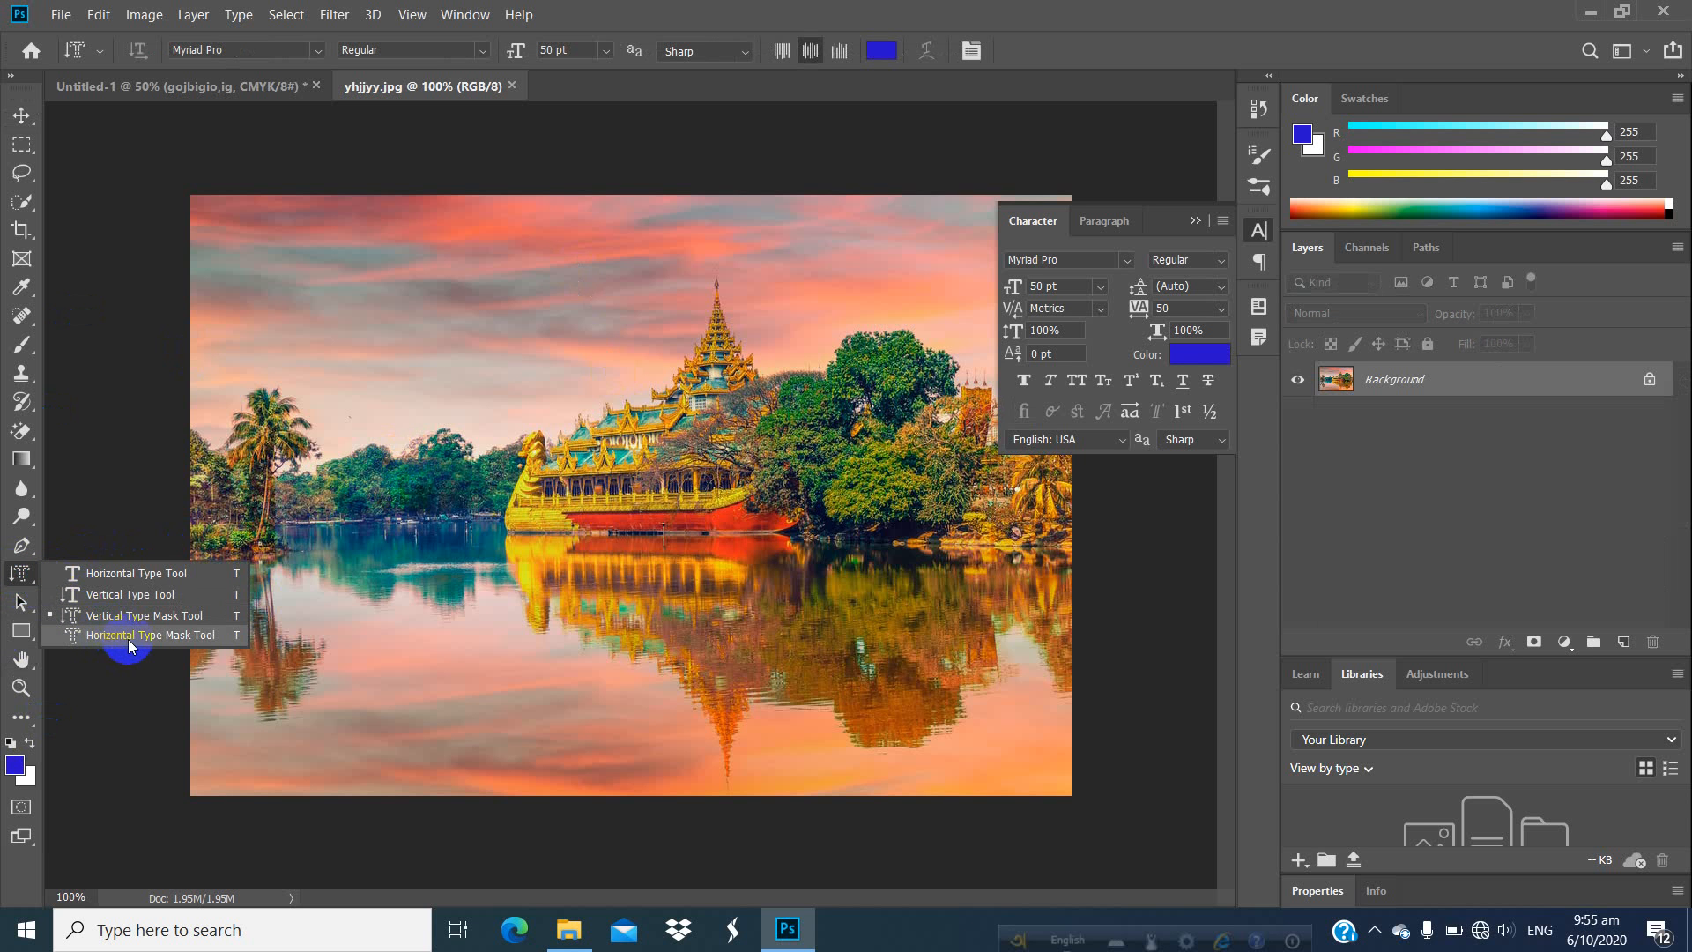
pyautogui.click(175, 636)
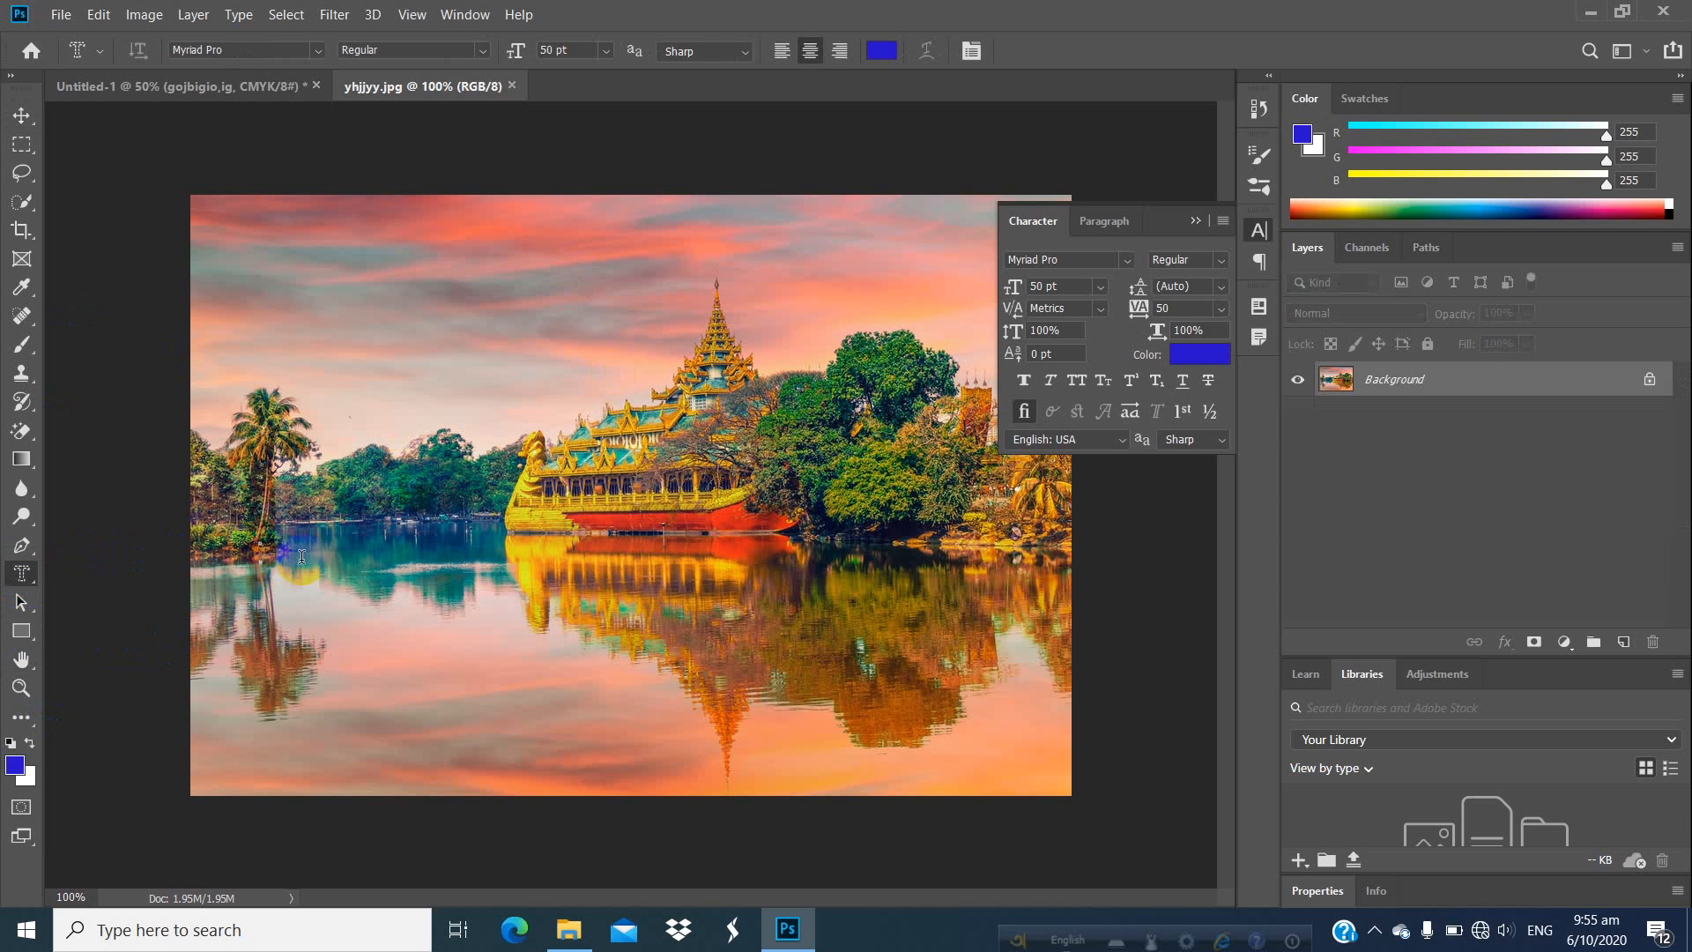
pyautogui.click(371, 490)
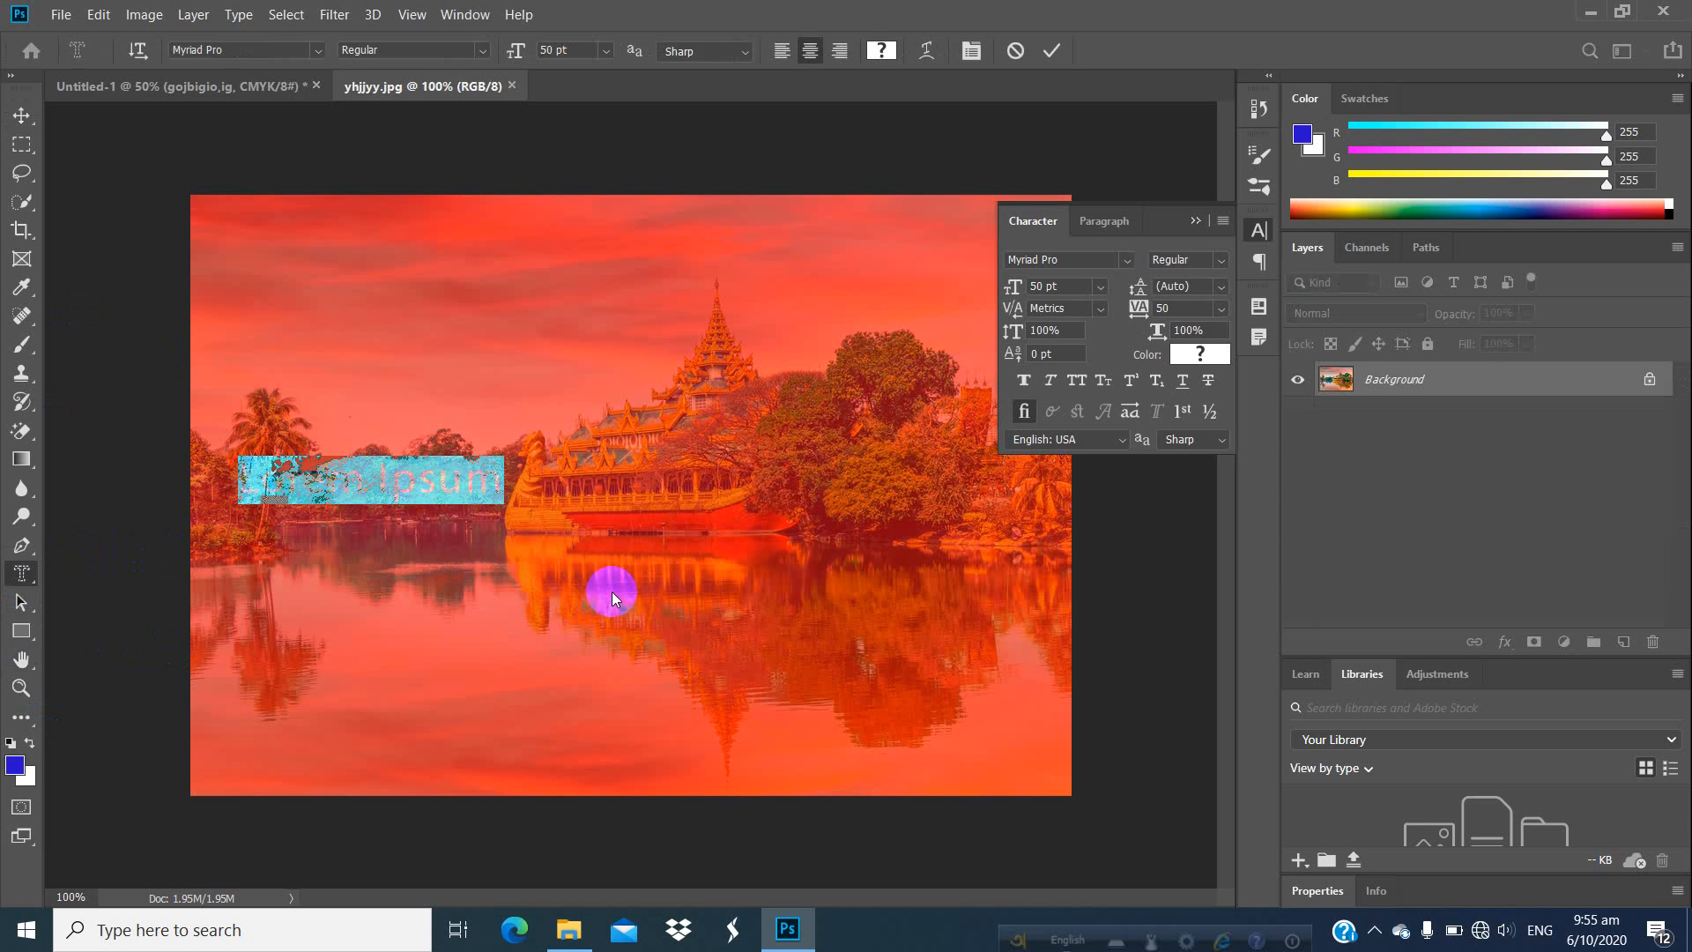
pyautogui.write('Ba')
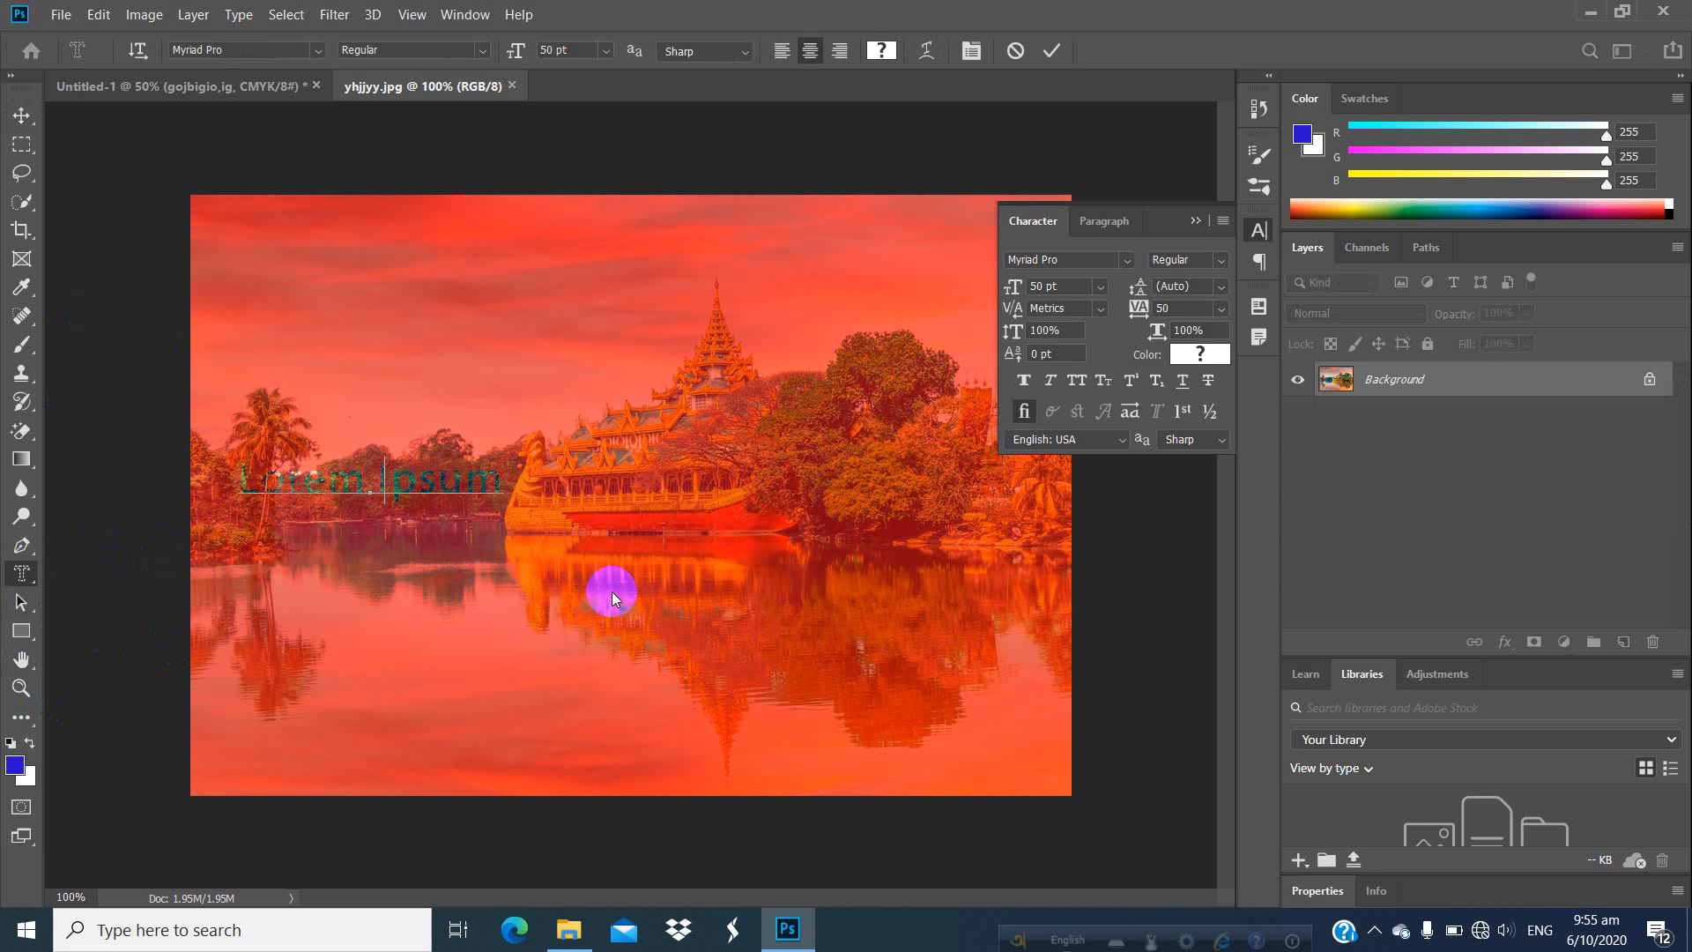
pyautogui.write('ng')
pyautogui.write('lag')
pyautogui.press('BackSpace')
pyautogui.write('des')
pyautogui.write('g')
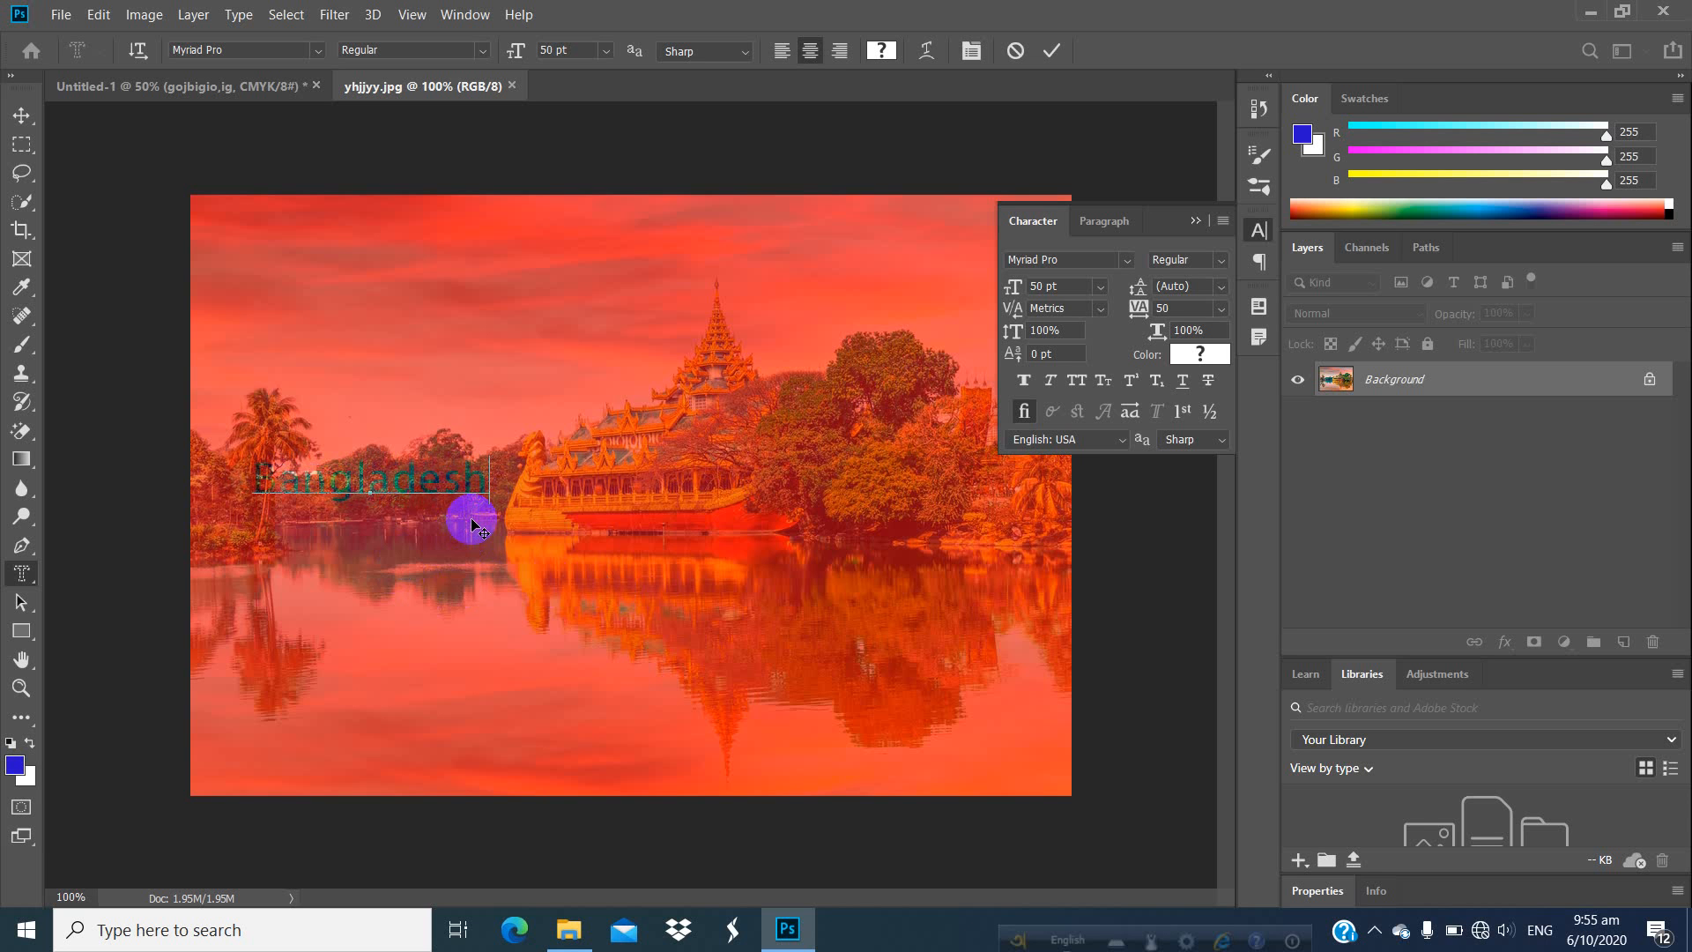
# Set the font size of the Bangladesh mask text to 100 pt.
pyautogui.doubleClick(421, 482)
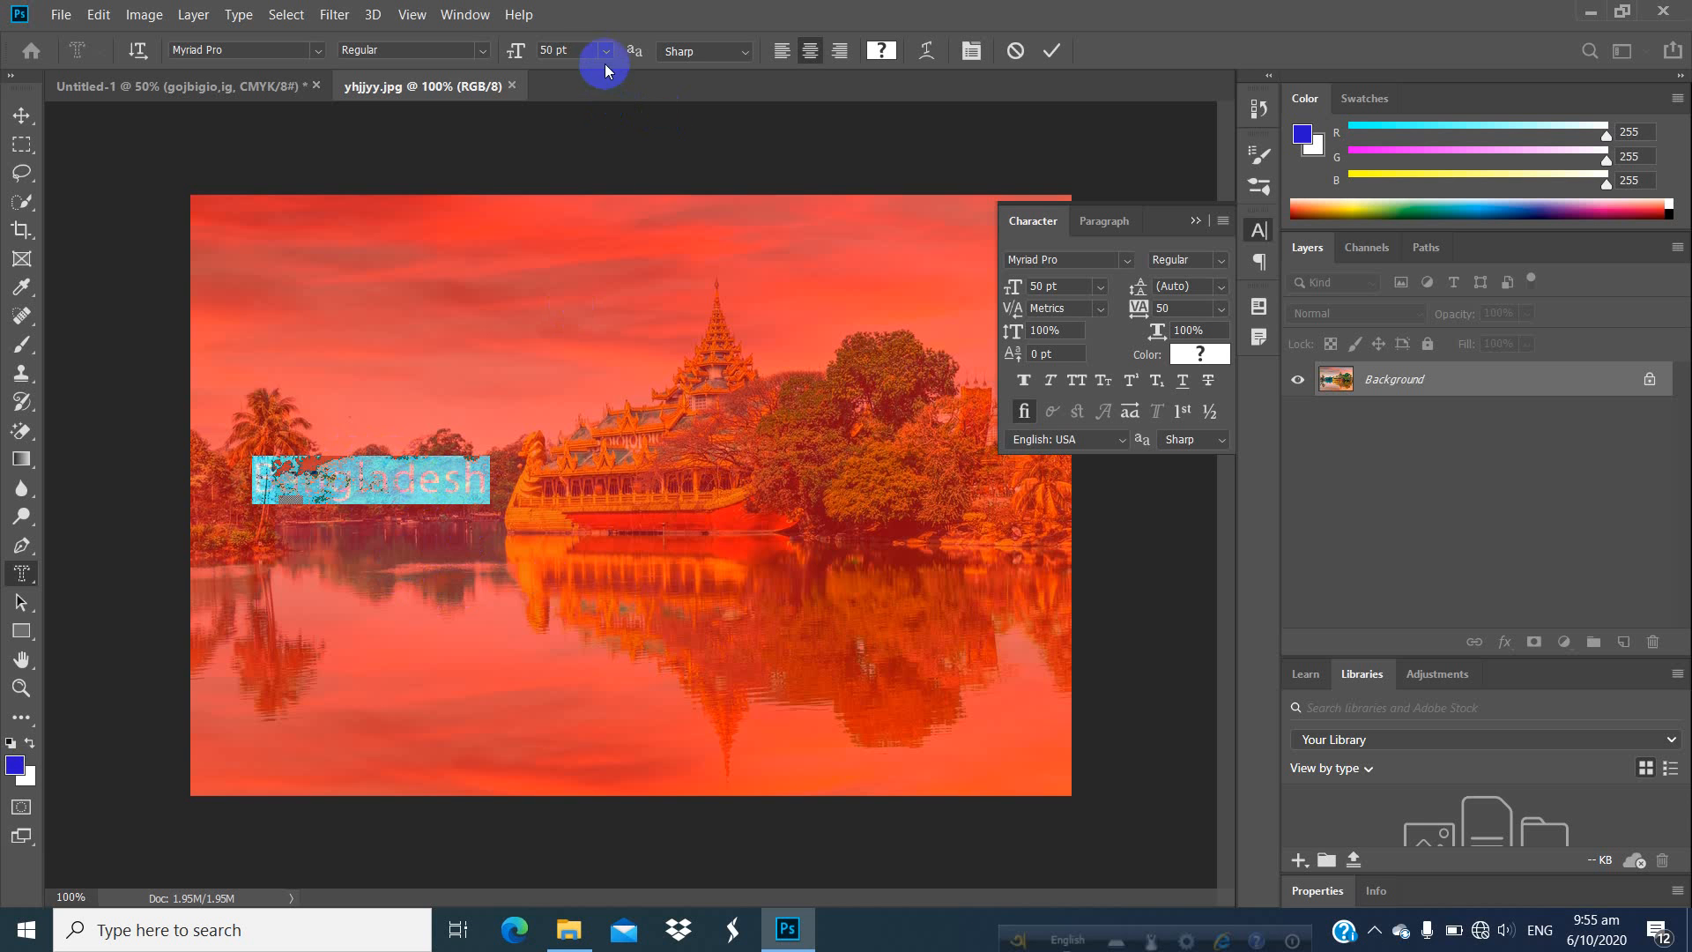
pyautogui.click(523, 57)
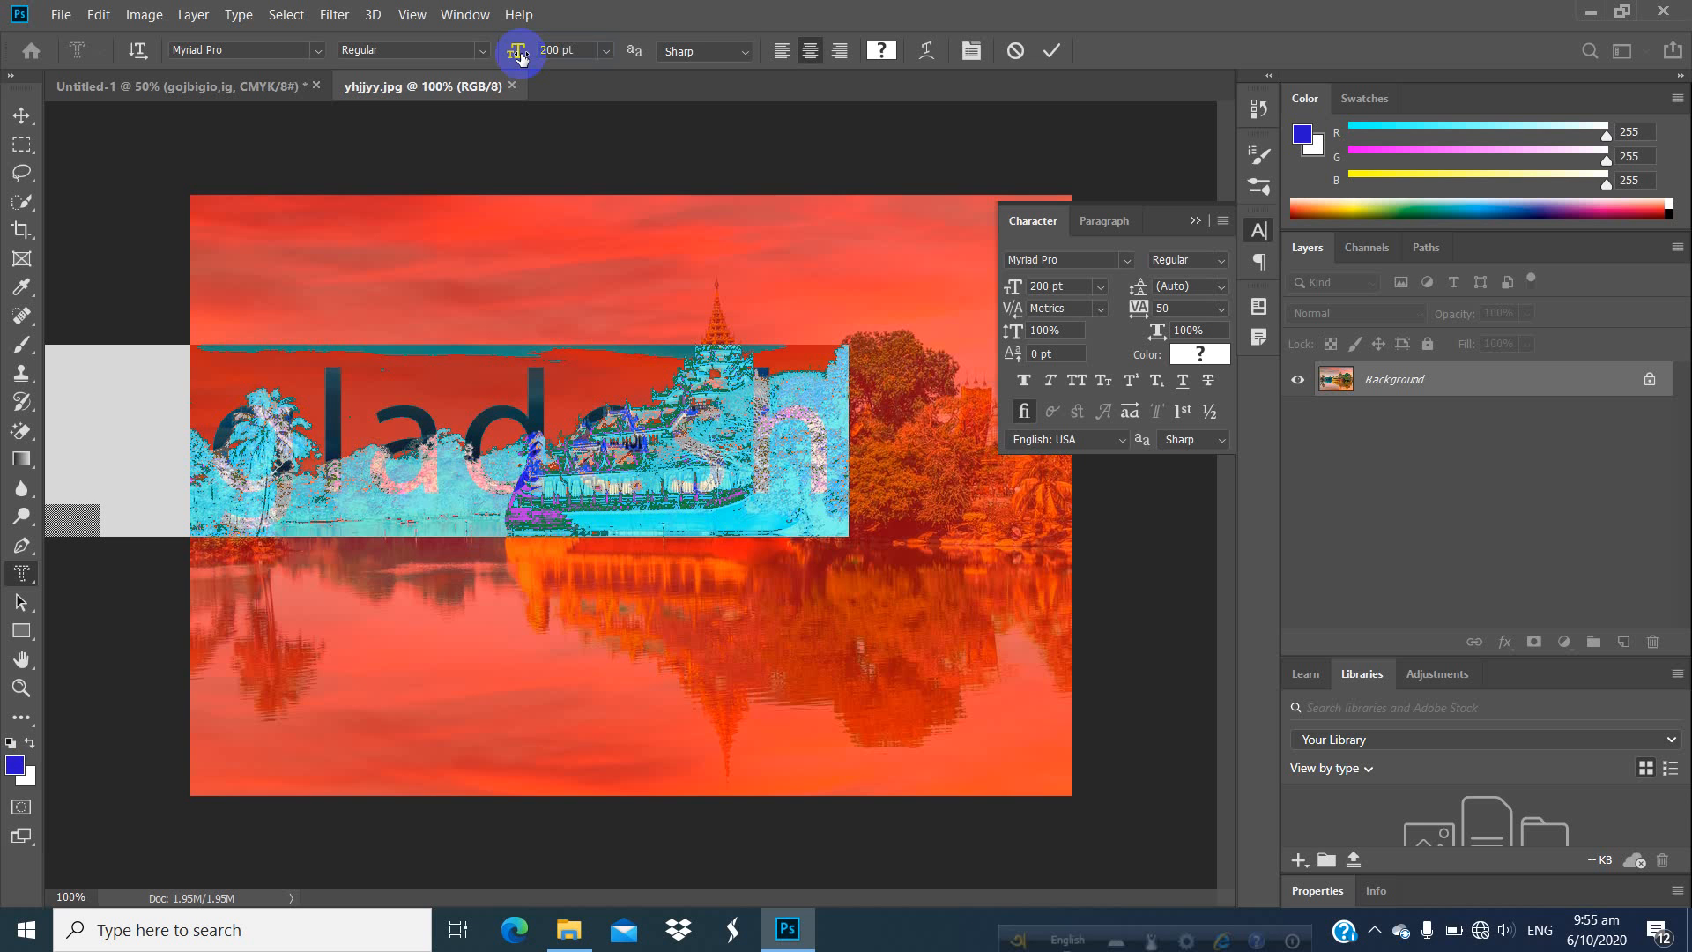
pyautogui.click(534, 51)
pyautogui.write('100')
pyautogui.press('Return')
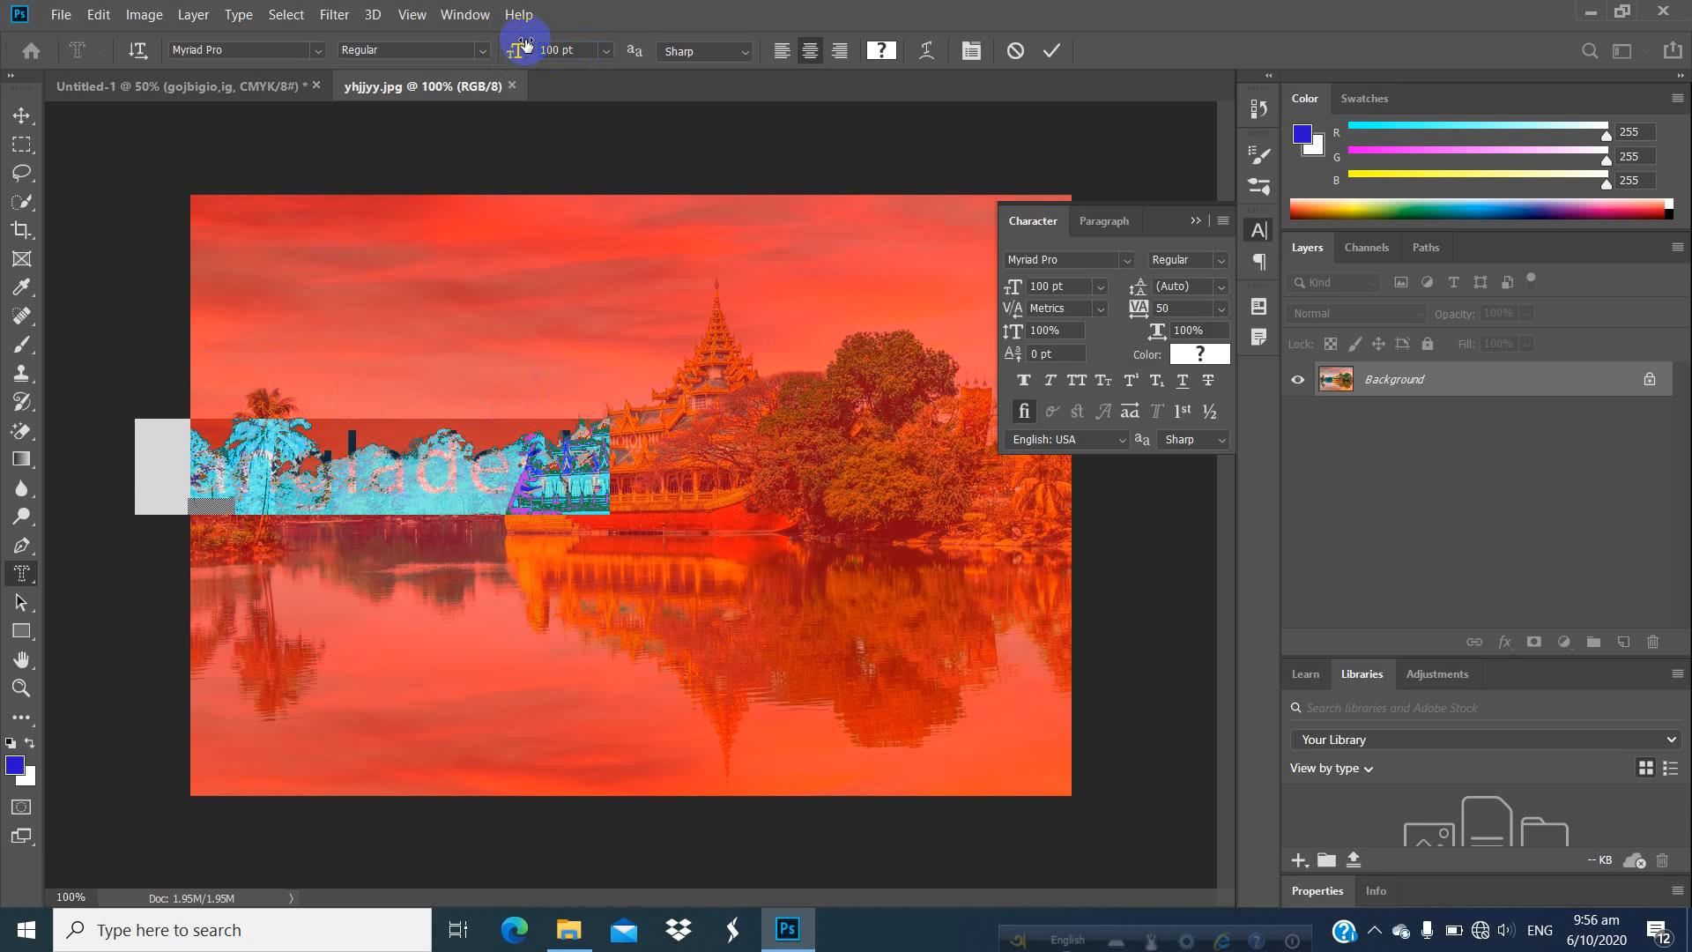
# Commit the Bangladesh mask text on the temple image as a text-shaped selection and activate the Move tool.
pyautogui.moveTo(415, 467); pyautogui.dragTo(642, 465)
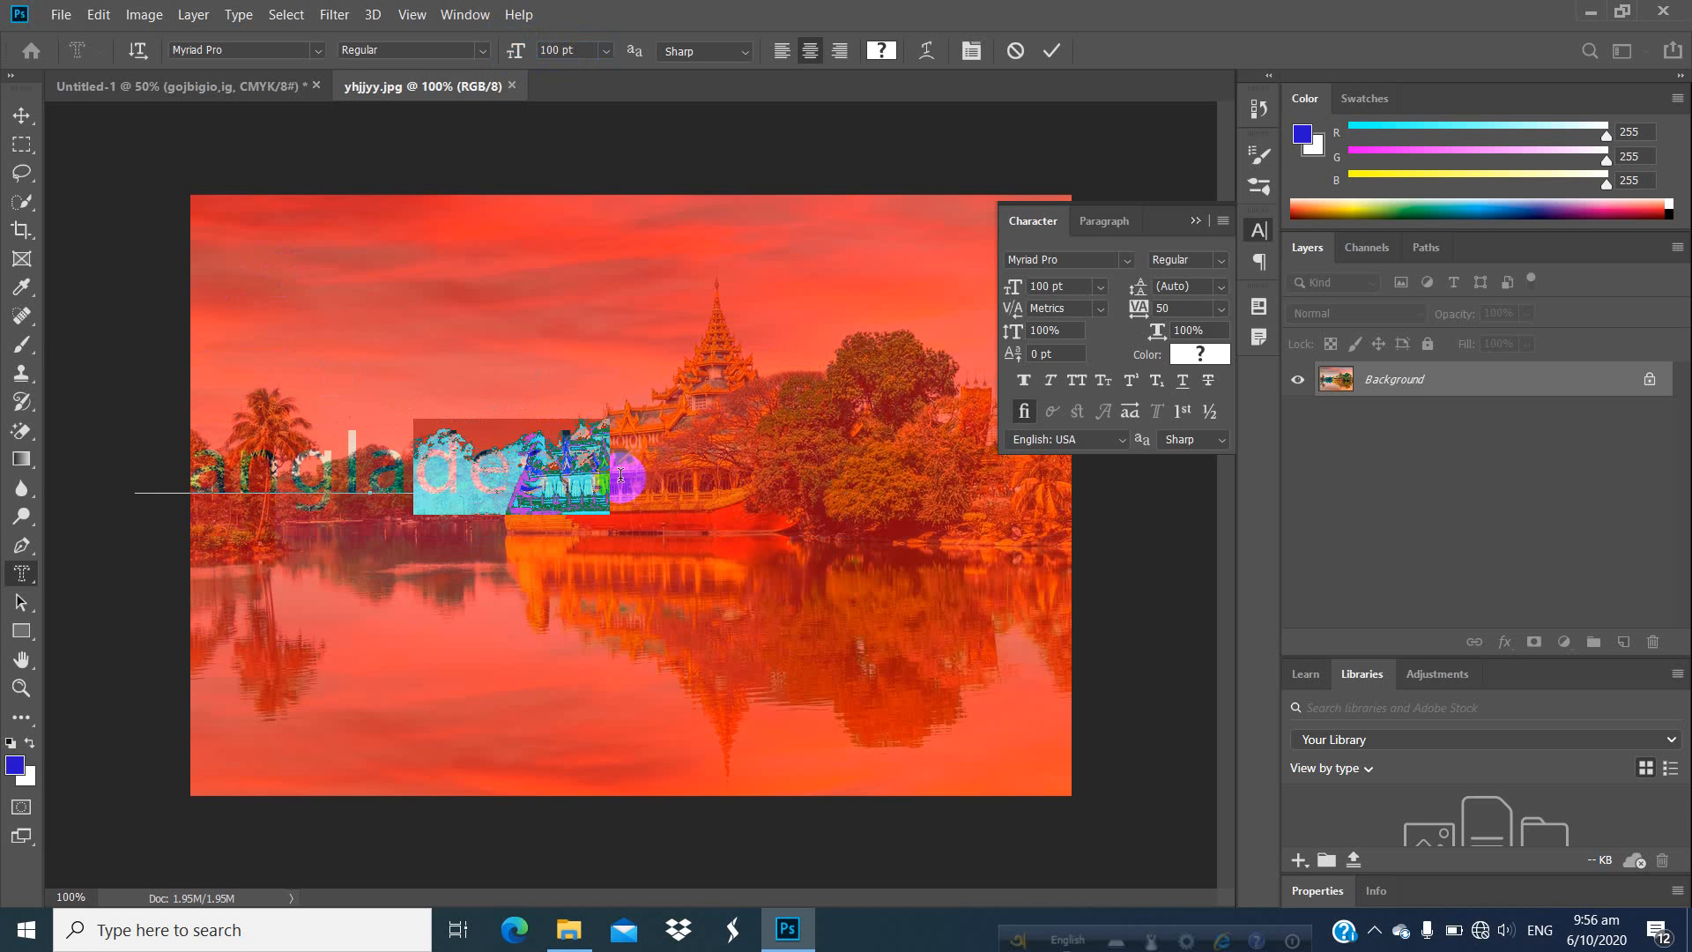
pyautogui.click(21, 115)
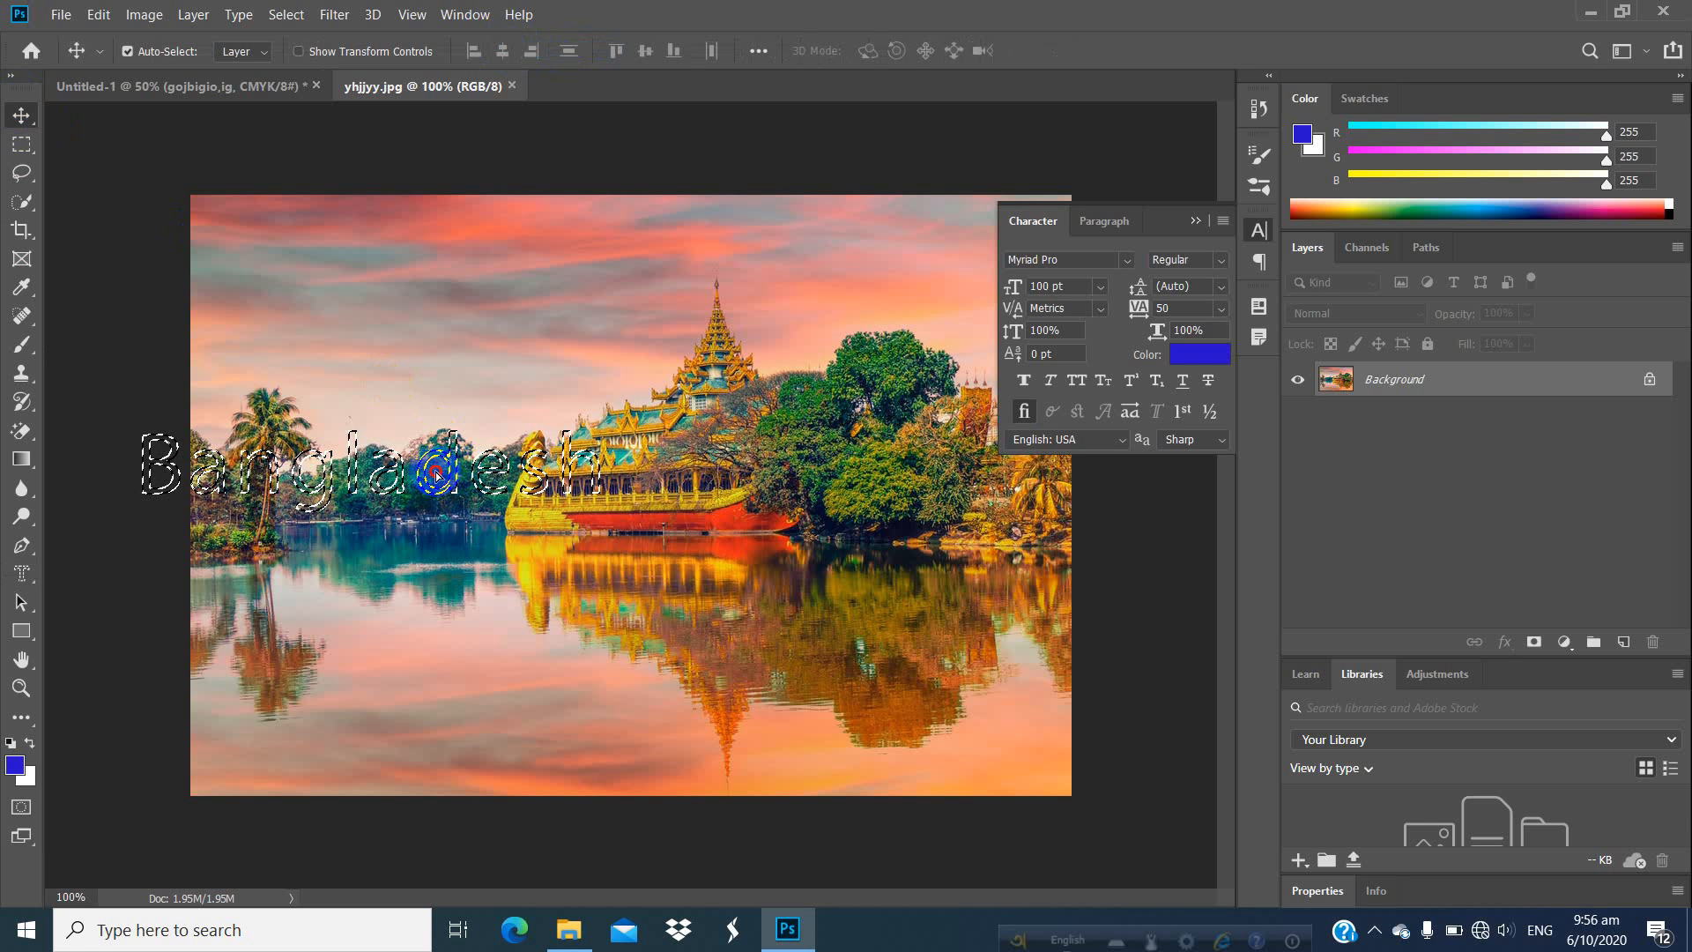
# Try to move the Bangladesh-shaped selection on the temple image's Background layer without converting that layer.
pyautogui.moveTo(433, 472); pyautogui.dragTo(546, 489)
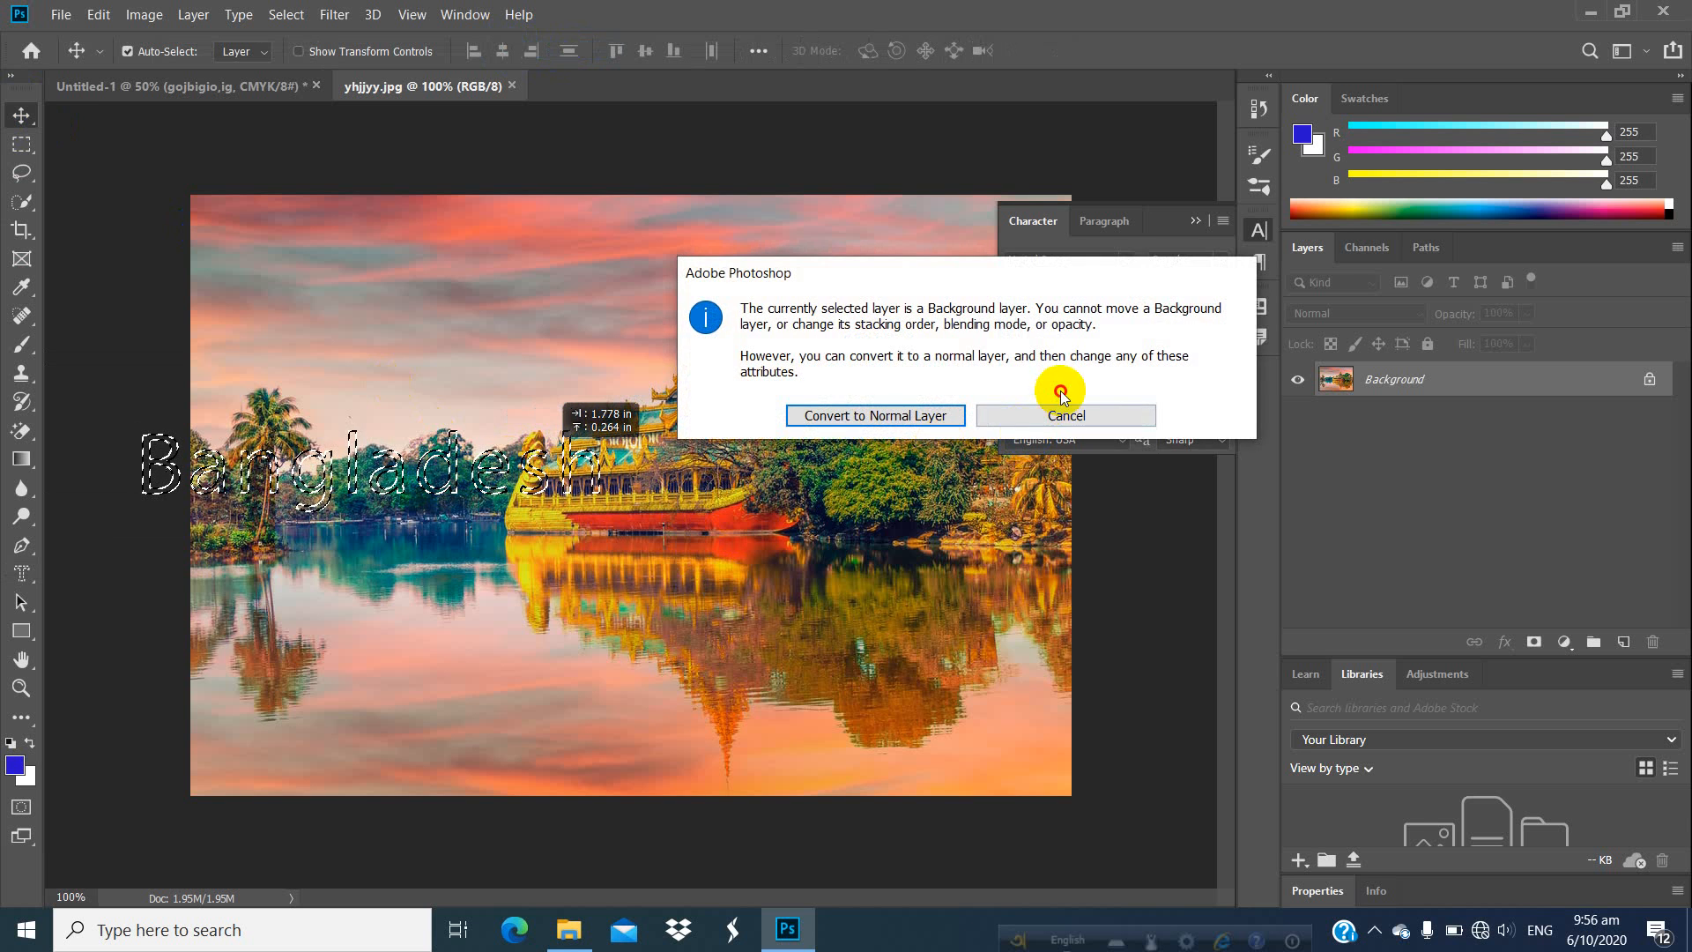
pyautogui.click(1061, 394)
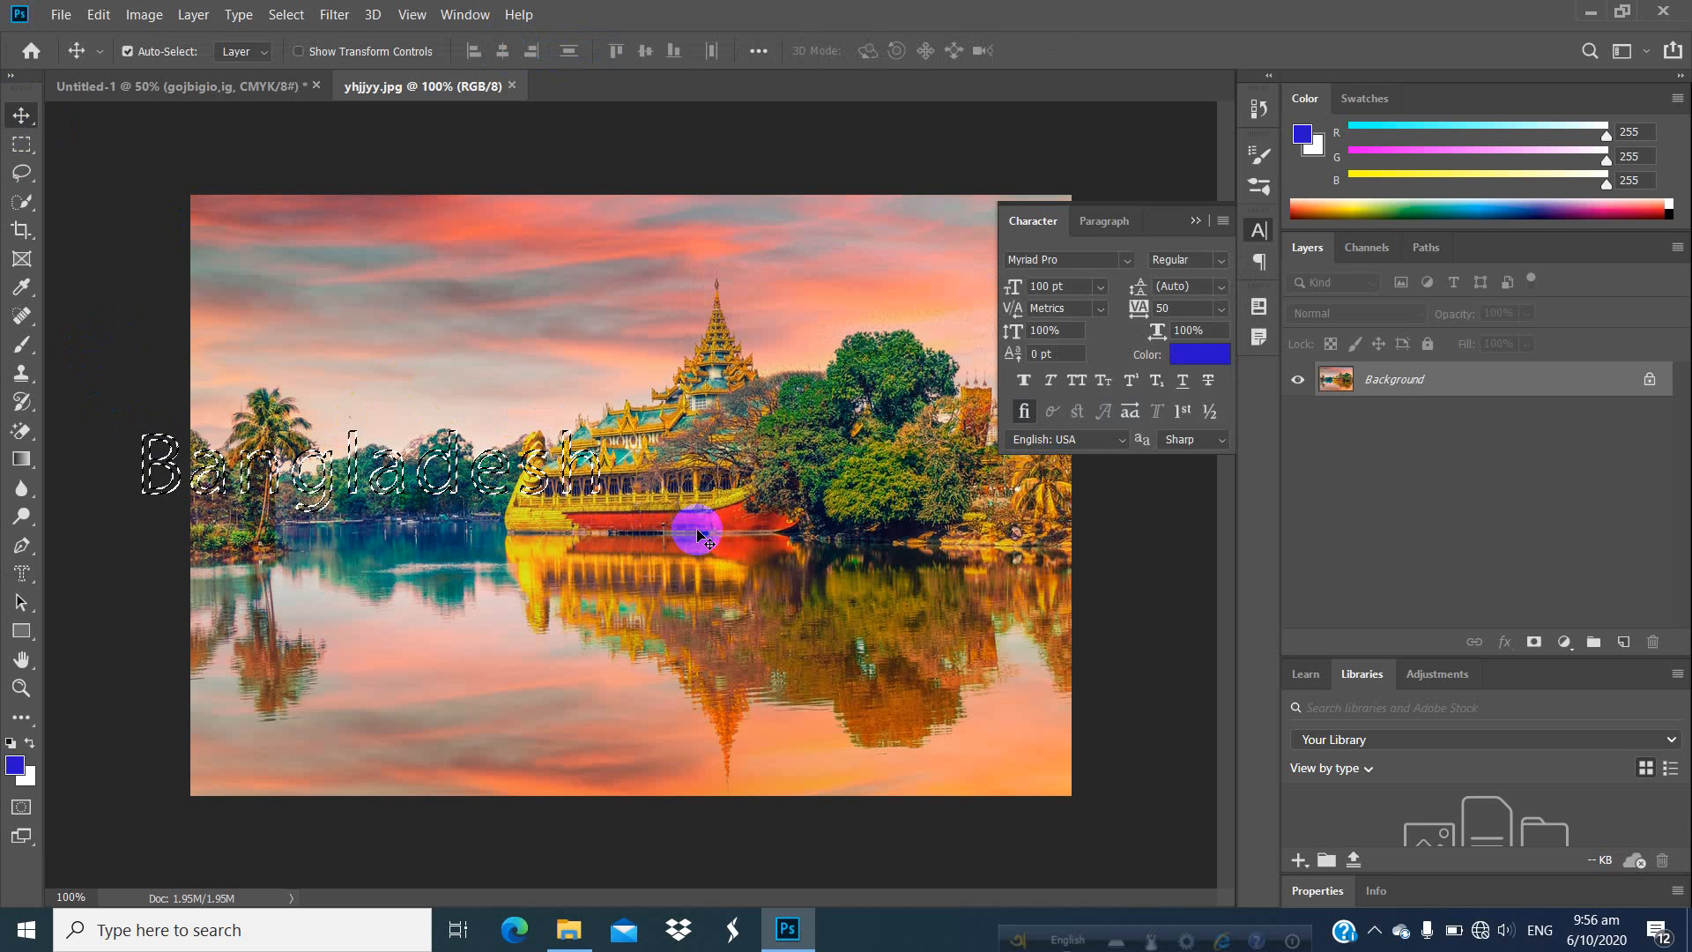
pyautogui.moveTo(608, 476); pyautogui.dragTo(462, 478)
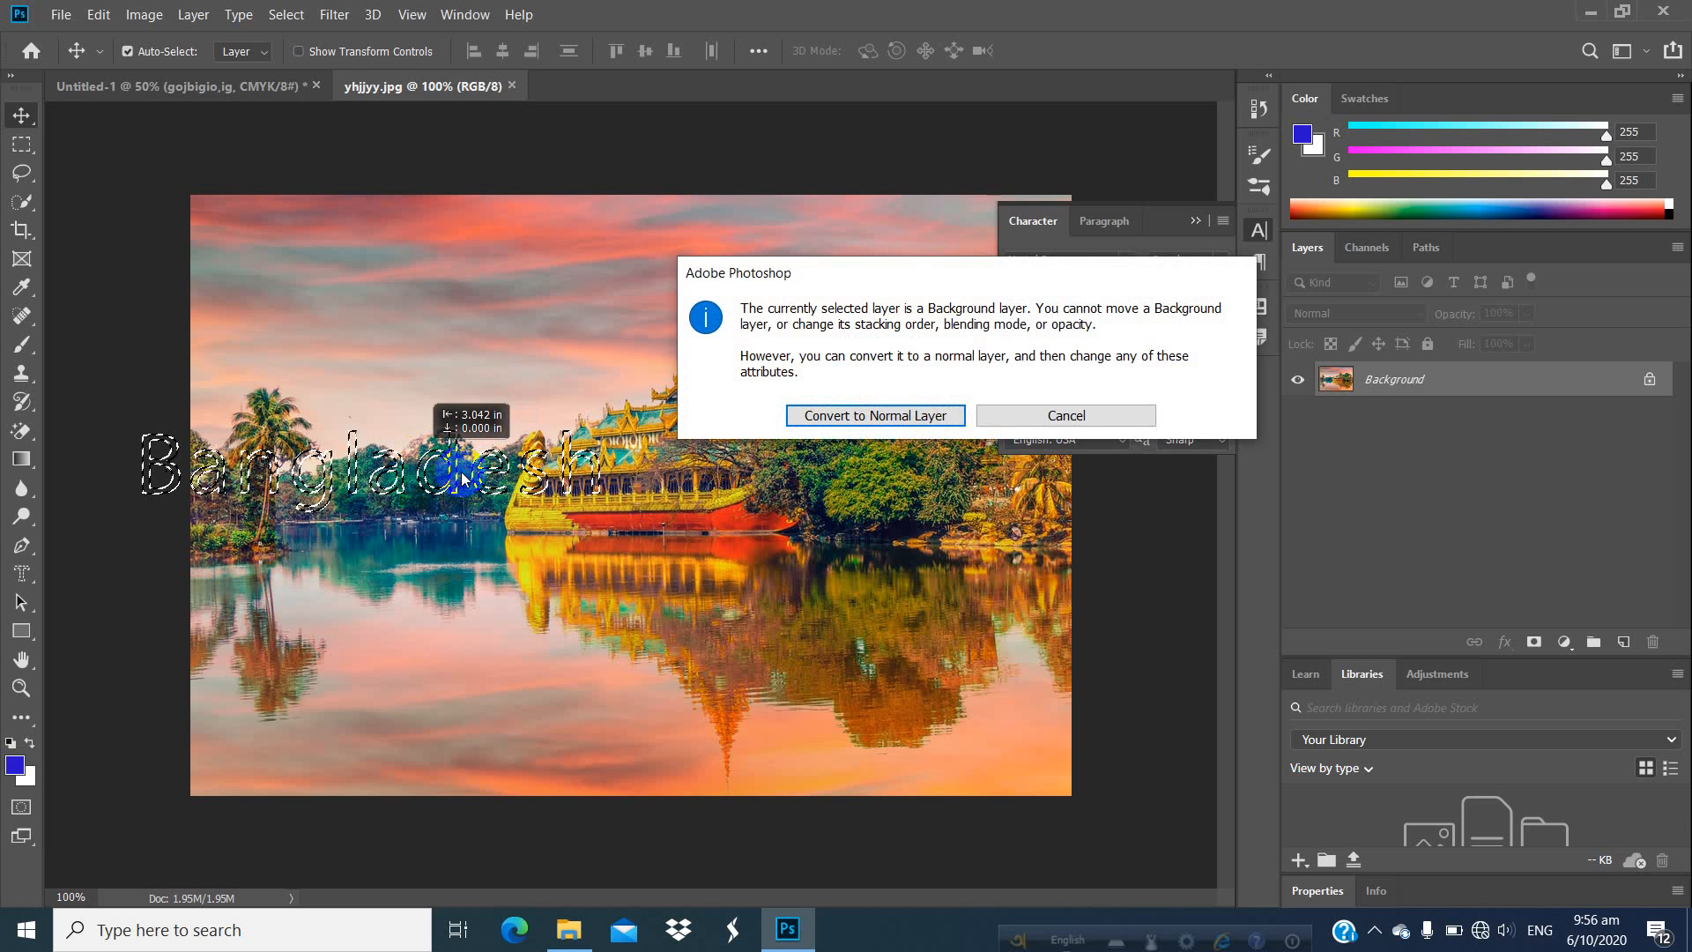
pyautogui.click(1071, 415)
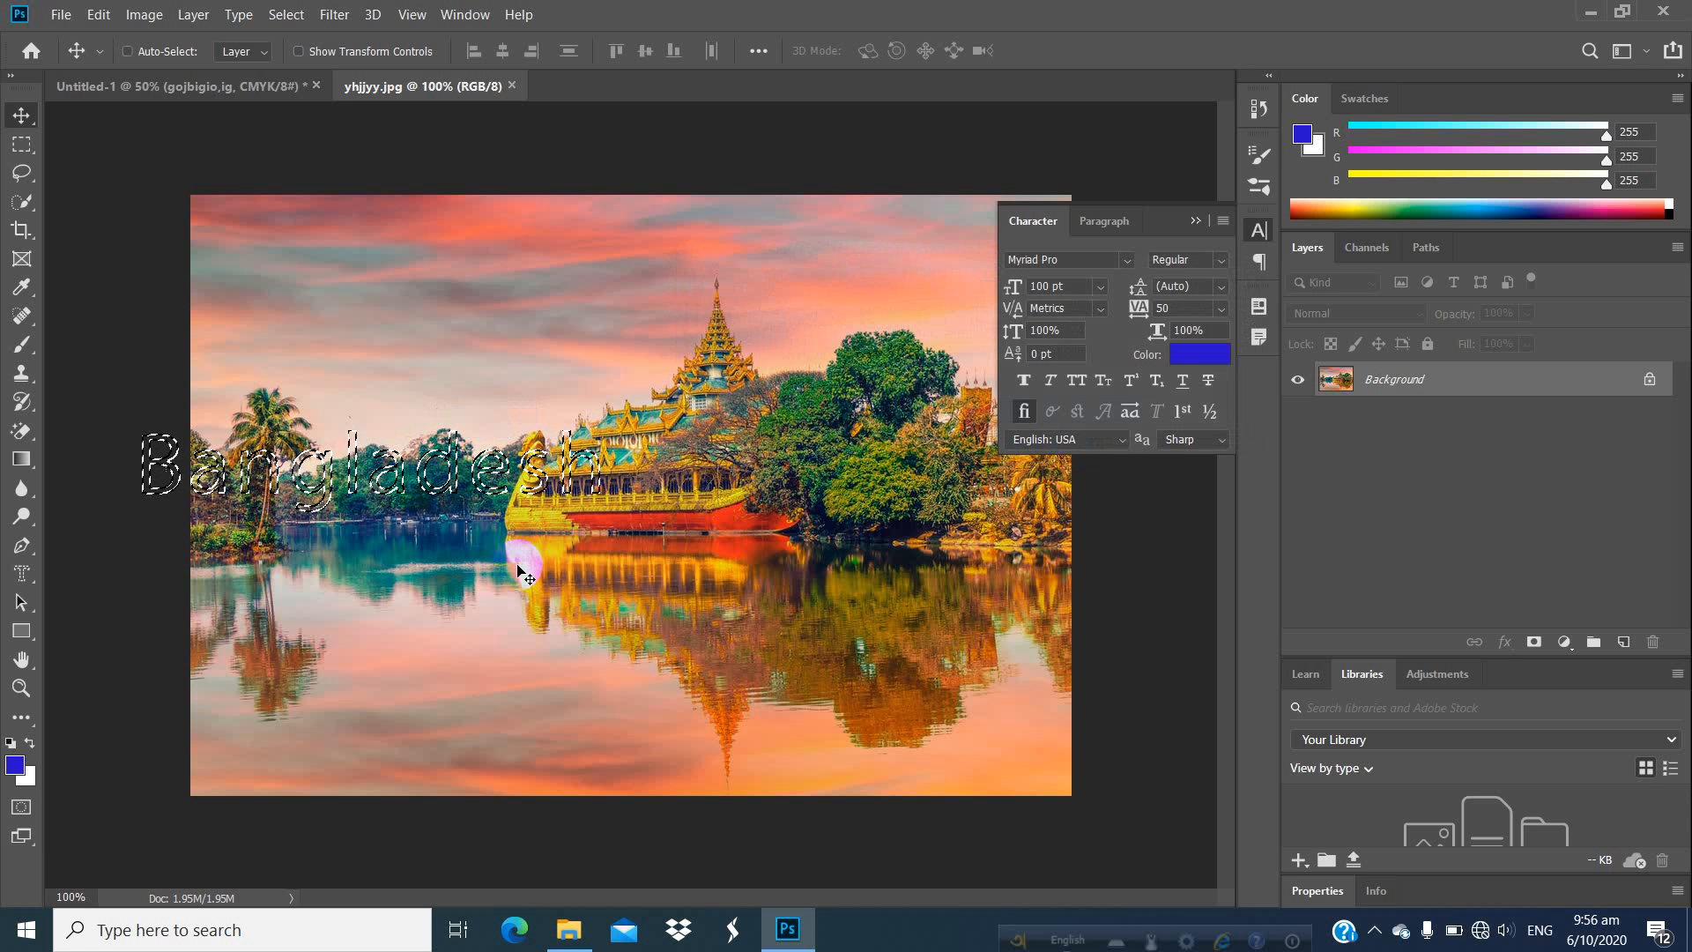
# Copy the gojbigio,ig text layer from Untitled-1 and create a 1012 x 191 px CMYK document at 300 ppi from the Clipboard preset.
pyautogui.click(225, 97)
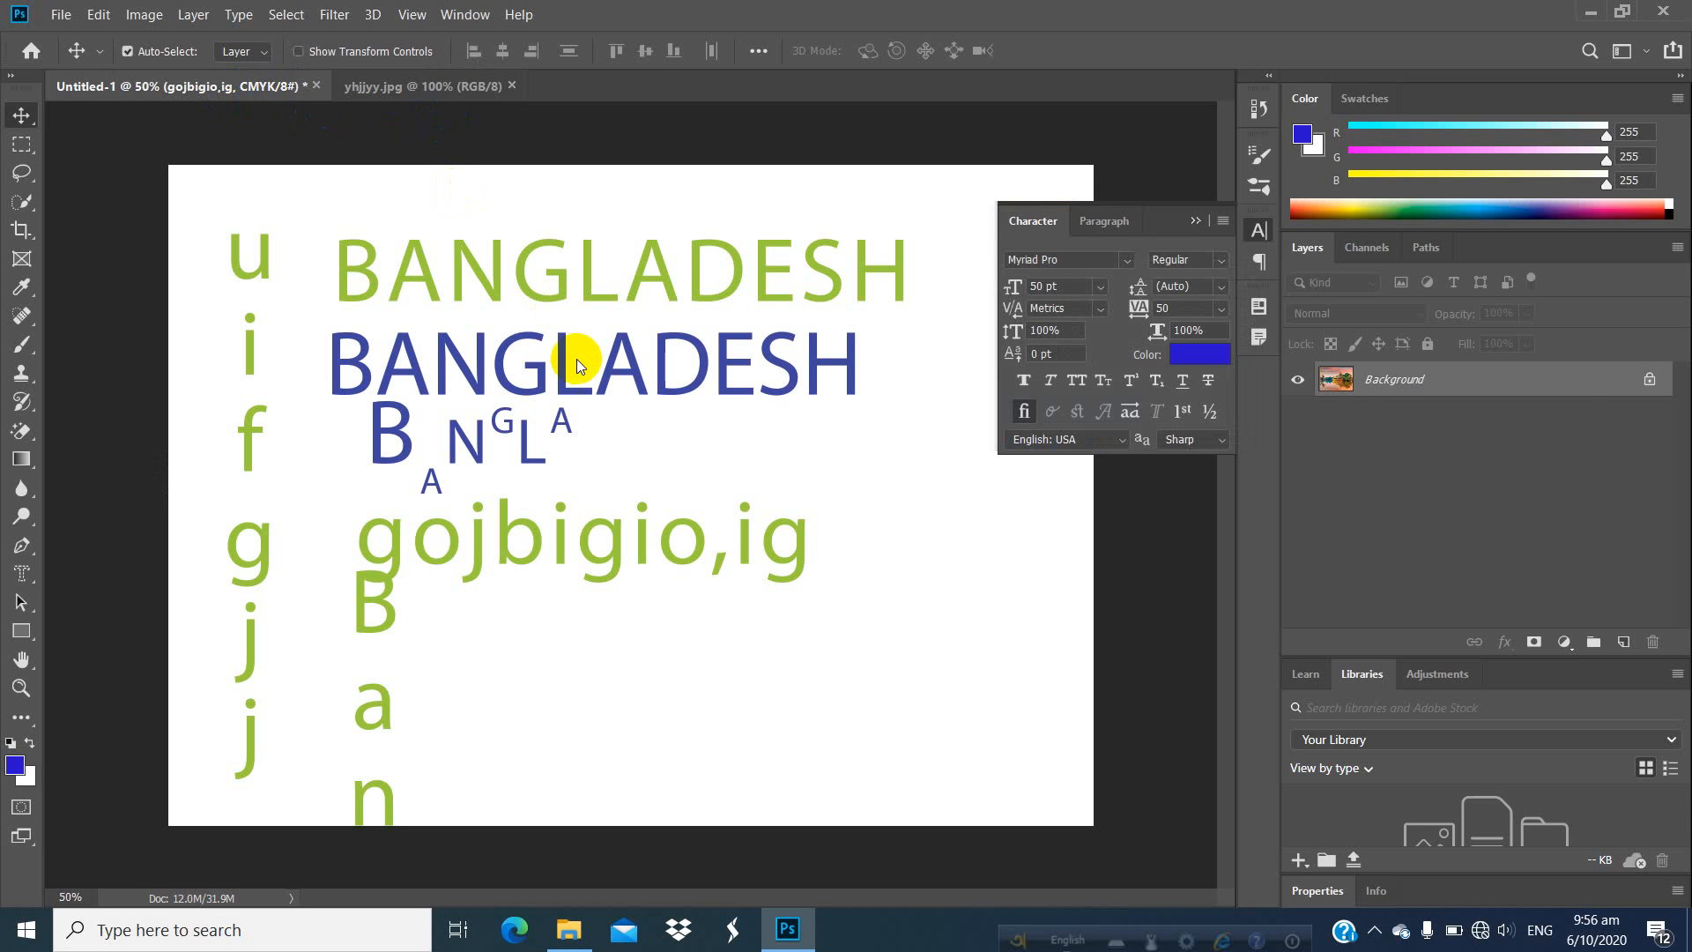
pyautogui.press('ctrl')
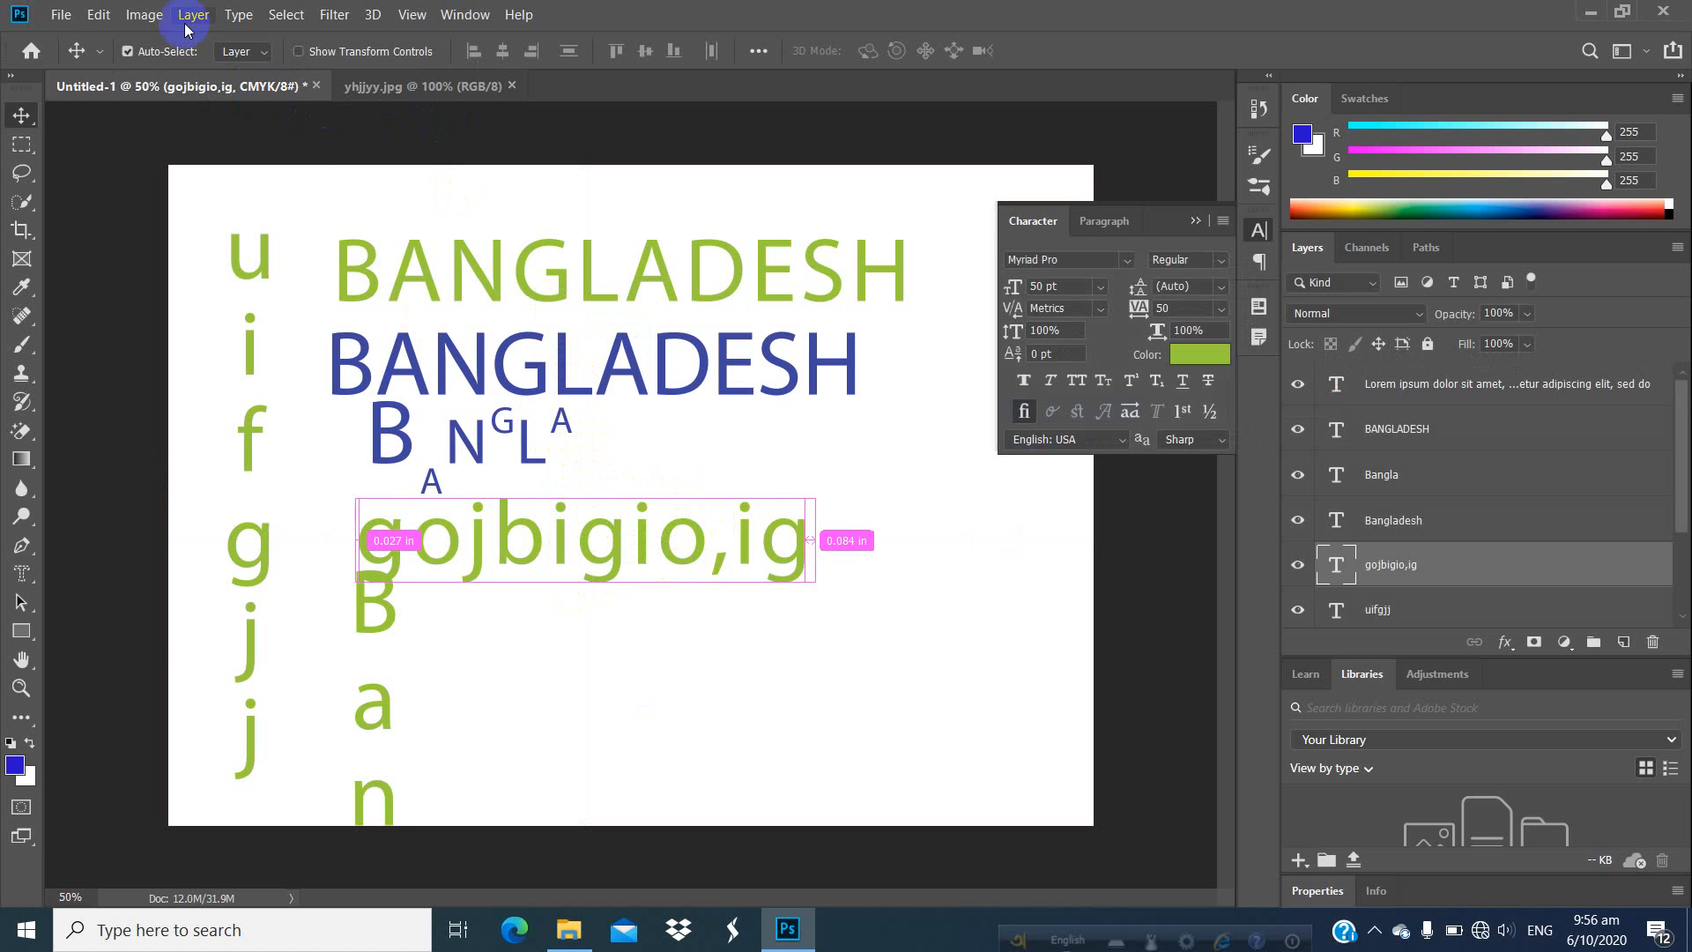
pyautogui.click(98, 14)
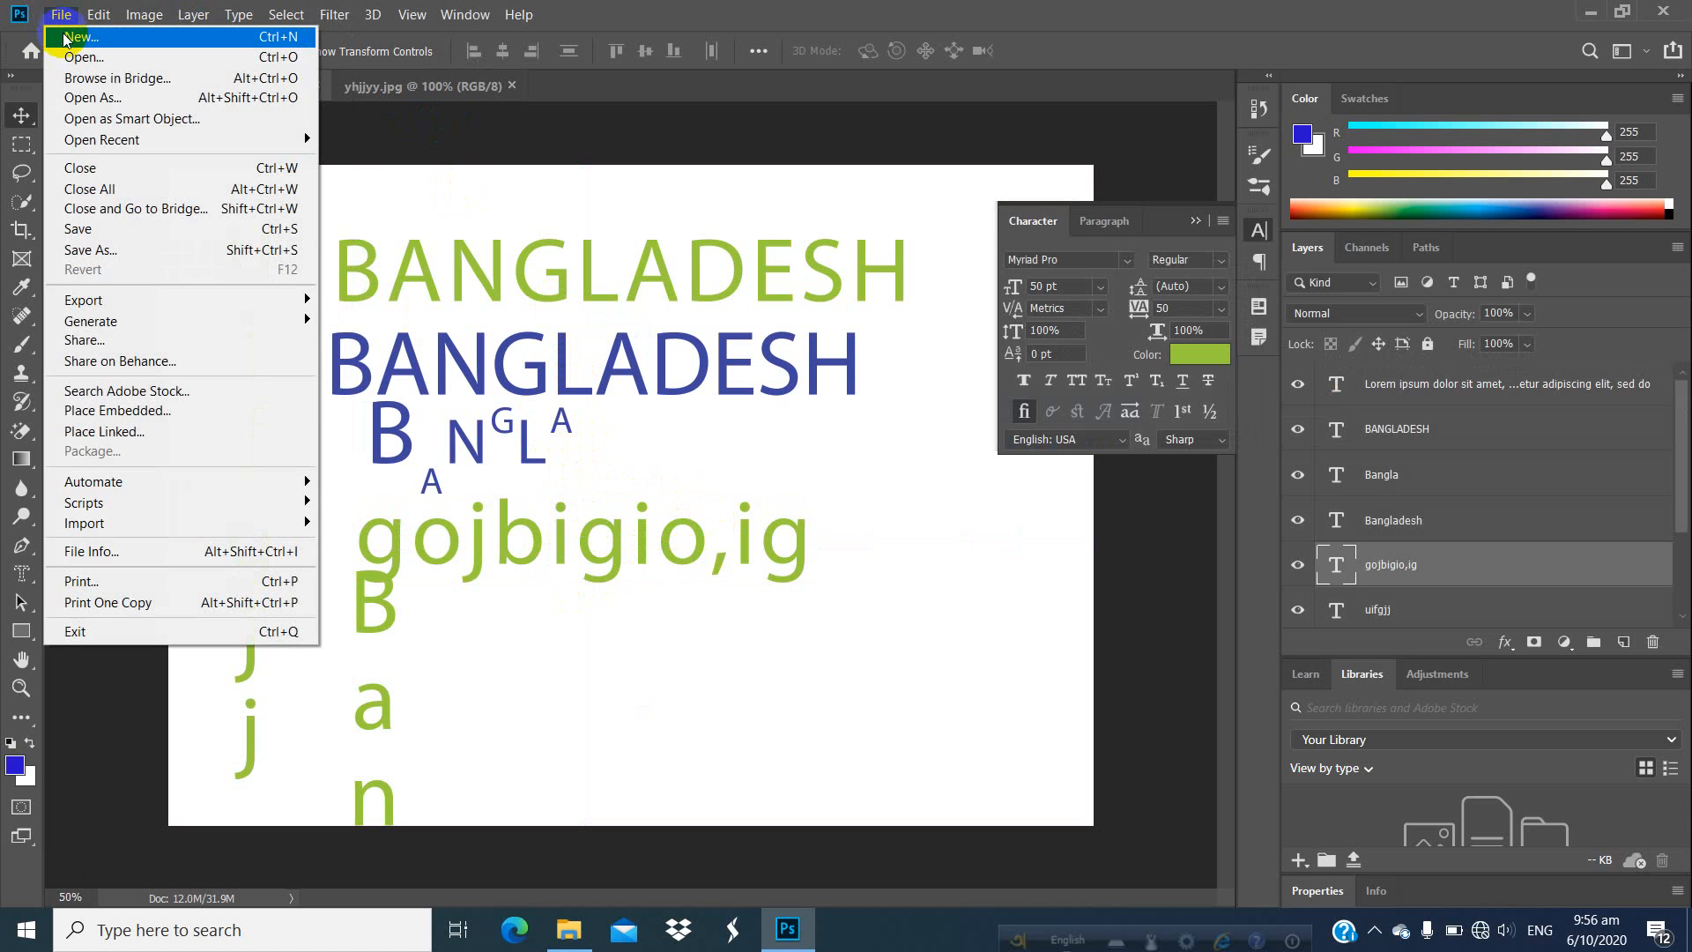
pyautogui.click(68, 38)
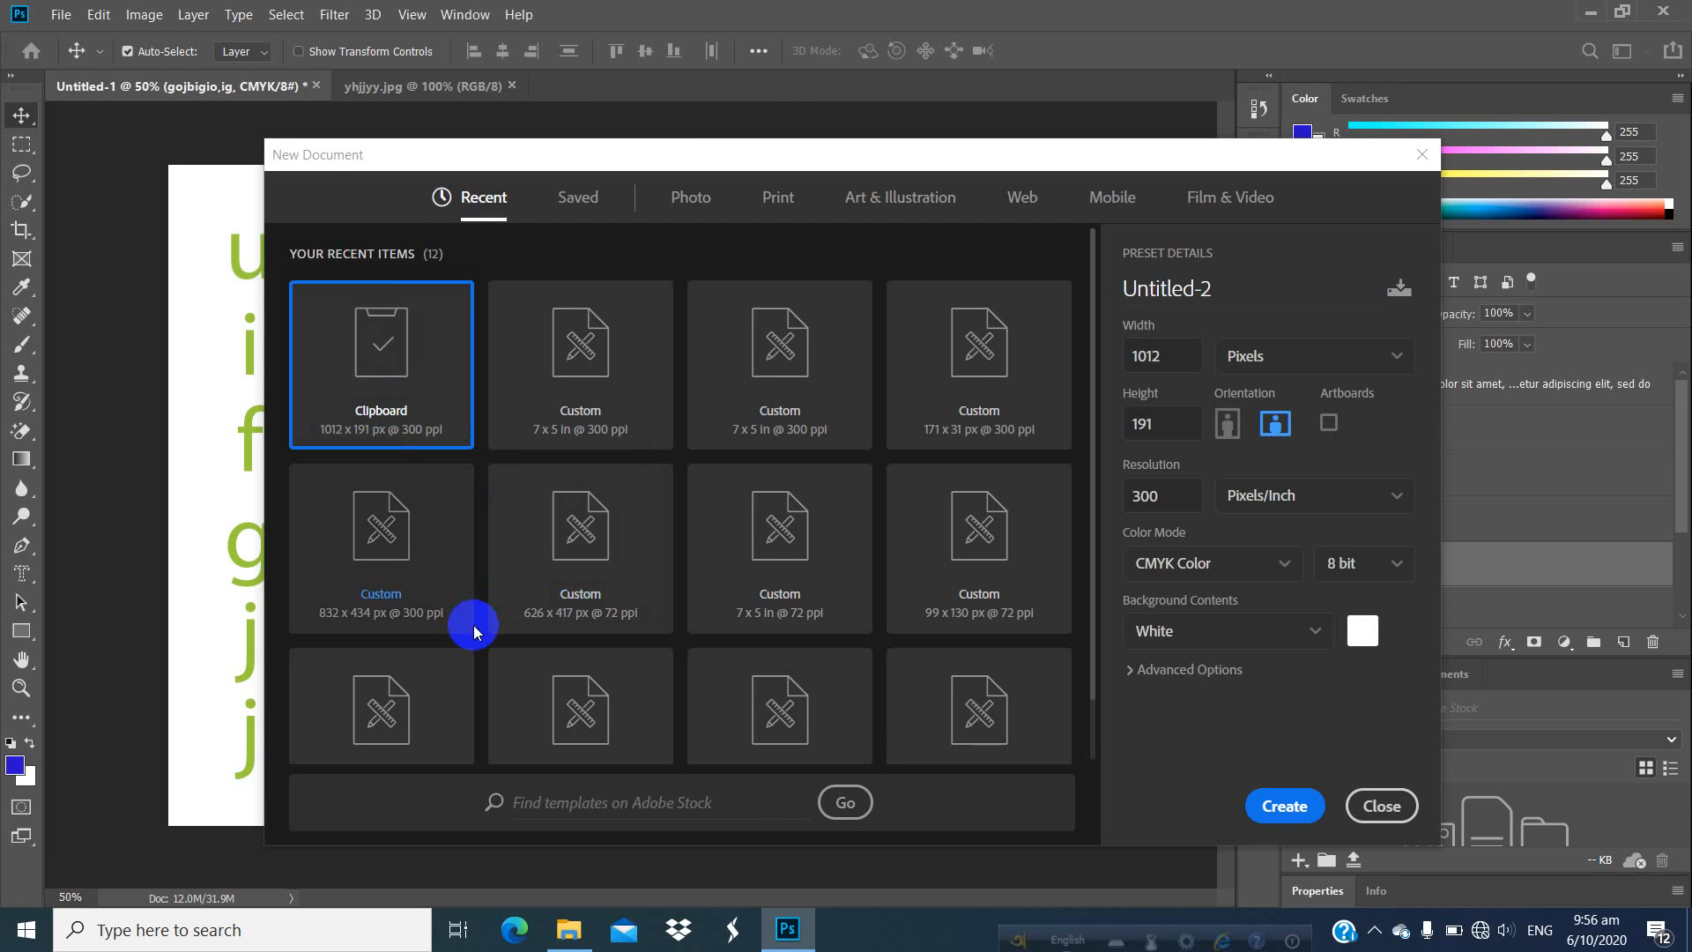
pyautogui.click(1299, 818)
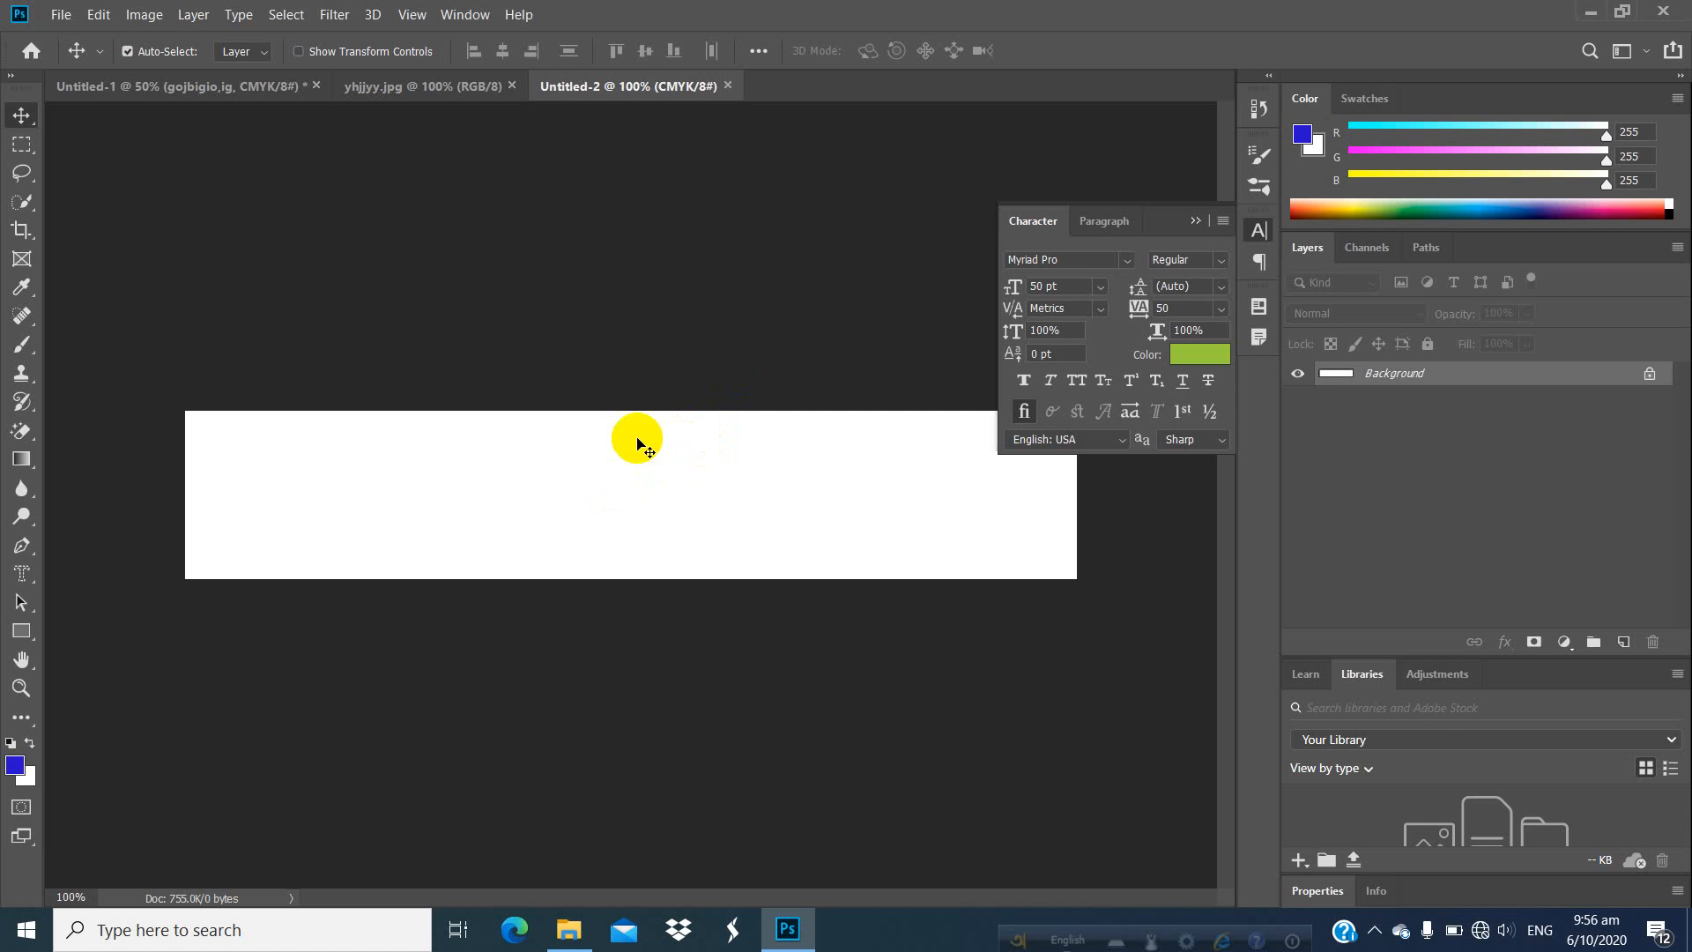
# Create a new 7 x 5 in RGB document at 300 ppi with a white background from the recent presets.
pyautogui.click(48, 24)
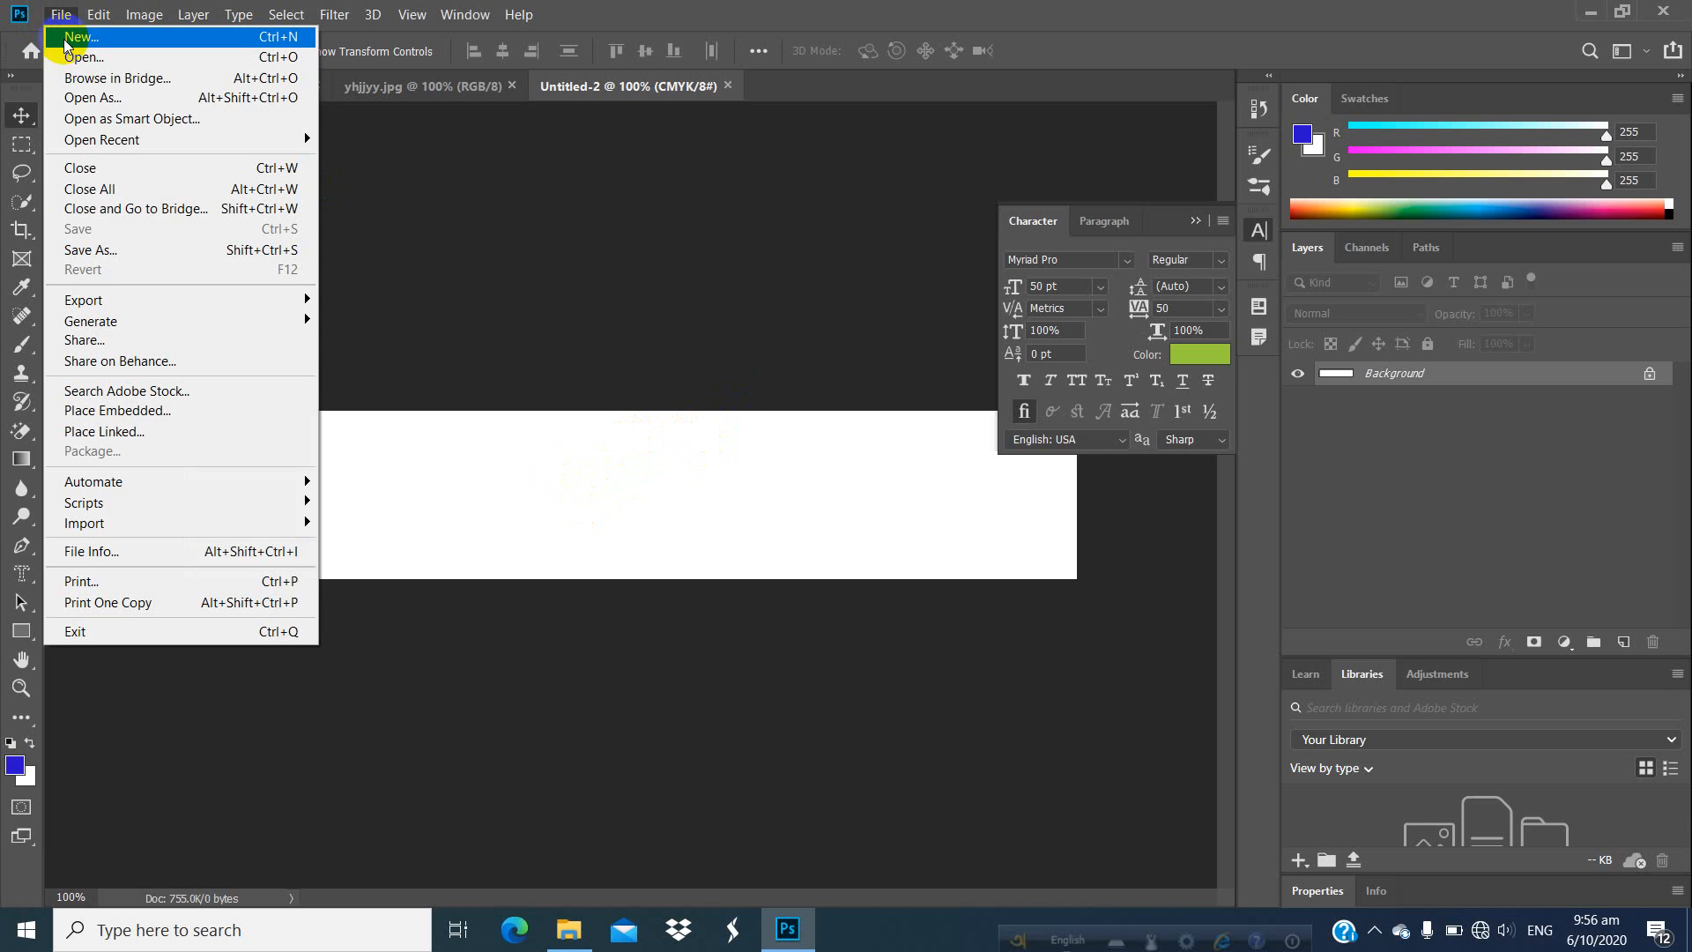
pyautogui.click(79, 38)
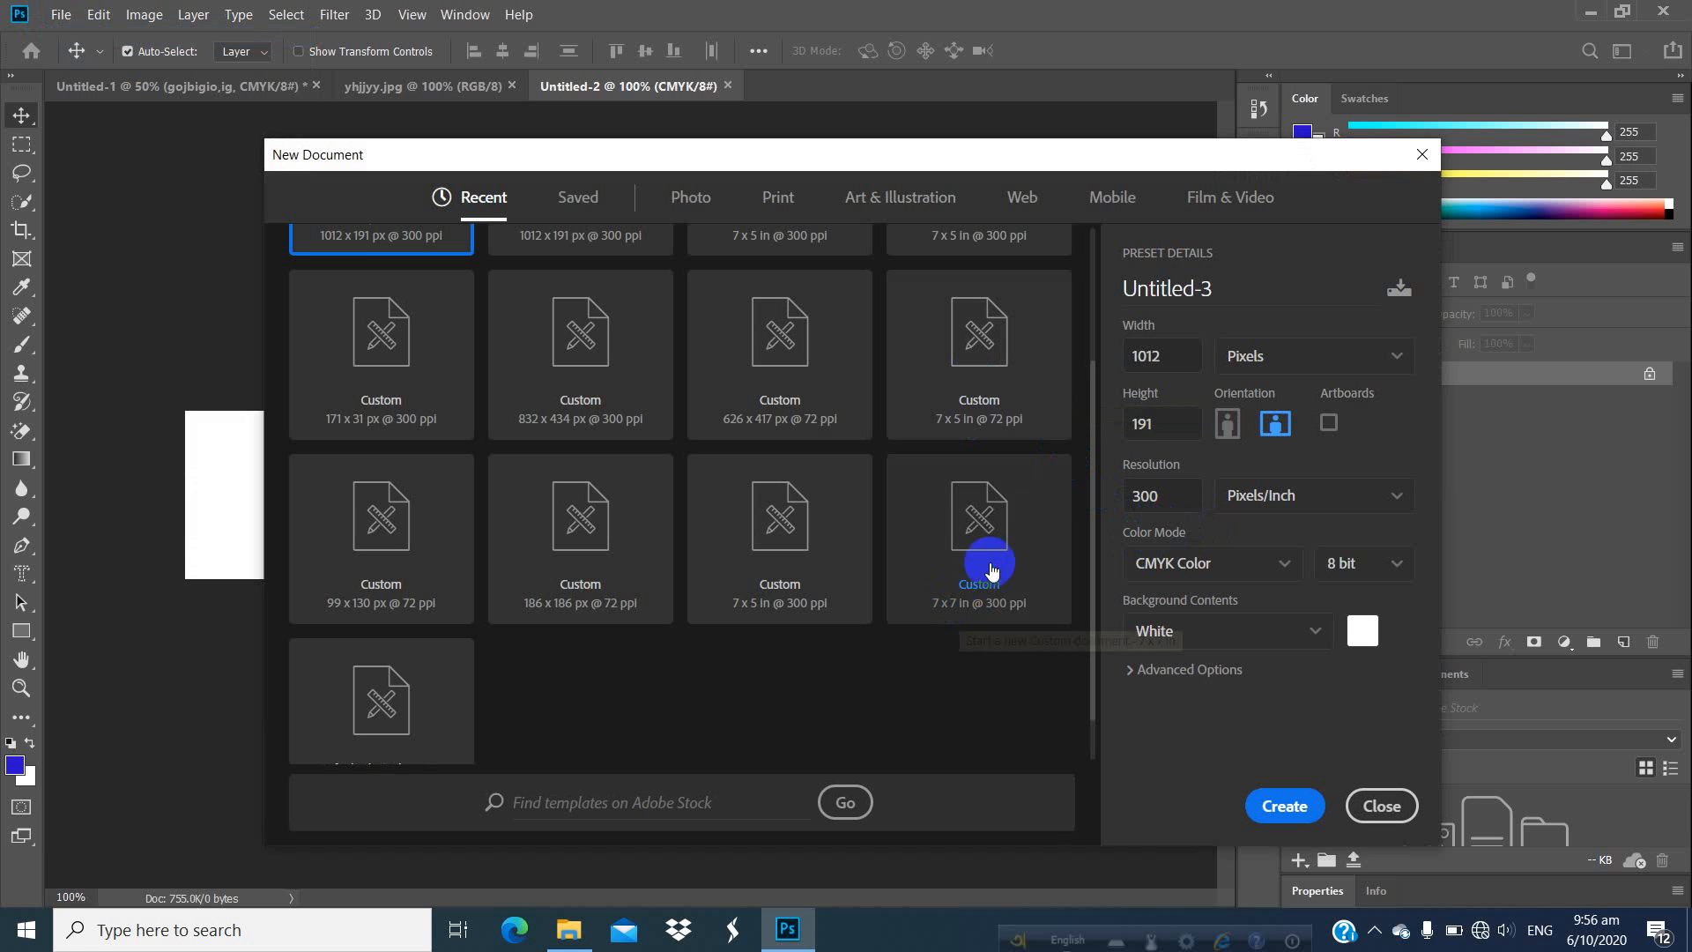
pyautogui.click(978, 588)
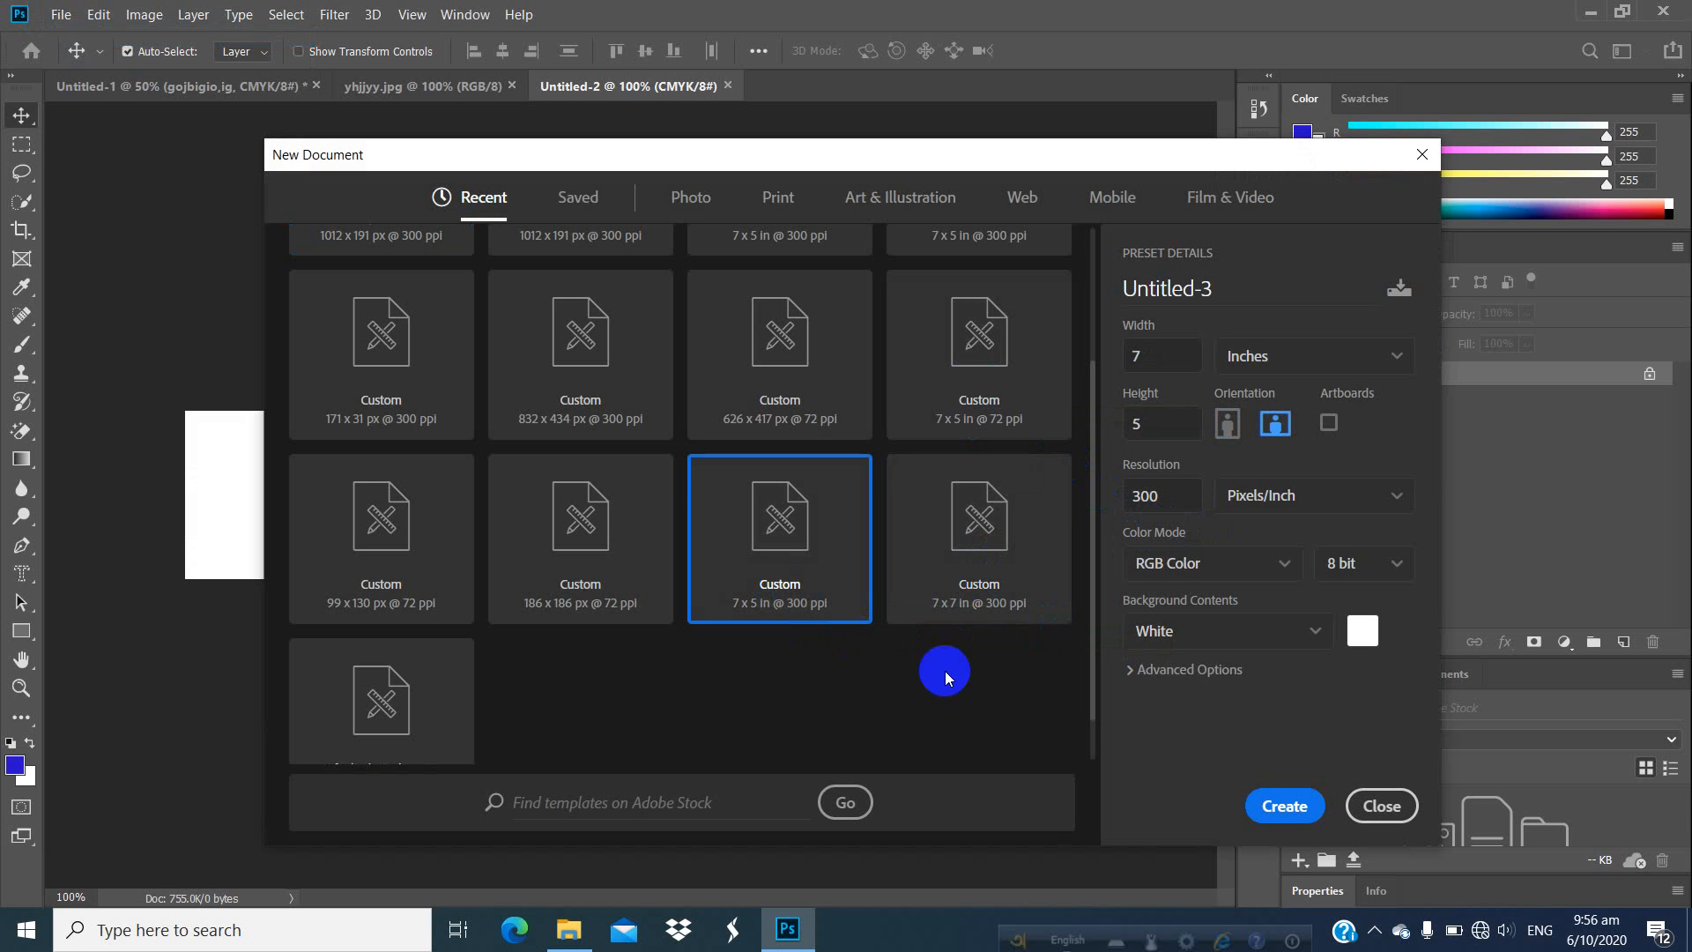
pyautogui.click(1279, 805)
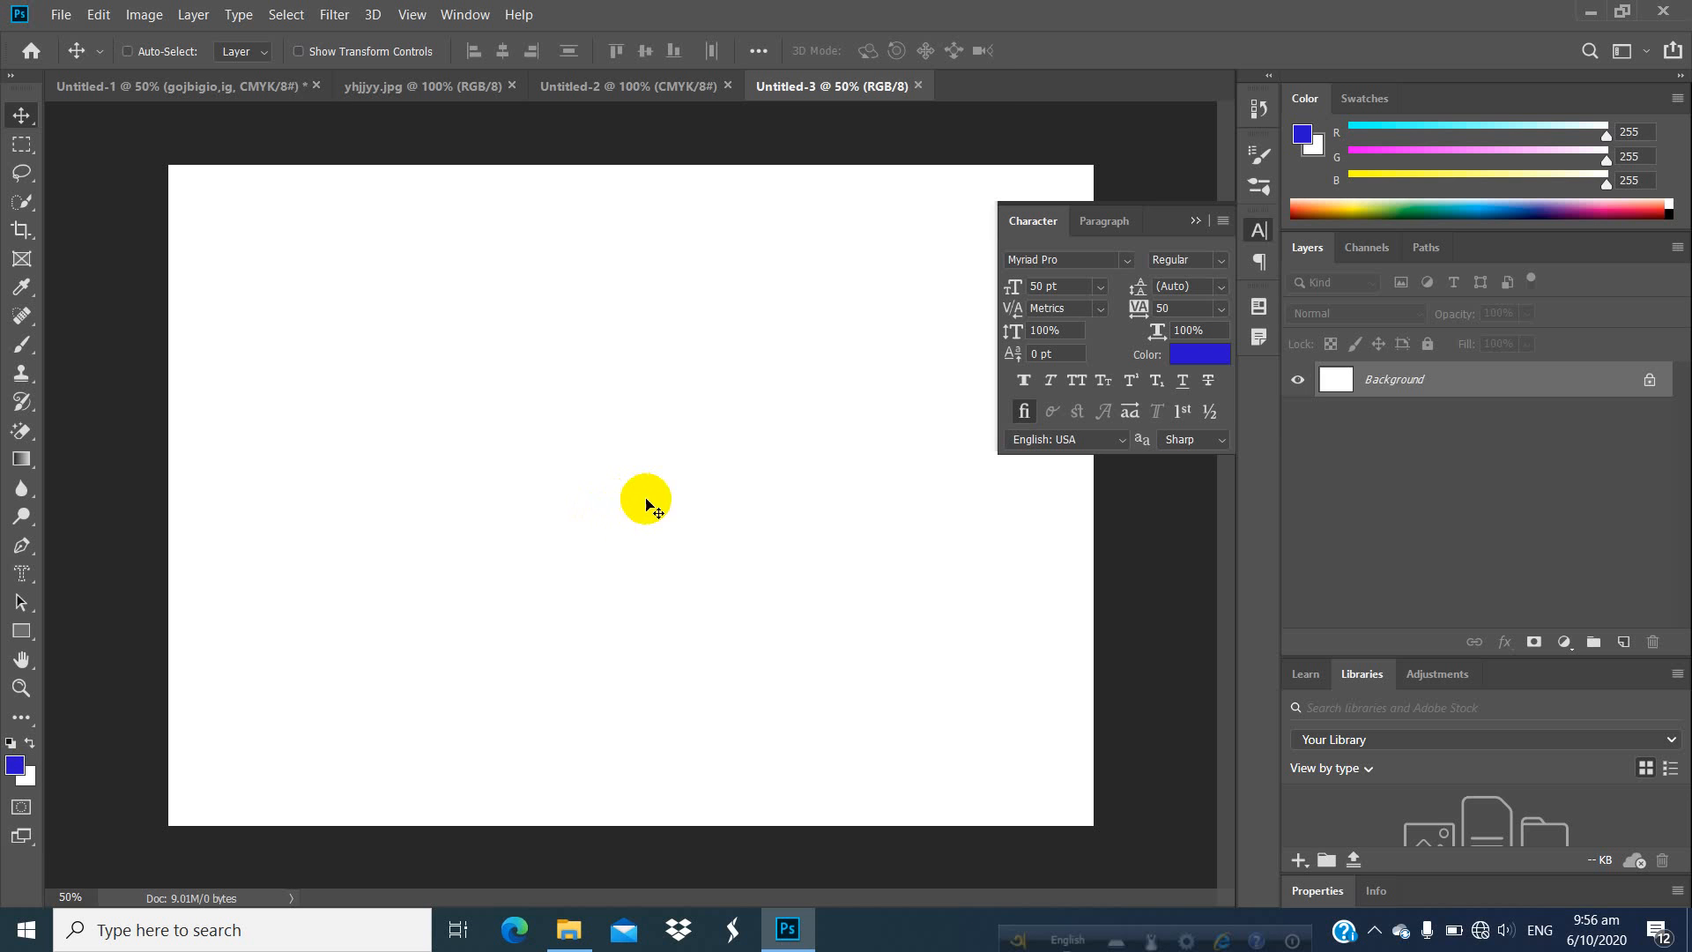
# Paste the gojbigio,ig text into the blank 7 x 5 in document and undo the paste.
pyautogui.moveTo(647, 499); pyautogui.dragTo(680, 494)
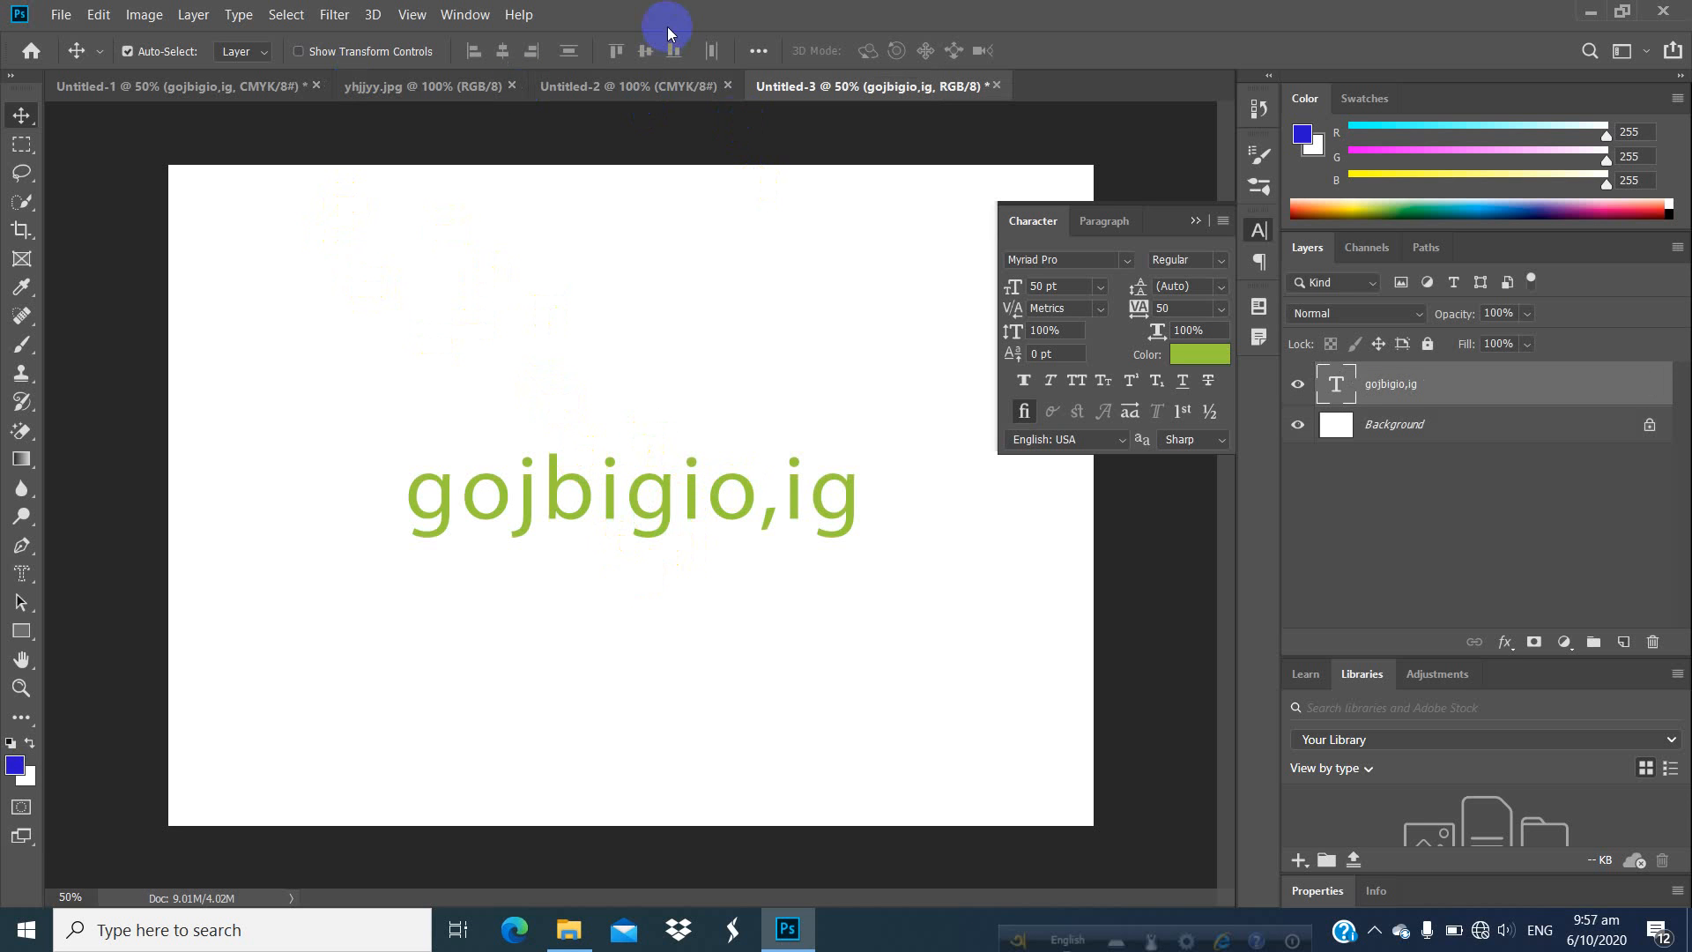
pyautogui.press('ctrl')
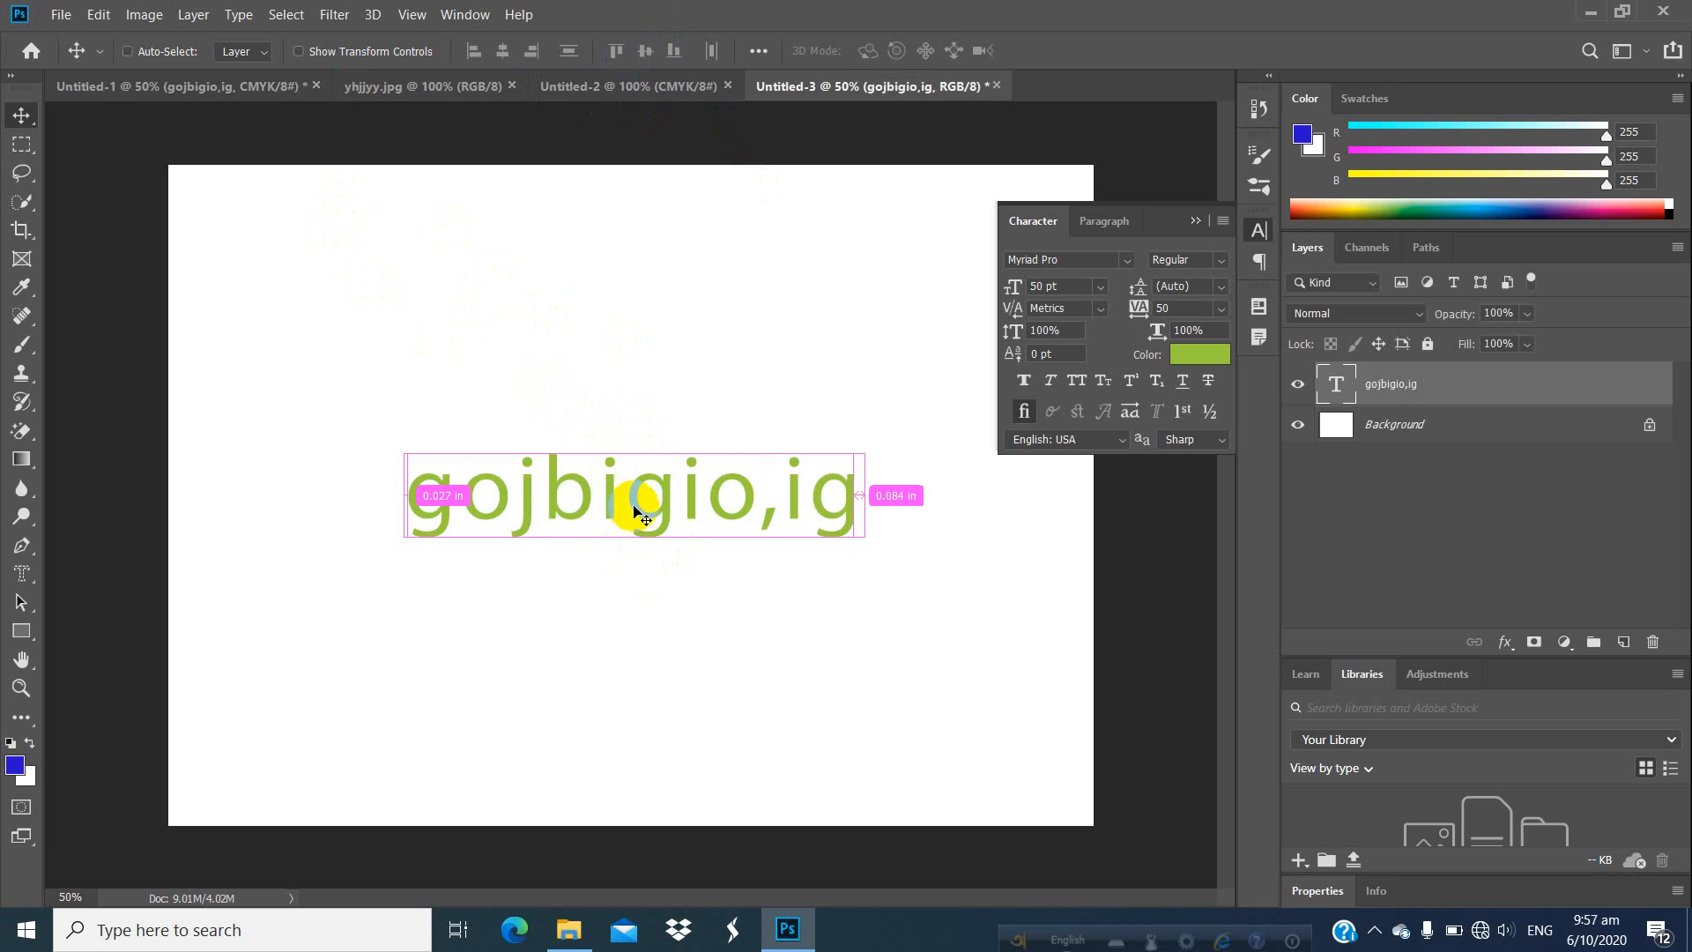
pyautogui.hotkey('ctrl', 'z')
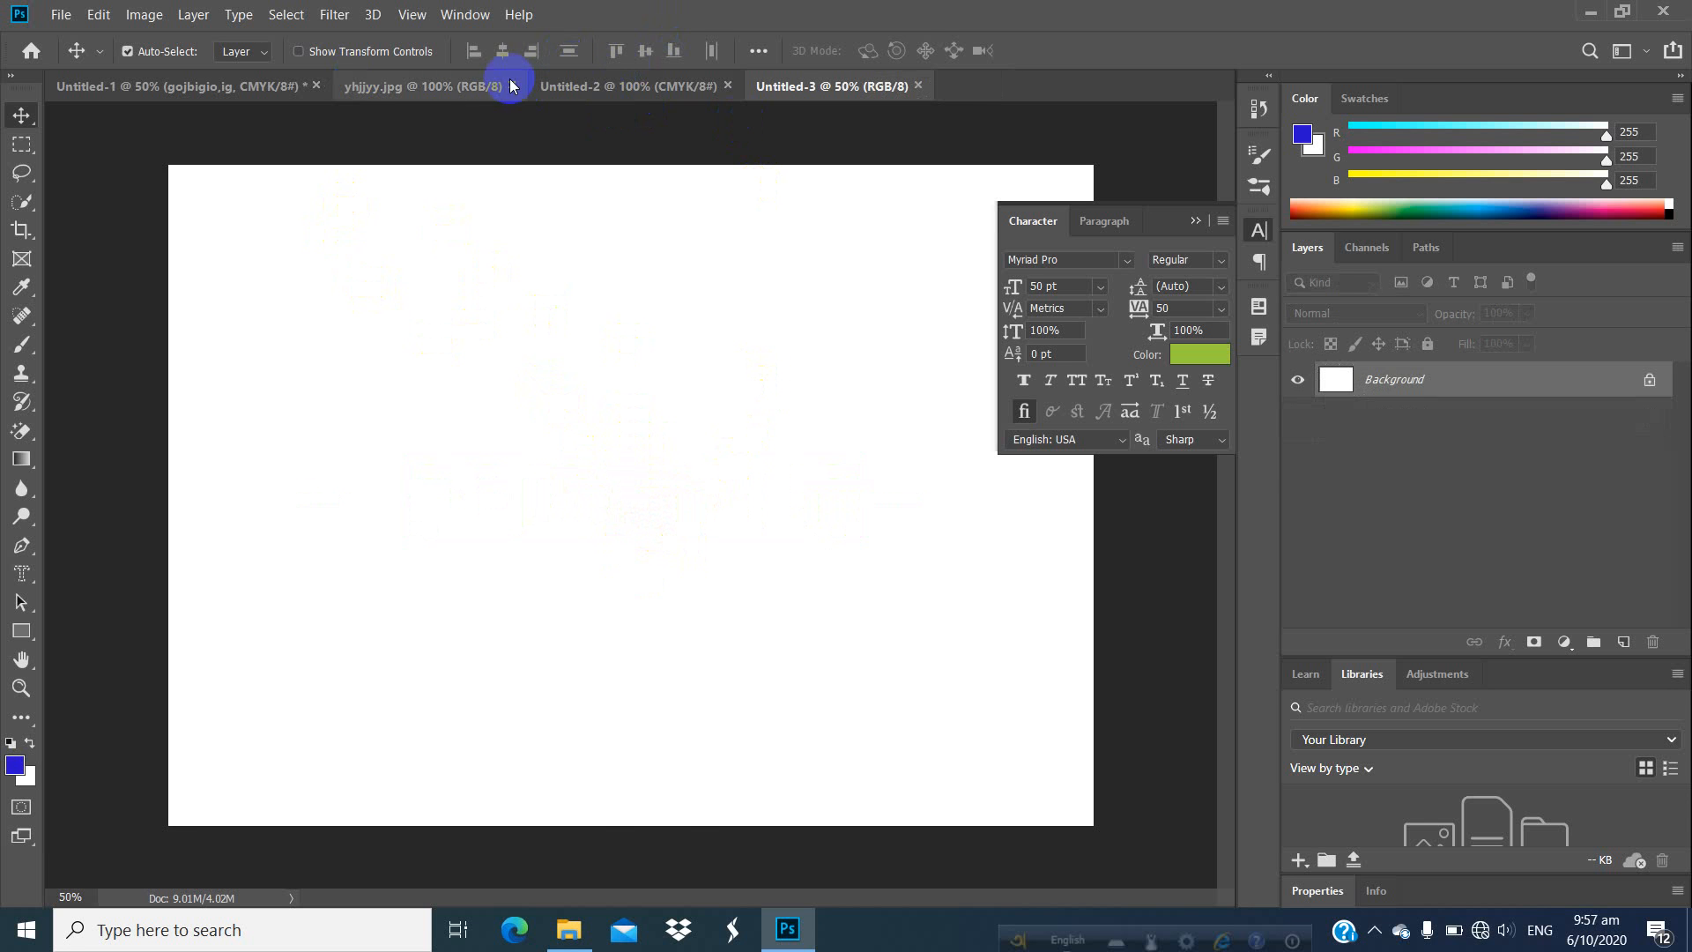
# Copy the Bangladesh-shaped selection from the yhjjyy temple image and paste it as a new layer in Untitled-3.
pyautogui.click(354, 99)
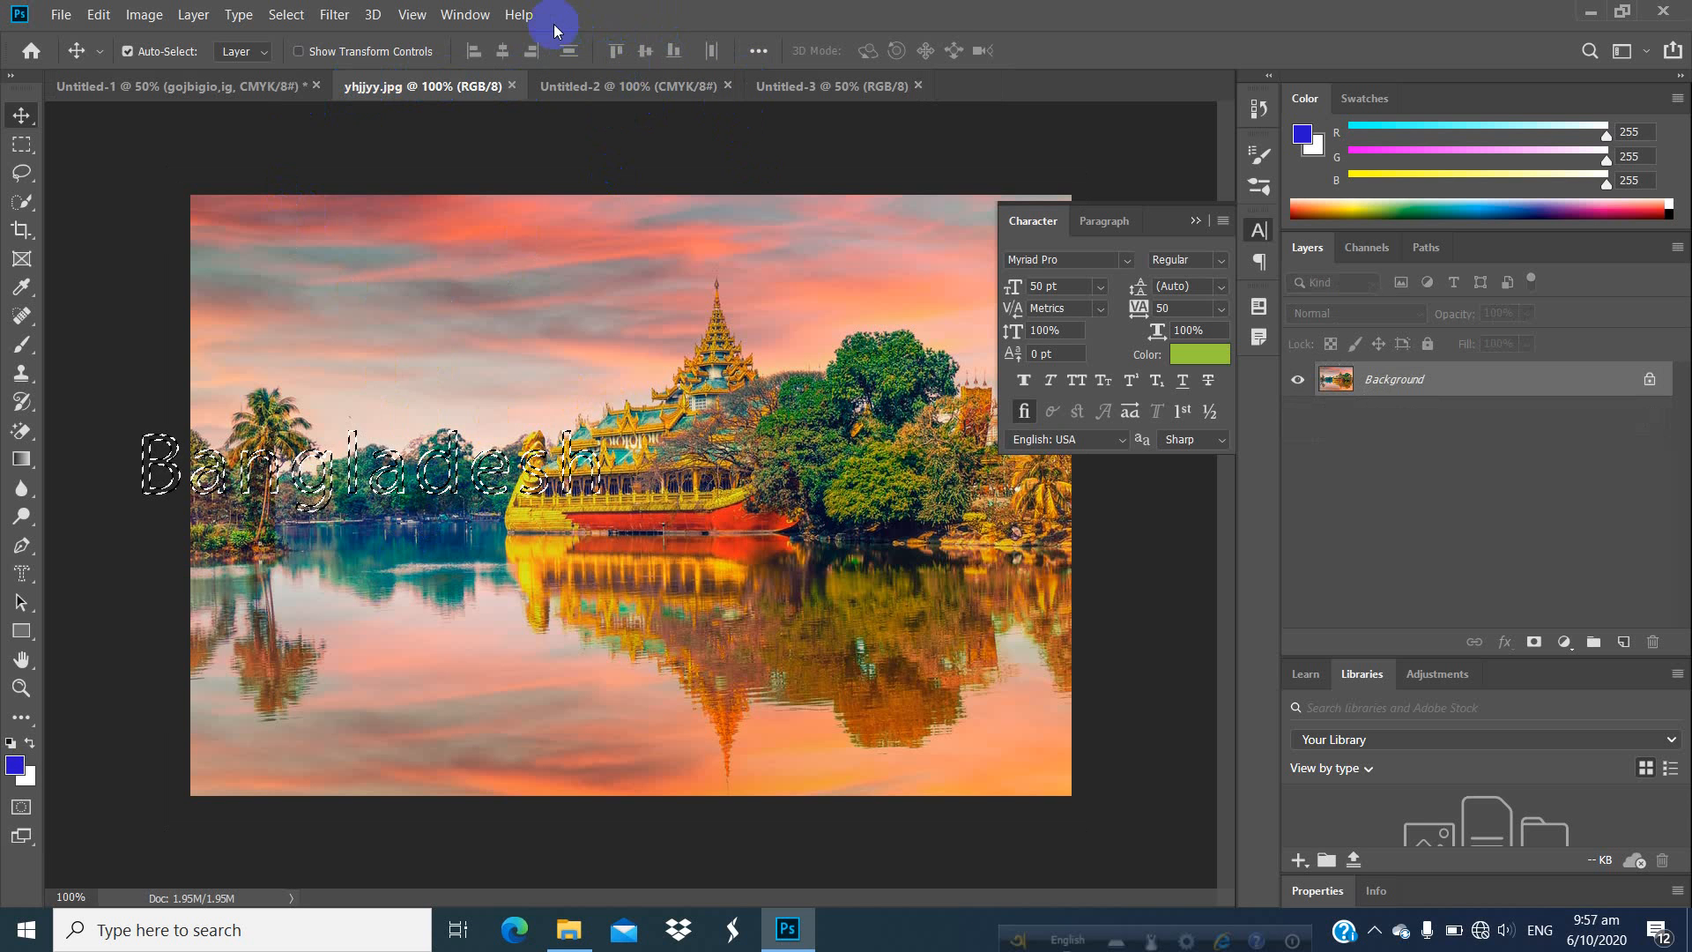
pyautogui.click(816, 86)
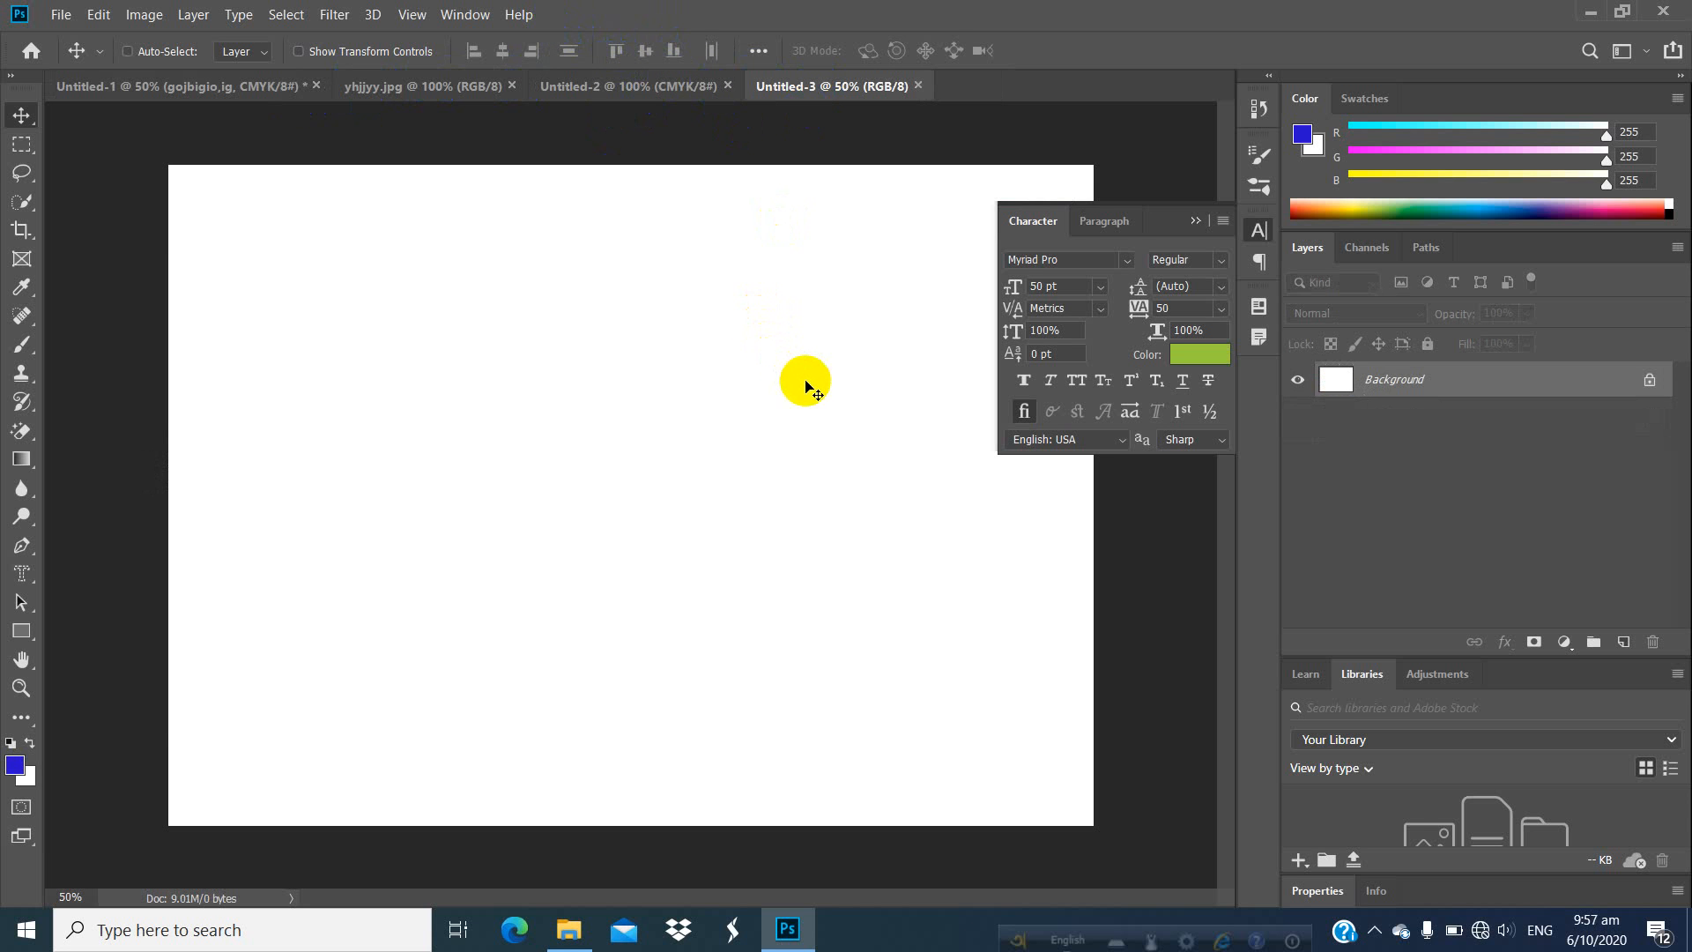
pyautogui.hotkey('ctrl', 'shift', 'alt', 'n')
pyautogui.moveTo(818, 415); pyautogui.dragTo(755, 504)
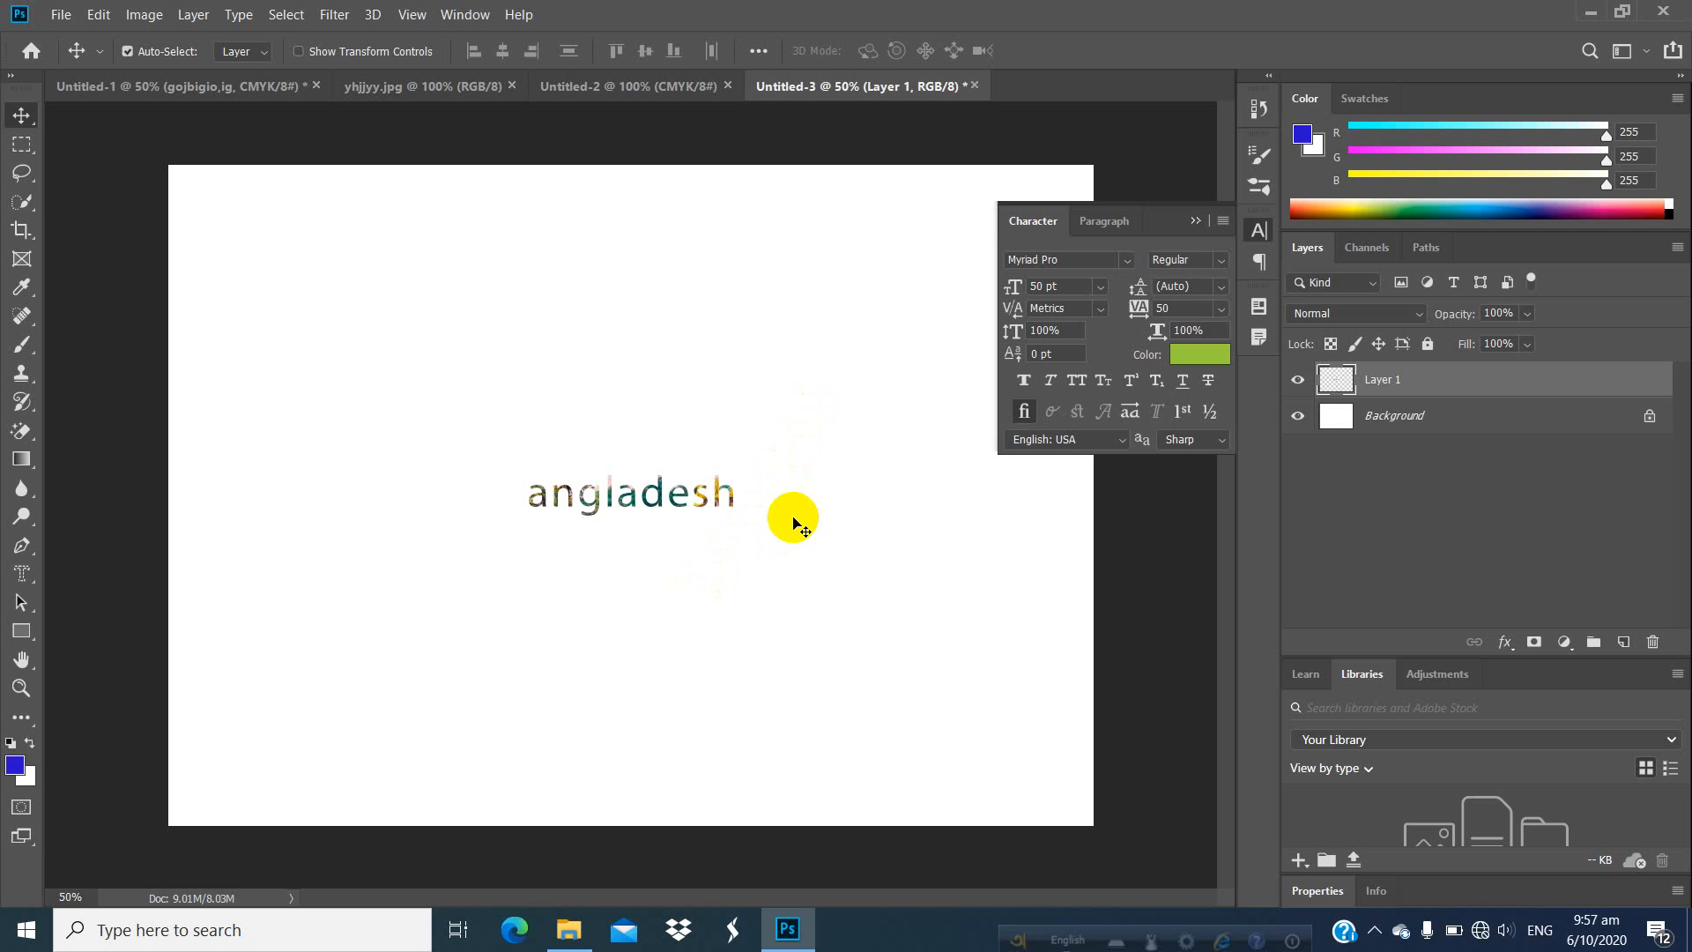
pyautogui.press('ctrl')
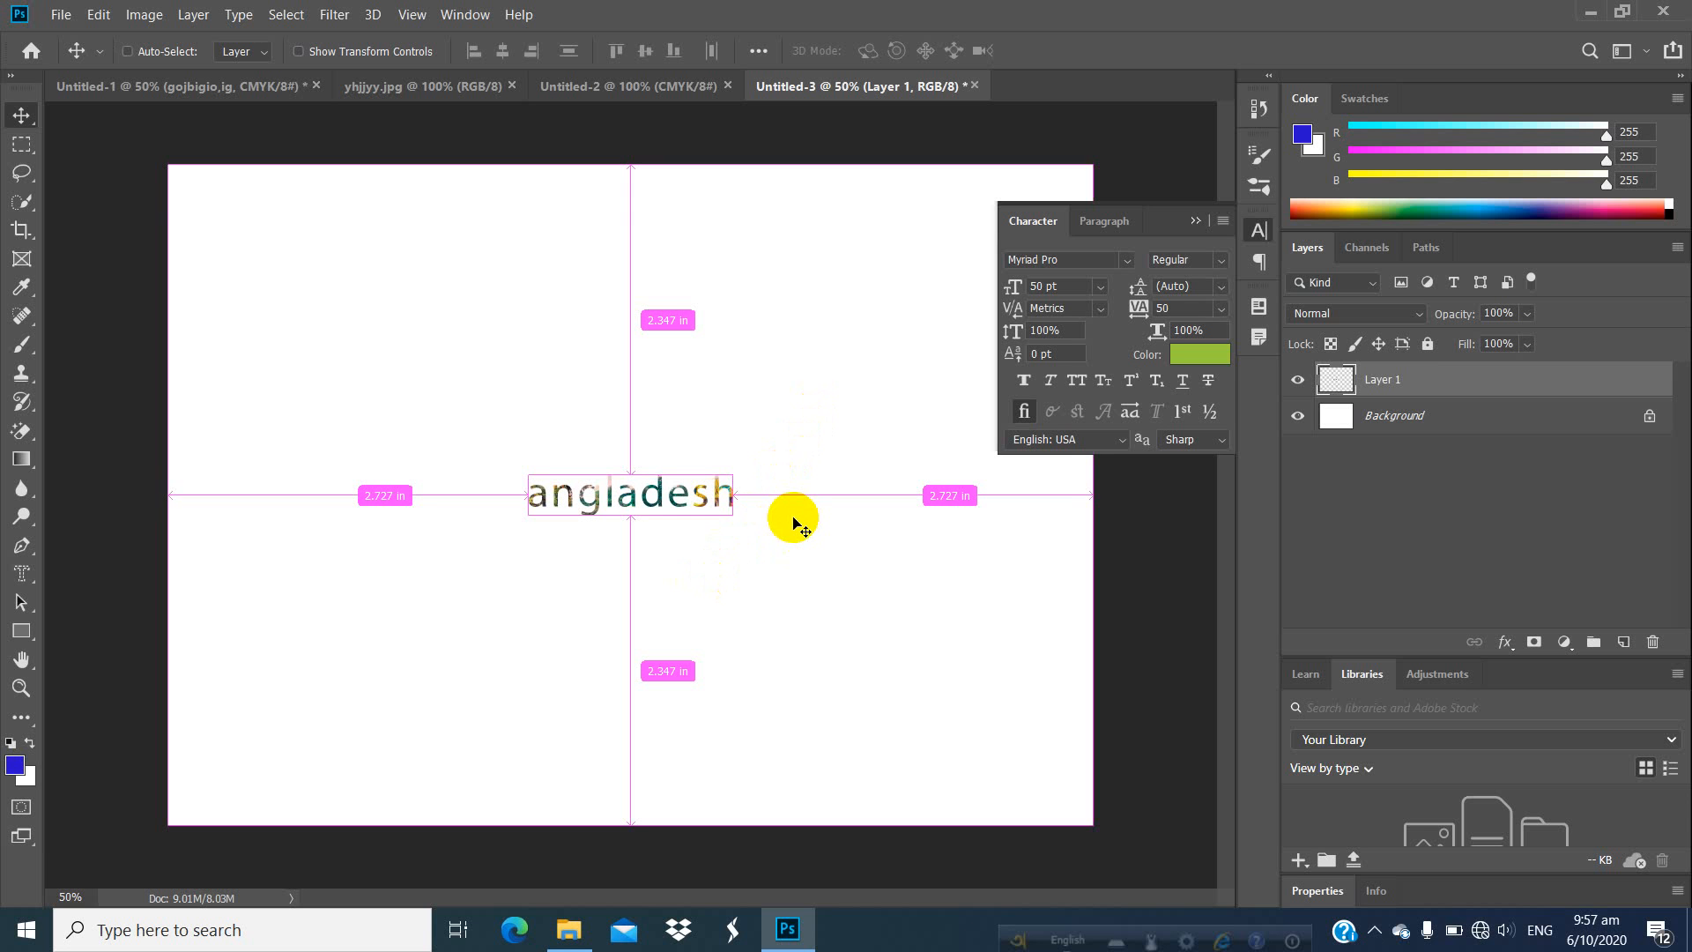
pyautogui.hotkey('ctrl', '+')
pyautogui.hotkey('ctrl', '+')
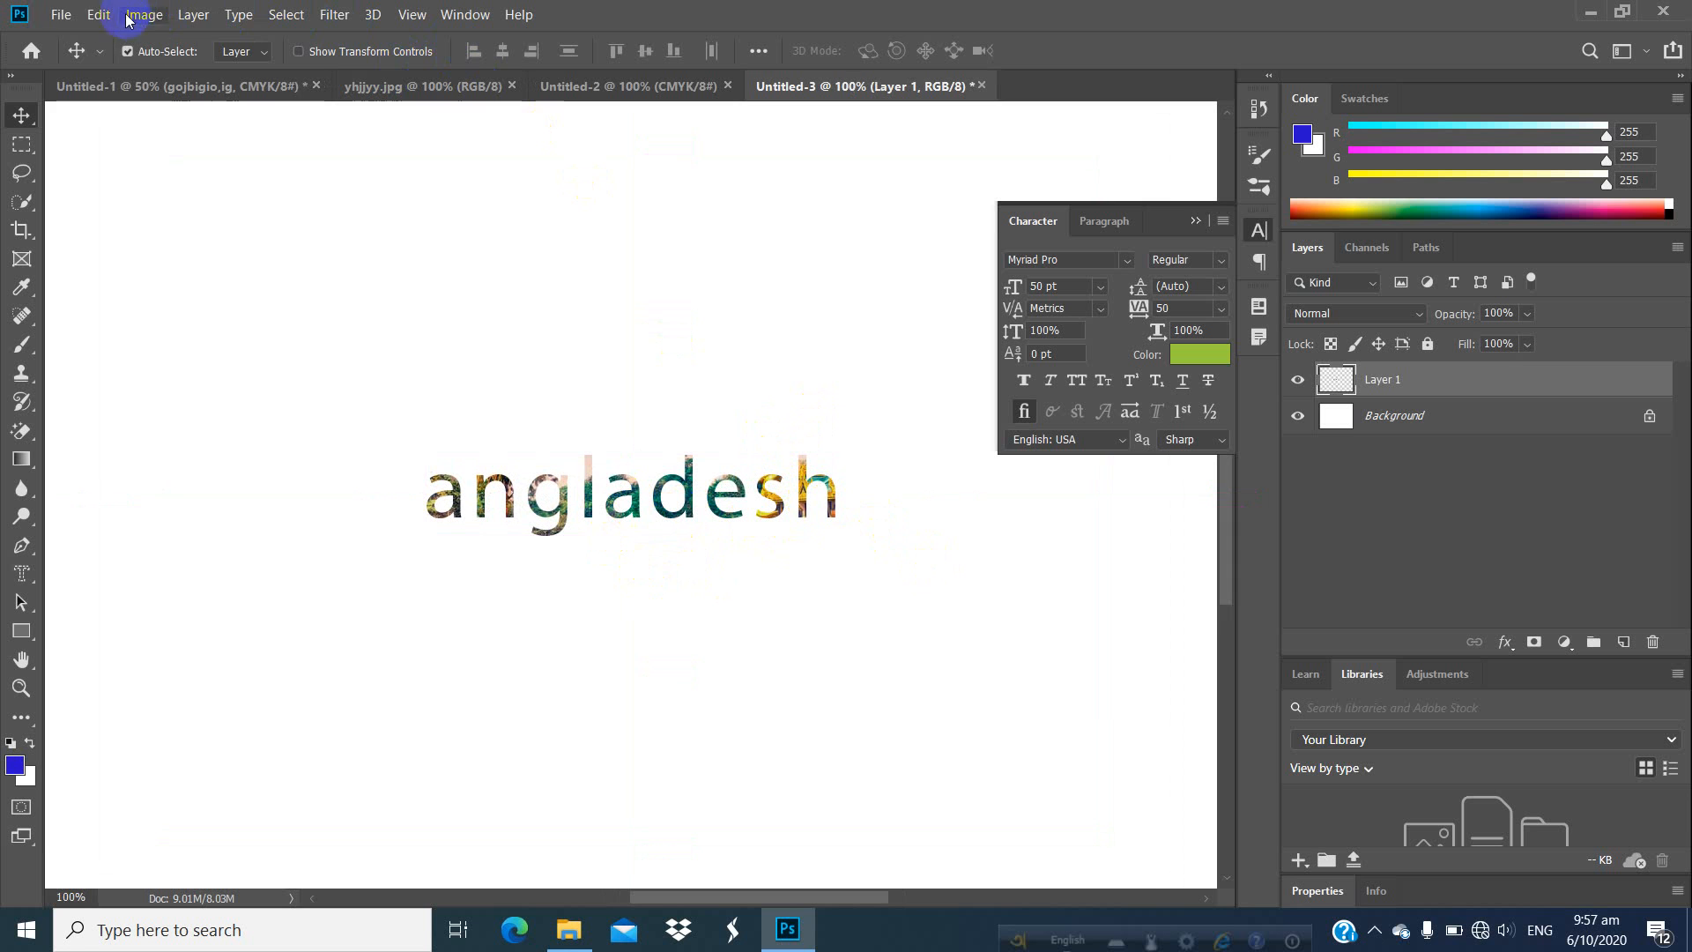
# Open the lying tiger image, images (41), from the Image photoshop folder as a new document.
pyautogui.click(61, 15)
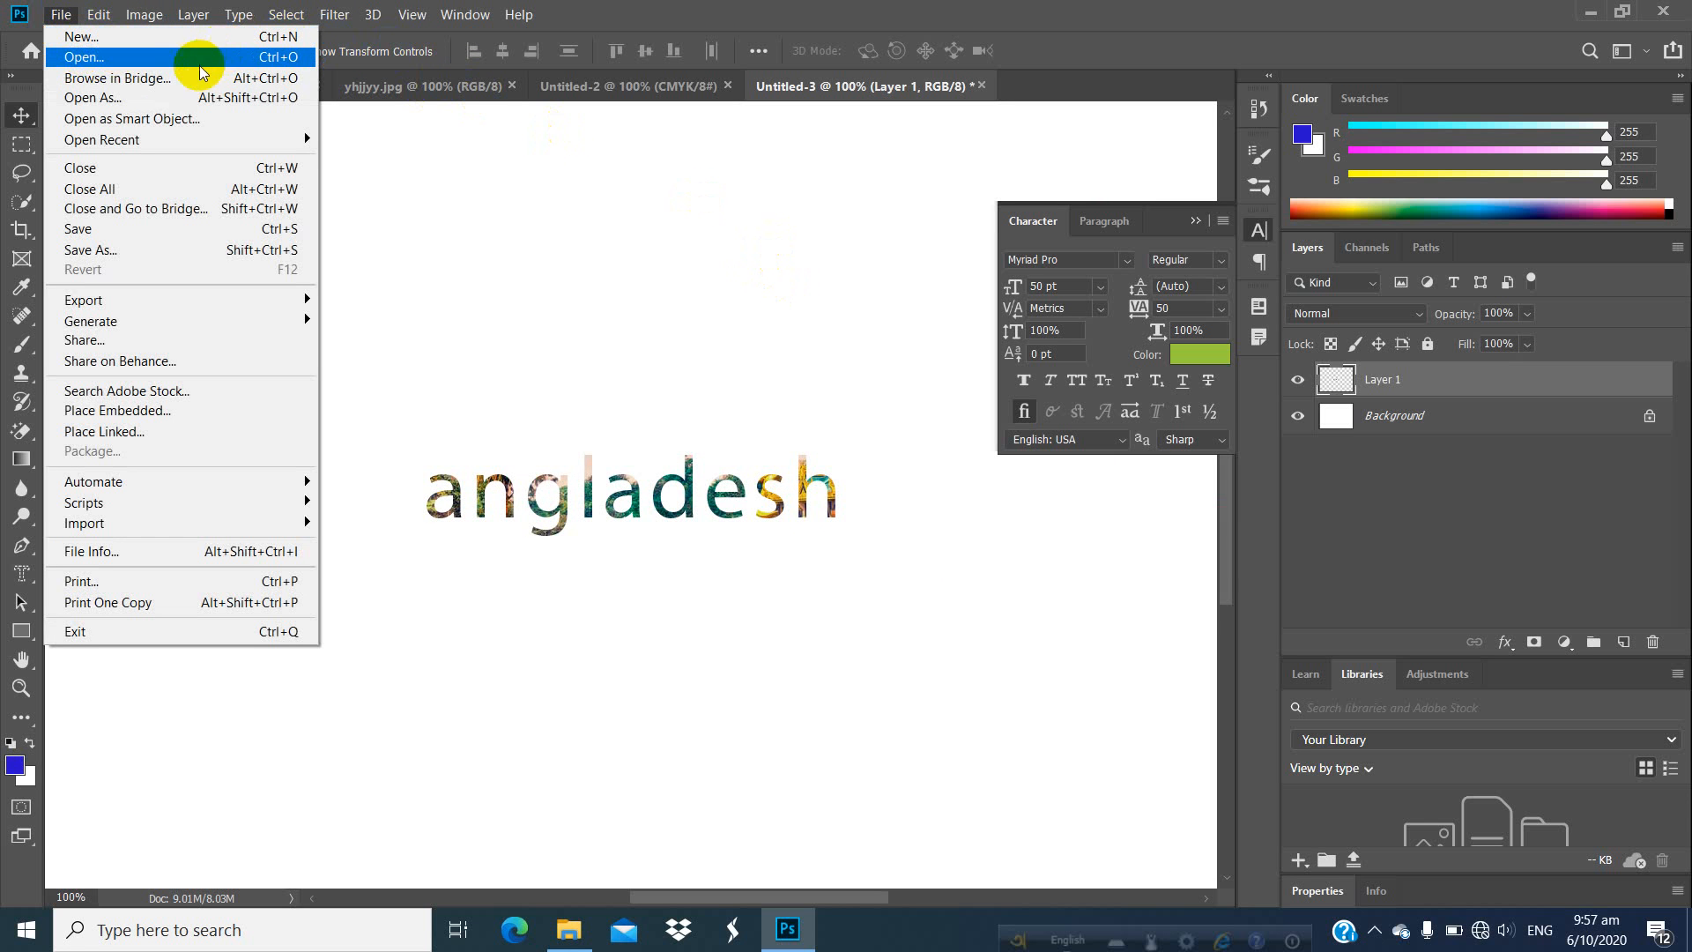
pyautogui.click(141, 60)
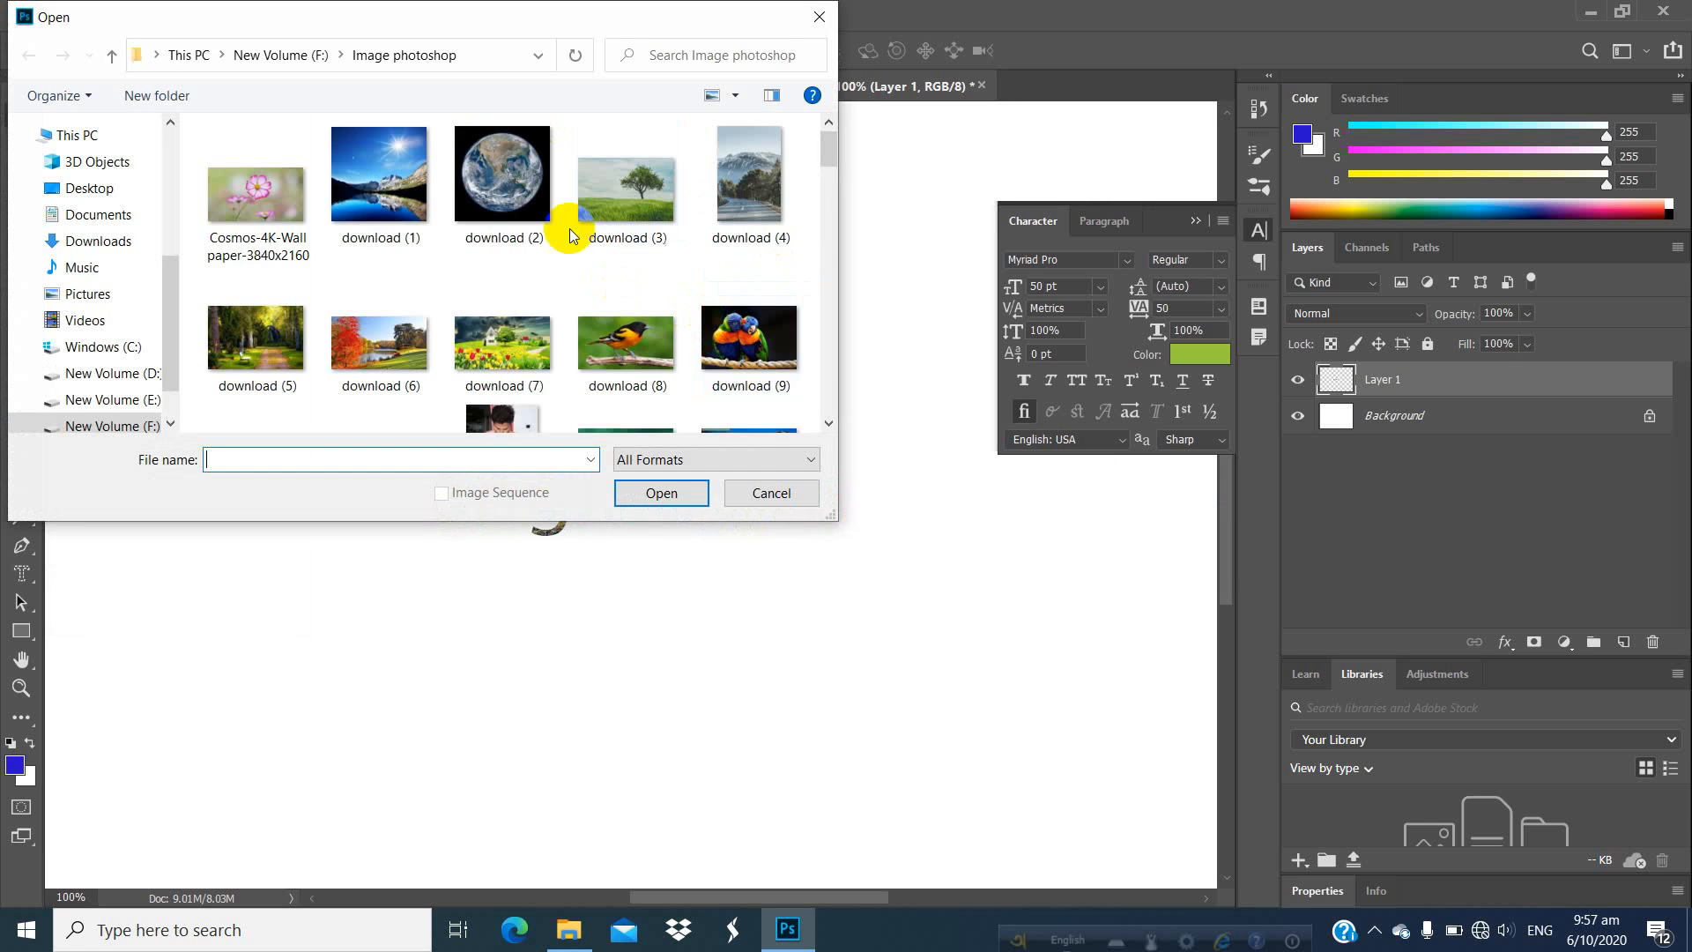
pyautogui.scroll(-6, 518, 209)
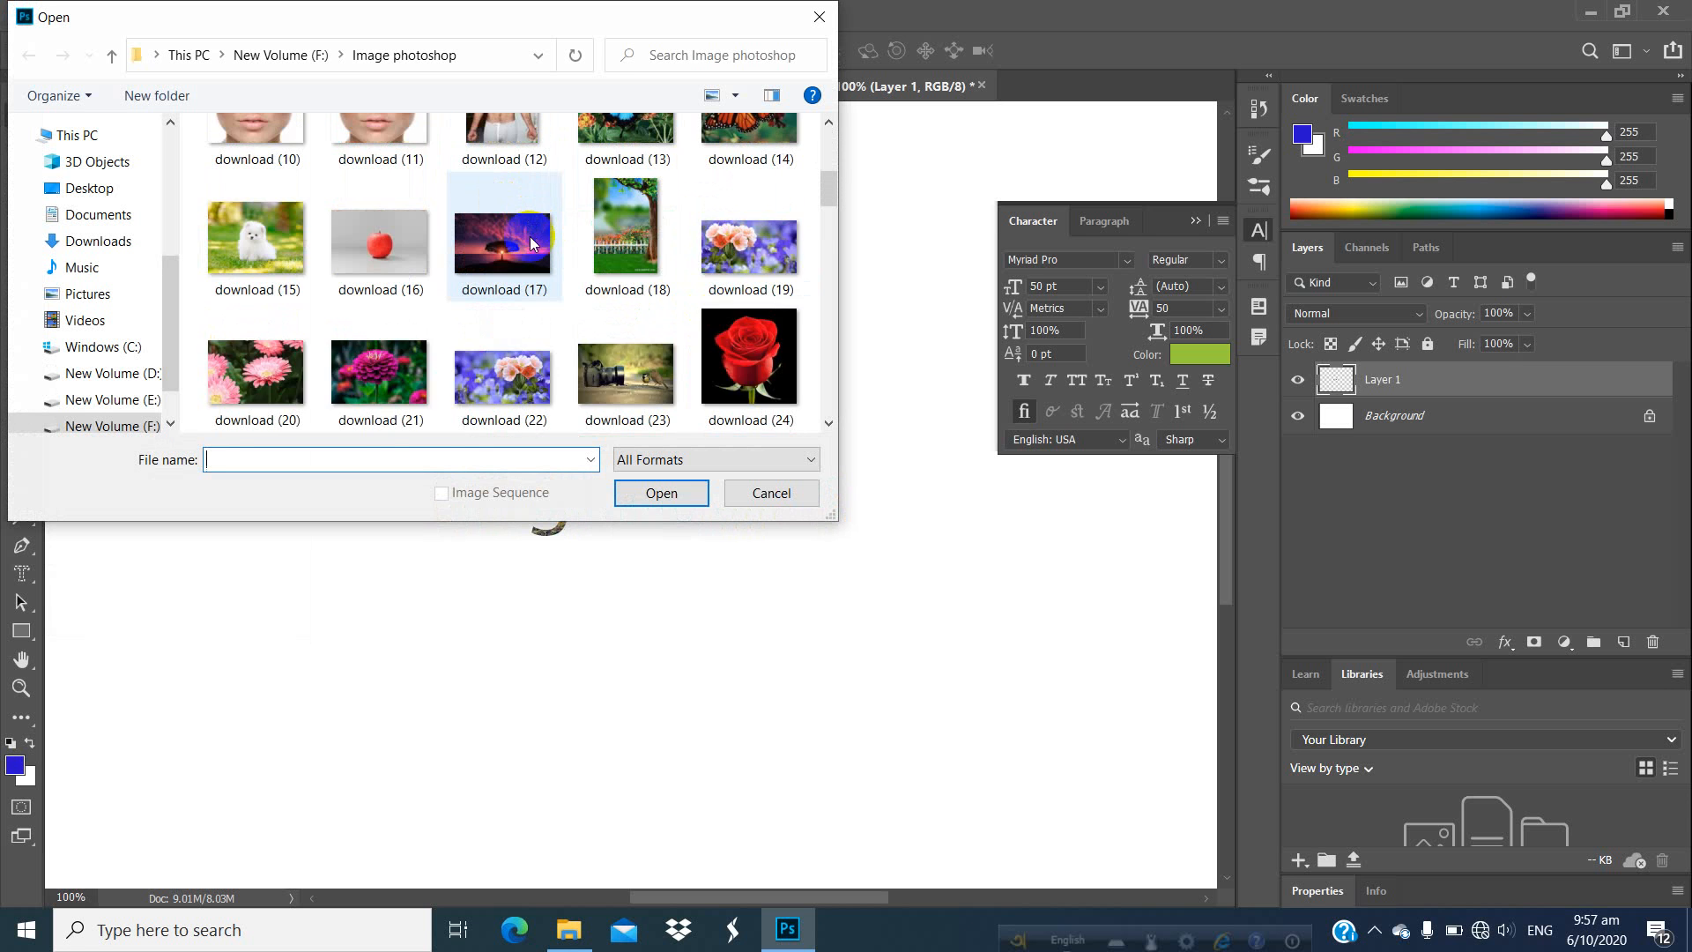
pyautogui.scroll(-4, 547, 270)
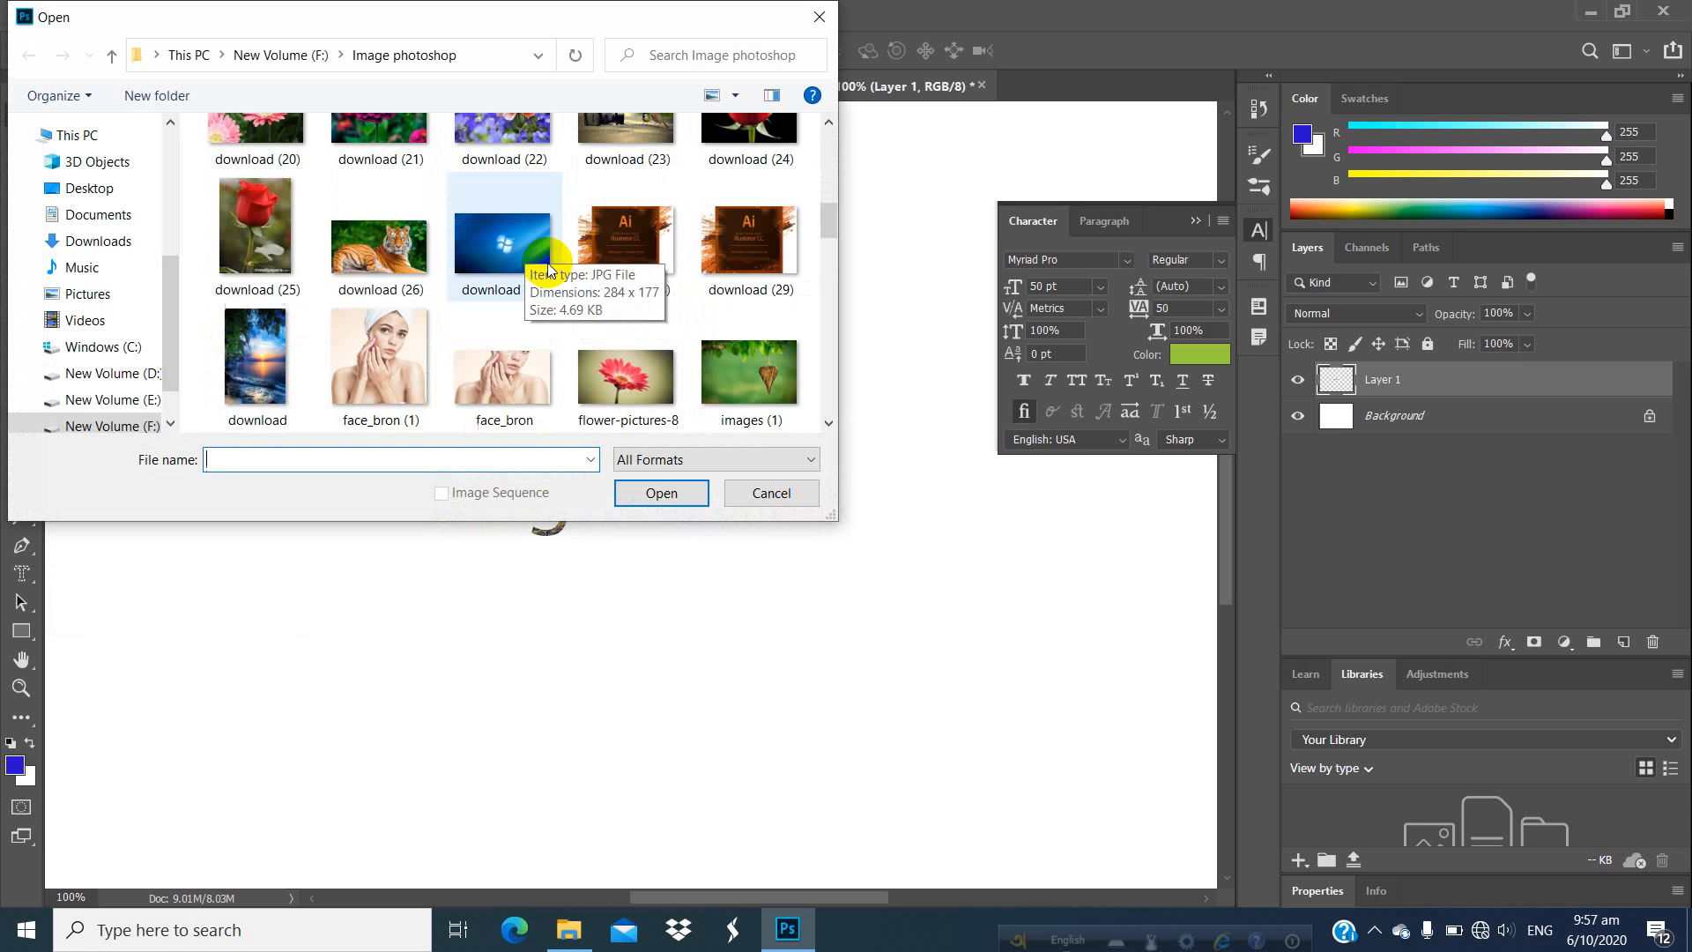
pyautogui.scroll(-6, 559, 282)
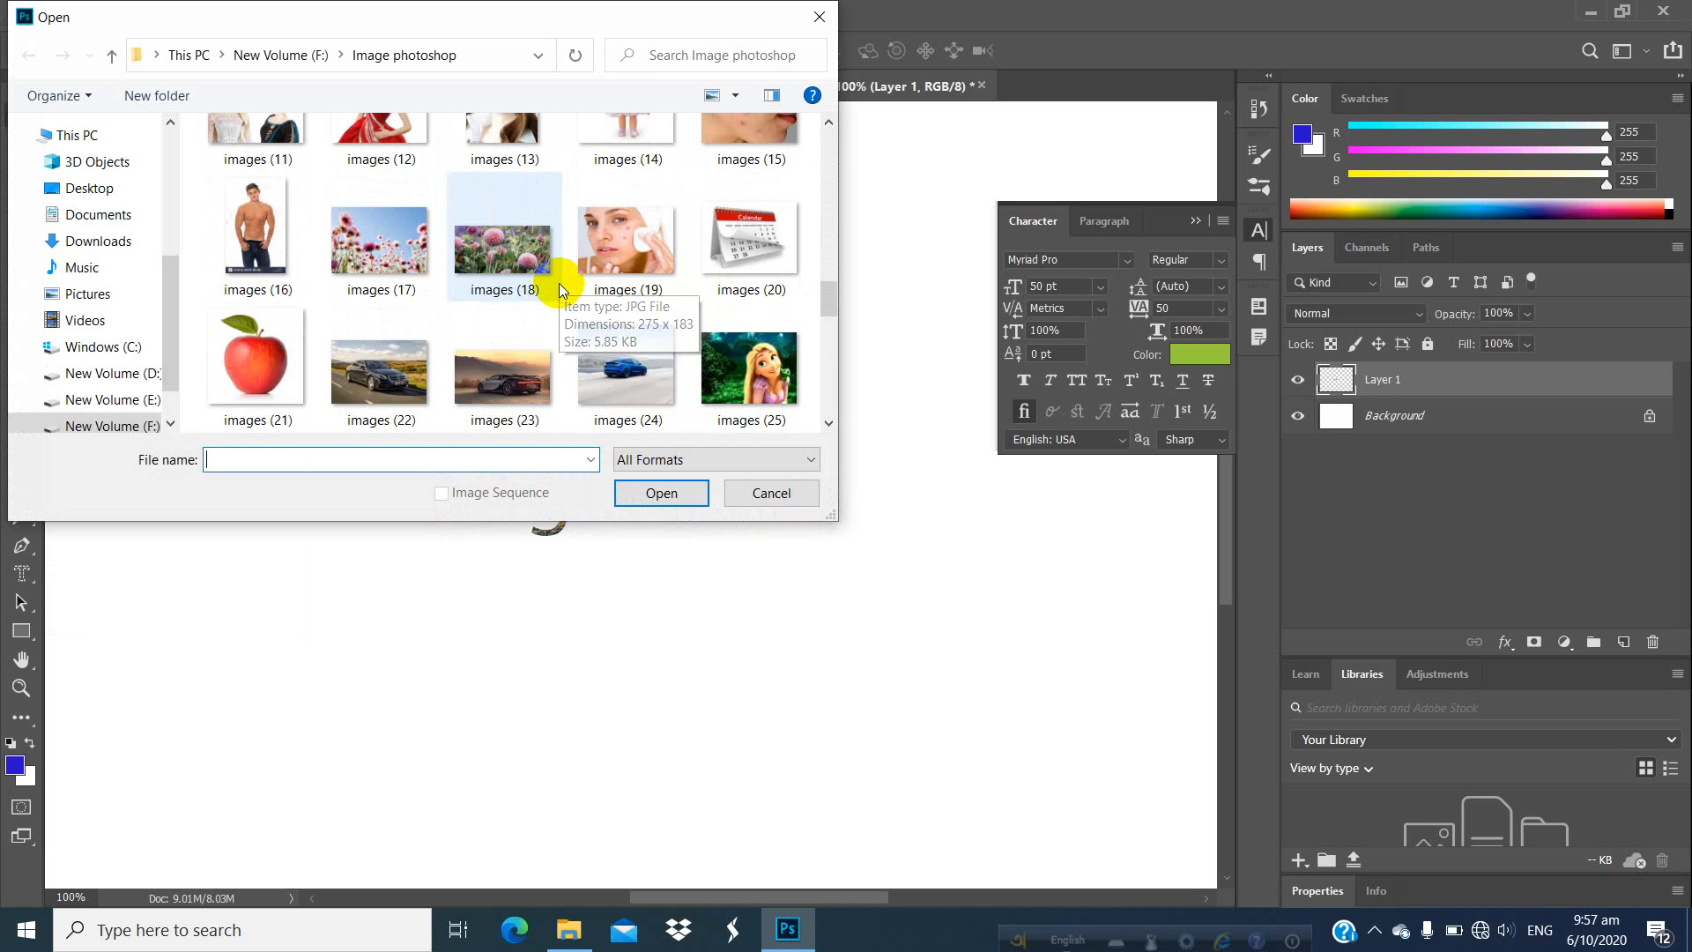
pyautogui.scroll(-3, 677, 298)
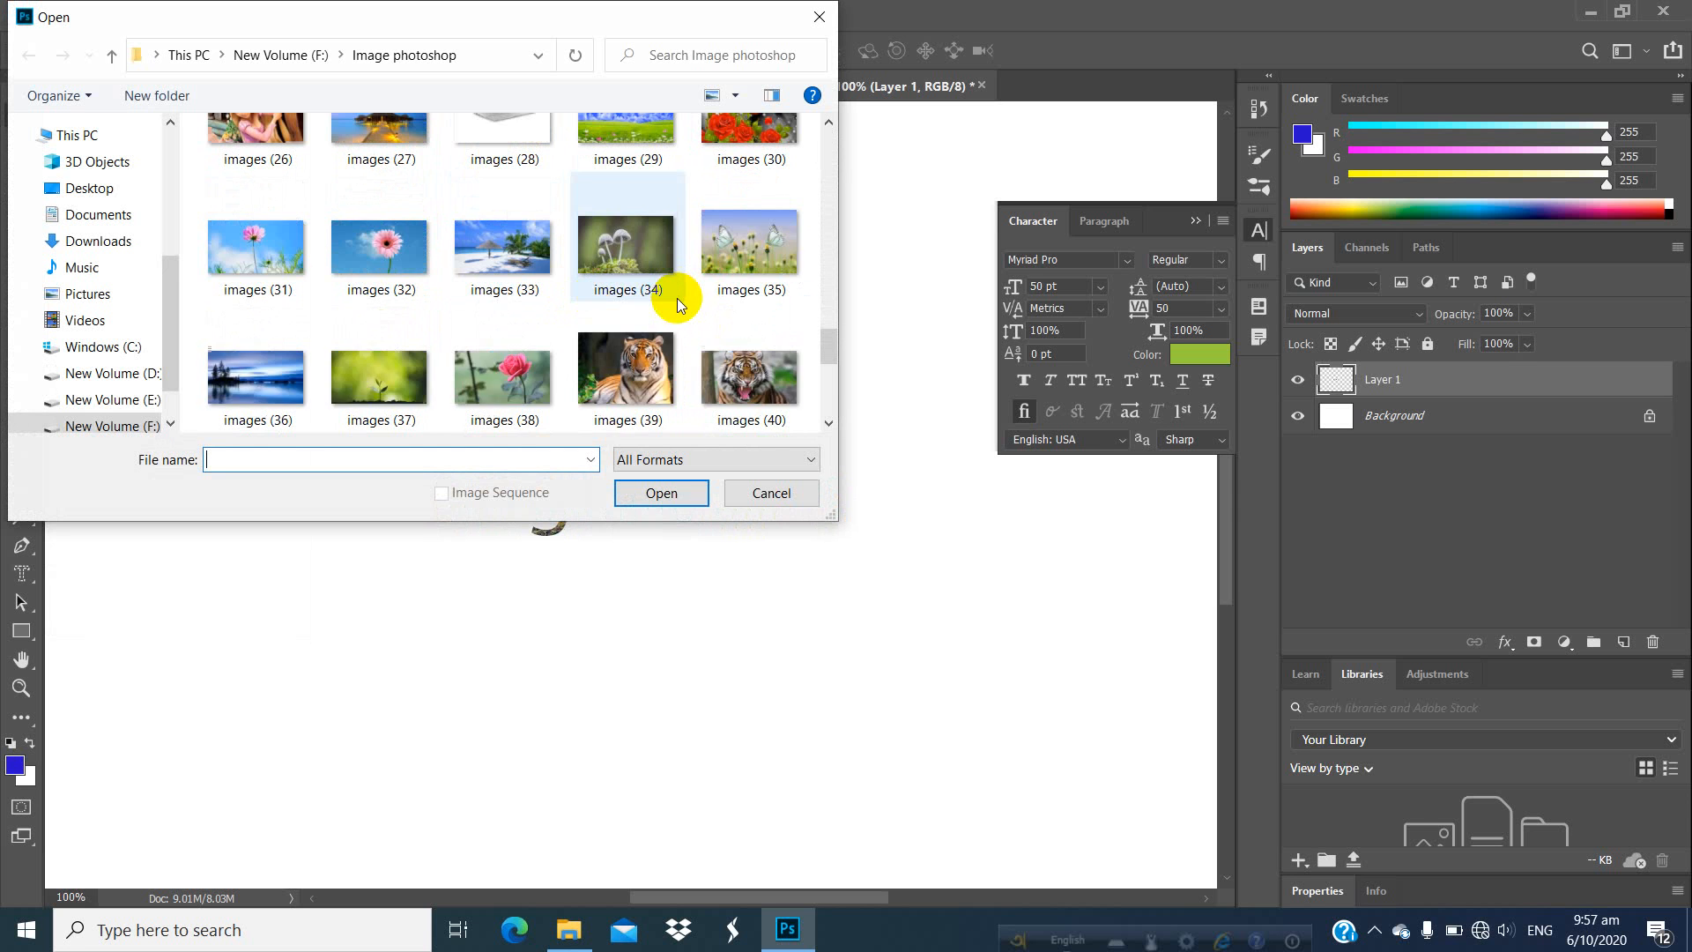
pyautogui.scroll(-3, 674, 299)
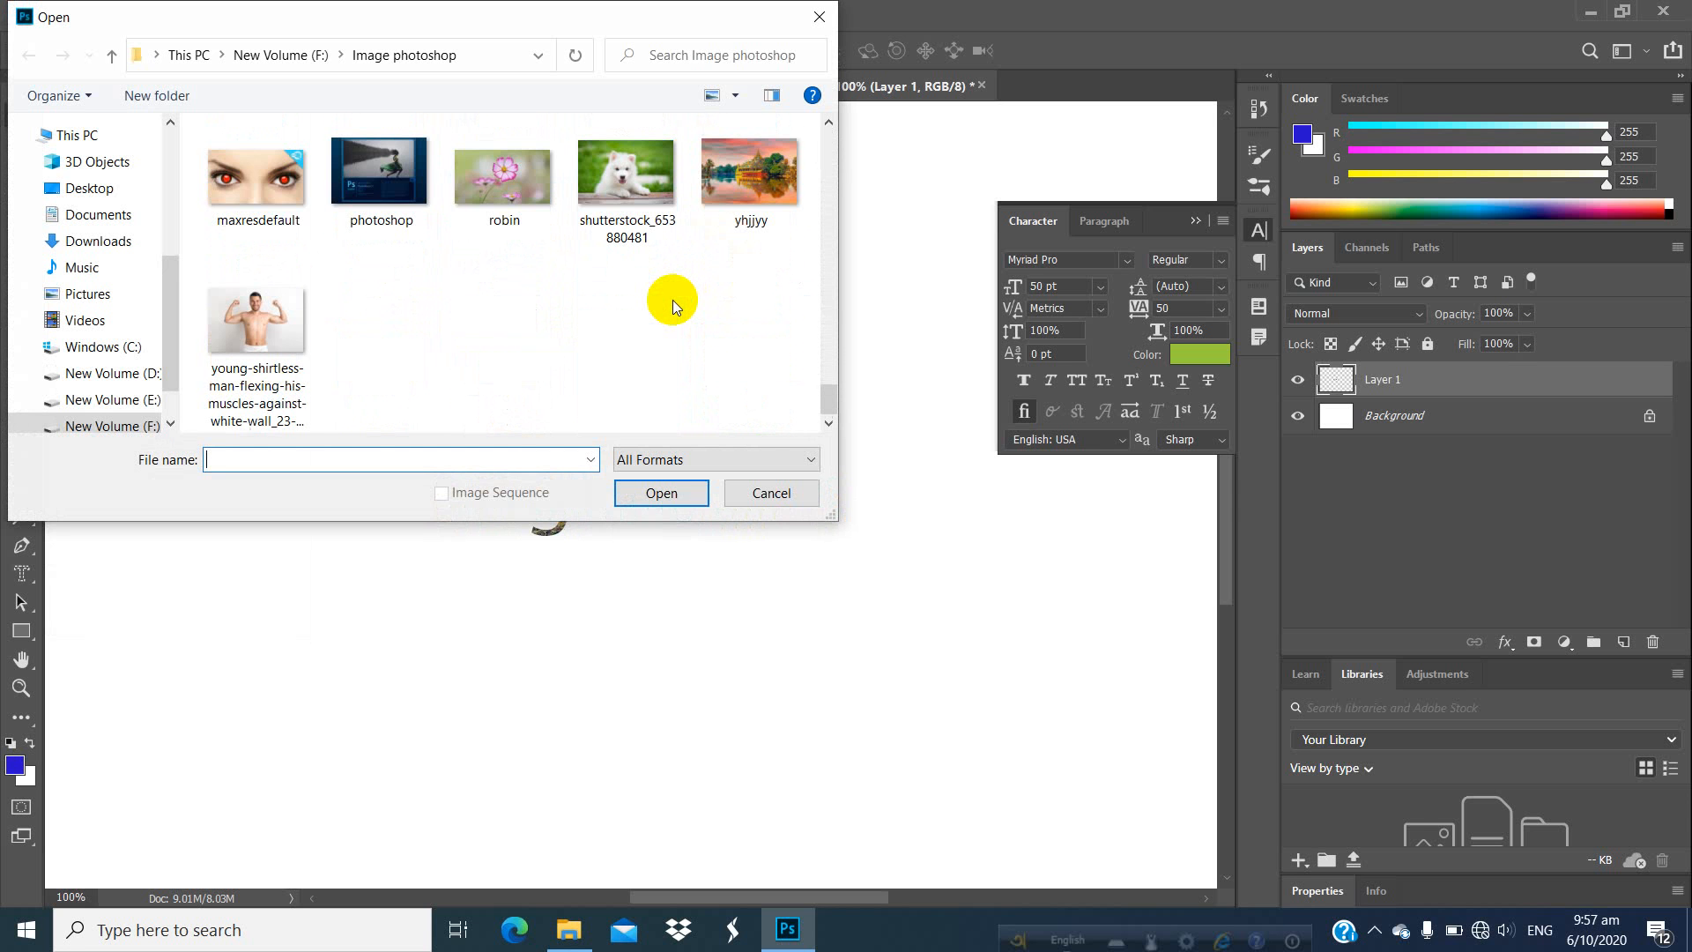
pyautogui.scroll(2, 673, 300)
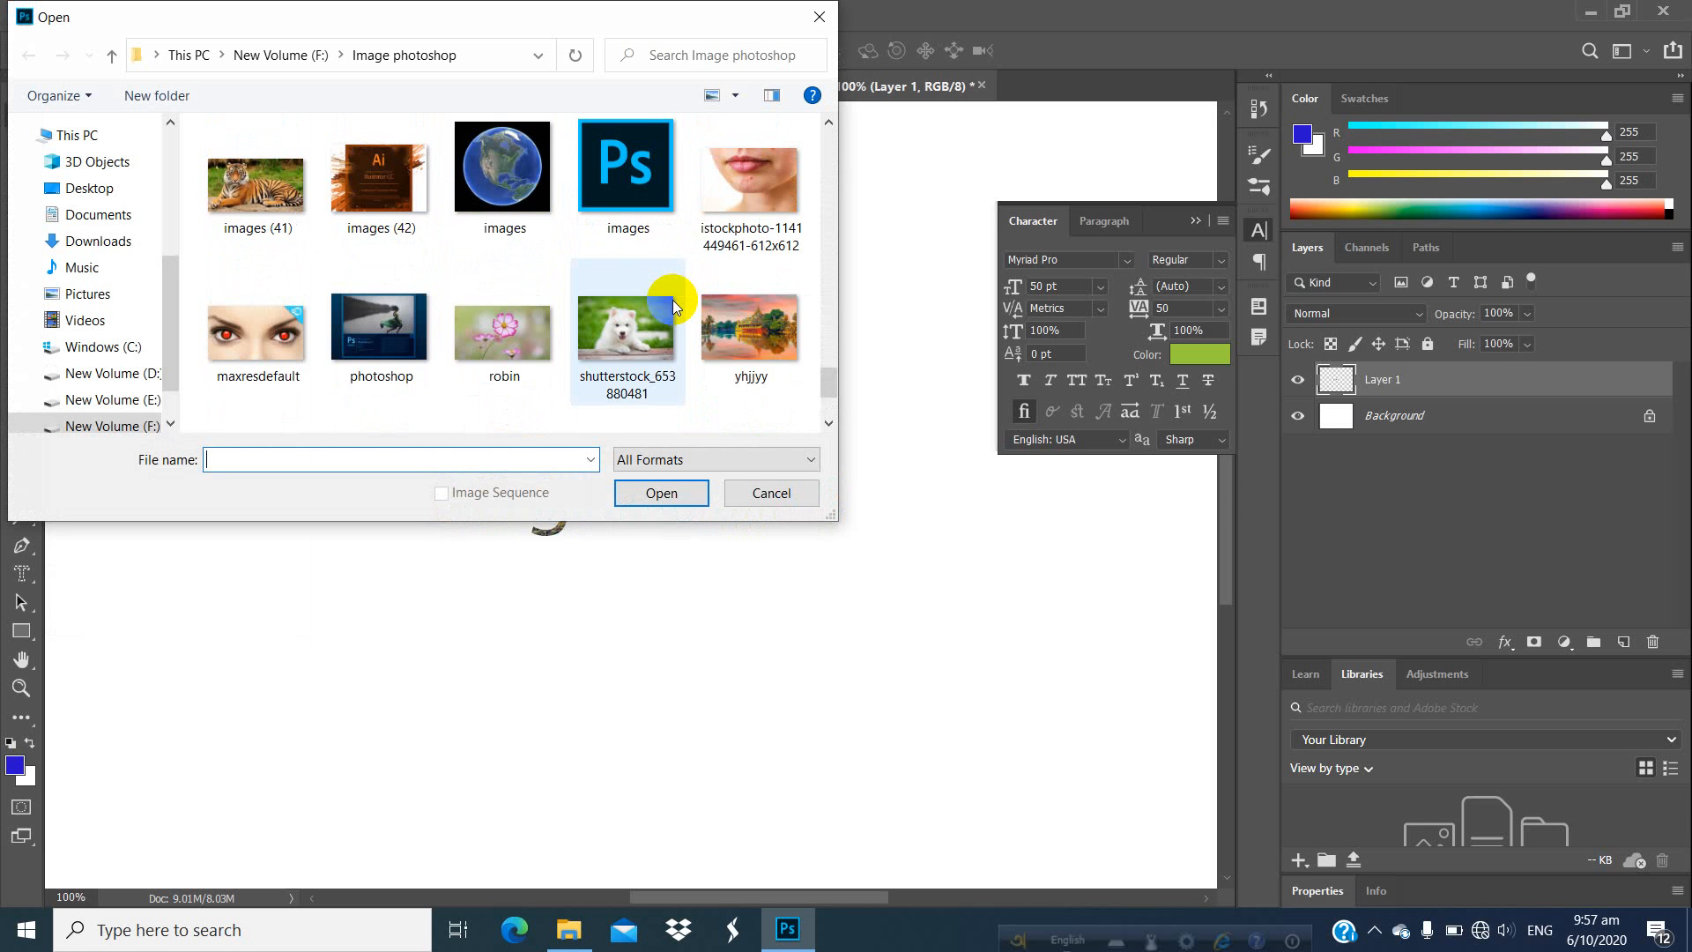
pyautogui.scroll(3, 502, 331)
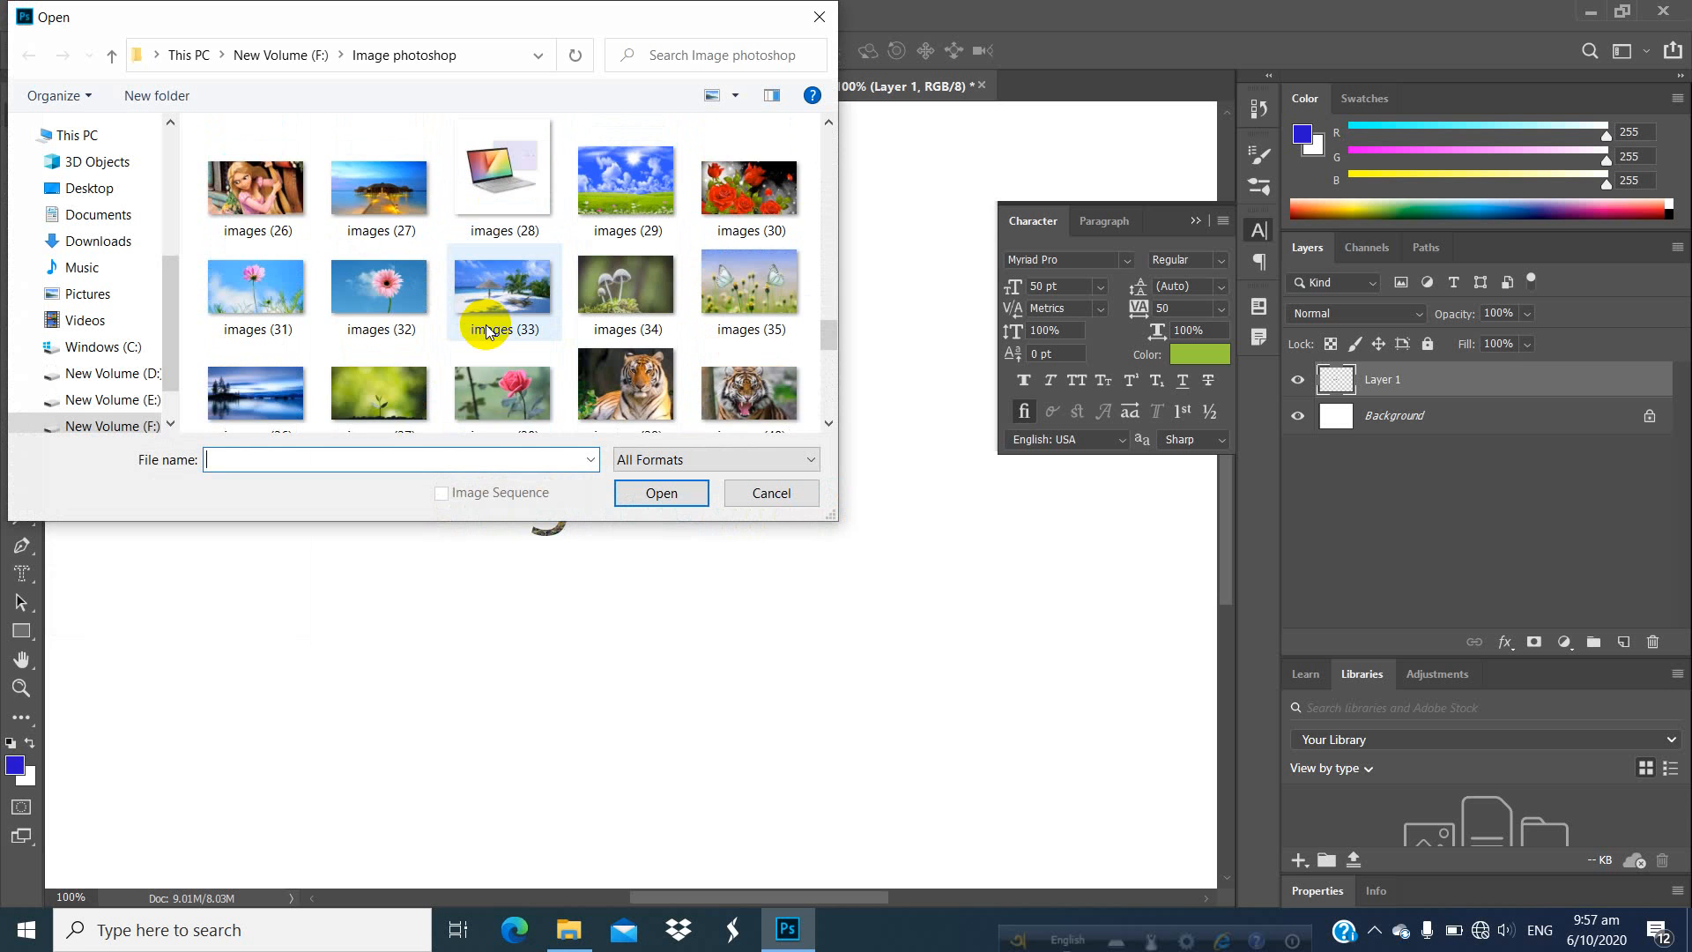
pyautogui.scroll(-2, 484, 330)
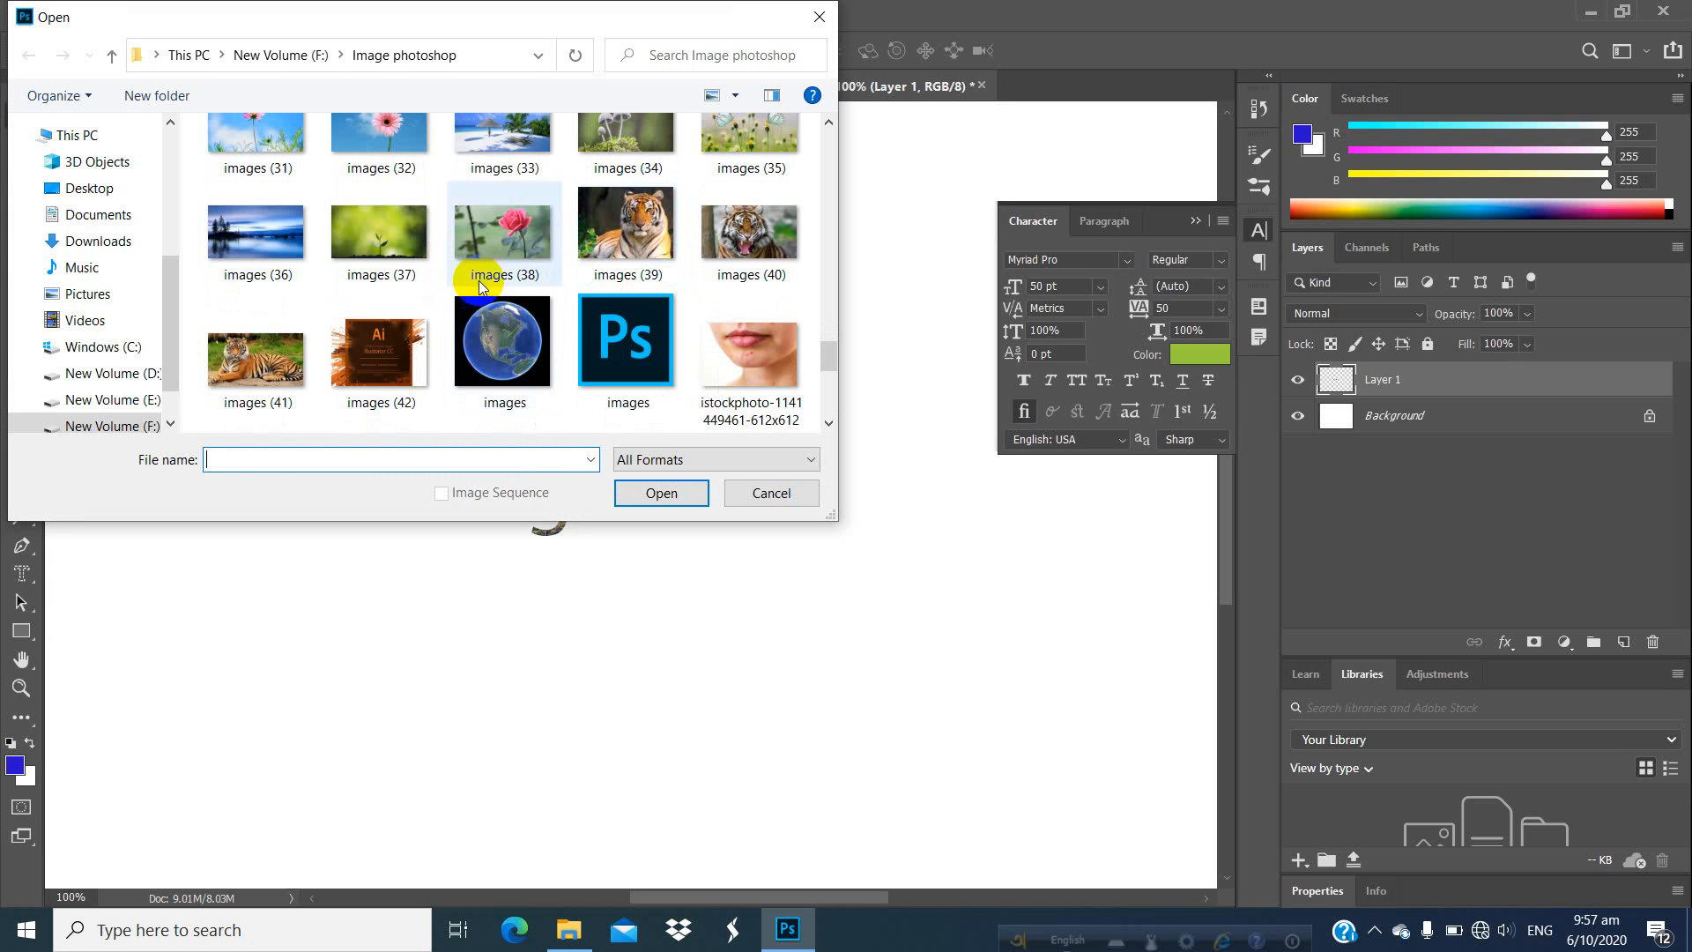
pyautogui.scroll(-2, 388, 249)
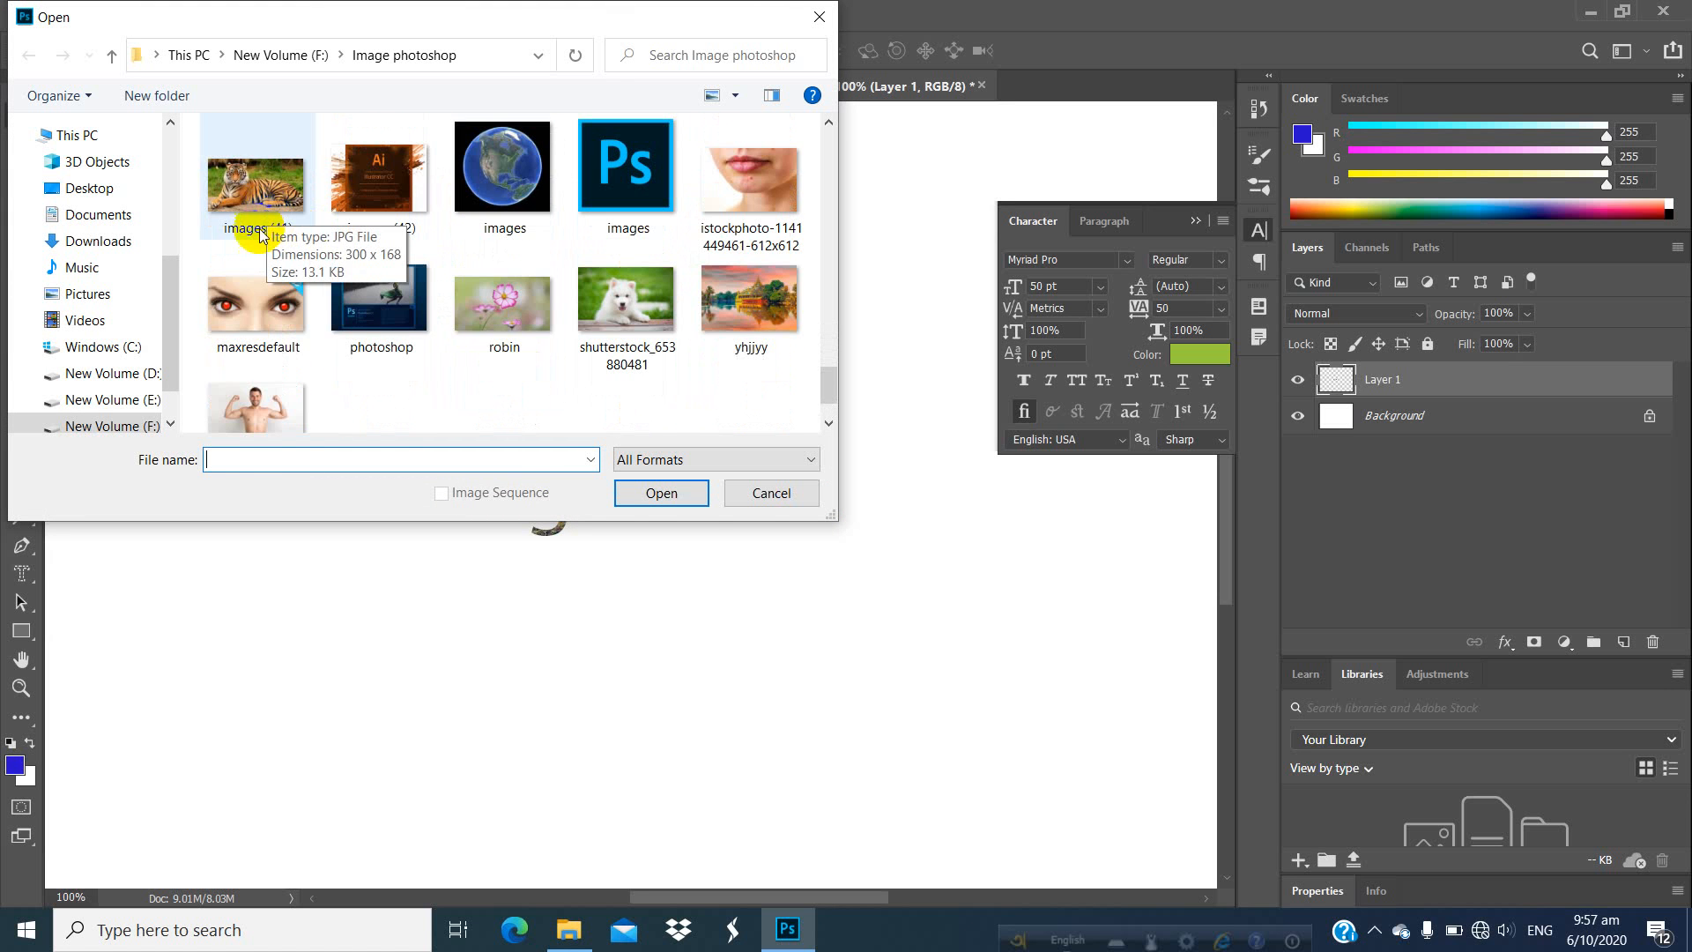
pyautogui.doubleClick(255, 216)
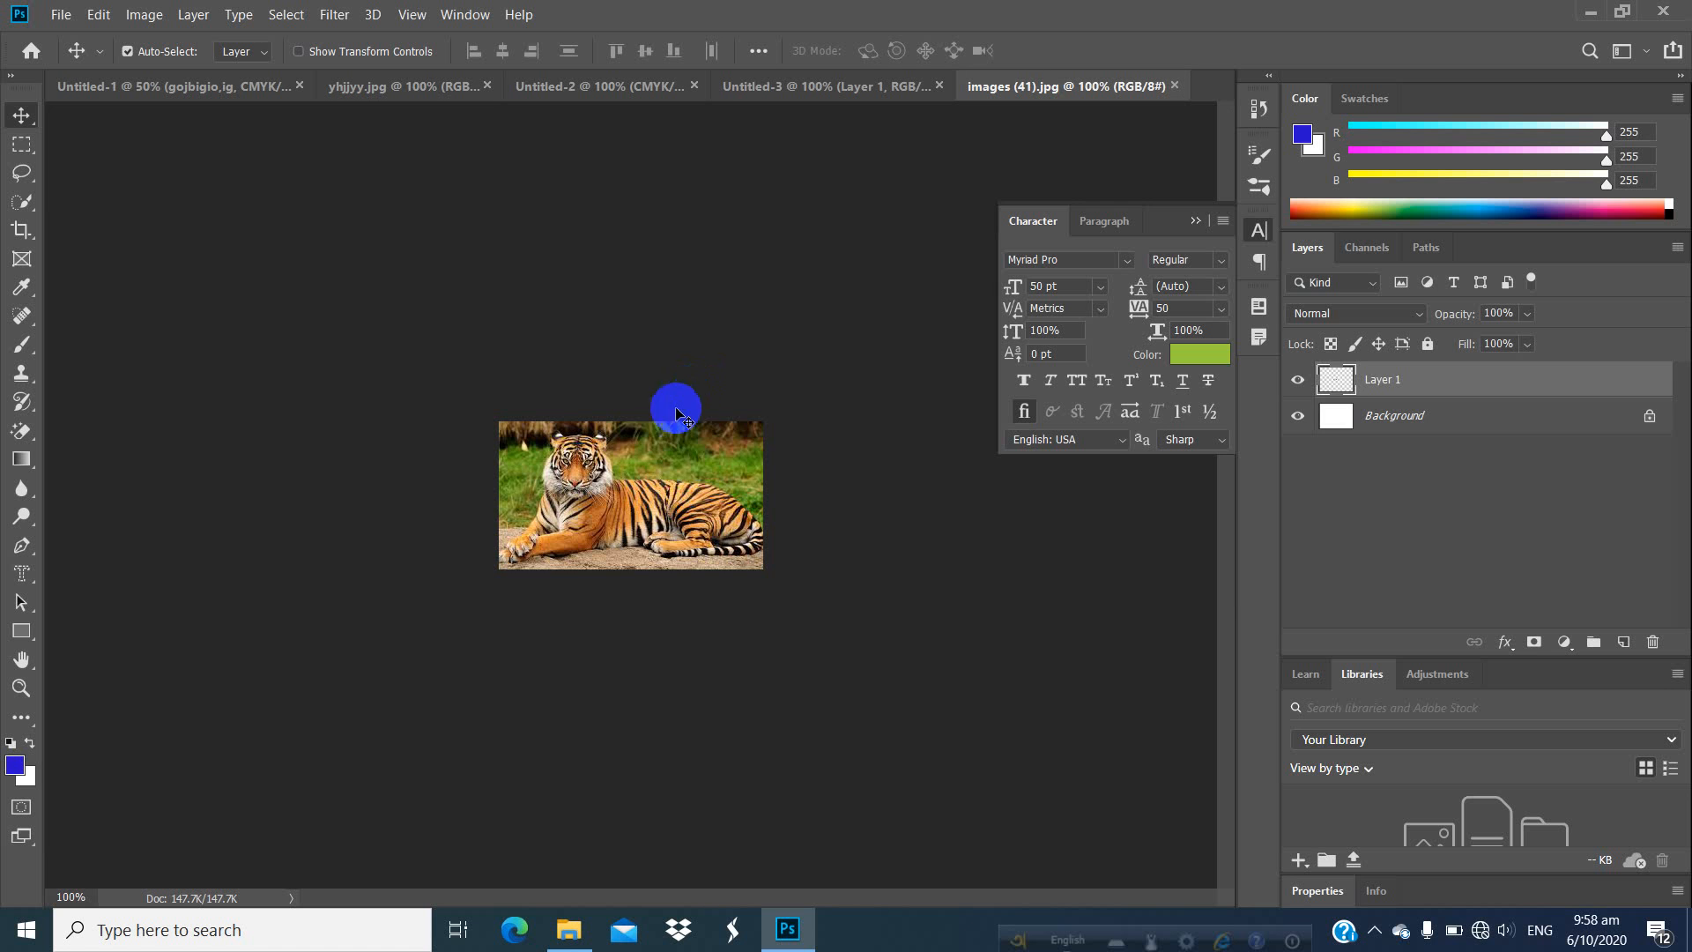
# Enter vertical type mask lettering containing "kknsabvkk" down the middle of the yhjjyy temple image.
pyautogui.hotkey('ctrl', '+')
pyautogui.hotkey('ctrl', '+')
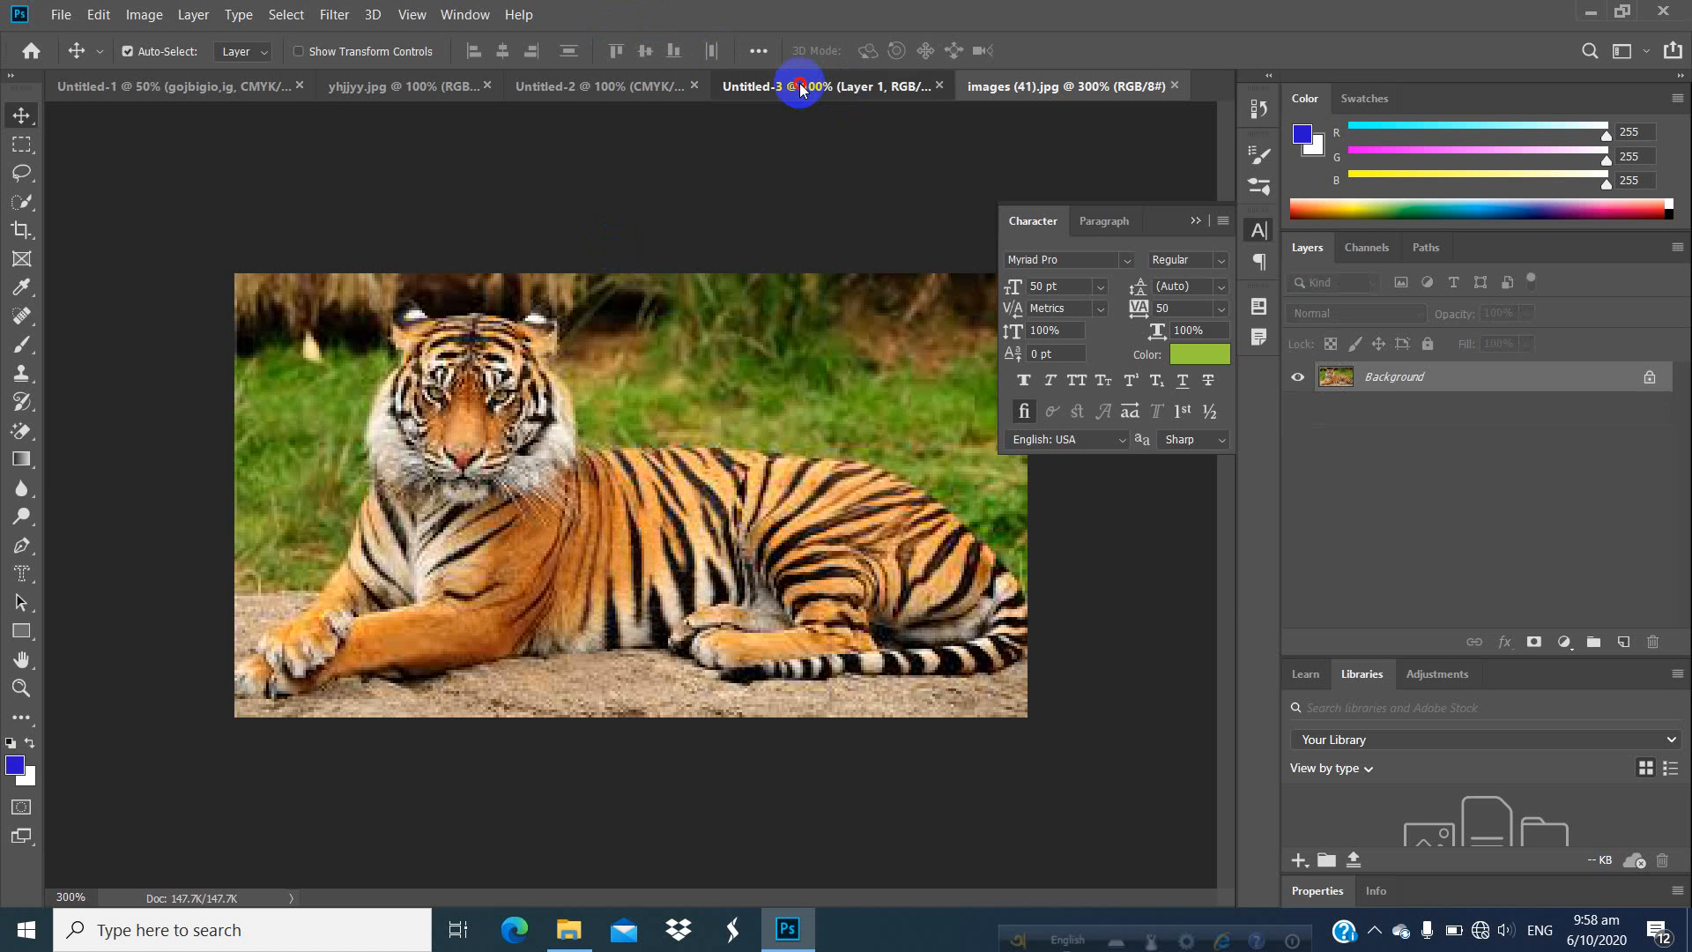
pyautogui.click(800, 85)
pyautogui.click(571, 89)
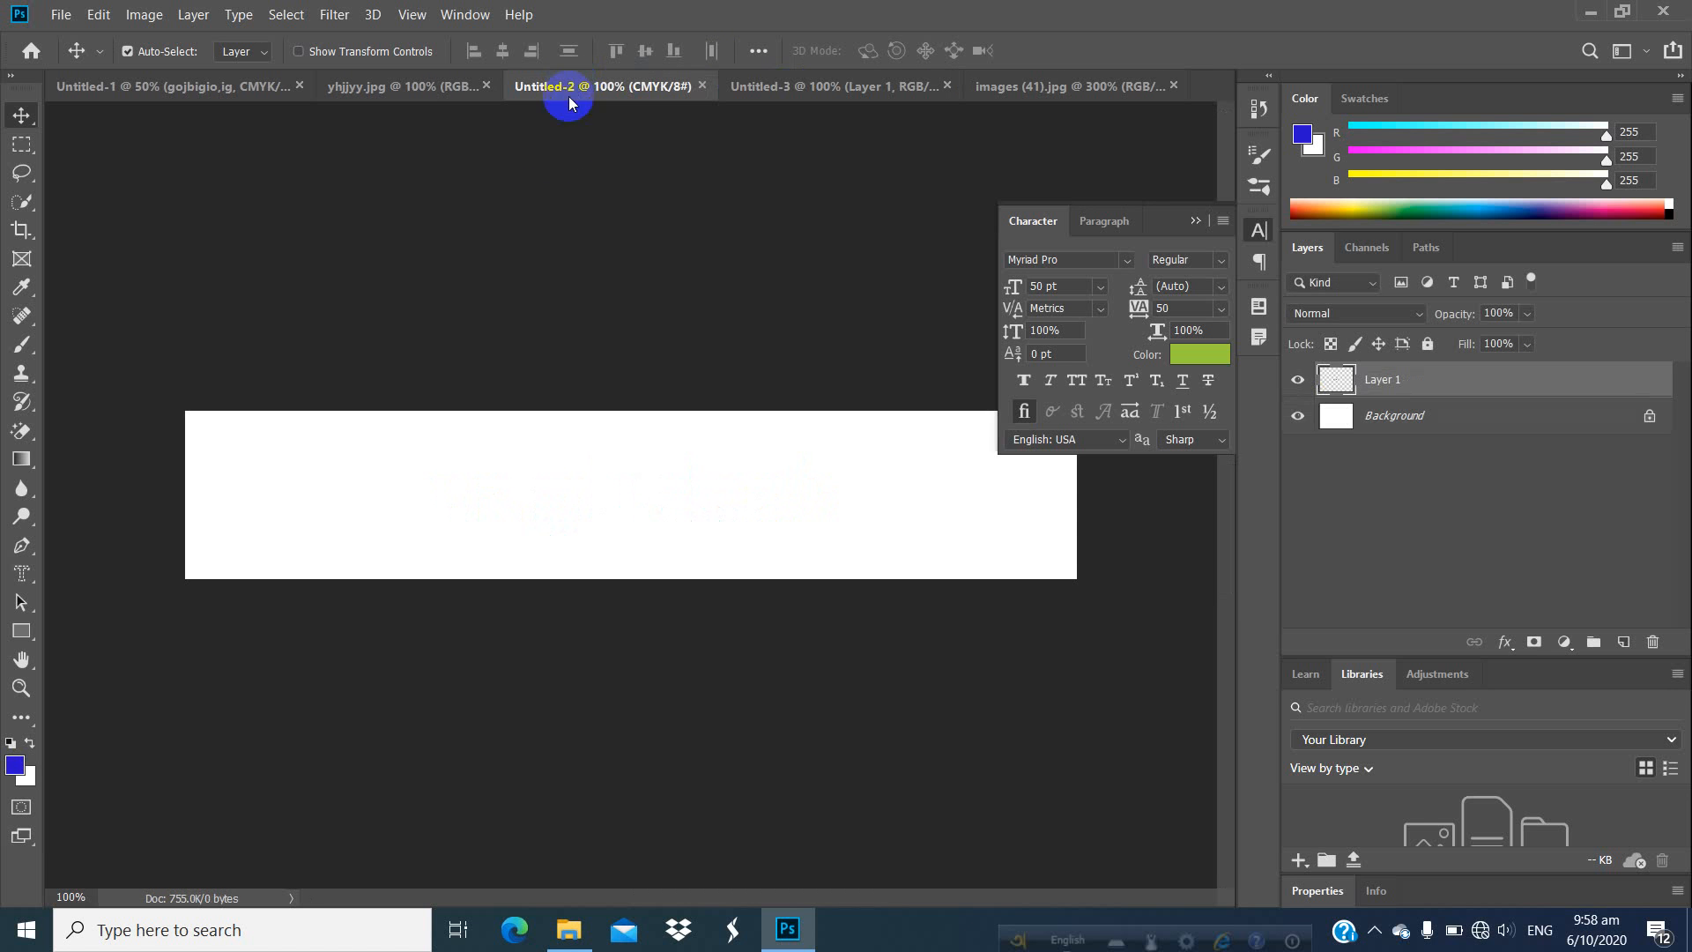
pyautogui.click(411, 85)
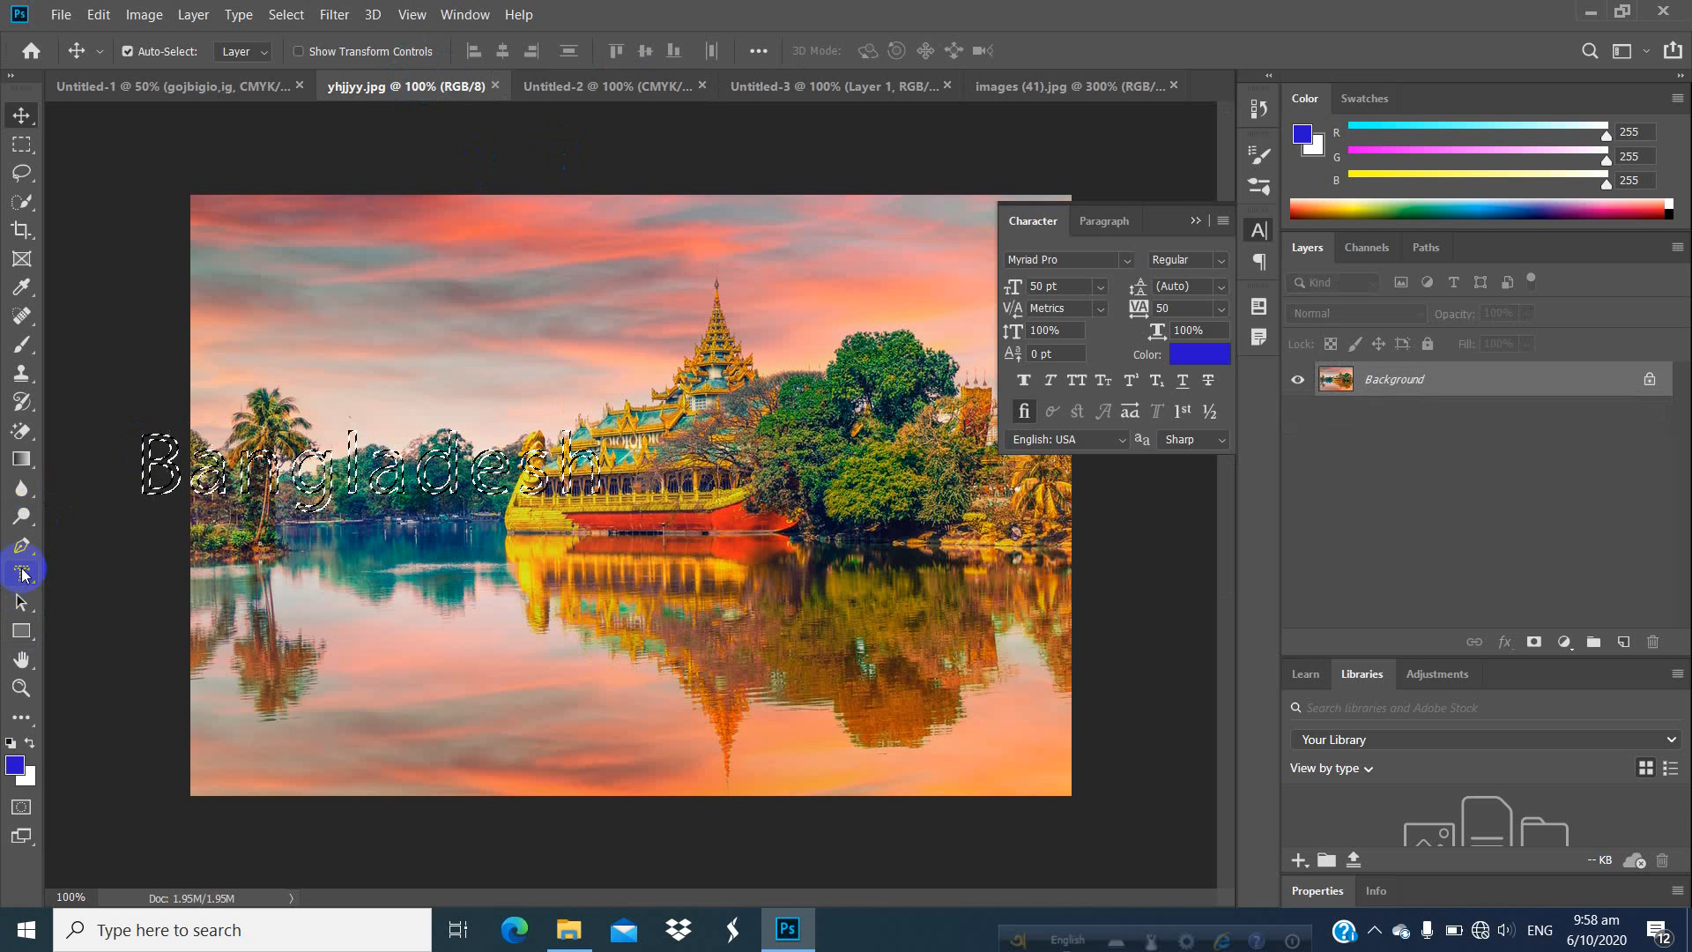
pyautogui.click(22, 574)
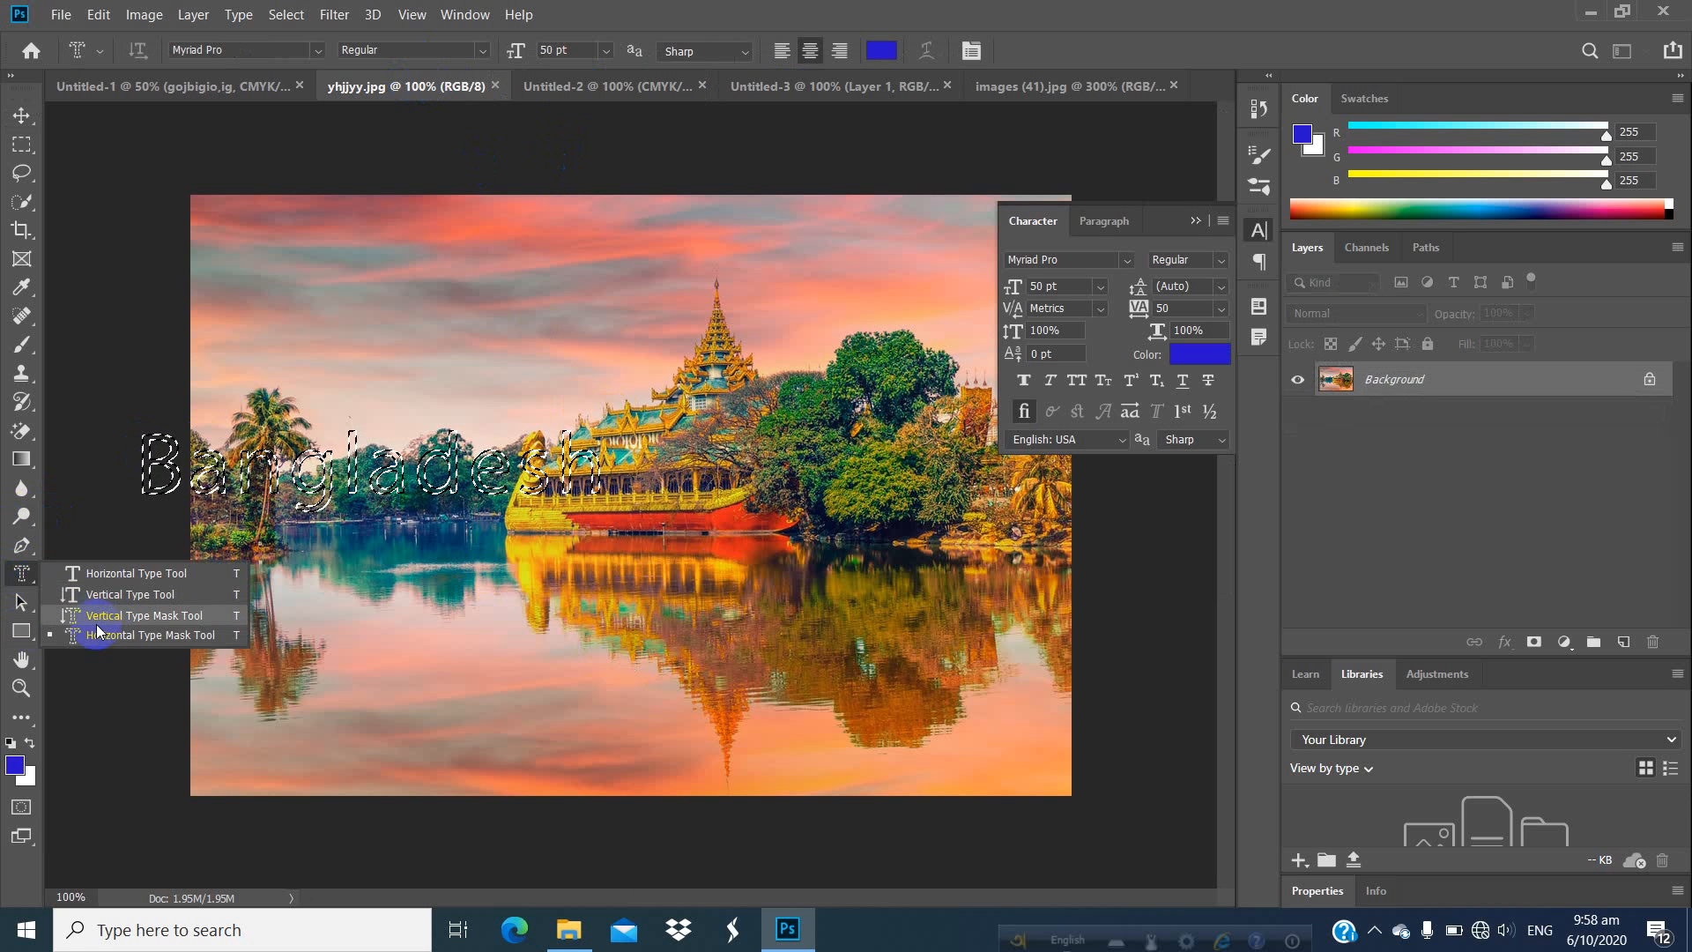
pyautogui.click(132, 617)
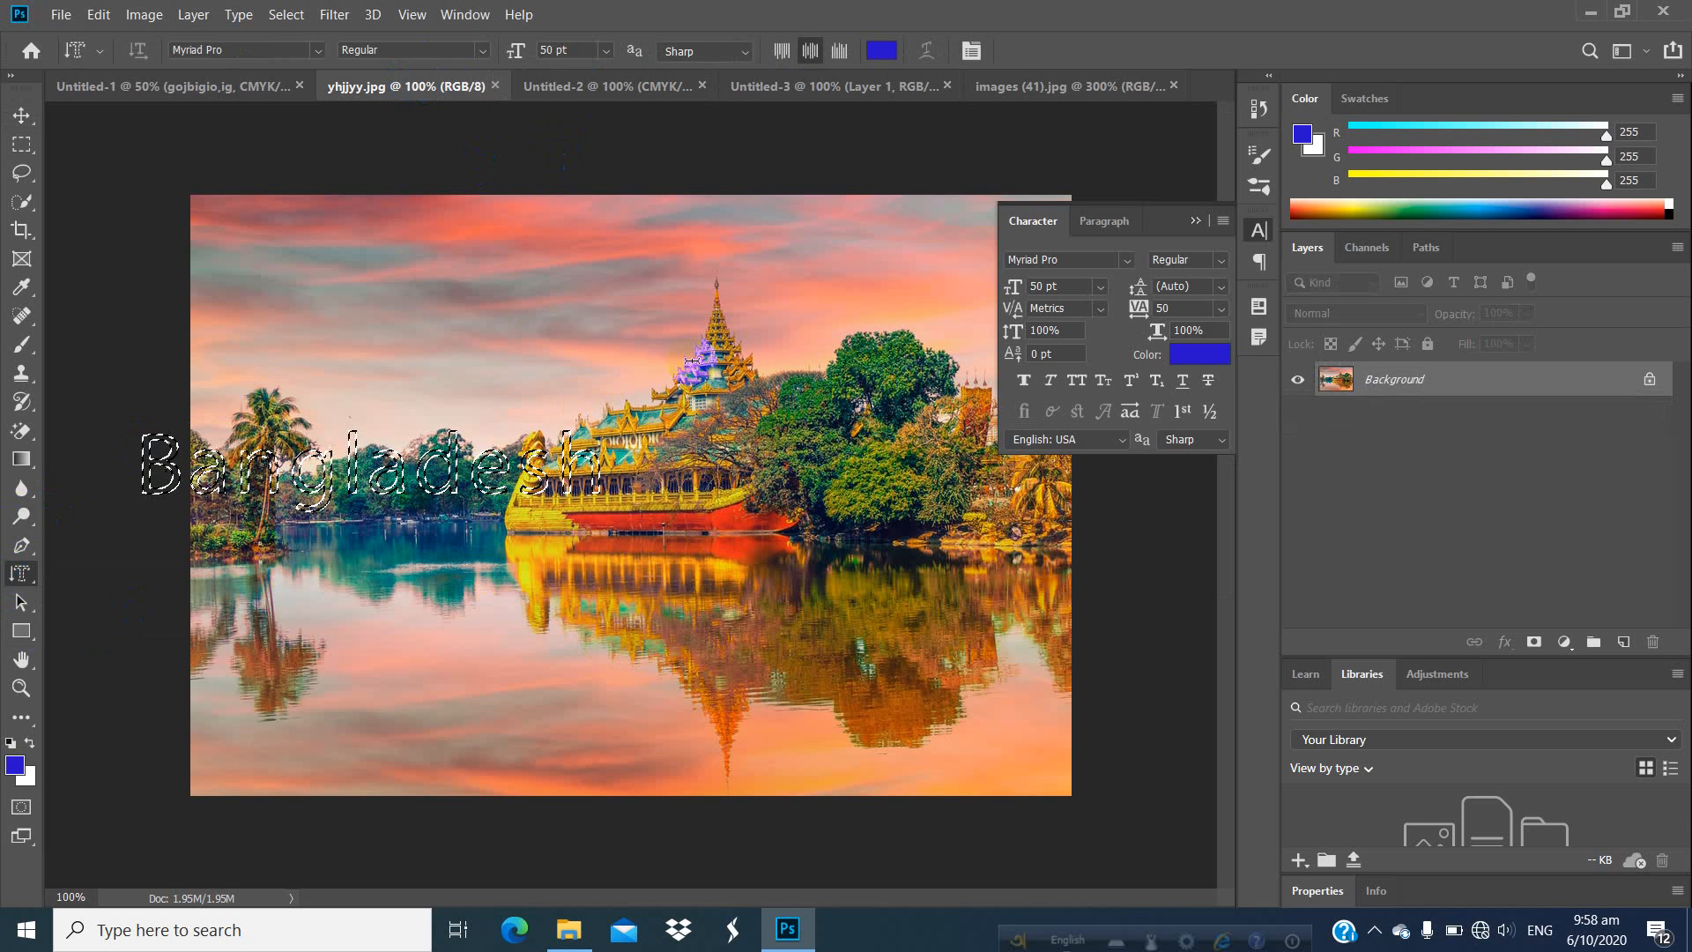
pyautogui.click(654, 279)
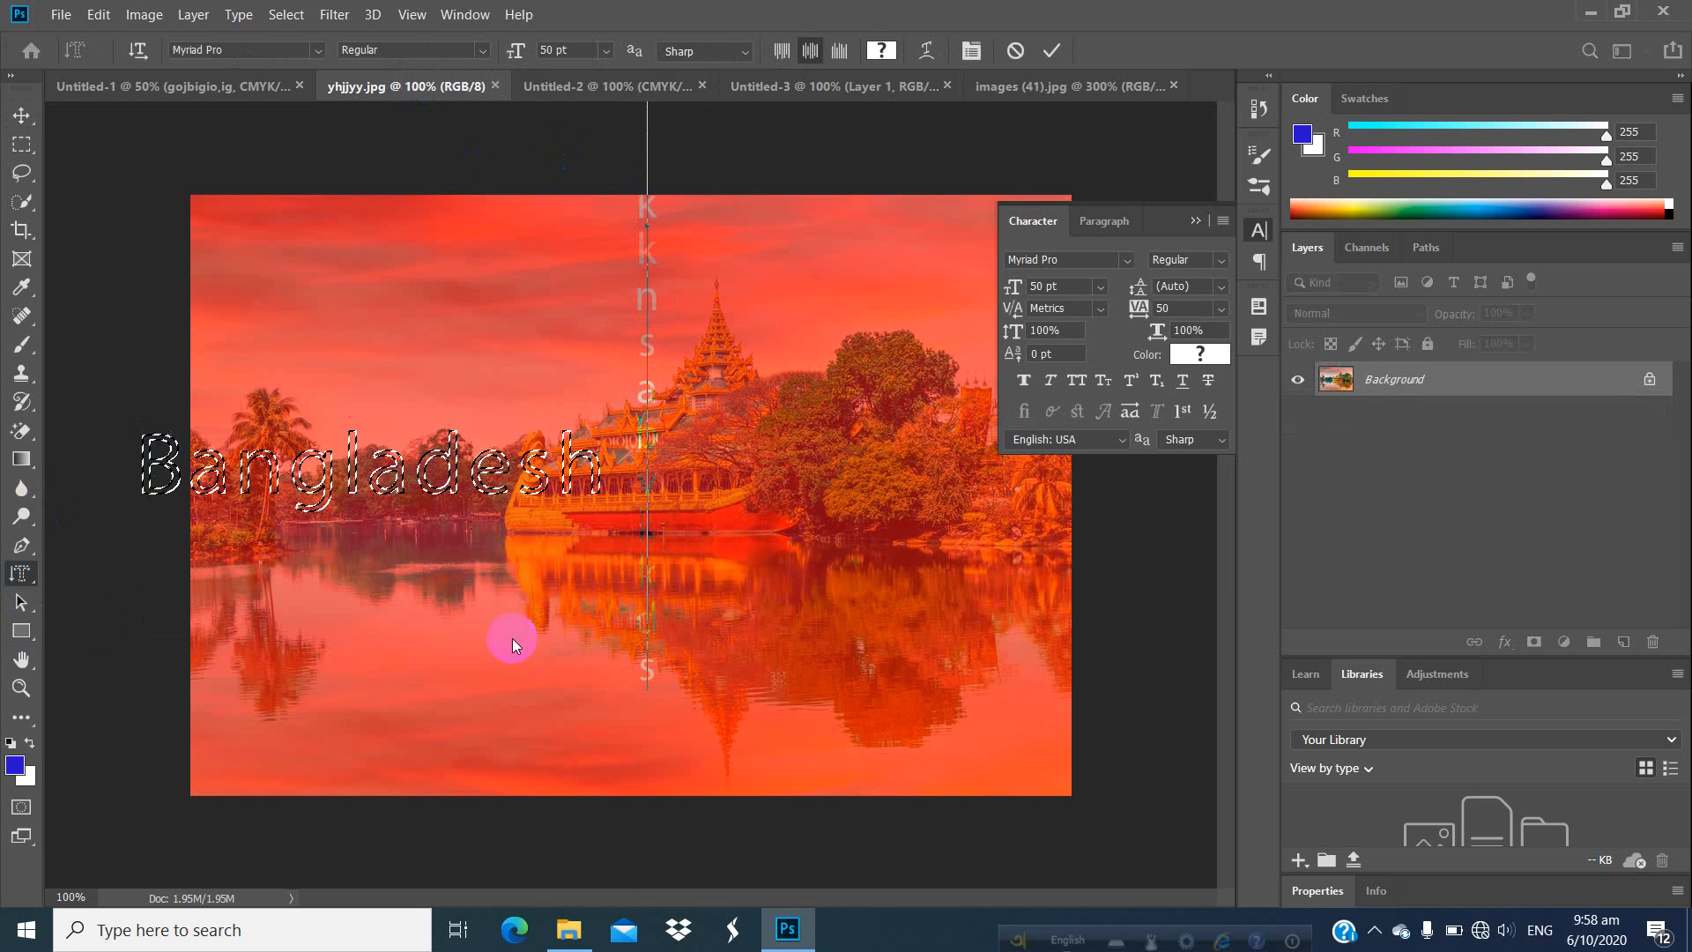
# Set all the vertical mask lettering to 80 pt and commit it as a selection.
pyautogui.doubleClick(648, 336)
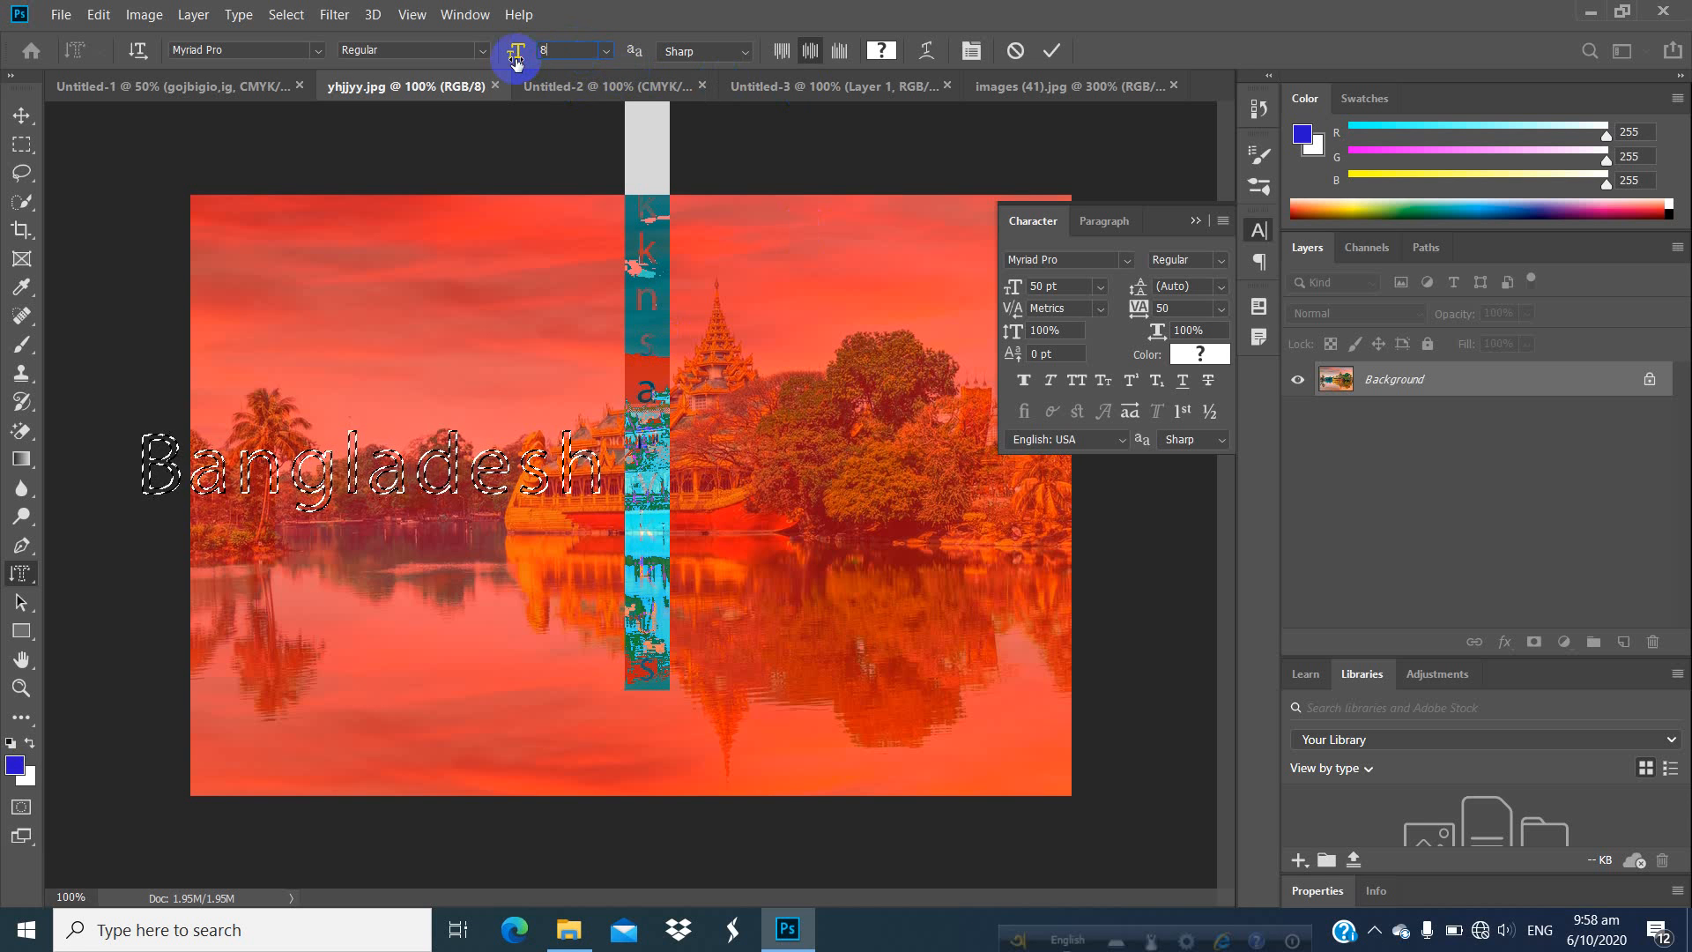
pyautogui.write('80')
pyautogui.press('Return')
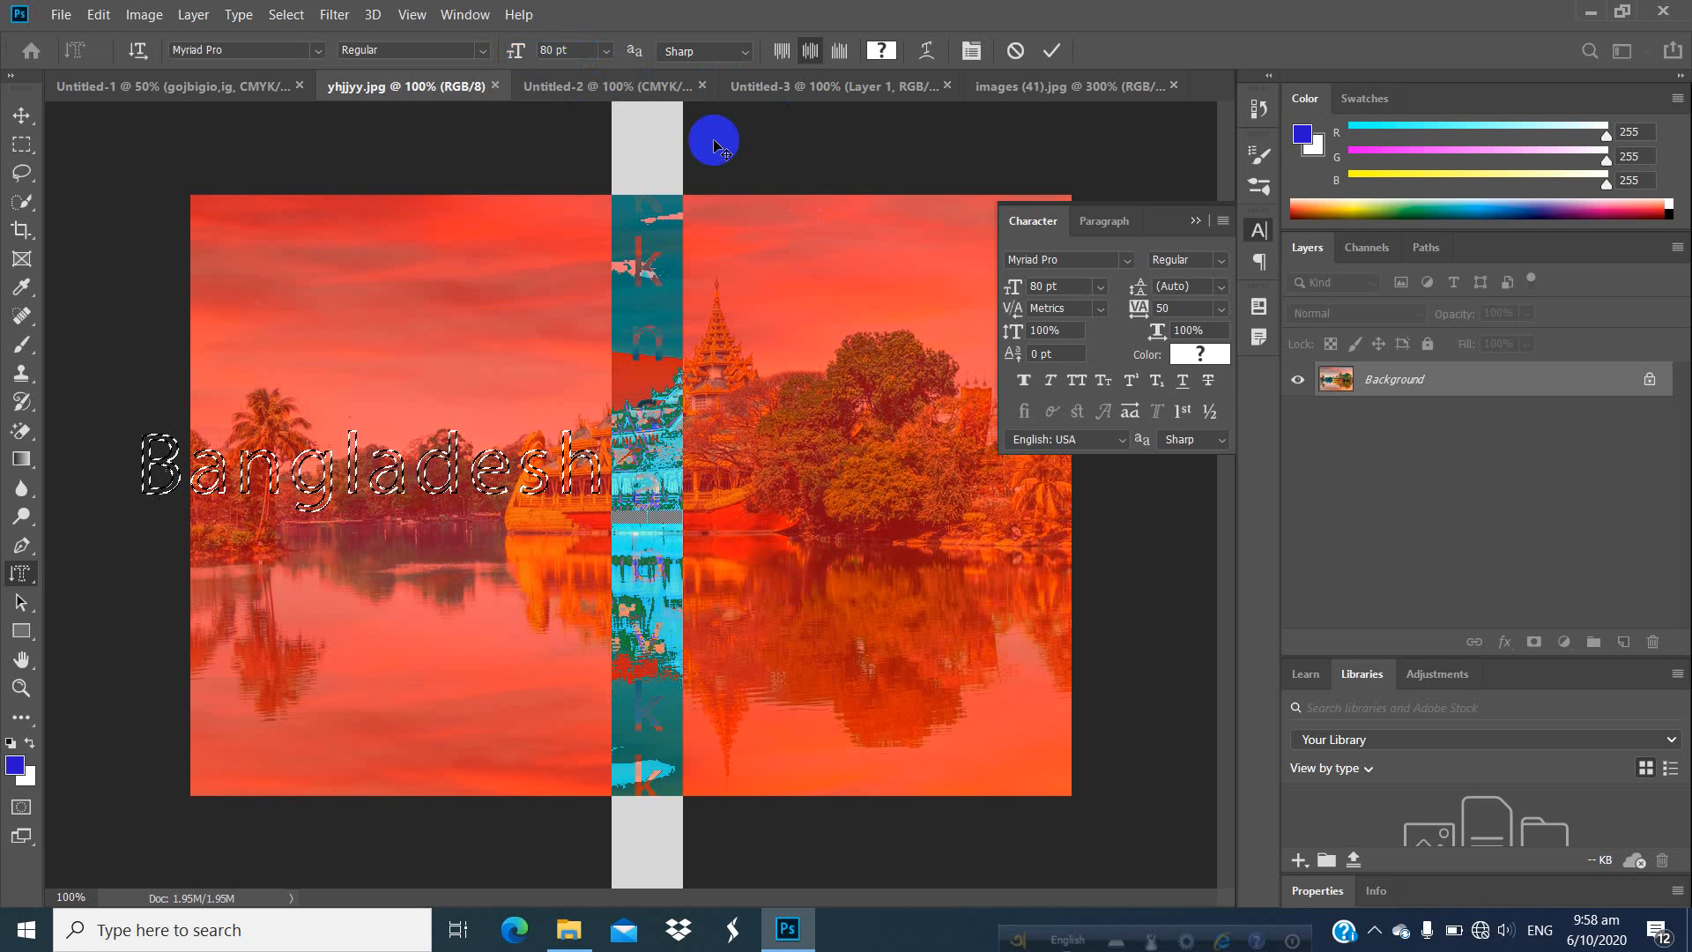
pyautogui.click(22, 143)
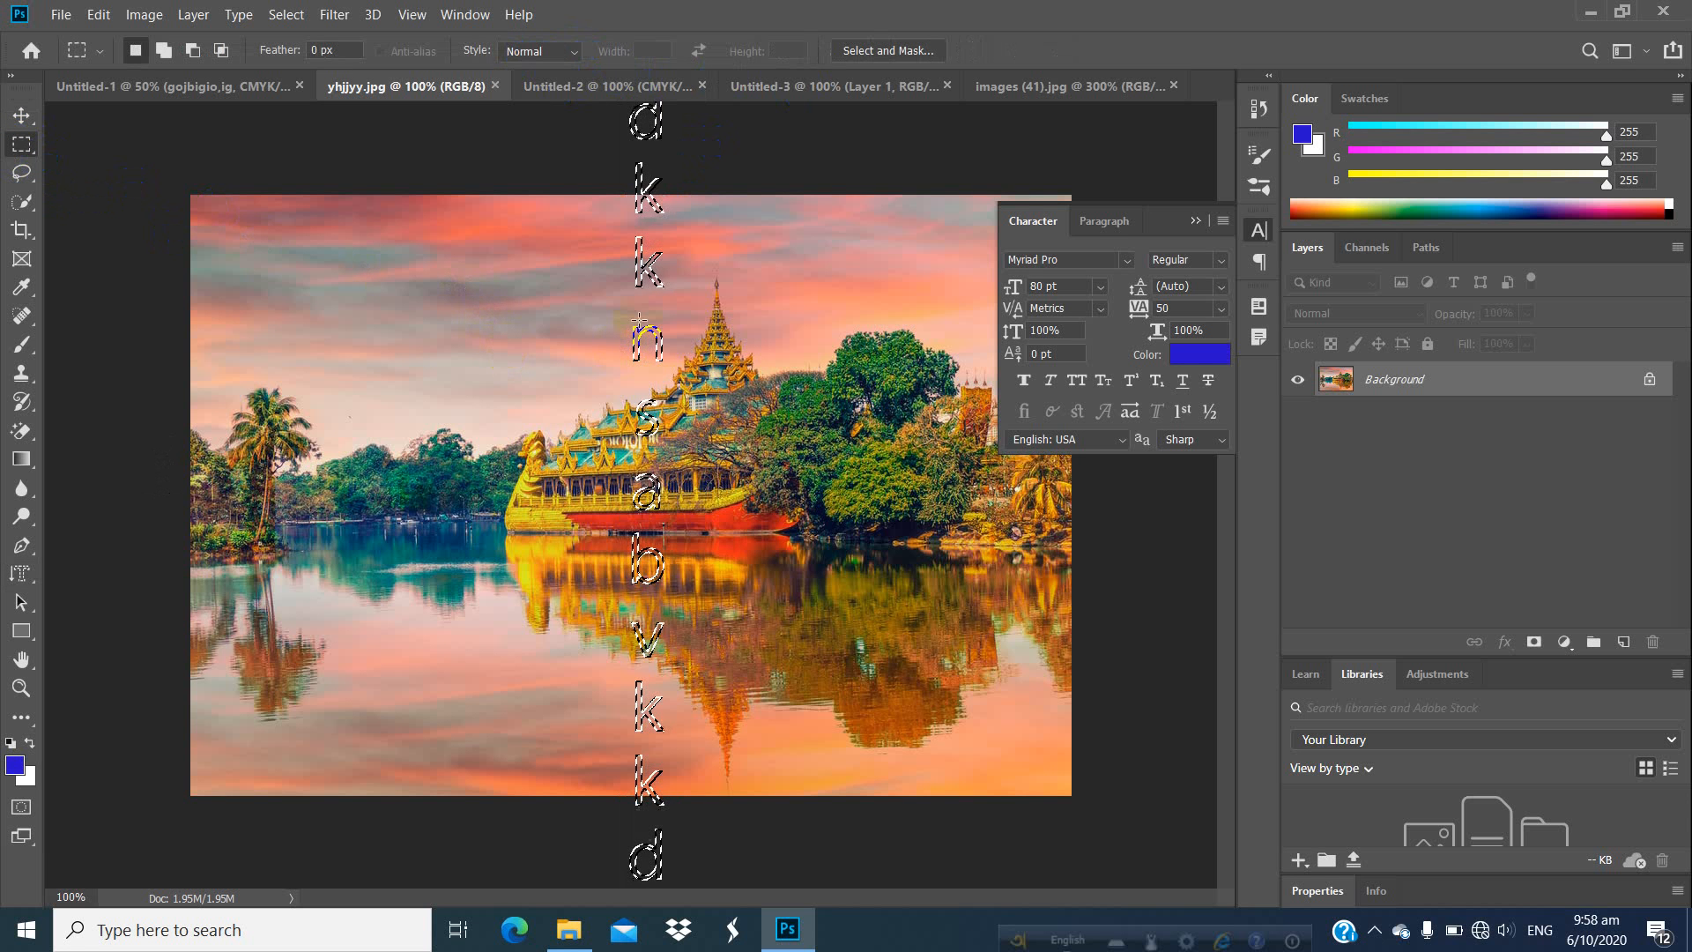
# Copy the vertical lettering selection from the temple image and paste it as a new layer in Untitled-3.
pyautogui.click(612, 123)
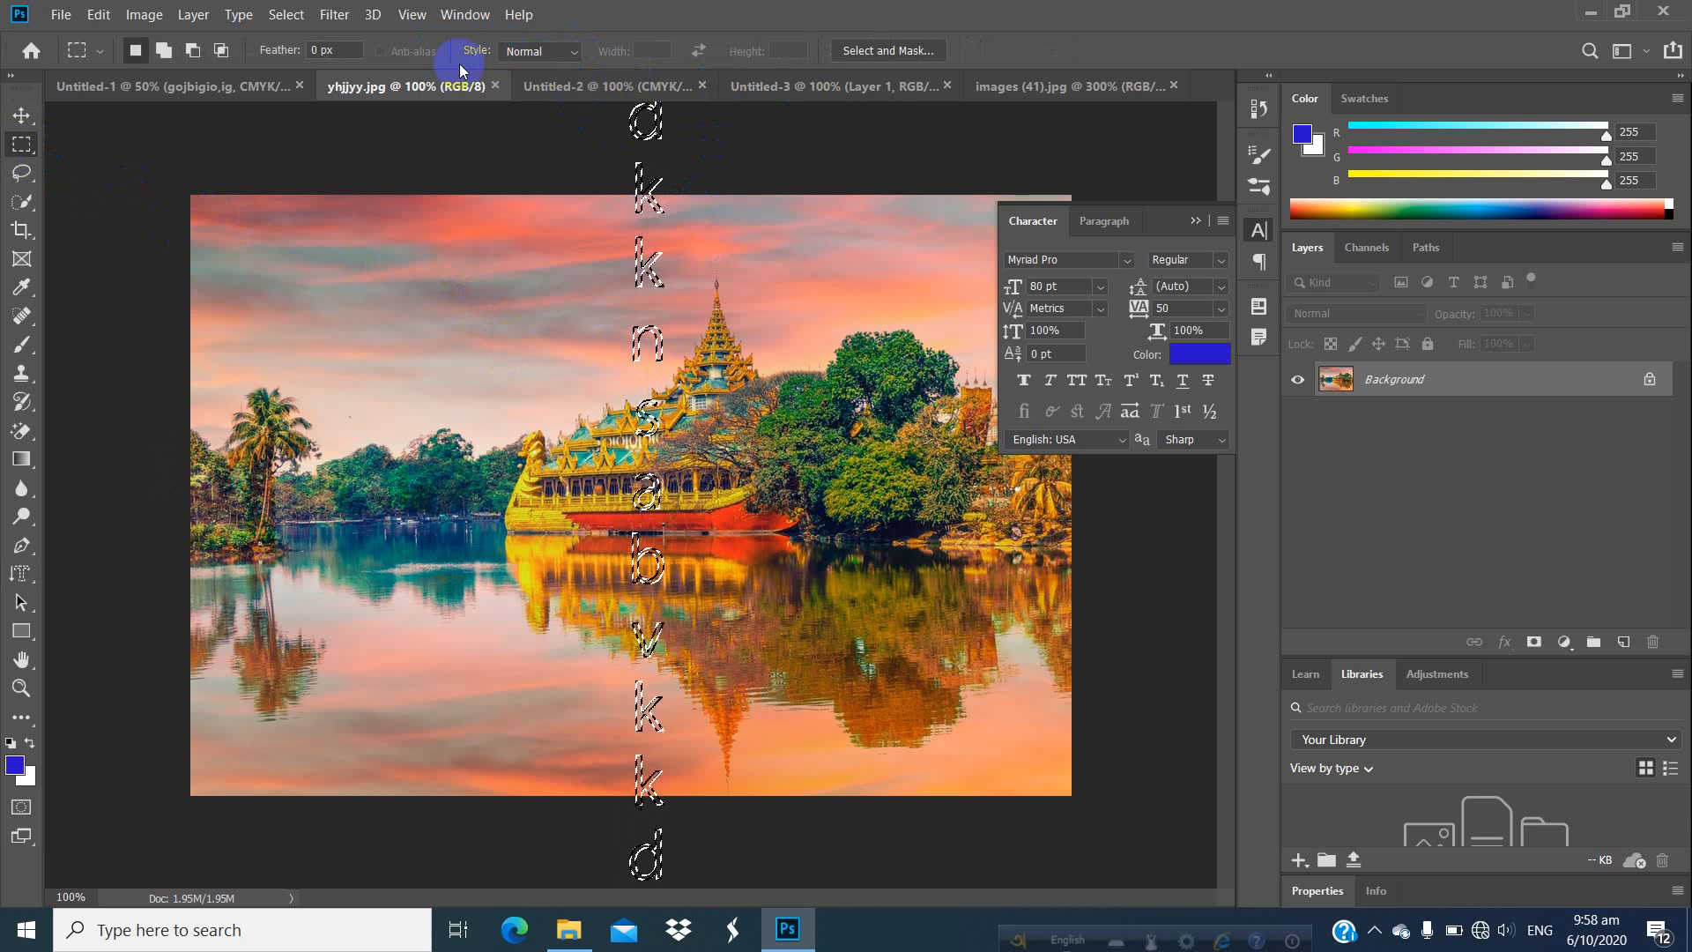
pyautogui.click(1034, 88)
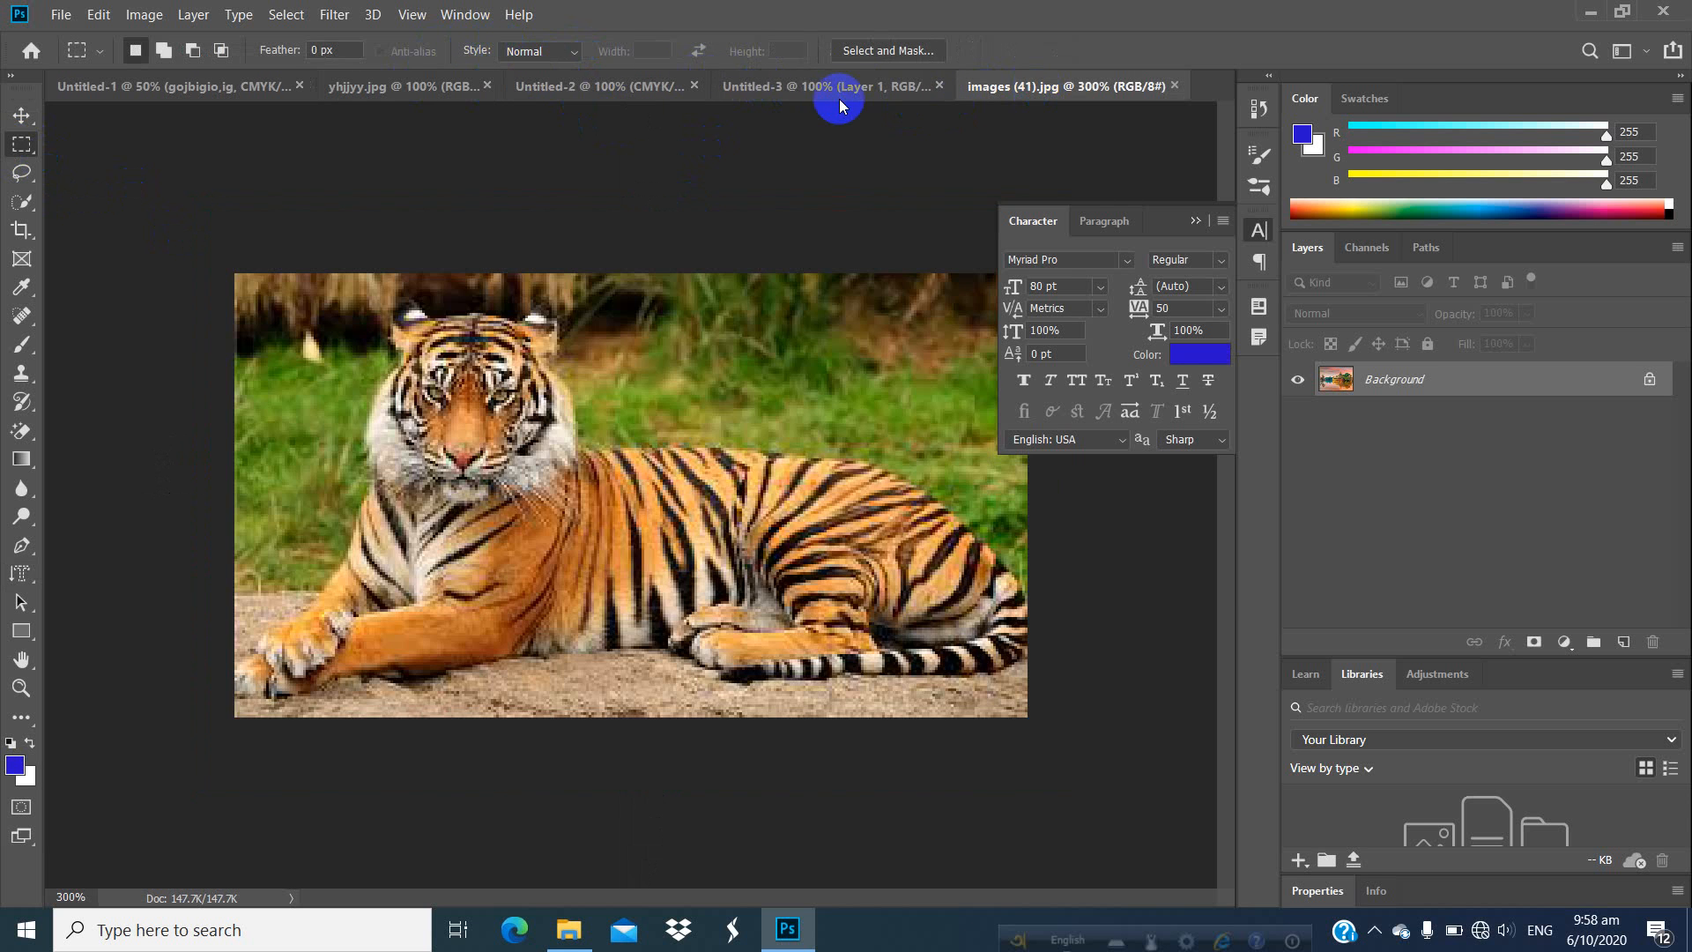
pyautogui.click(832, 88)
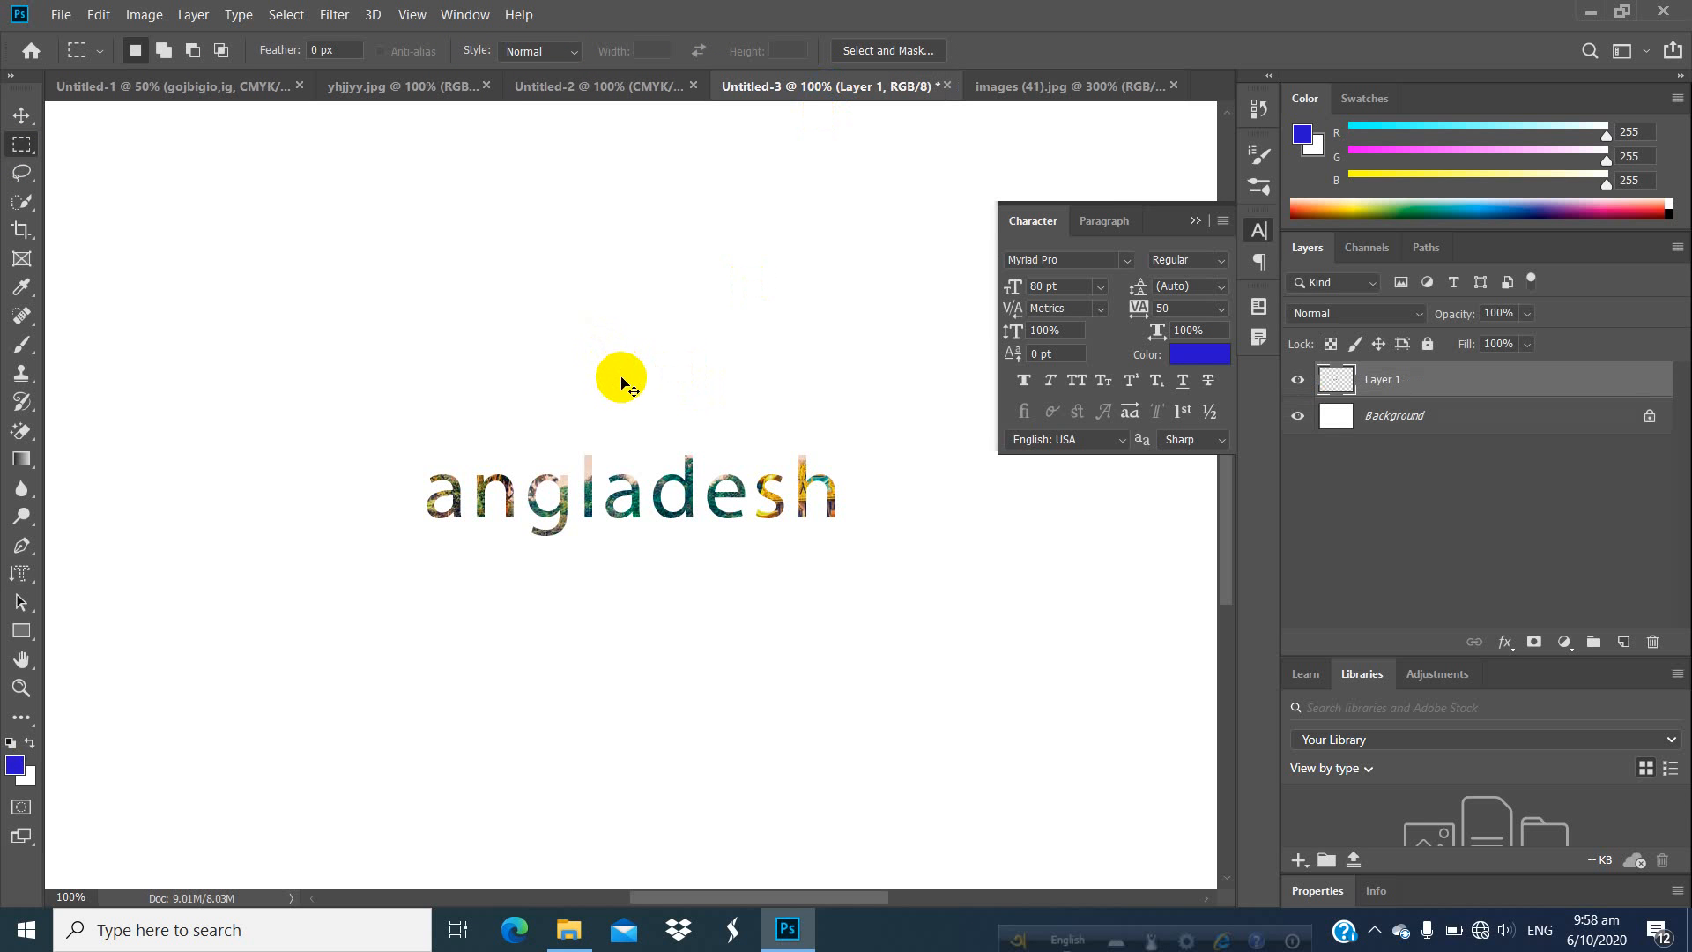
pyautogui.hotkey('ctrl', 'v')
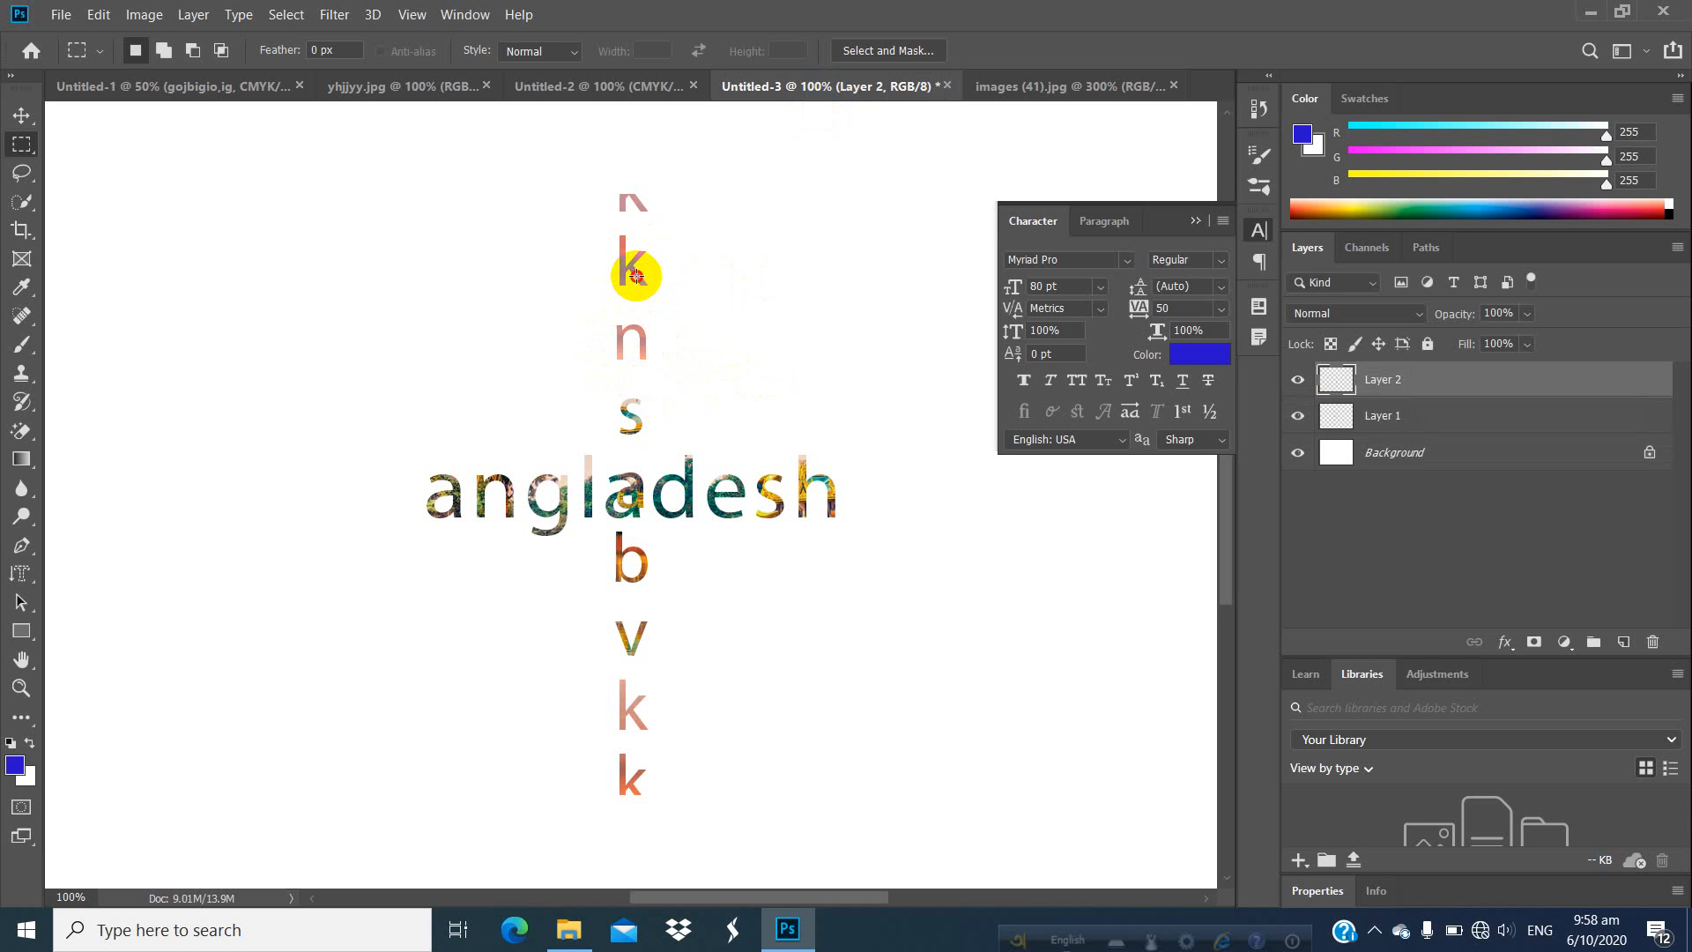
pyautogui.click(21, 115)
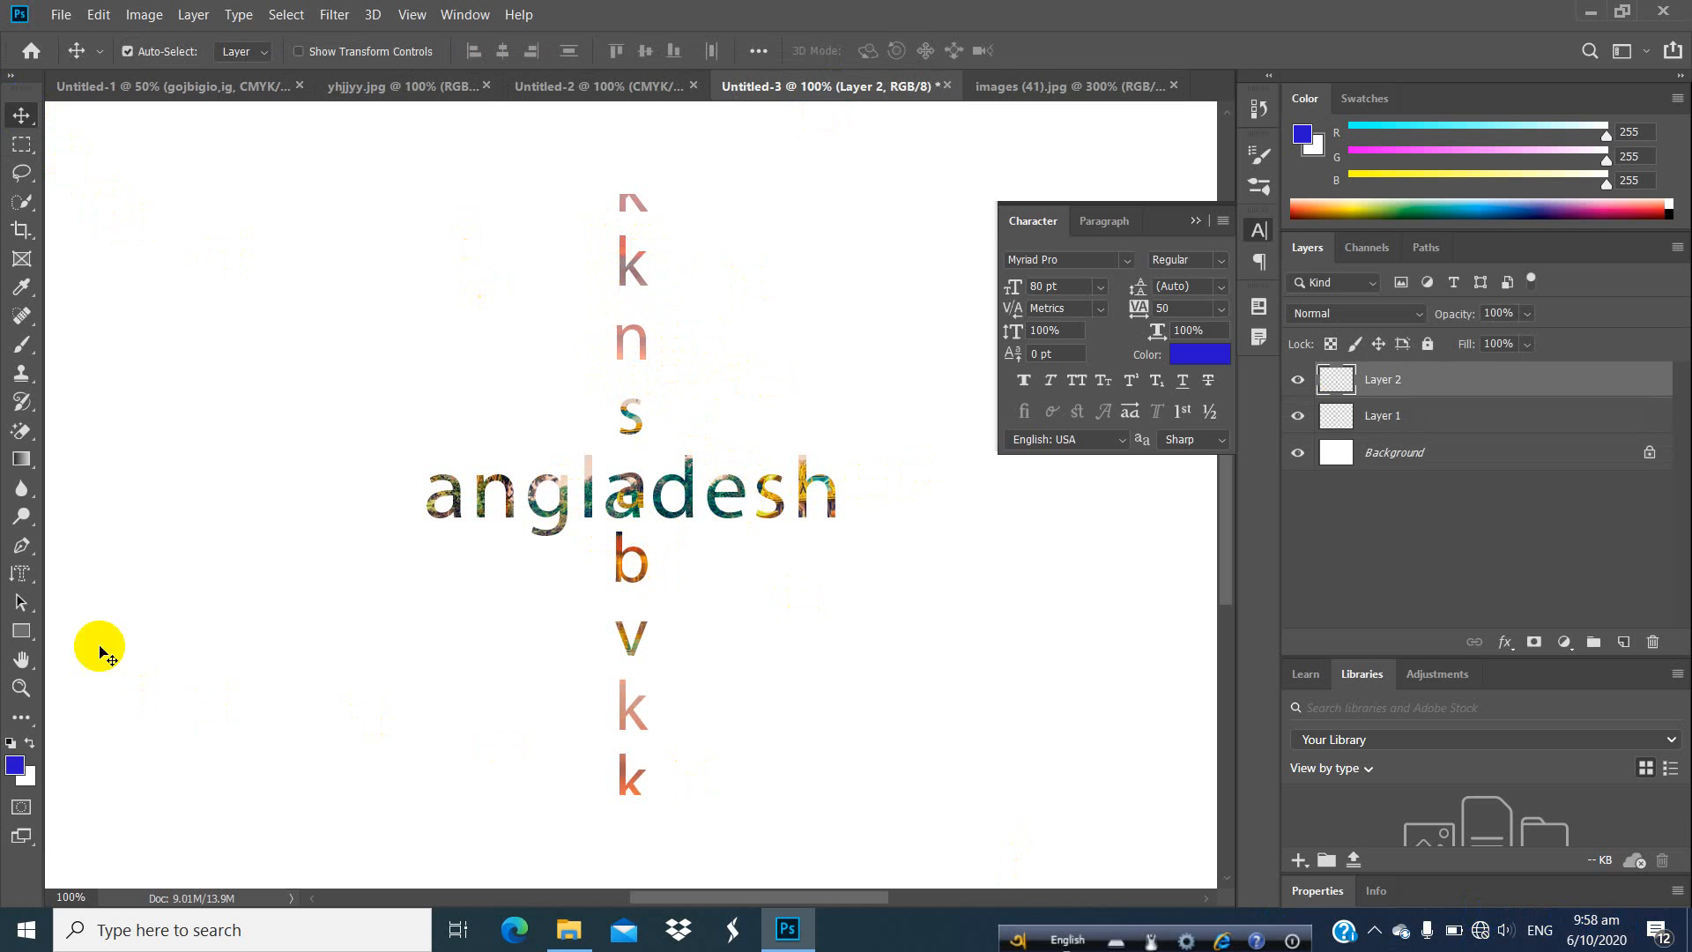
pyautogui.click(20, 573)
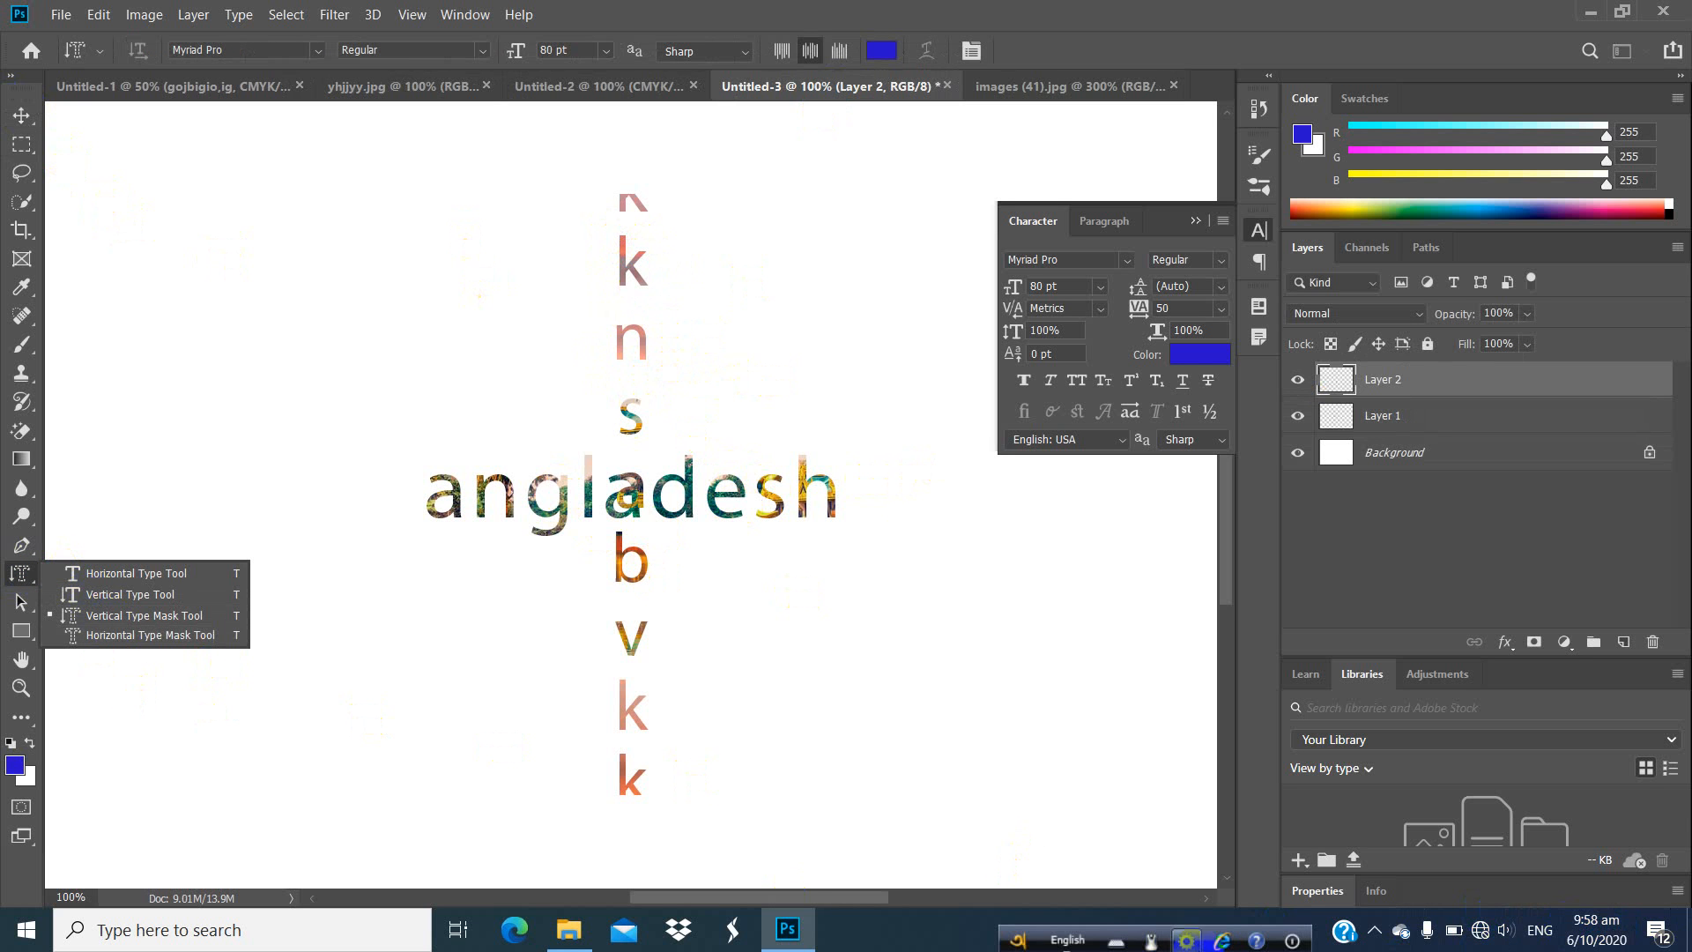